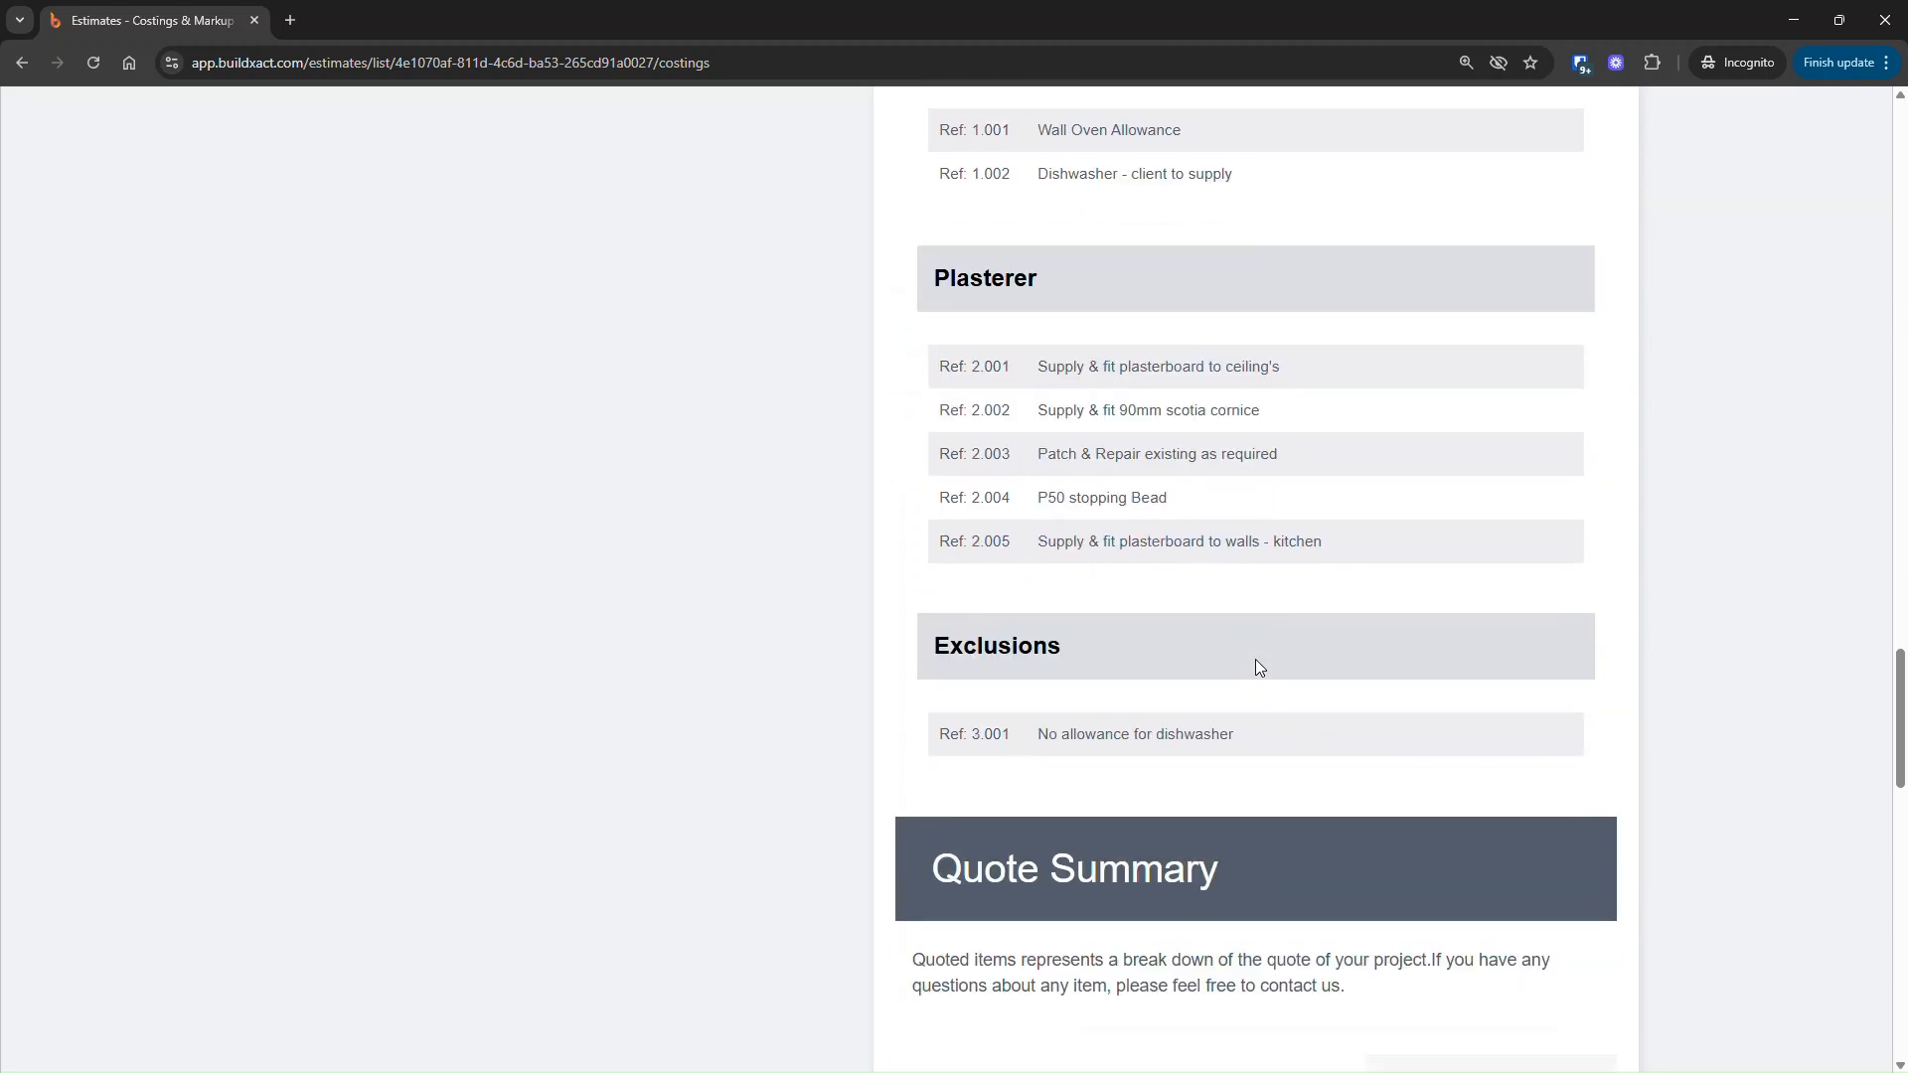
Review the quote preview's specifications, exclusions, summary and terms, and look over the list of quote sections.
{"action": "scroll", "coordinate": [1259, 668], "scroll_direction": "down", "scroll_amount": 5}
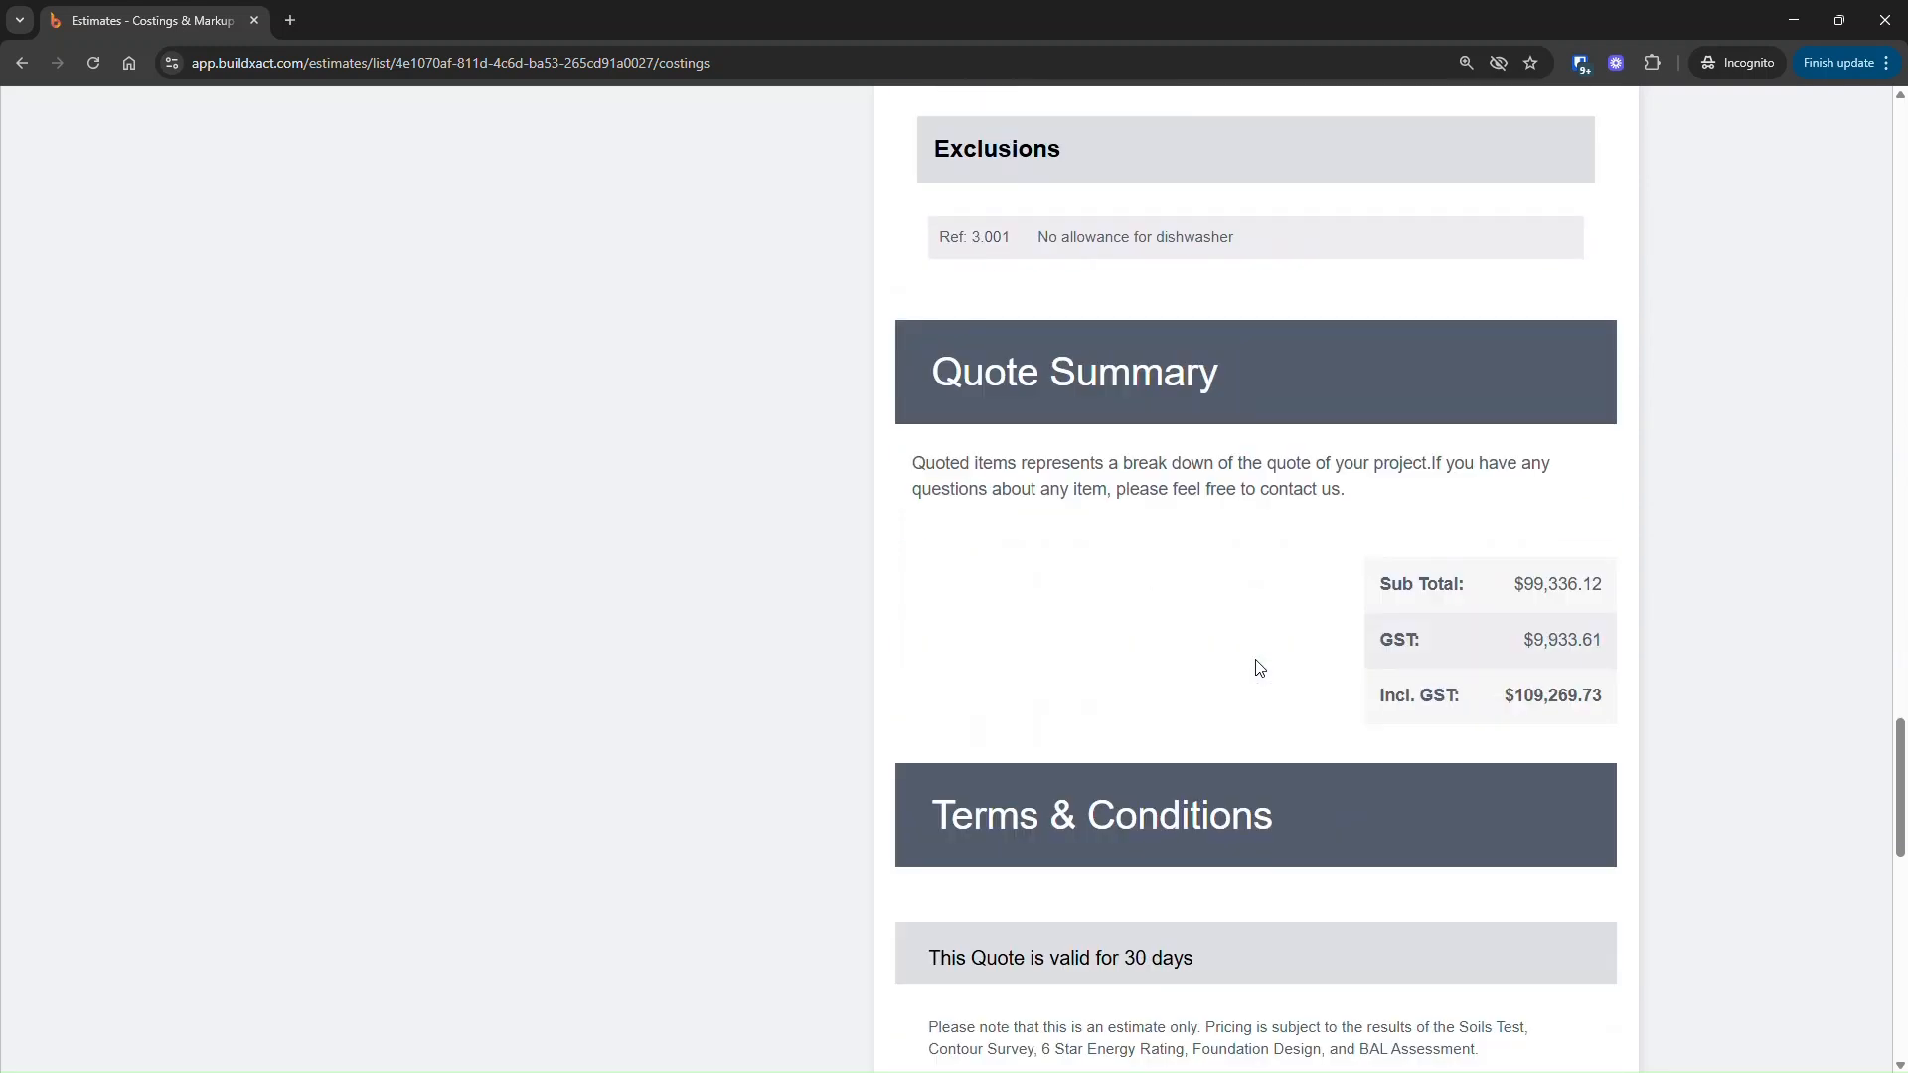
{"action": "scroll", "coordinate": [1259, 668], "scroll_direction": "down", "scroll_amount": 3}
{"action": "scroll", "coordinate": [1259, 667], "scroll_direction": "up", "scroll_amount": 15}
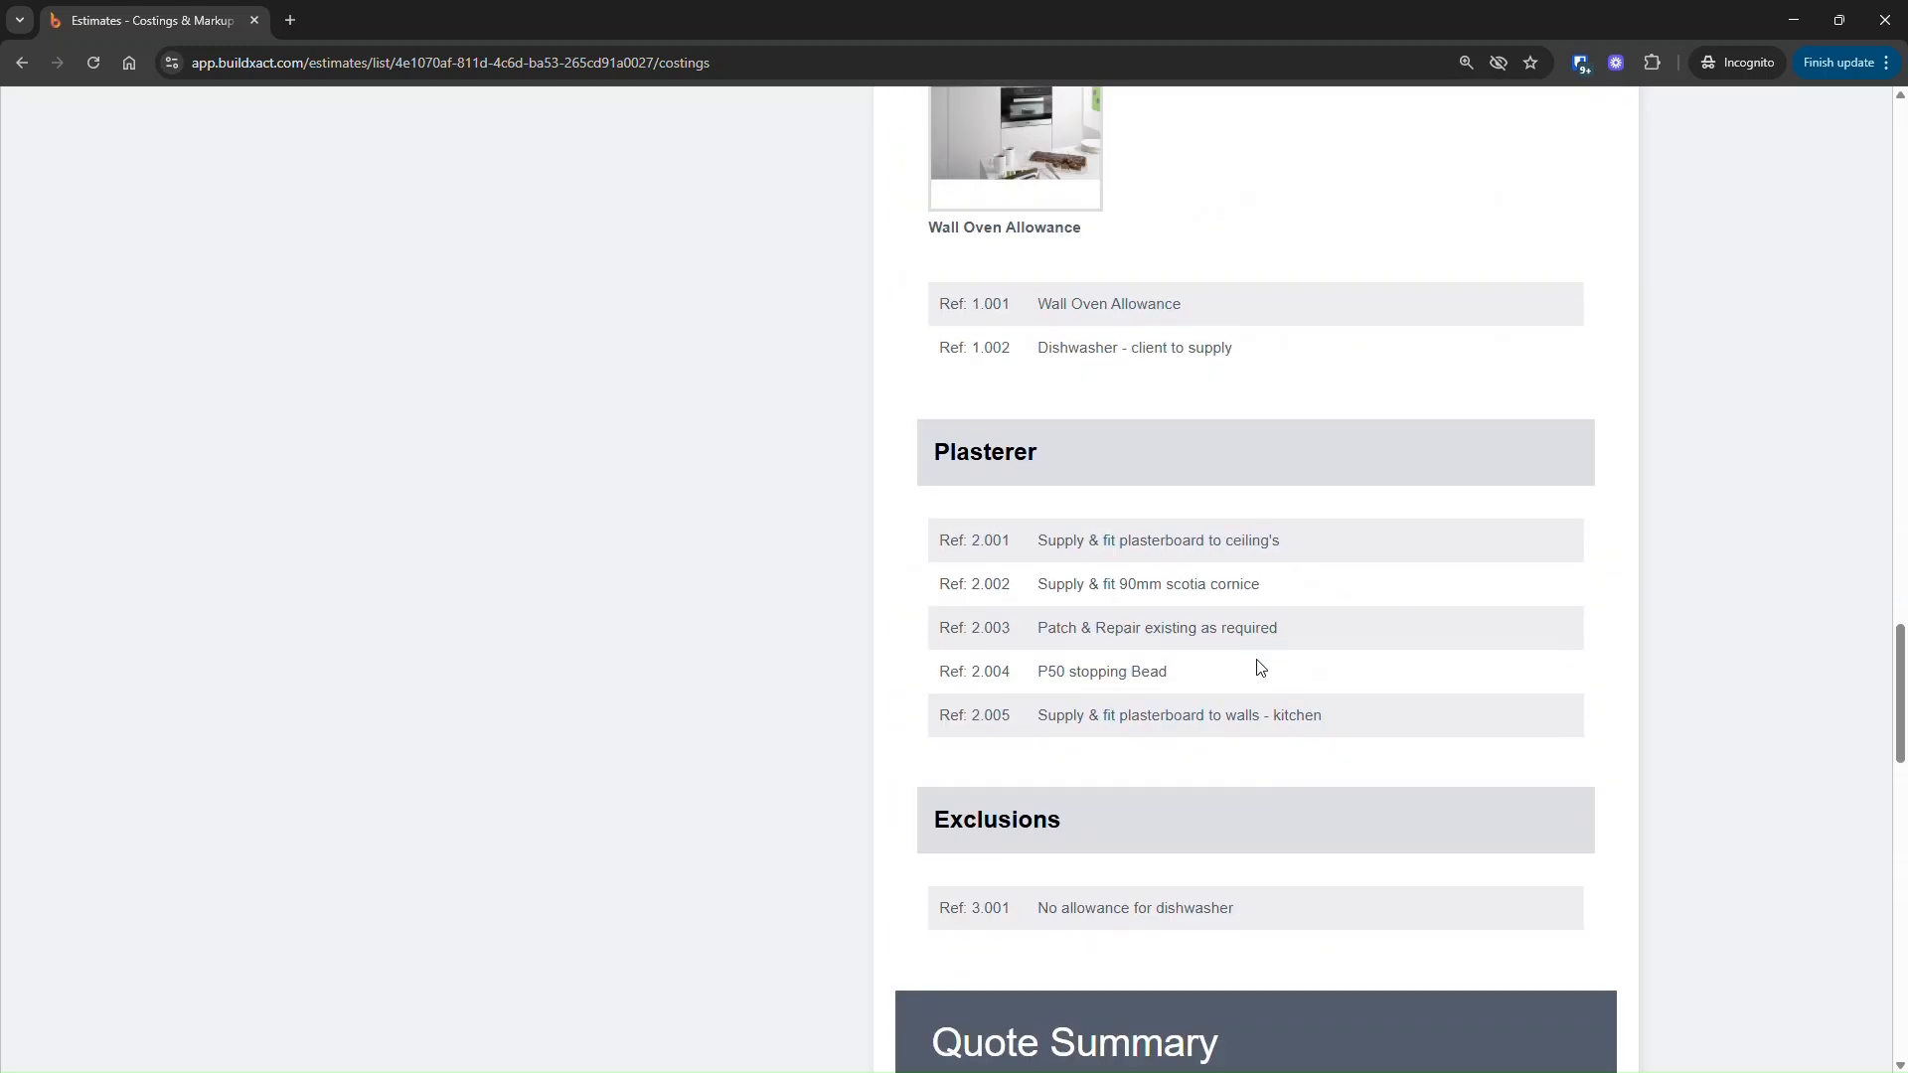
{"action": "scroll", "coordinate": [1259, 666], "scroll_direction": "up", "scroll_amount": 15}
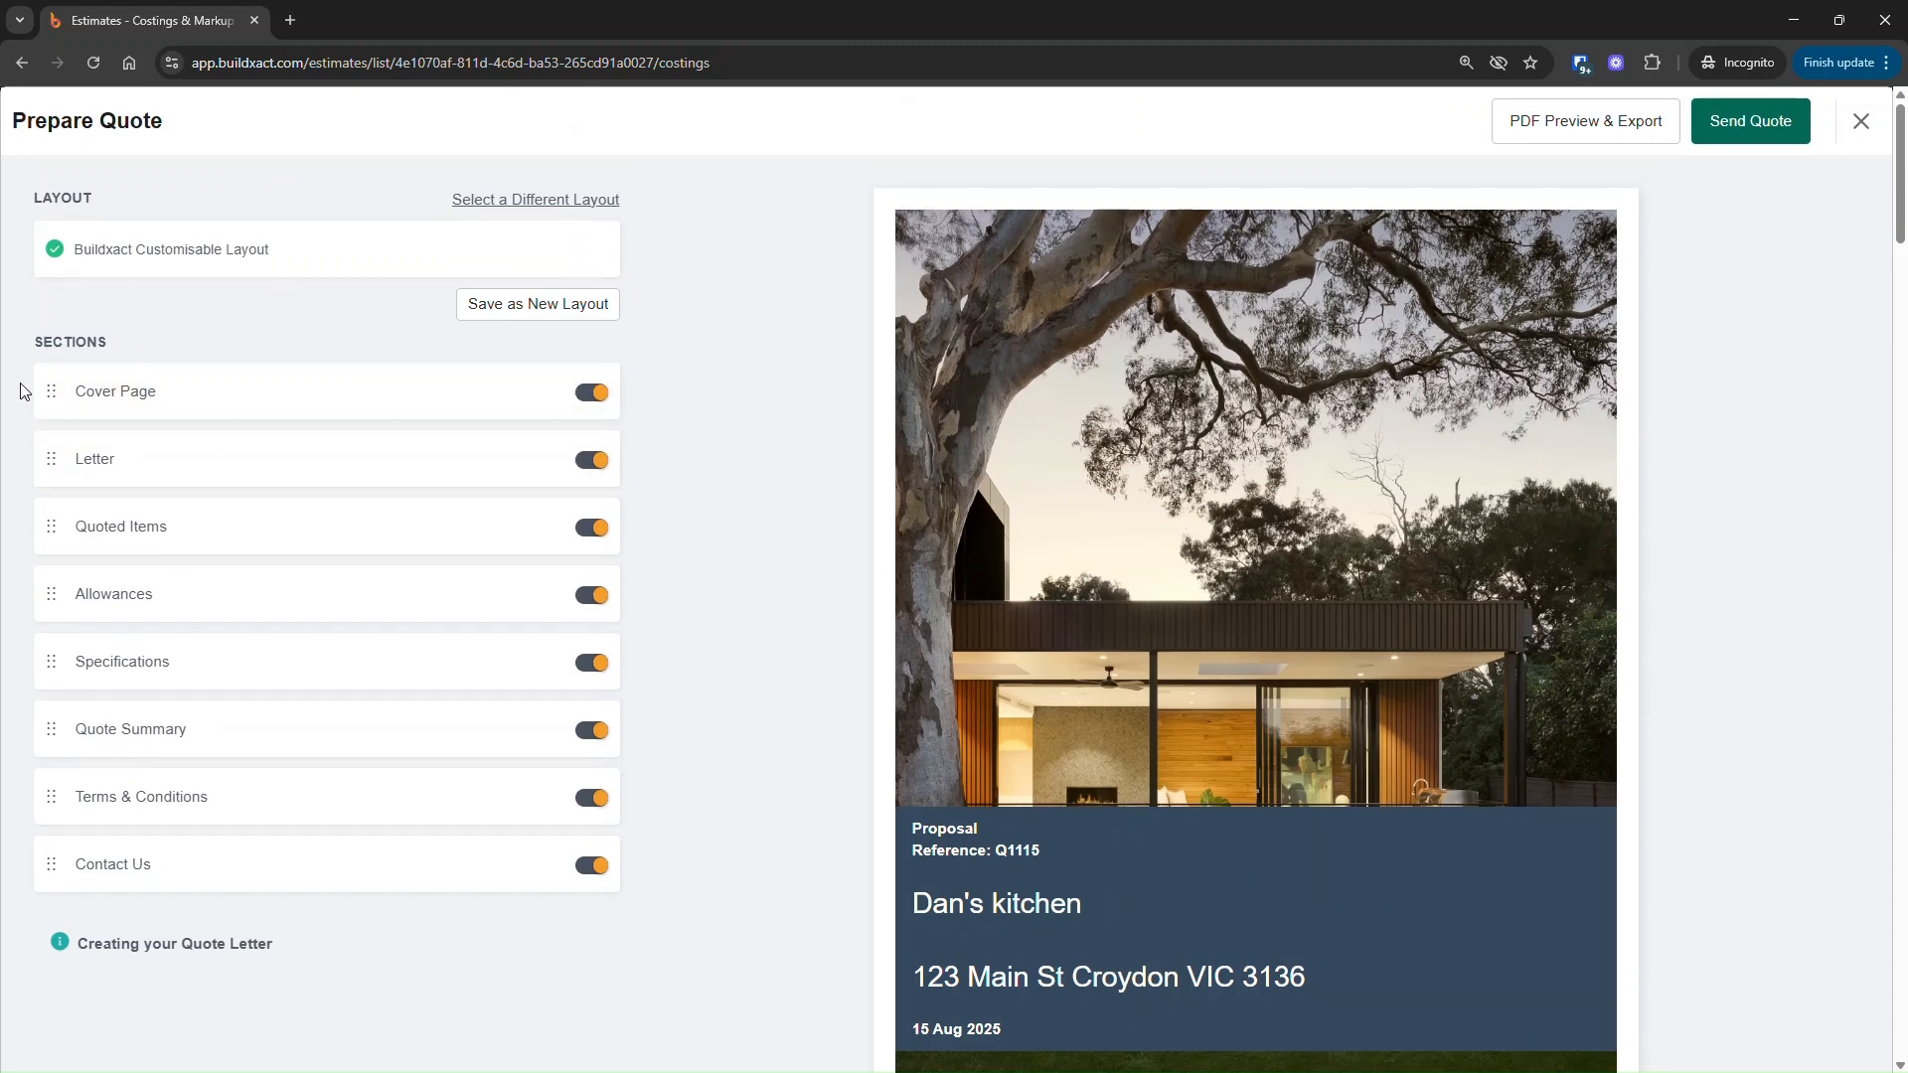
{"action": "left_click_drag", "start_coordinate": [41, 404], "coordinate": [439, 873]}
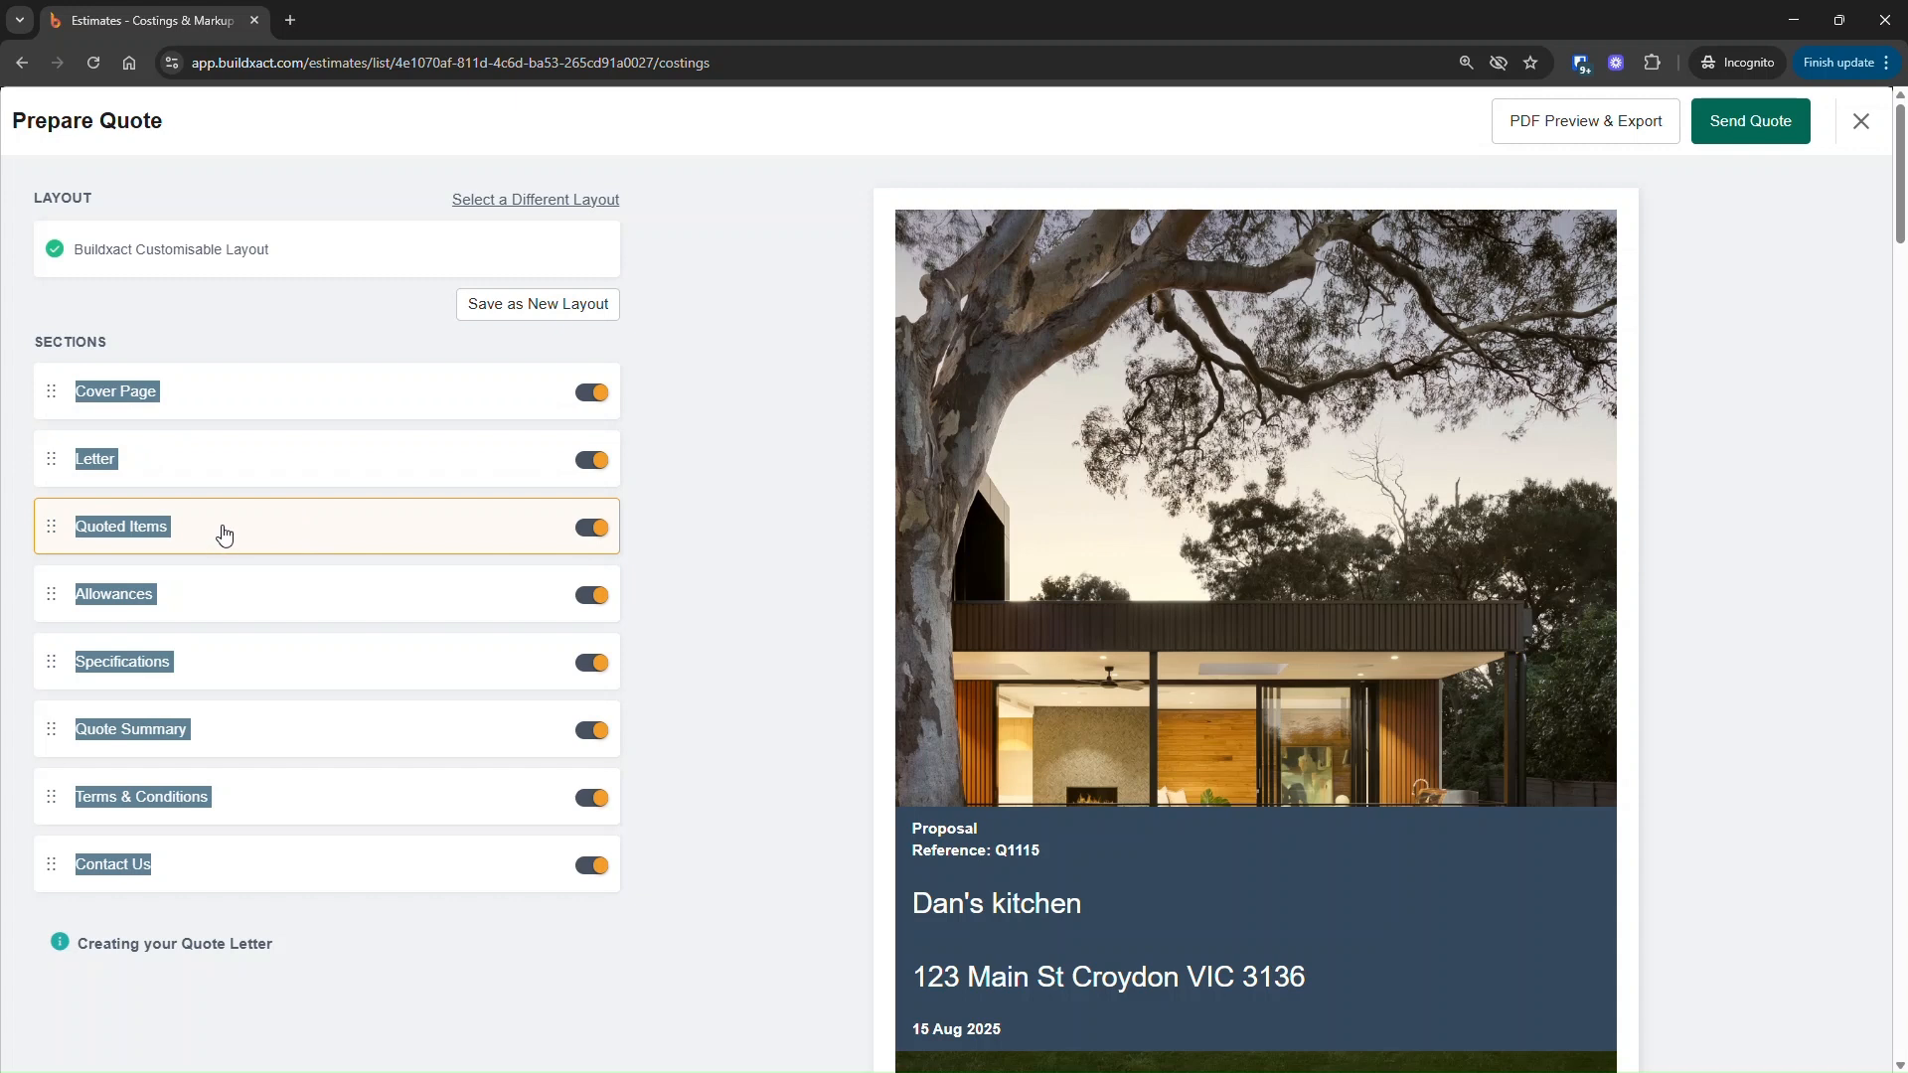
{"action": "left_click", "coordinate": [664, 536]}
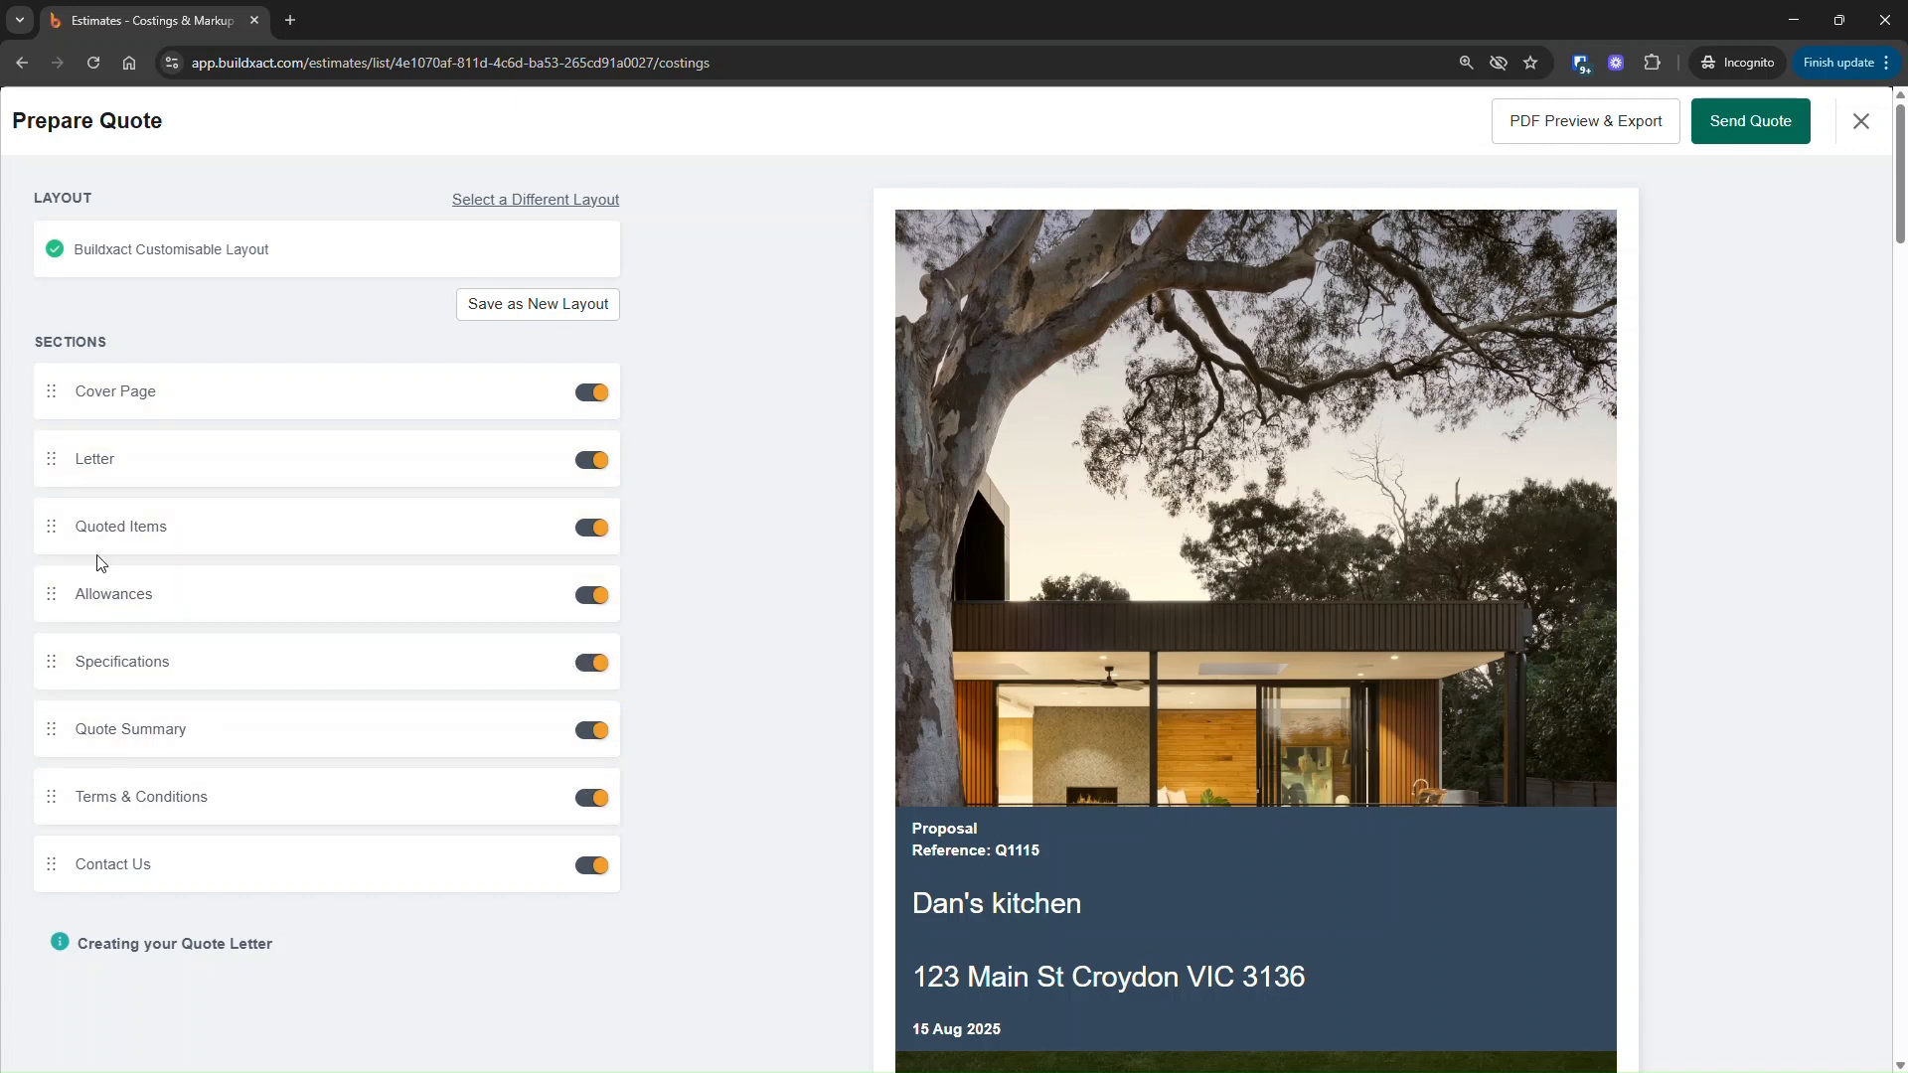
{"action": "left_click_drag", "start_coordinate": [26, 527], "coordinate": [617, 669]}
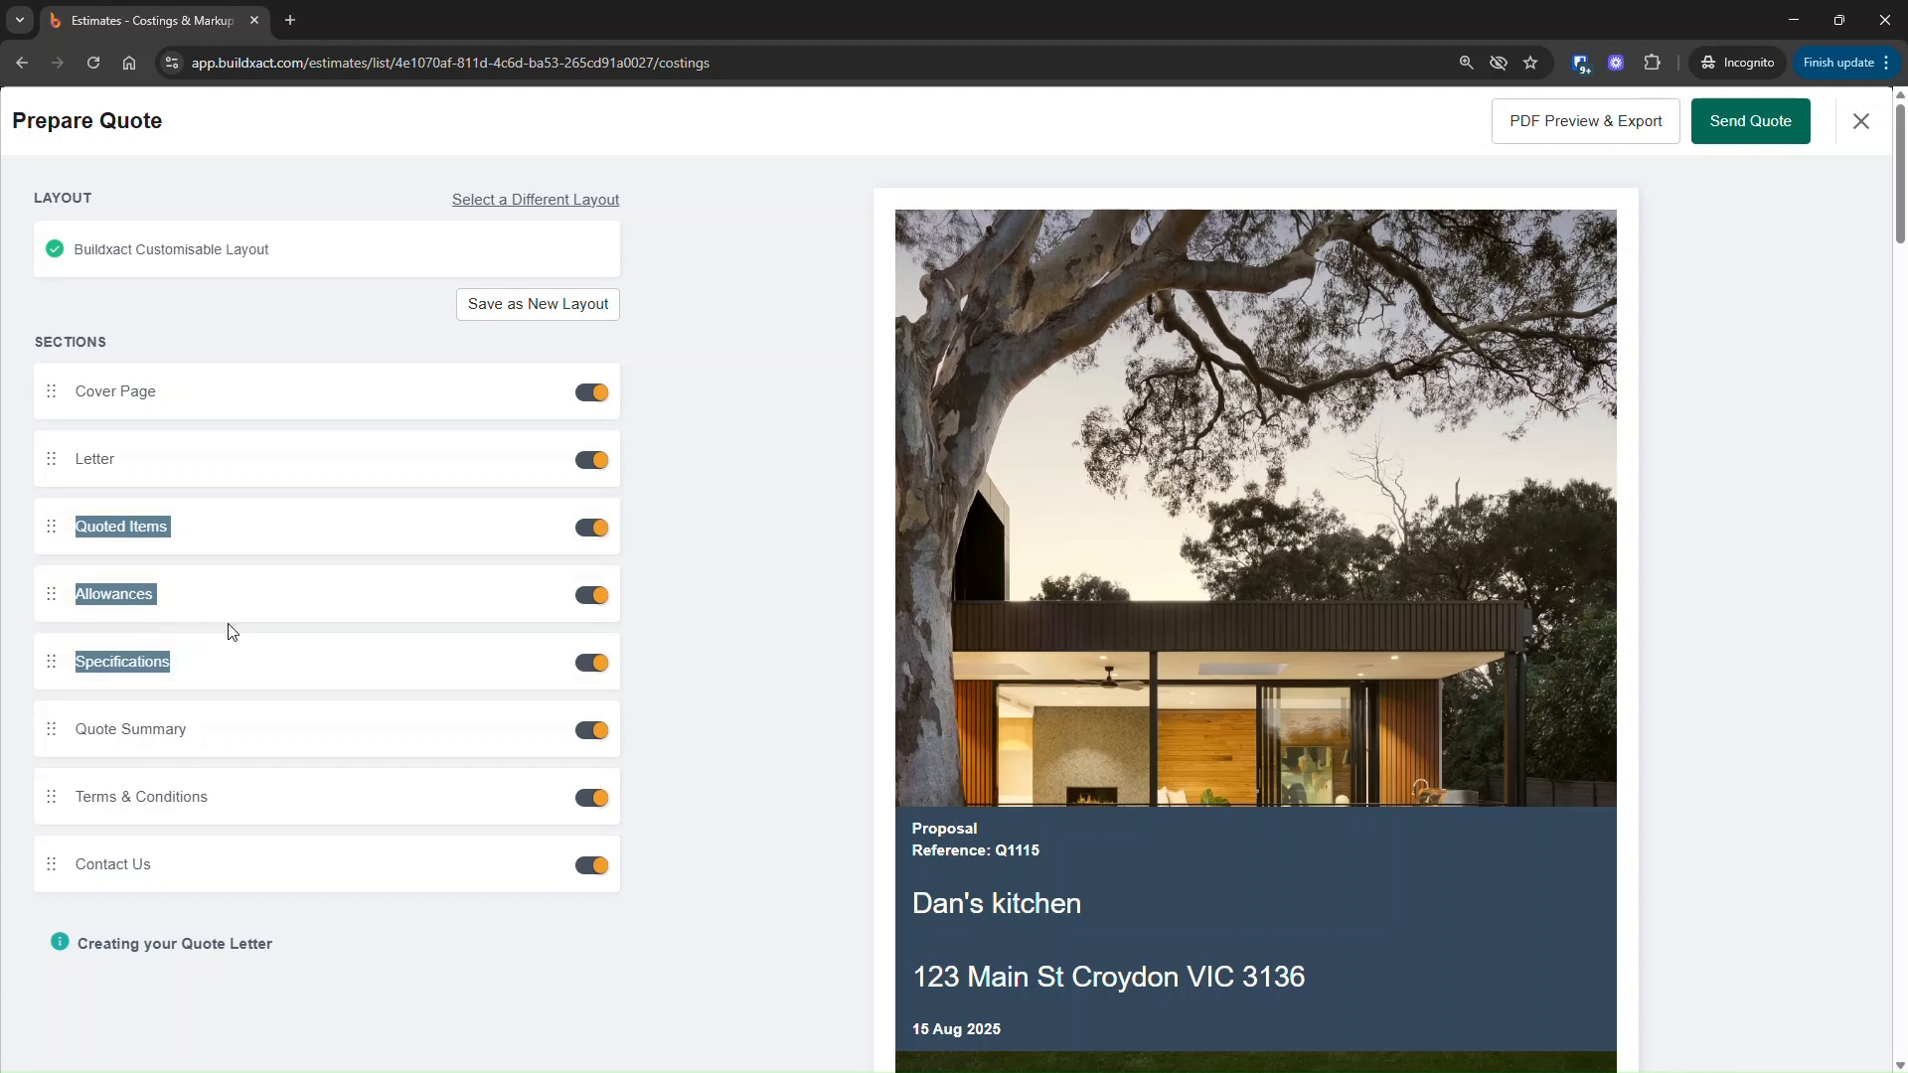
{"action": "left_click", "coordinate": [132, 522]}
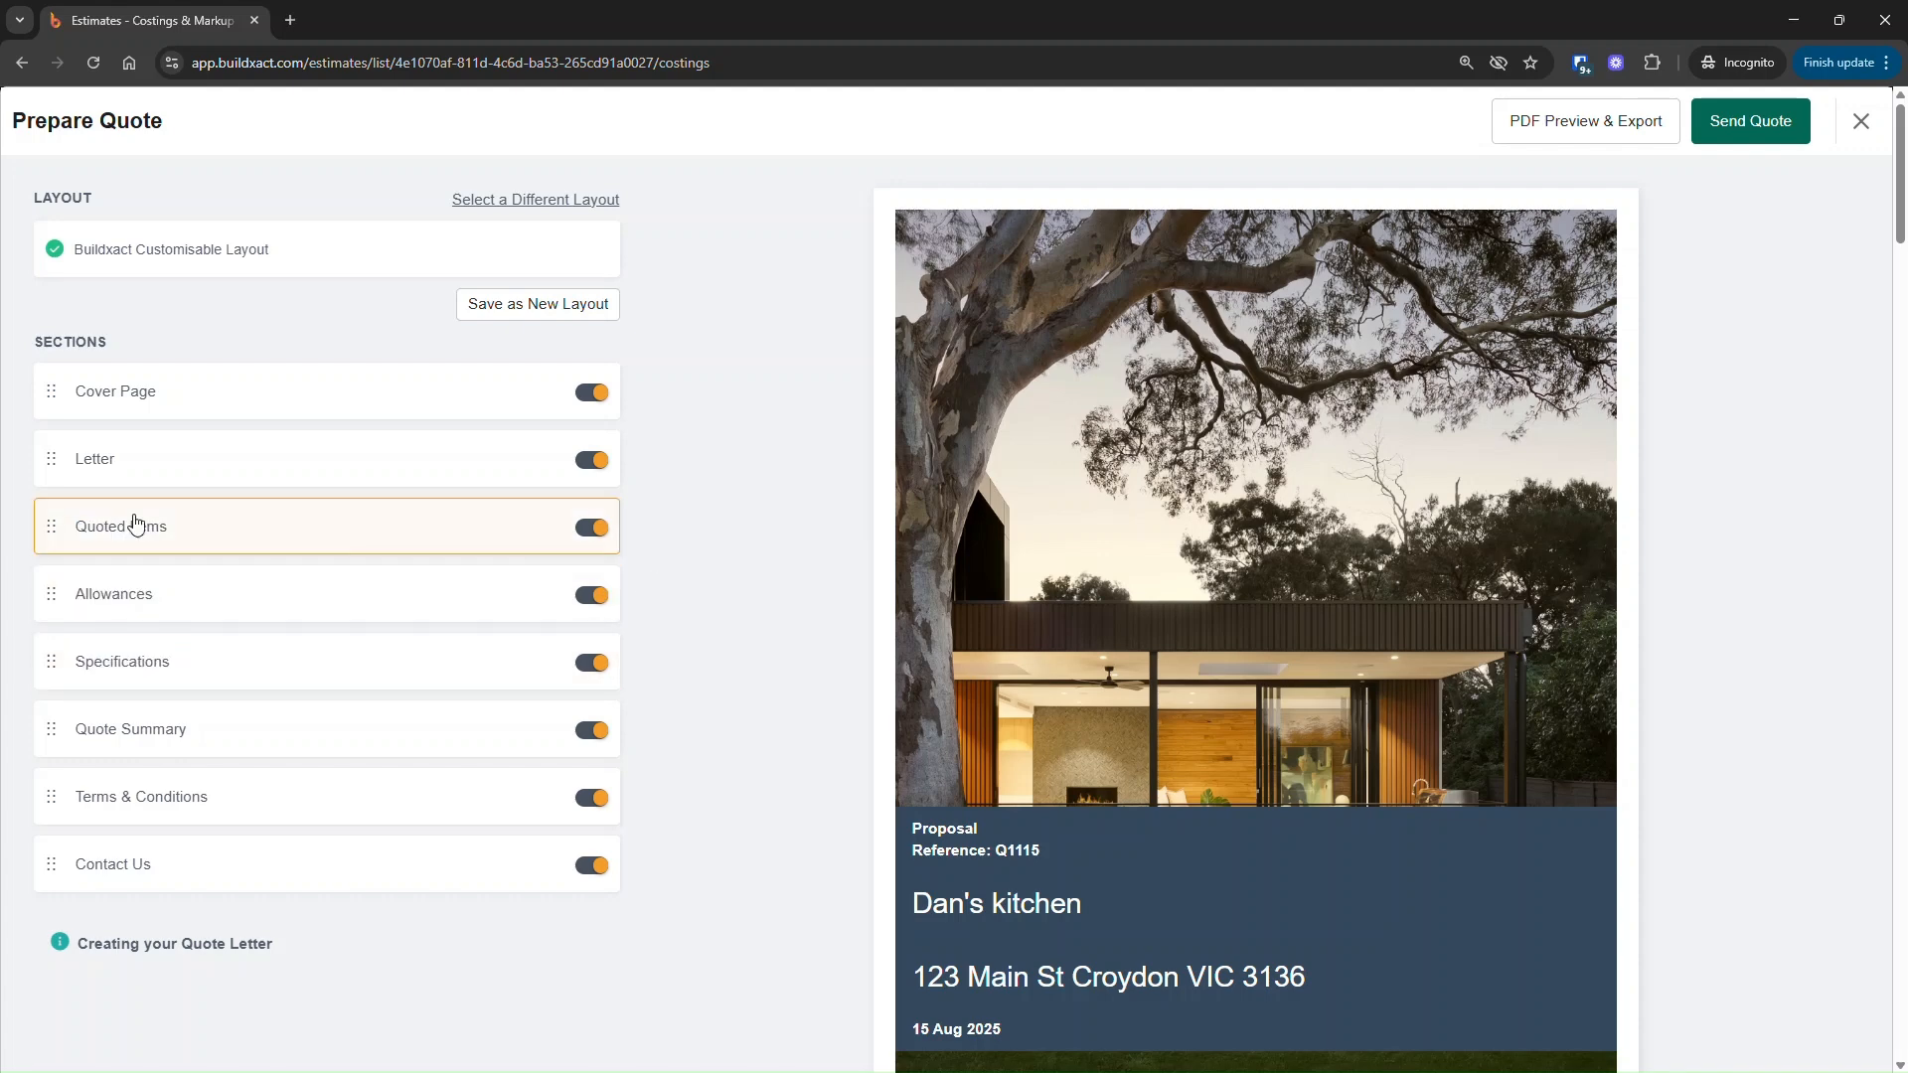
Include the quoted items for each category in the Quoted Items section and check the section preview.
{"action": "left_click", "coordinate": [106, 527]}
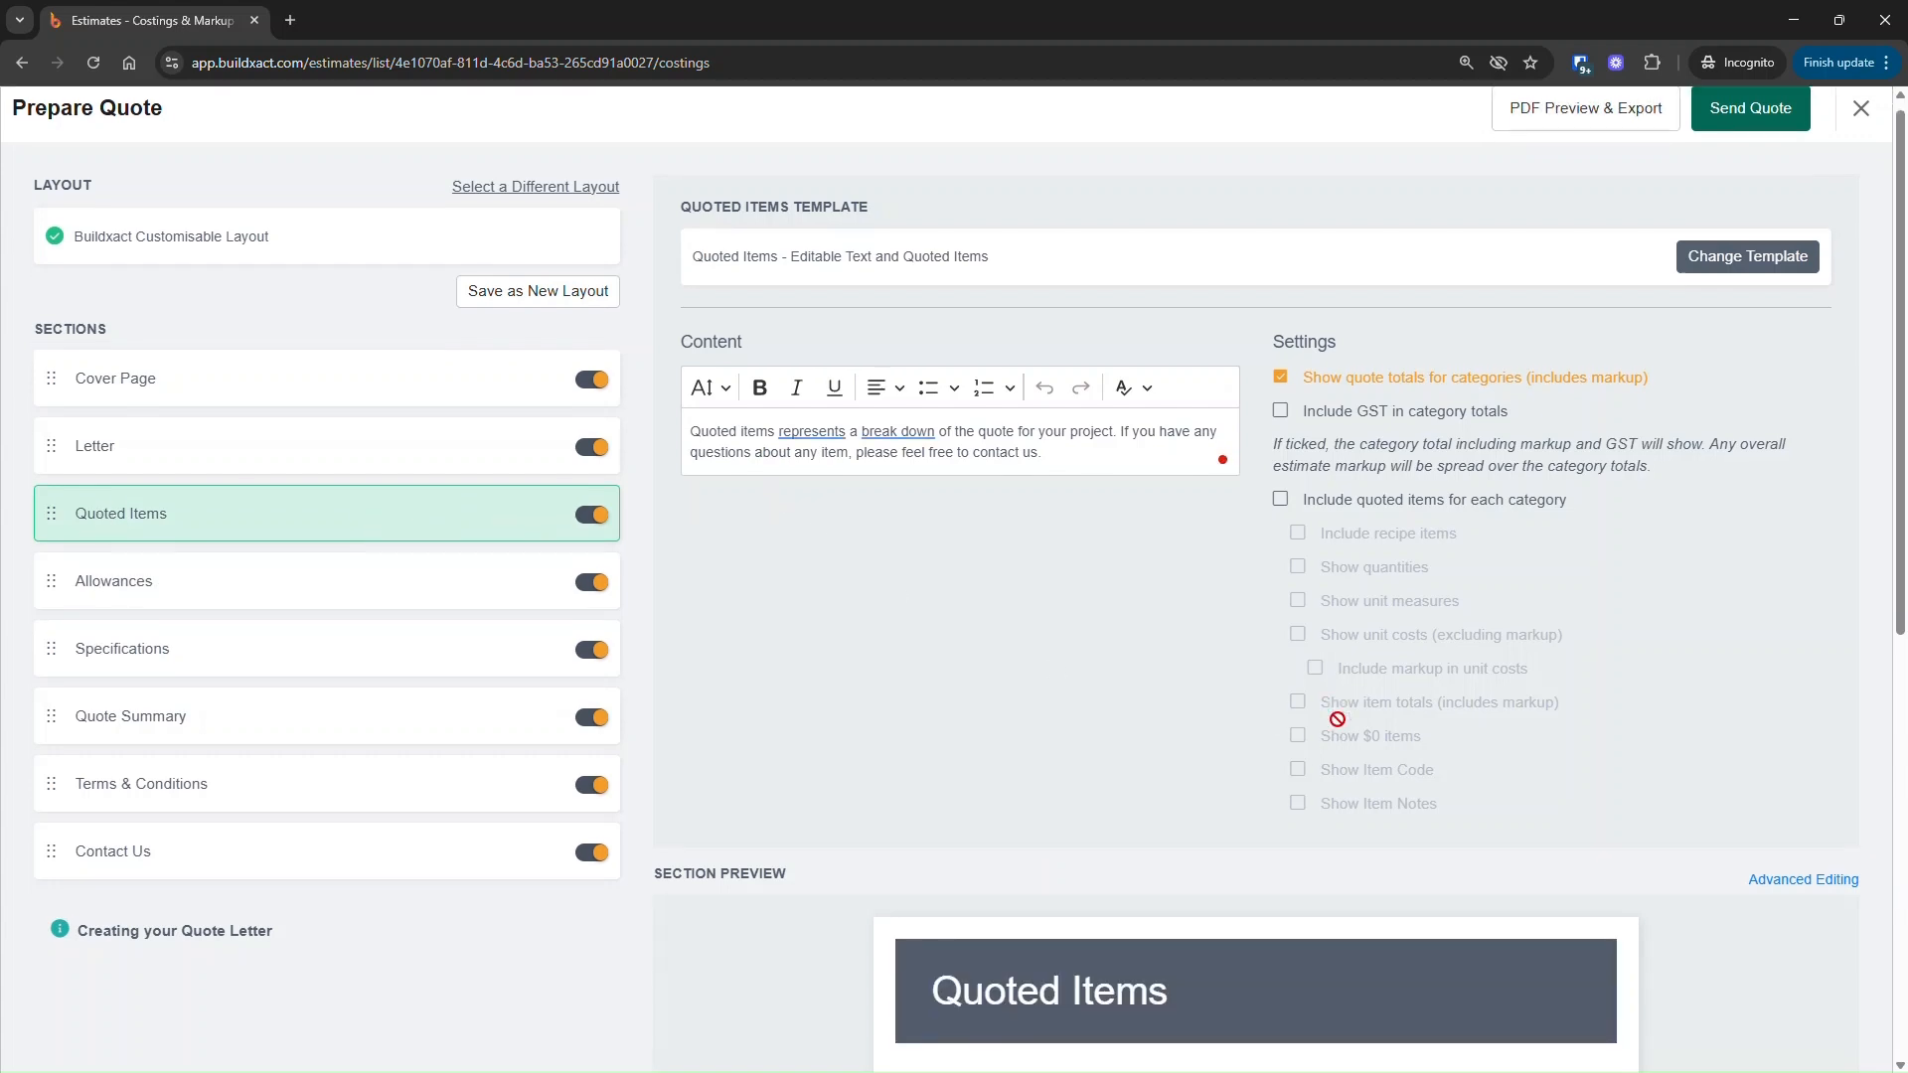
{"action": "scroll", "coordinate": [1341, 728], "scroll_direction": "down", "scroll_amount": 2}
{"action": "scroll", "coordinate": [1339, 724], "scroll_direction": "down", "scroll_amount": 1}
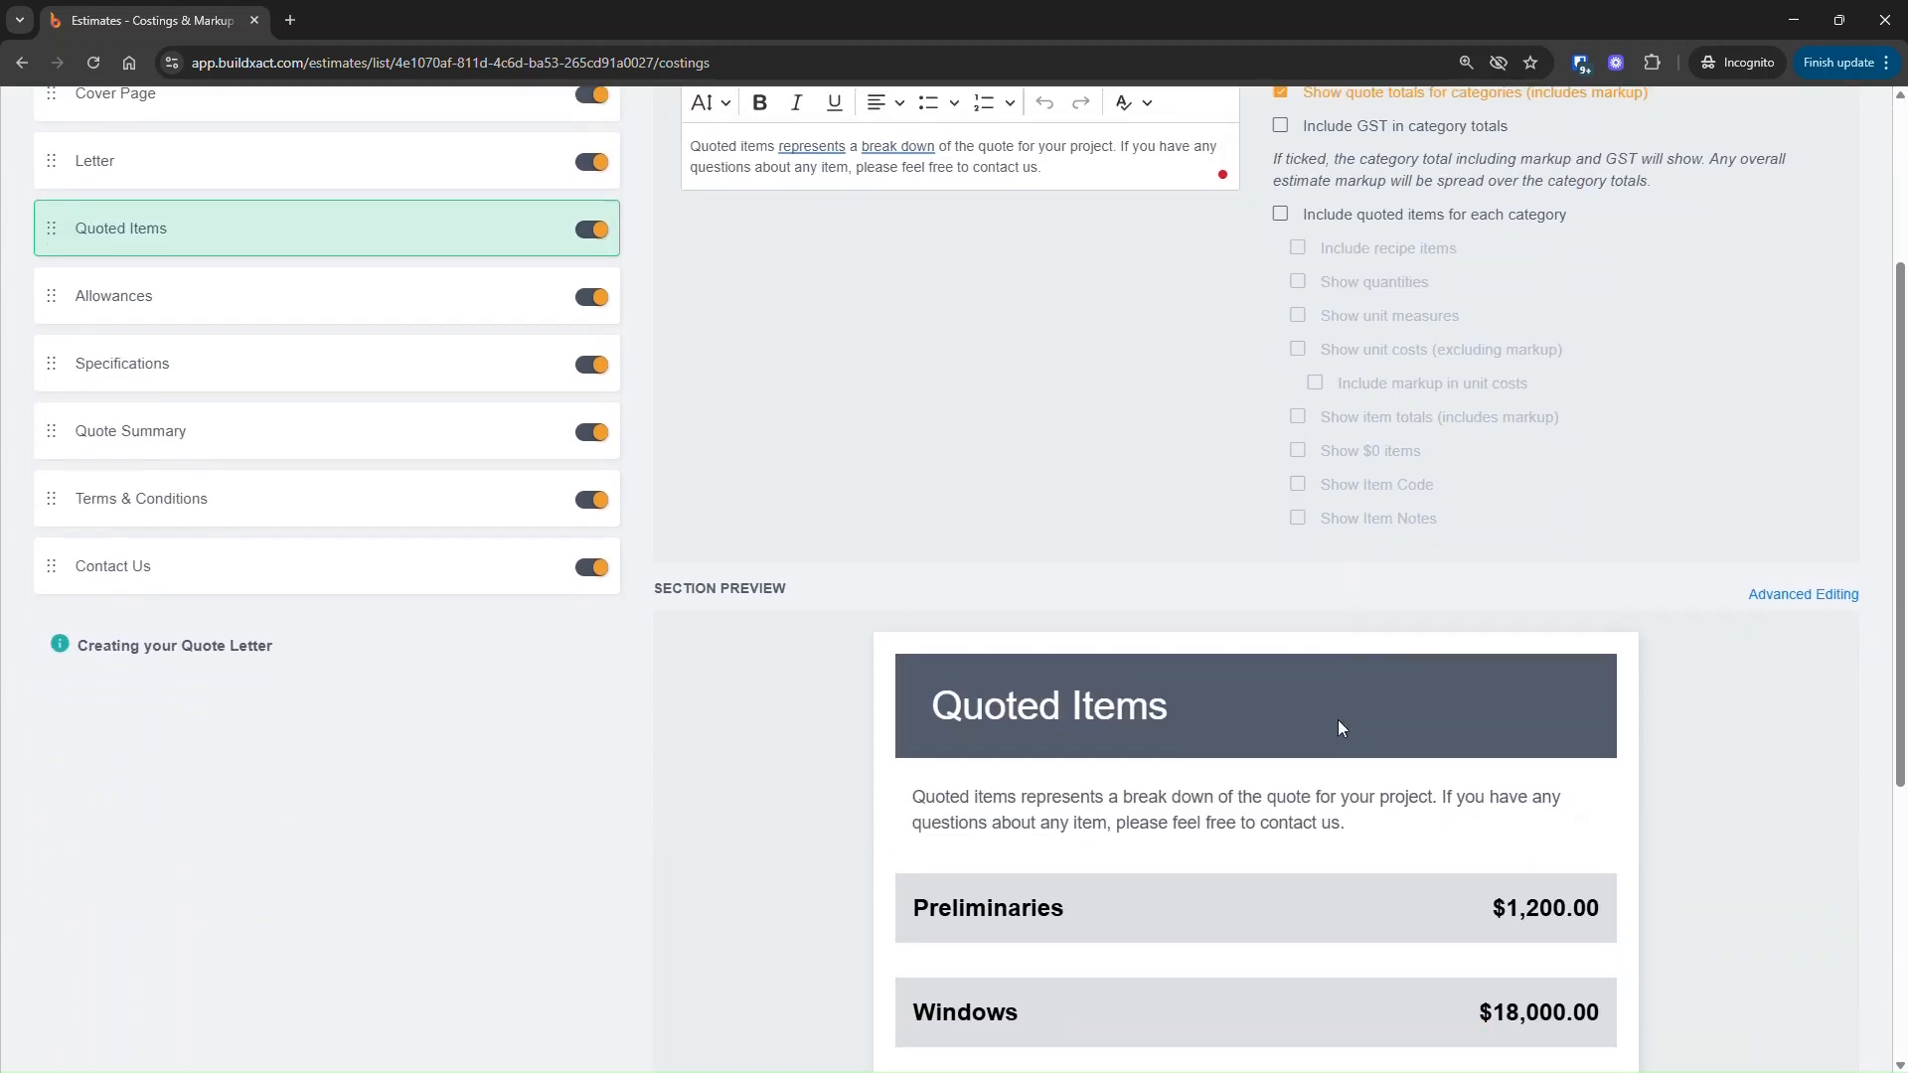
{"action": "scroll", "coordinate": [1337, 719], "scroll_direction": "up", "scroll_amount": 3}
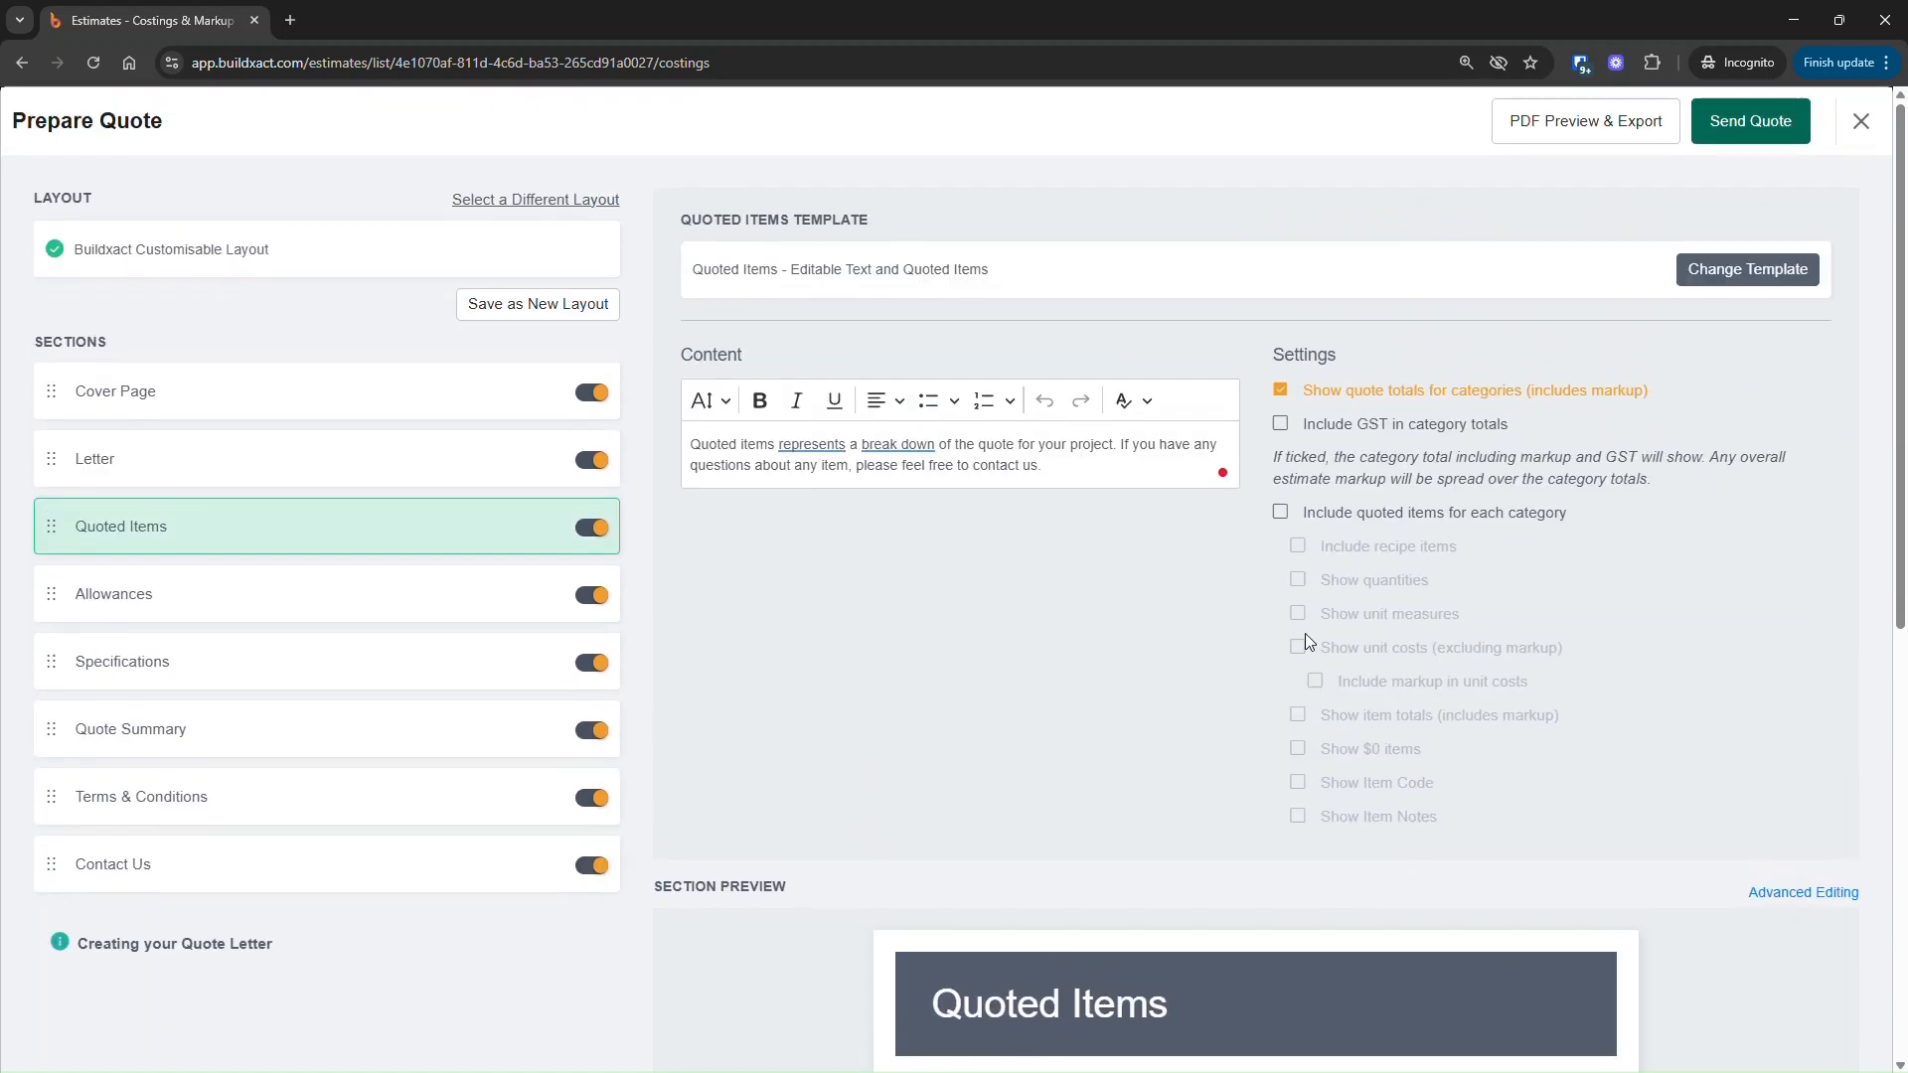
{"action": "left_click", "coordinate": [1284, 513]}
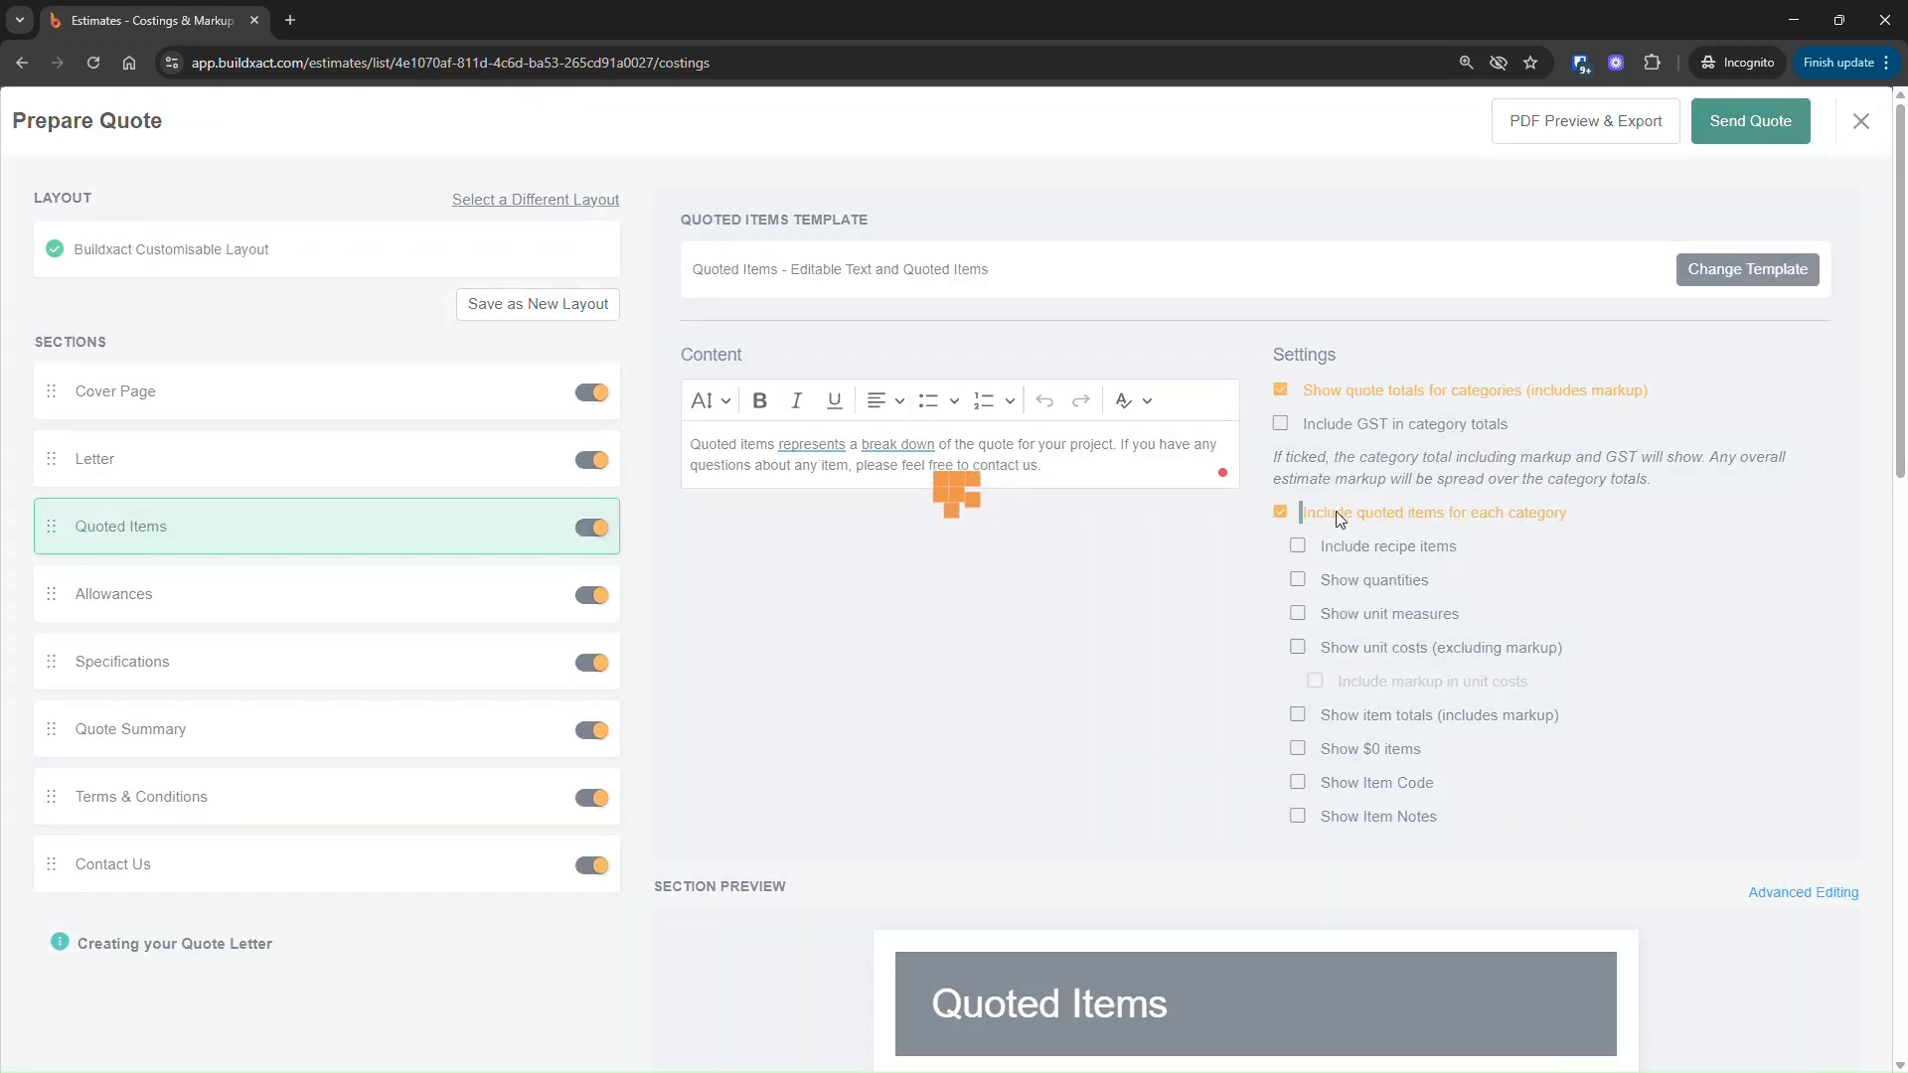
{"action": "scroll", "coordinate": [1338, 552], "scroll_direction": "down", "scroll_amount": 7}
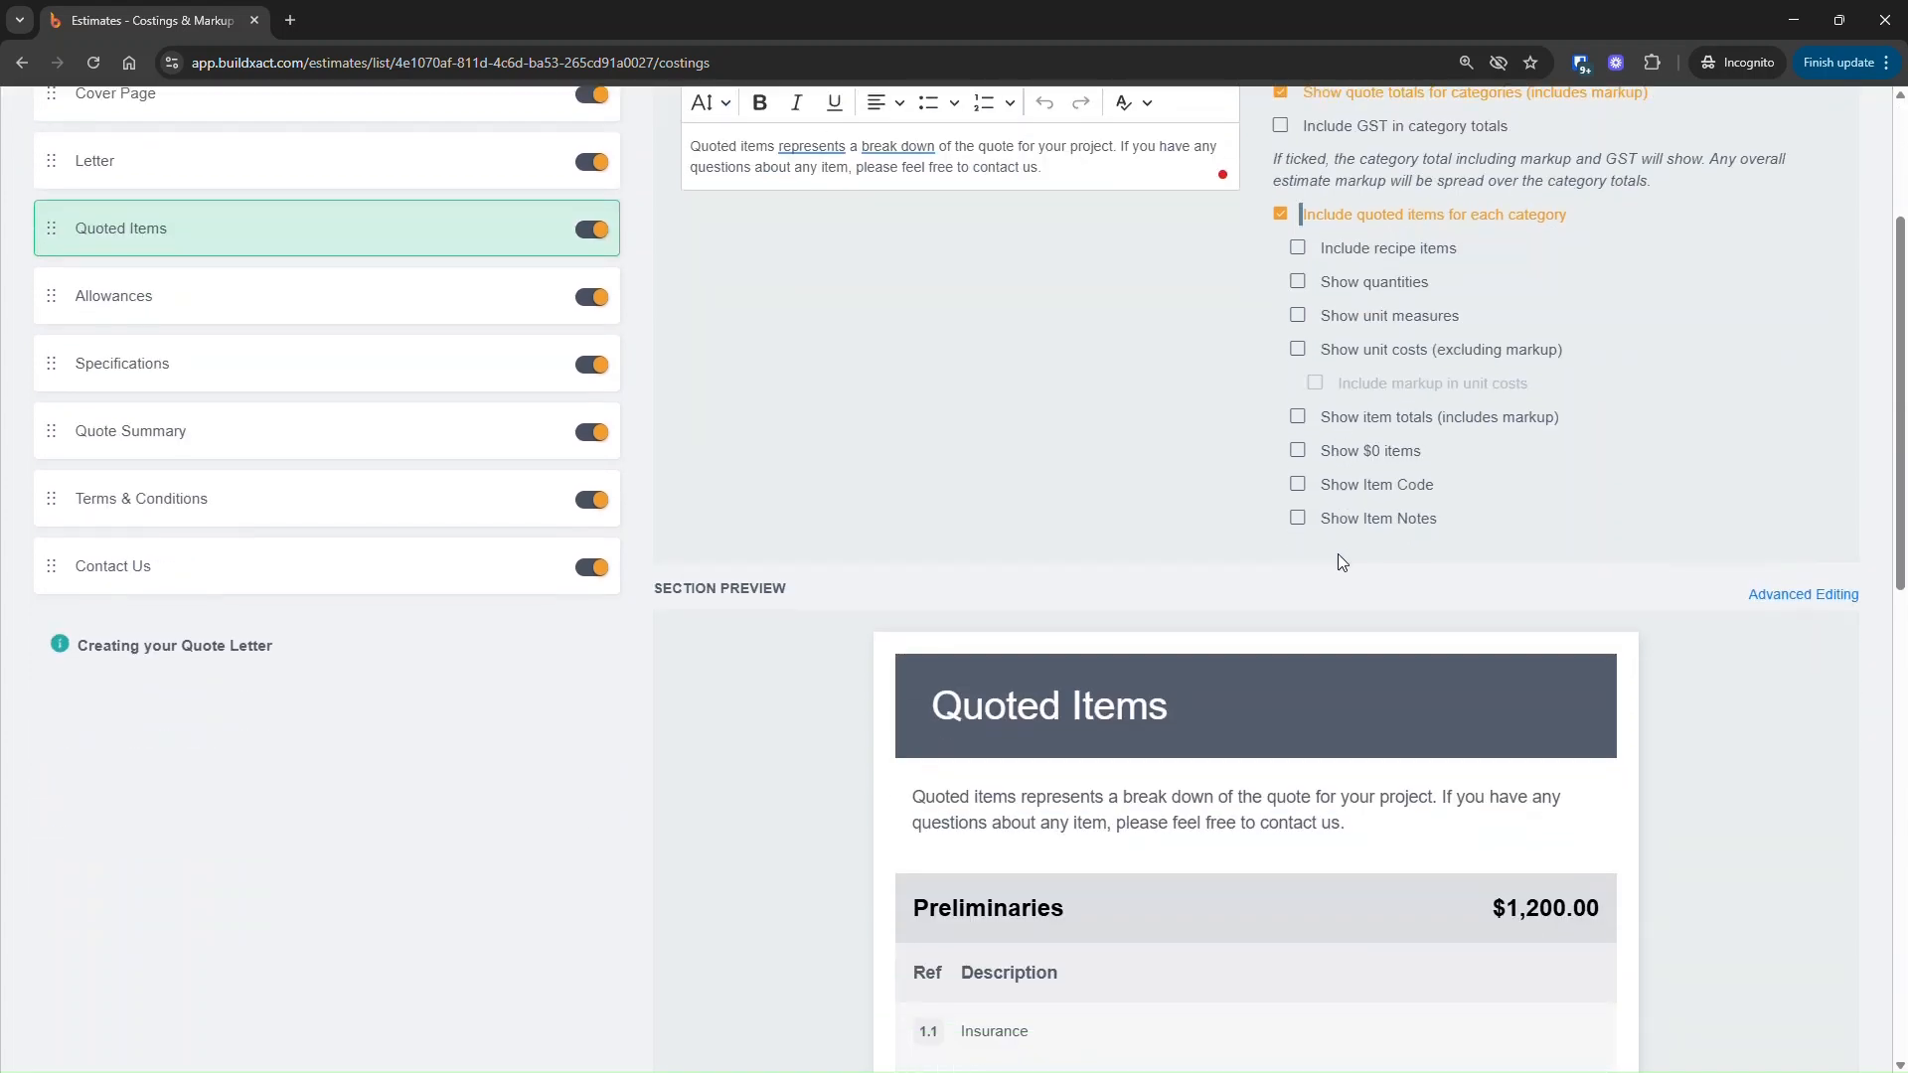
{"action": "scroll", "coordinate": [1291, 636], "scroll_direction": "up", "scroll_amount": 3}
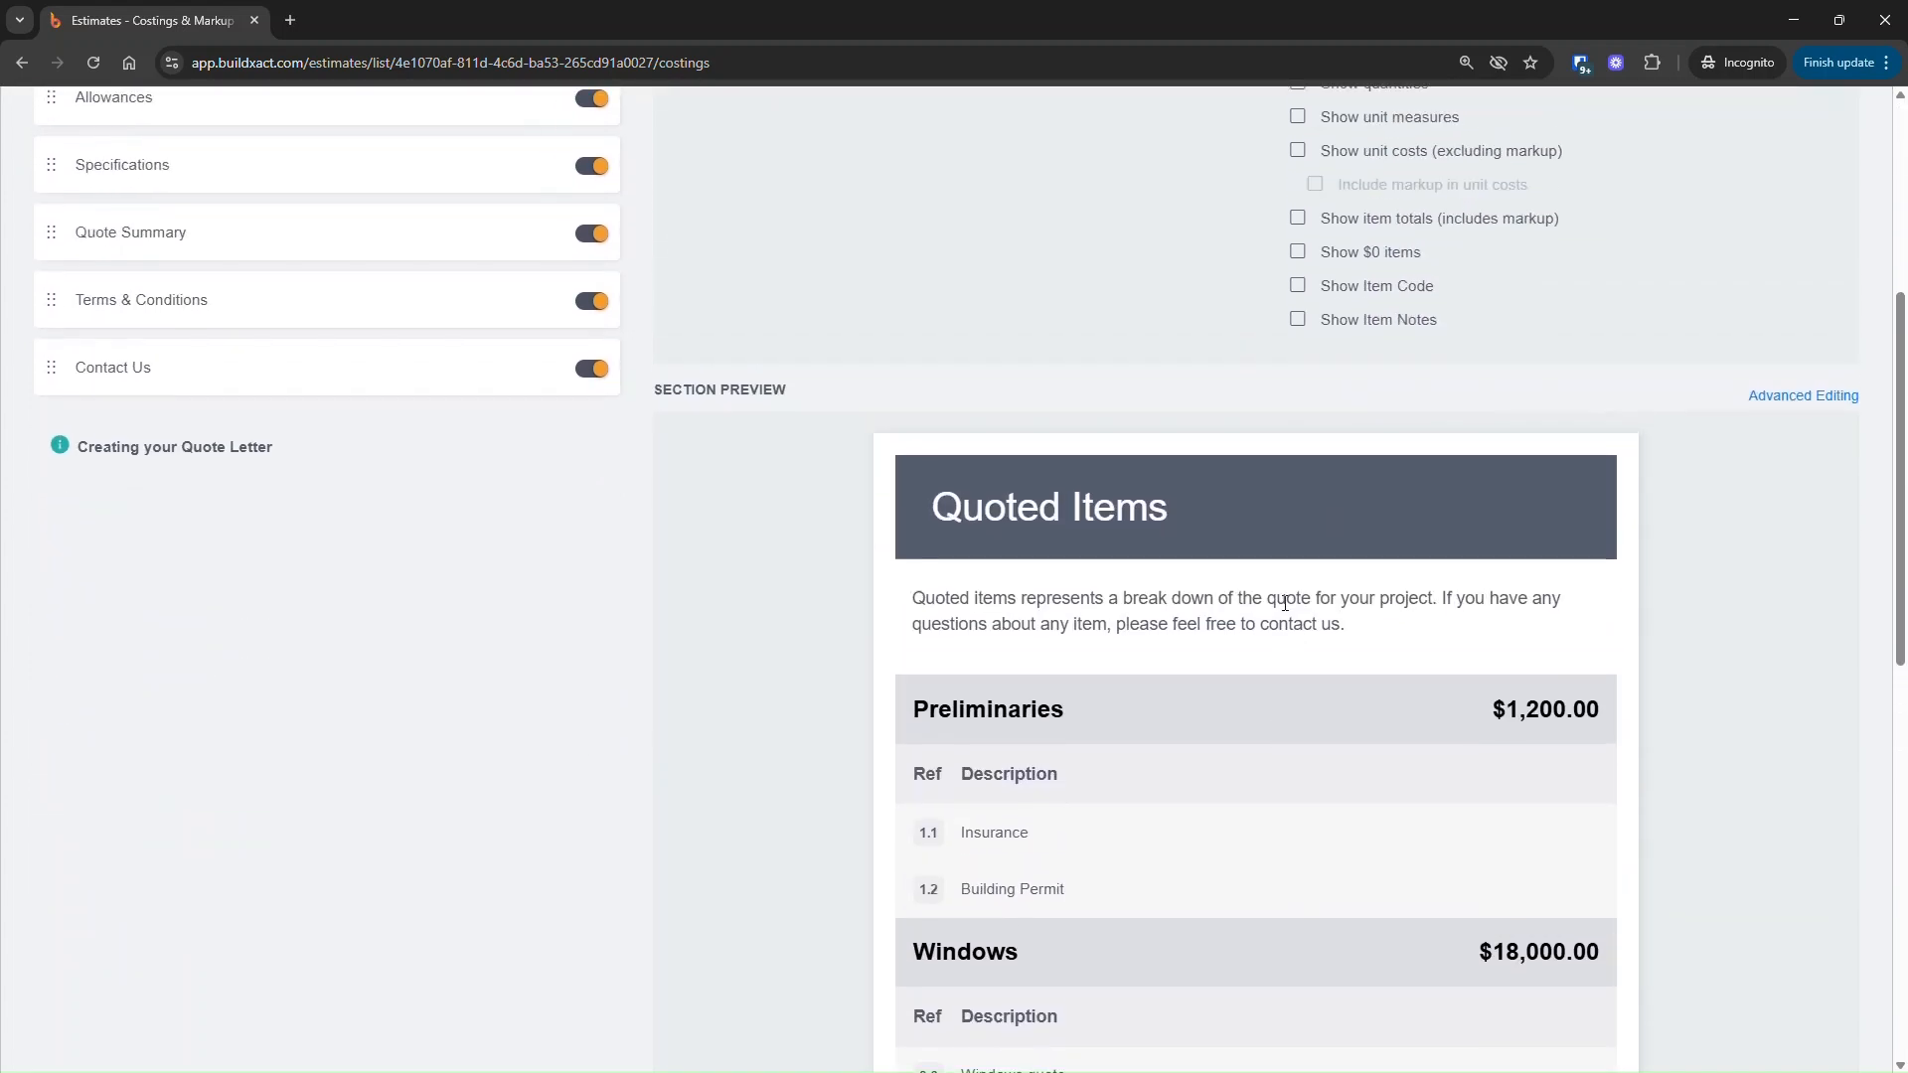
{"action": "scroll", "coordinate": [1297, 661], "scroll_direction": "down", "scroll_amount": 2}
{"action": "scroll", "coordinate": [1212, 755], "scroll_direction": "up", "scroll_amount": 4}
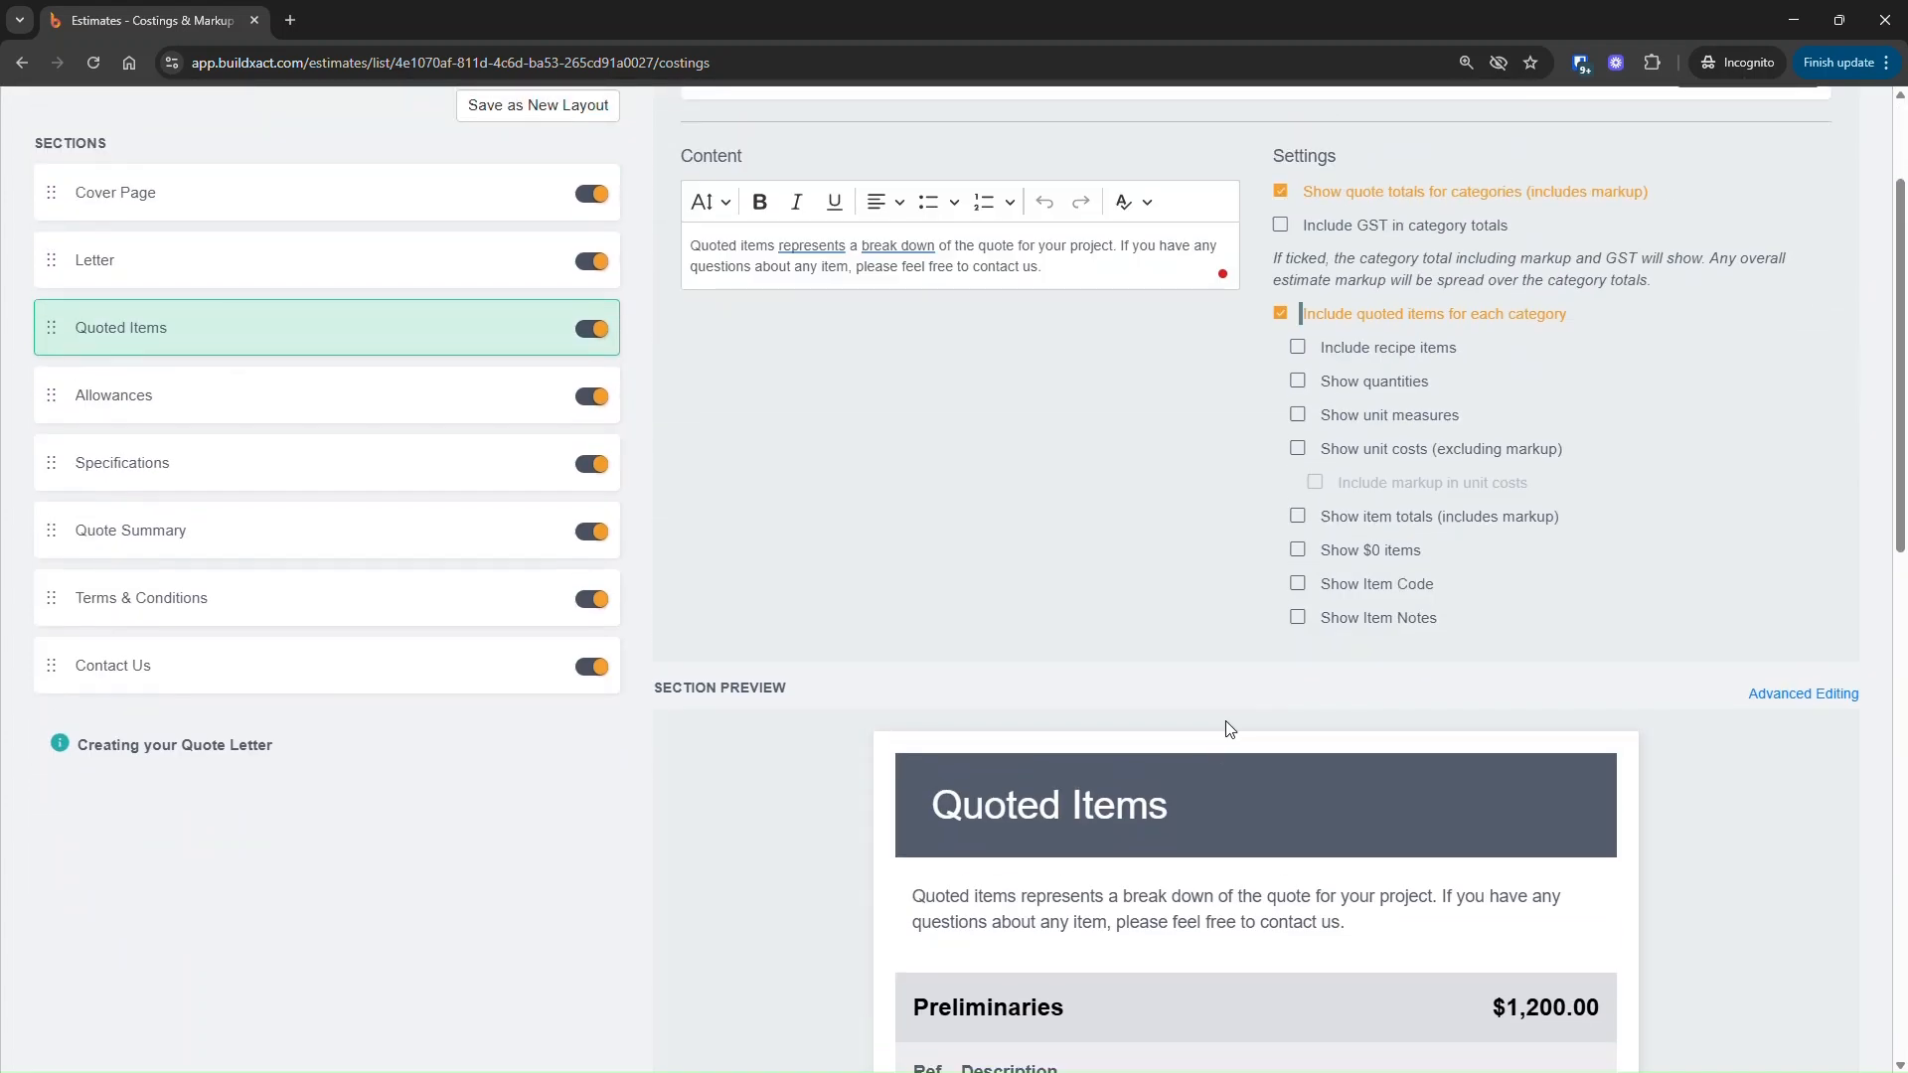
Show quantities for the quoted items and check them across the categories in the section preview.
{"action": "left_click", "coordinate": [1332, 385]}
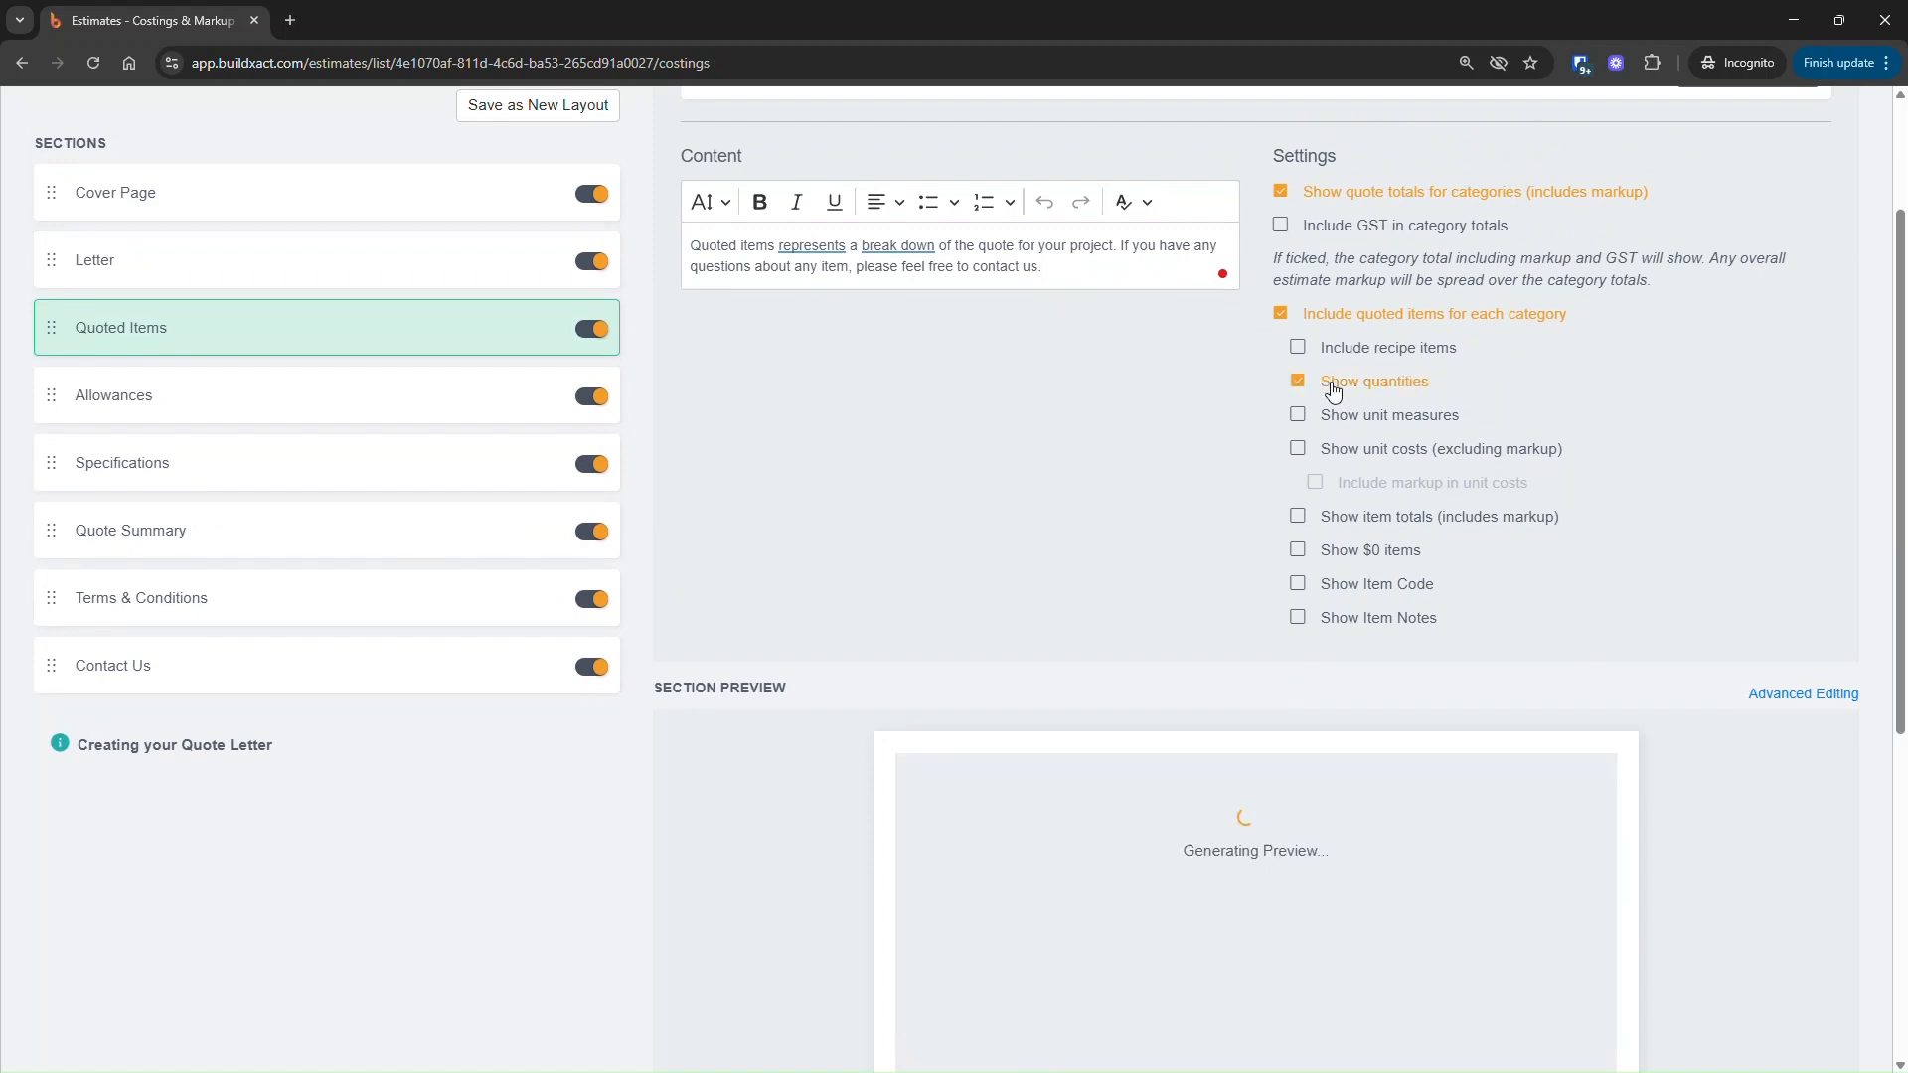
{"action": "scroll", "coordinate": [1332, 584], "scroll_direction": "down", "scroll_amount": 4}
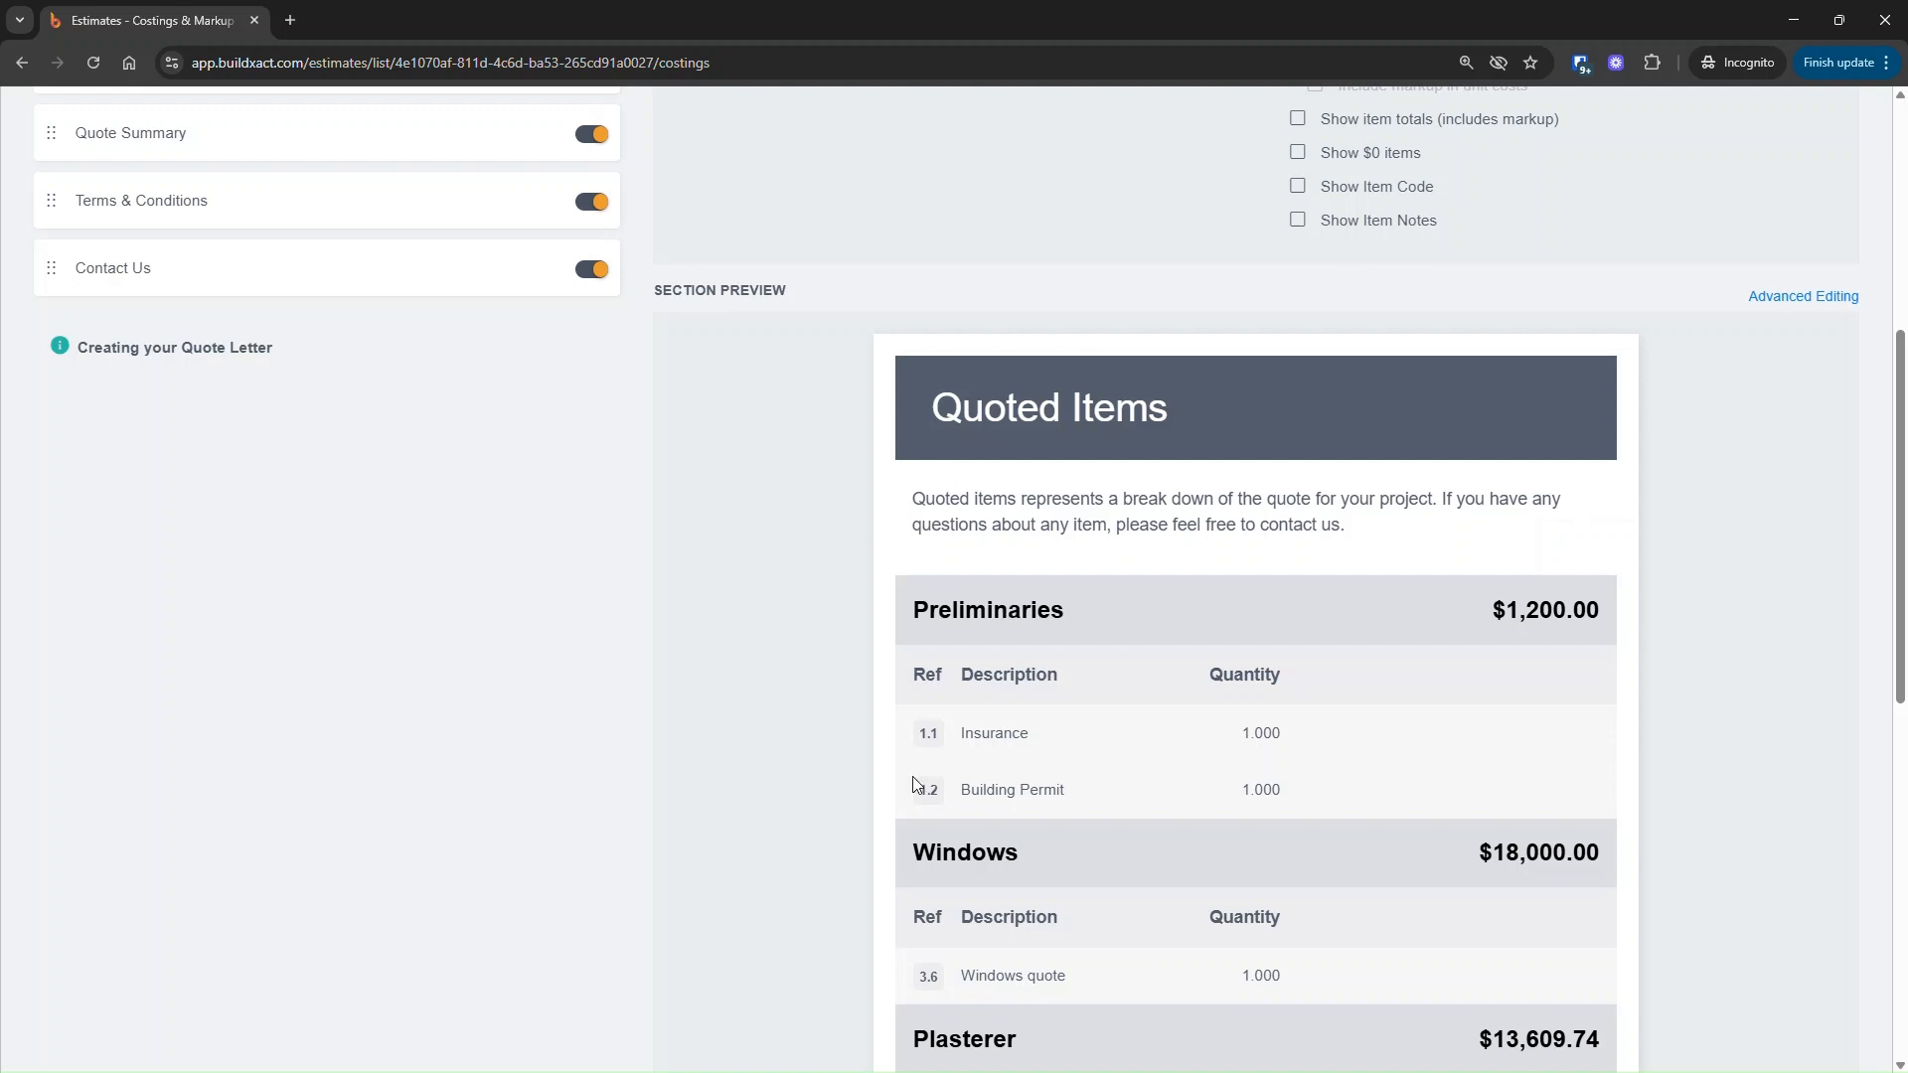
{"action": "scroll", "coordinate": [1221, 863], "scroll_direction": "down", "scroll_amount": 1}
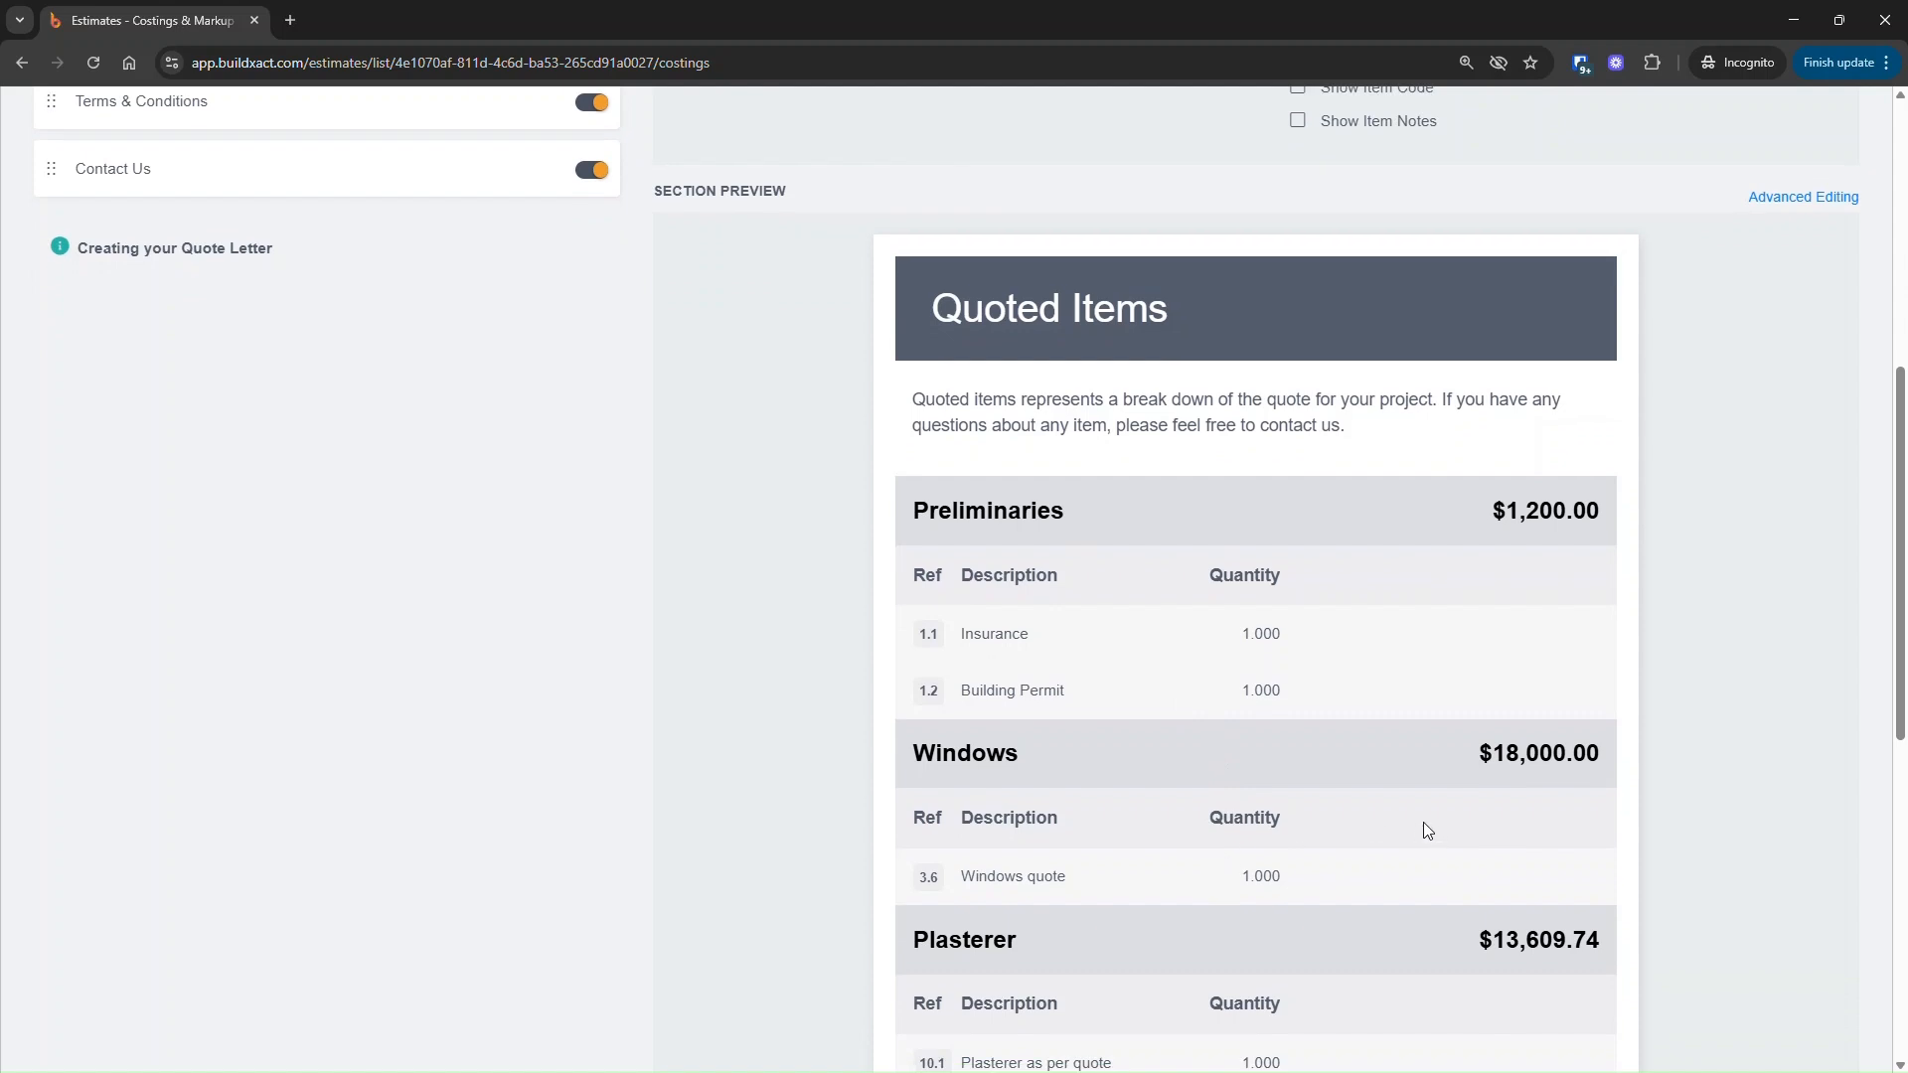
{"action": "scroll", "coordinate": [1427, 831], "scroll_direction": "down", "scroll_amount": 2}
{"action": "scroll", "coordinate": [1427, 831], "scroll_direction": "up", "scroll_amount": 8}
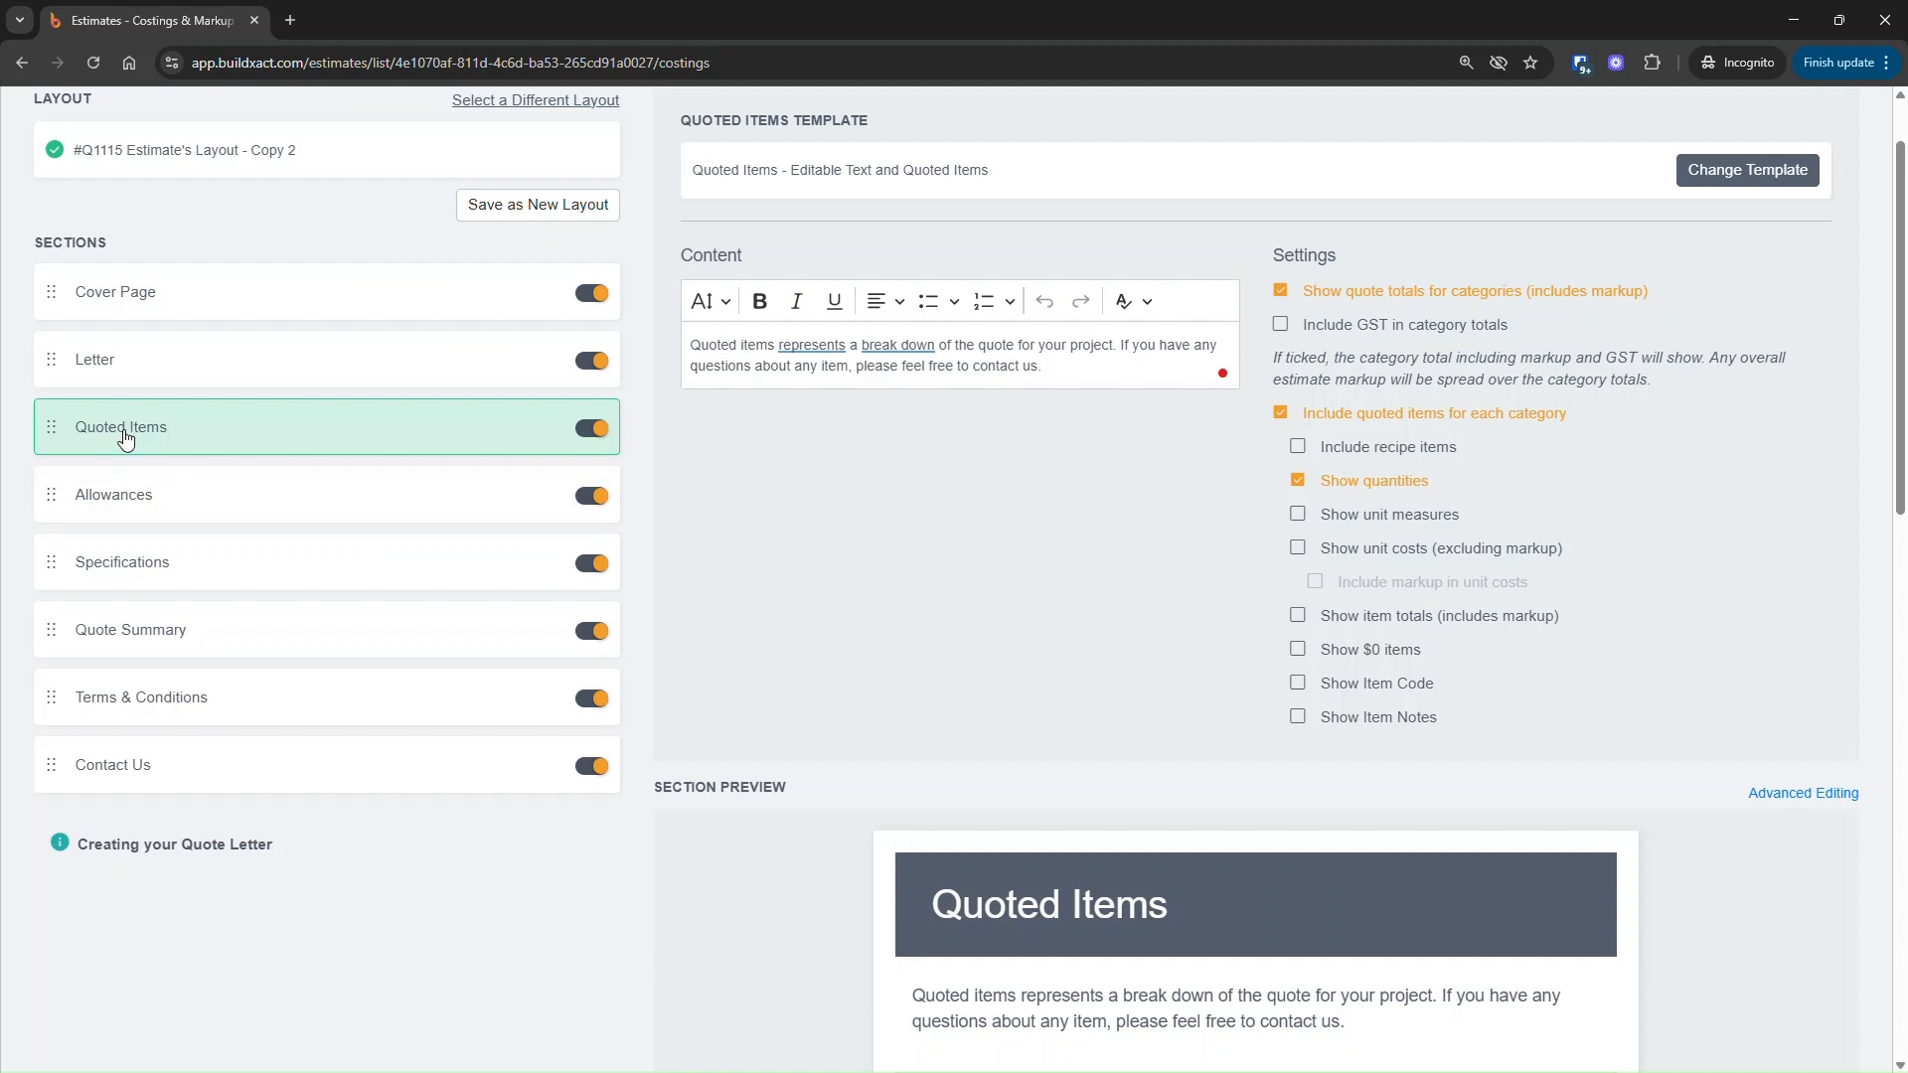
Review the Specifications section's preview and exclude the Quoted Items section from the quote.
{"action": "left_click", "coordinate": [236, 590]}
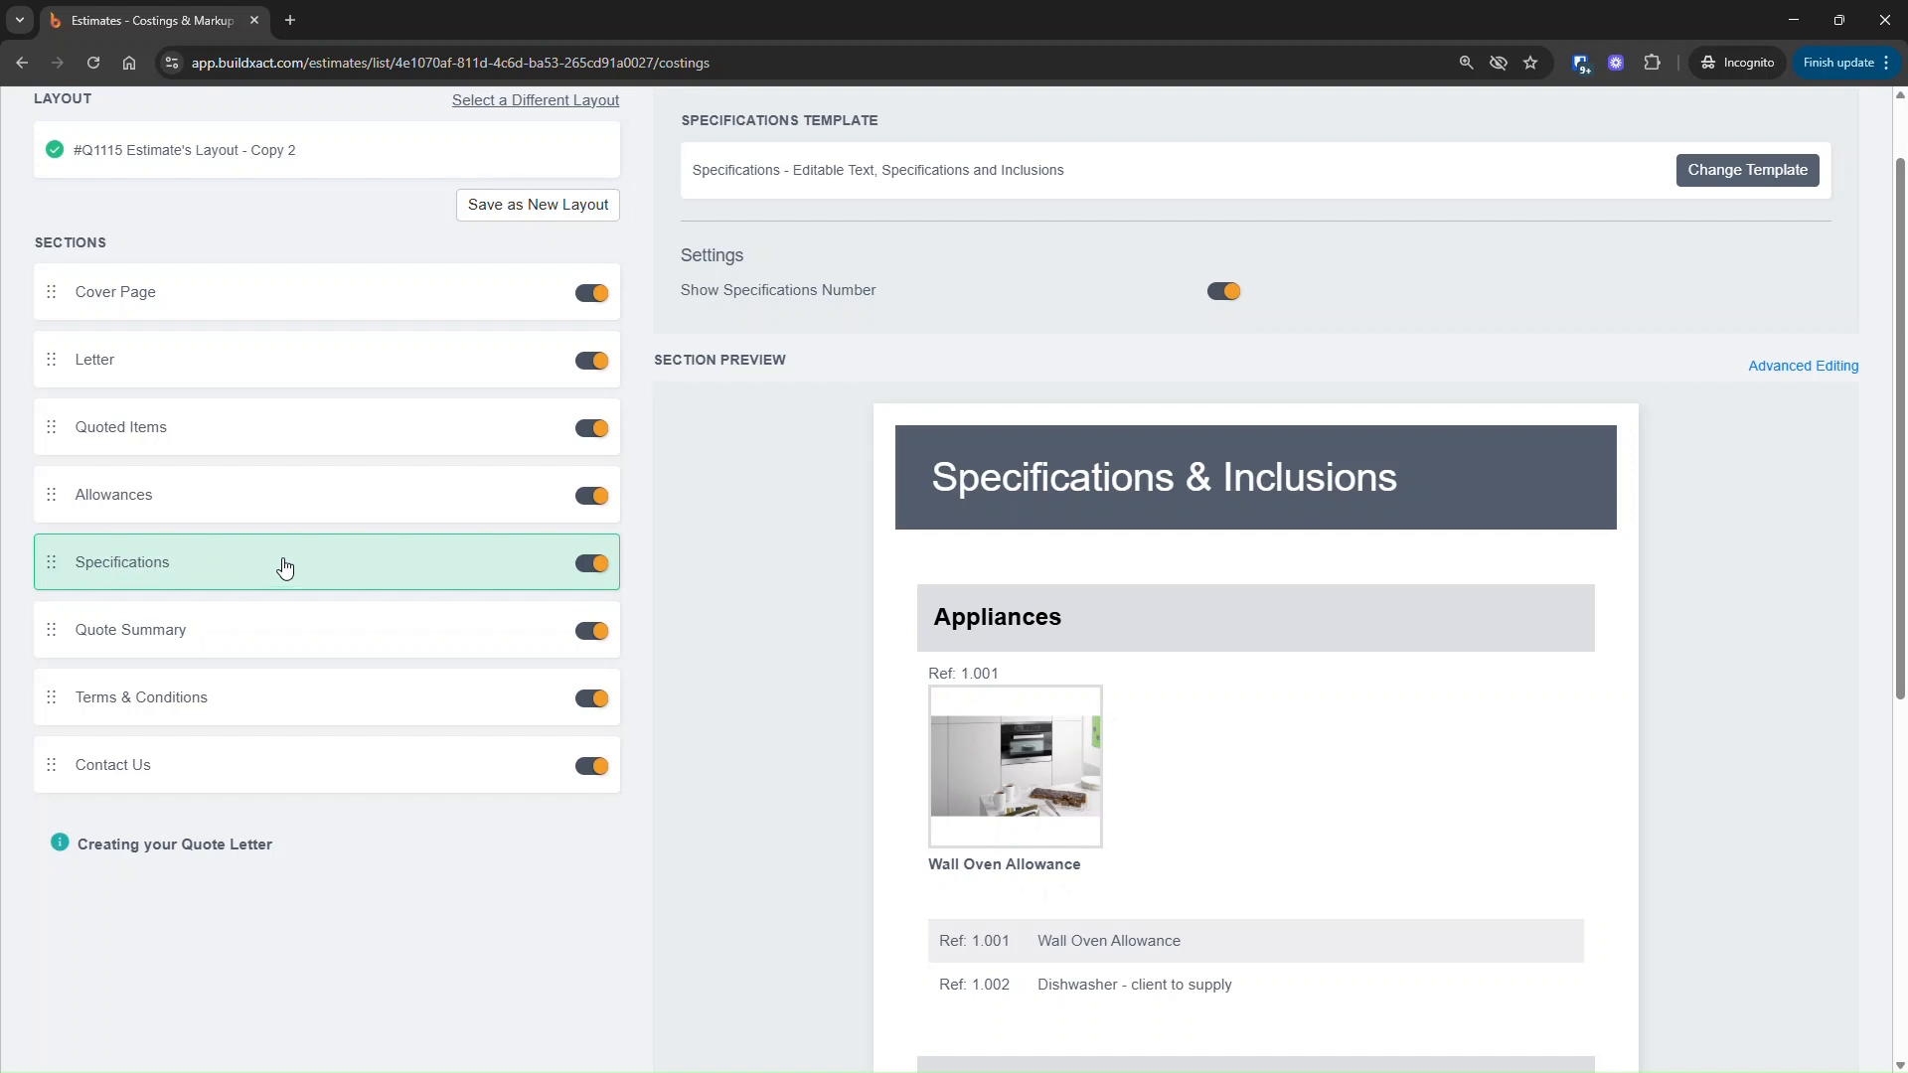
{"action": "scroll", "coordinate": [1073, 583], "scroll_direction": "down", "scroll_amount": 4}
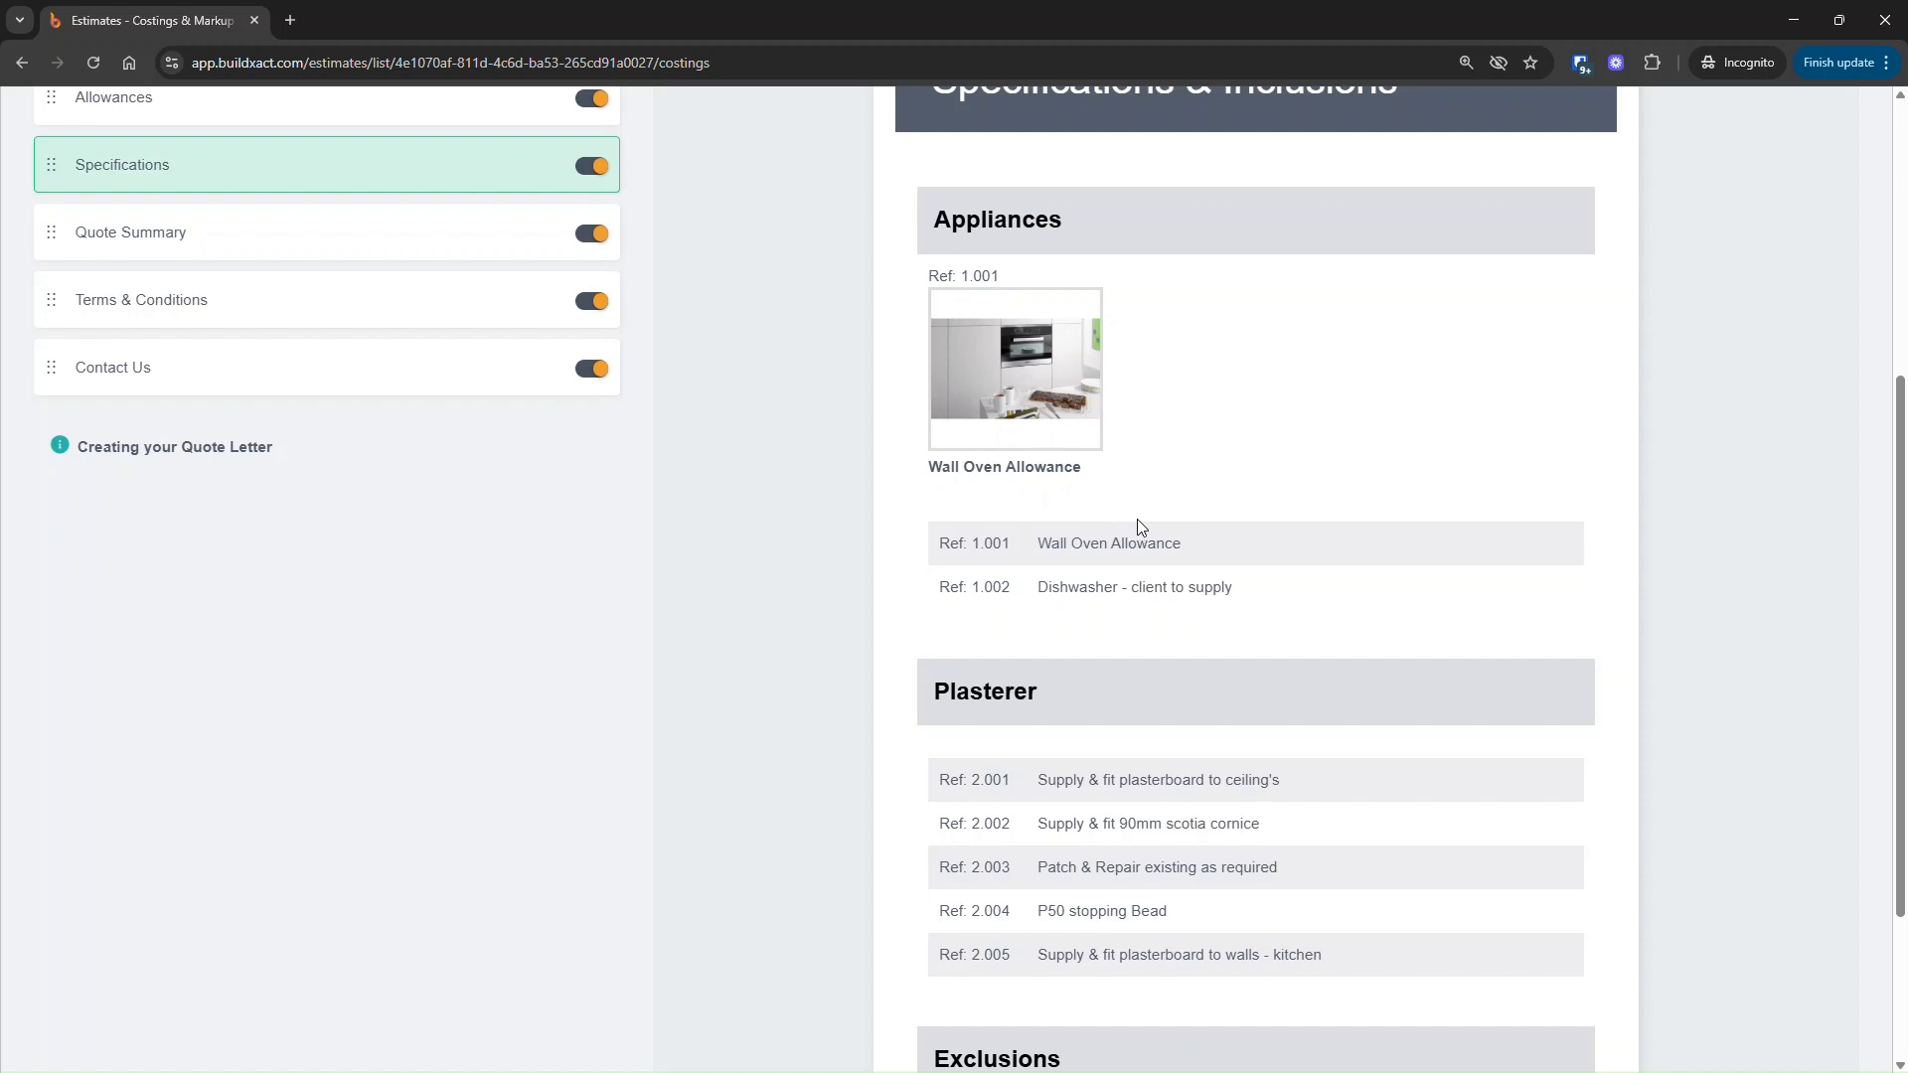
{"action": "scroll", "coordinate": [928, 505], "scroll_direction": "up", "scroll_amount": 2}
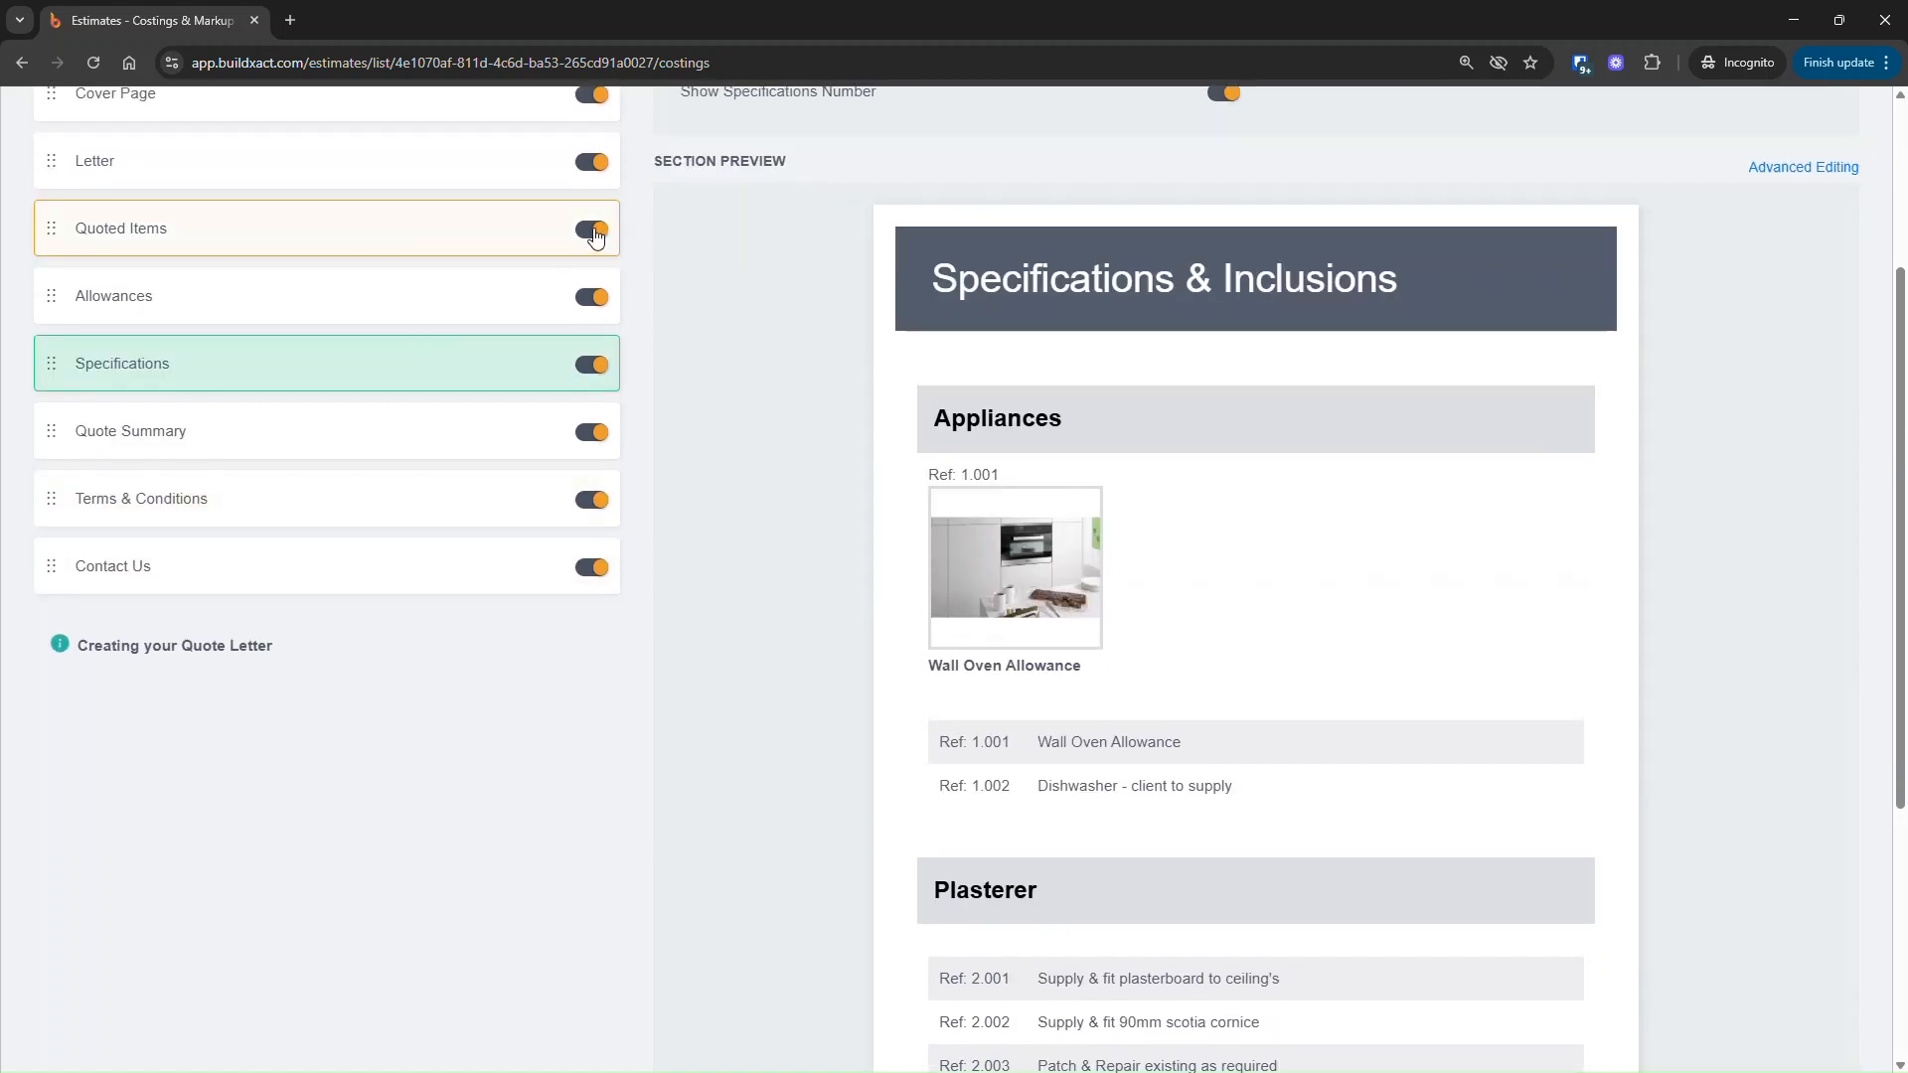
{"action": "left_click", "coordinate": [593, 230]}
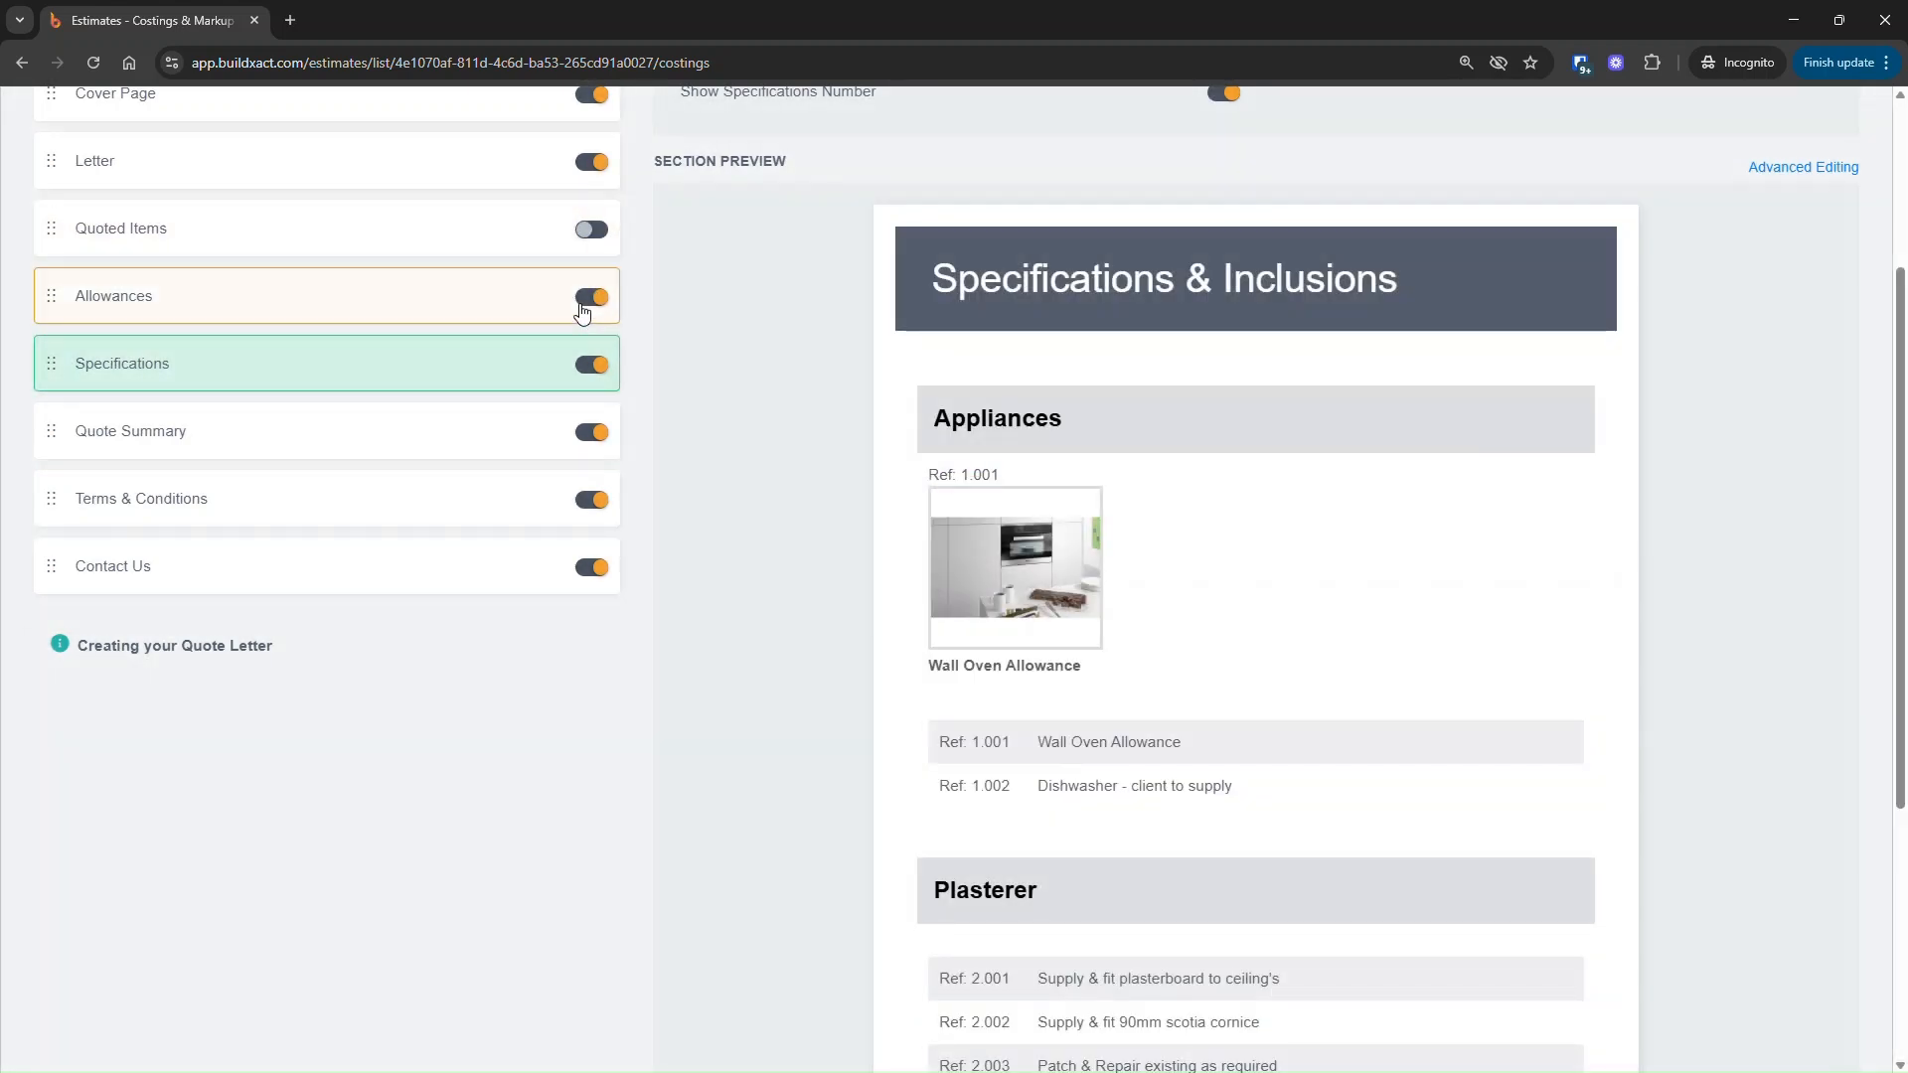
Open the Allowances section and review its settings and preview of the appliance allowances.
{"action": "left_click", "coordinate": [459, 315]}
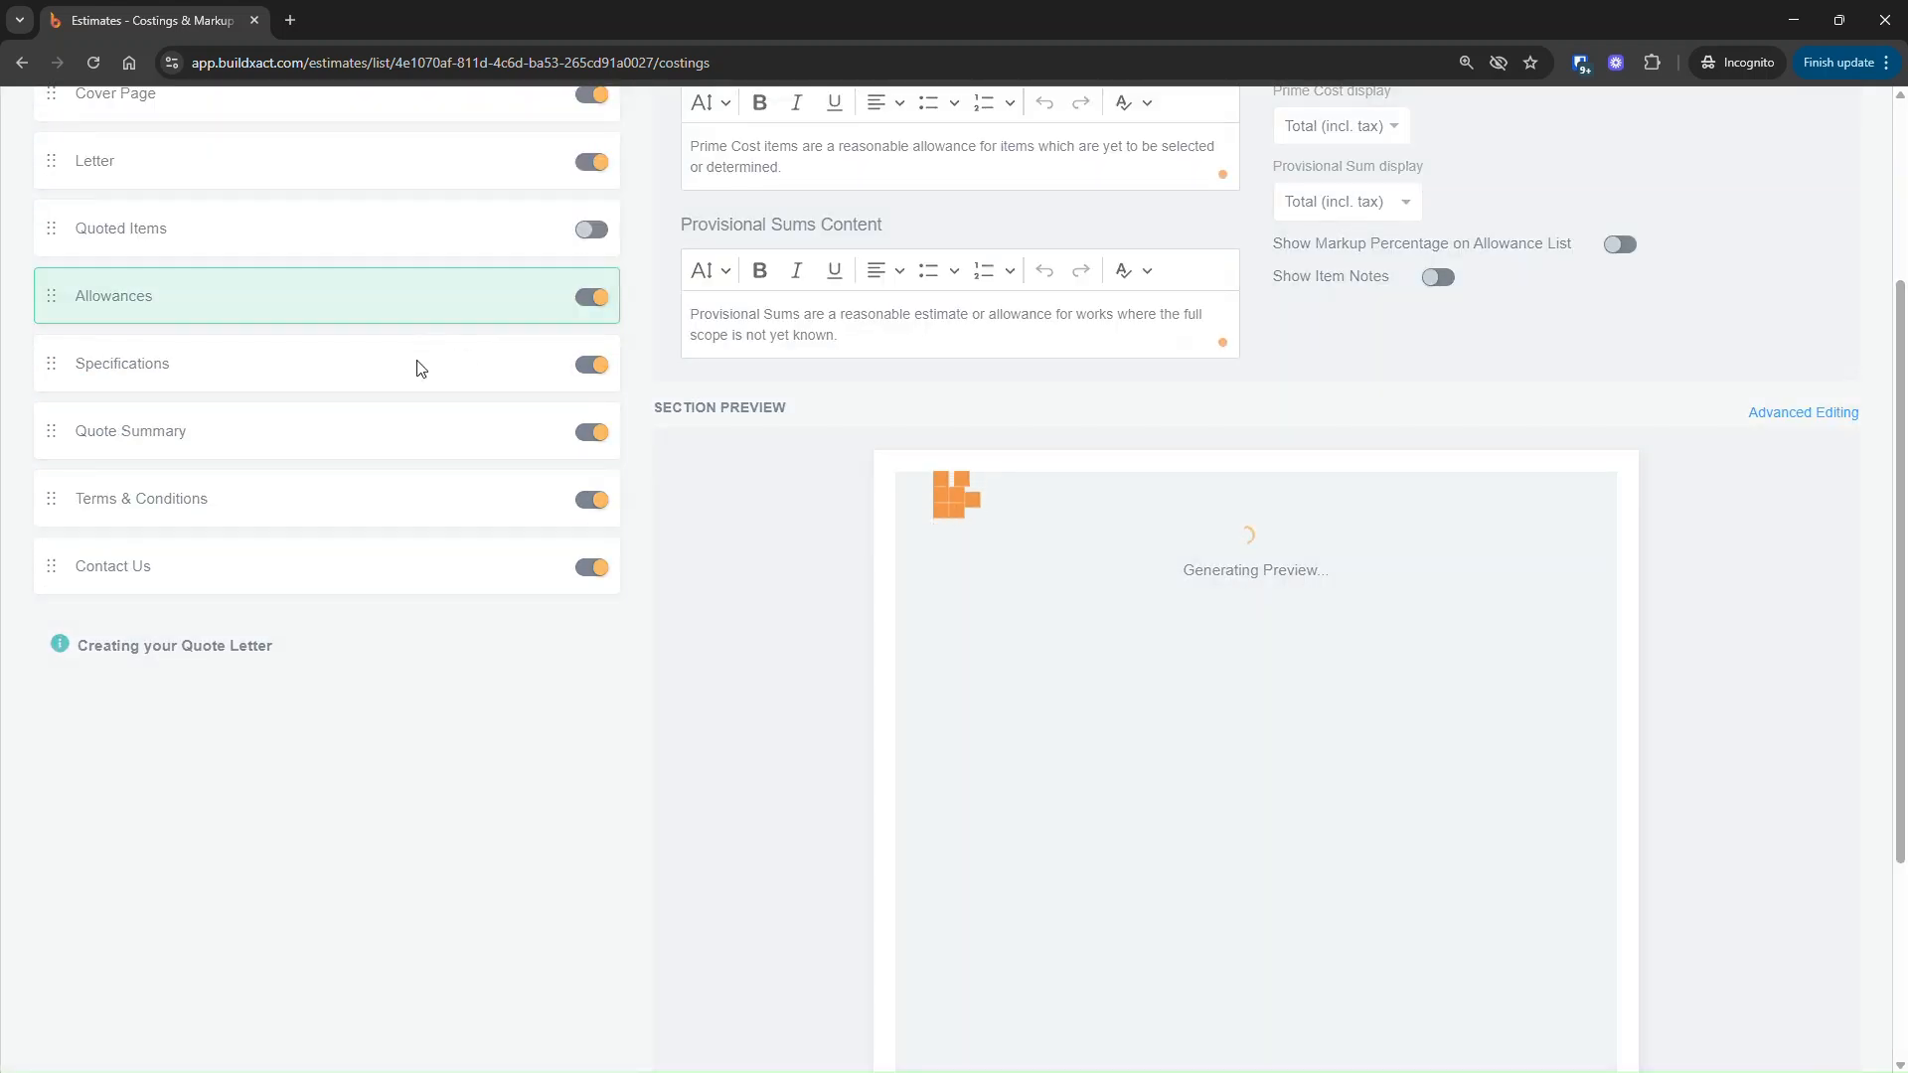
{"action": "scroll", "coordinate": [223, 438], "scroll_direction": "up", "scroll_amount": 1}
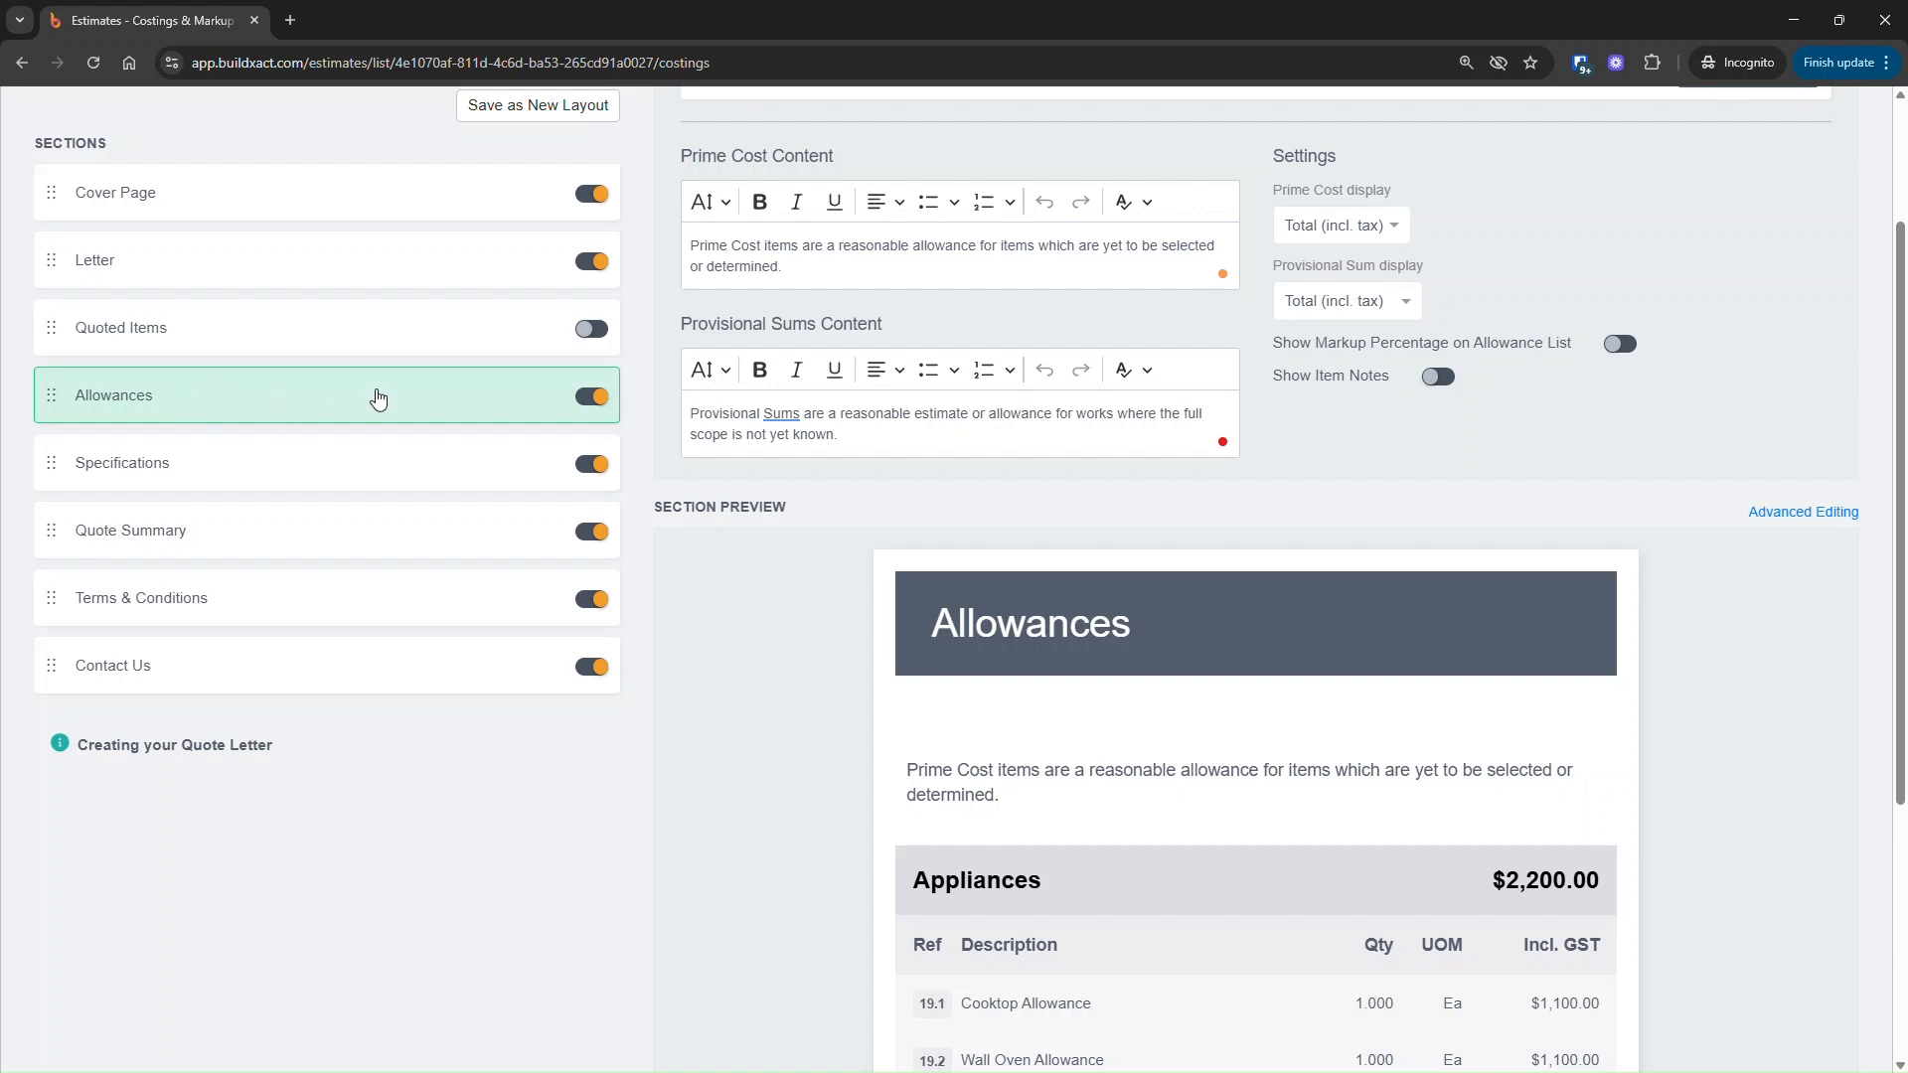
{"action": "scroll", "coordinate": [502, 419], "scroll_direction": "down", "scroll_amount": 1}
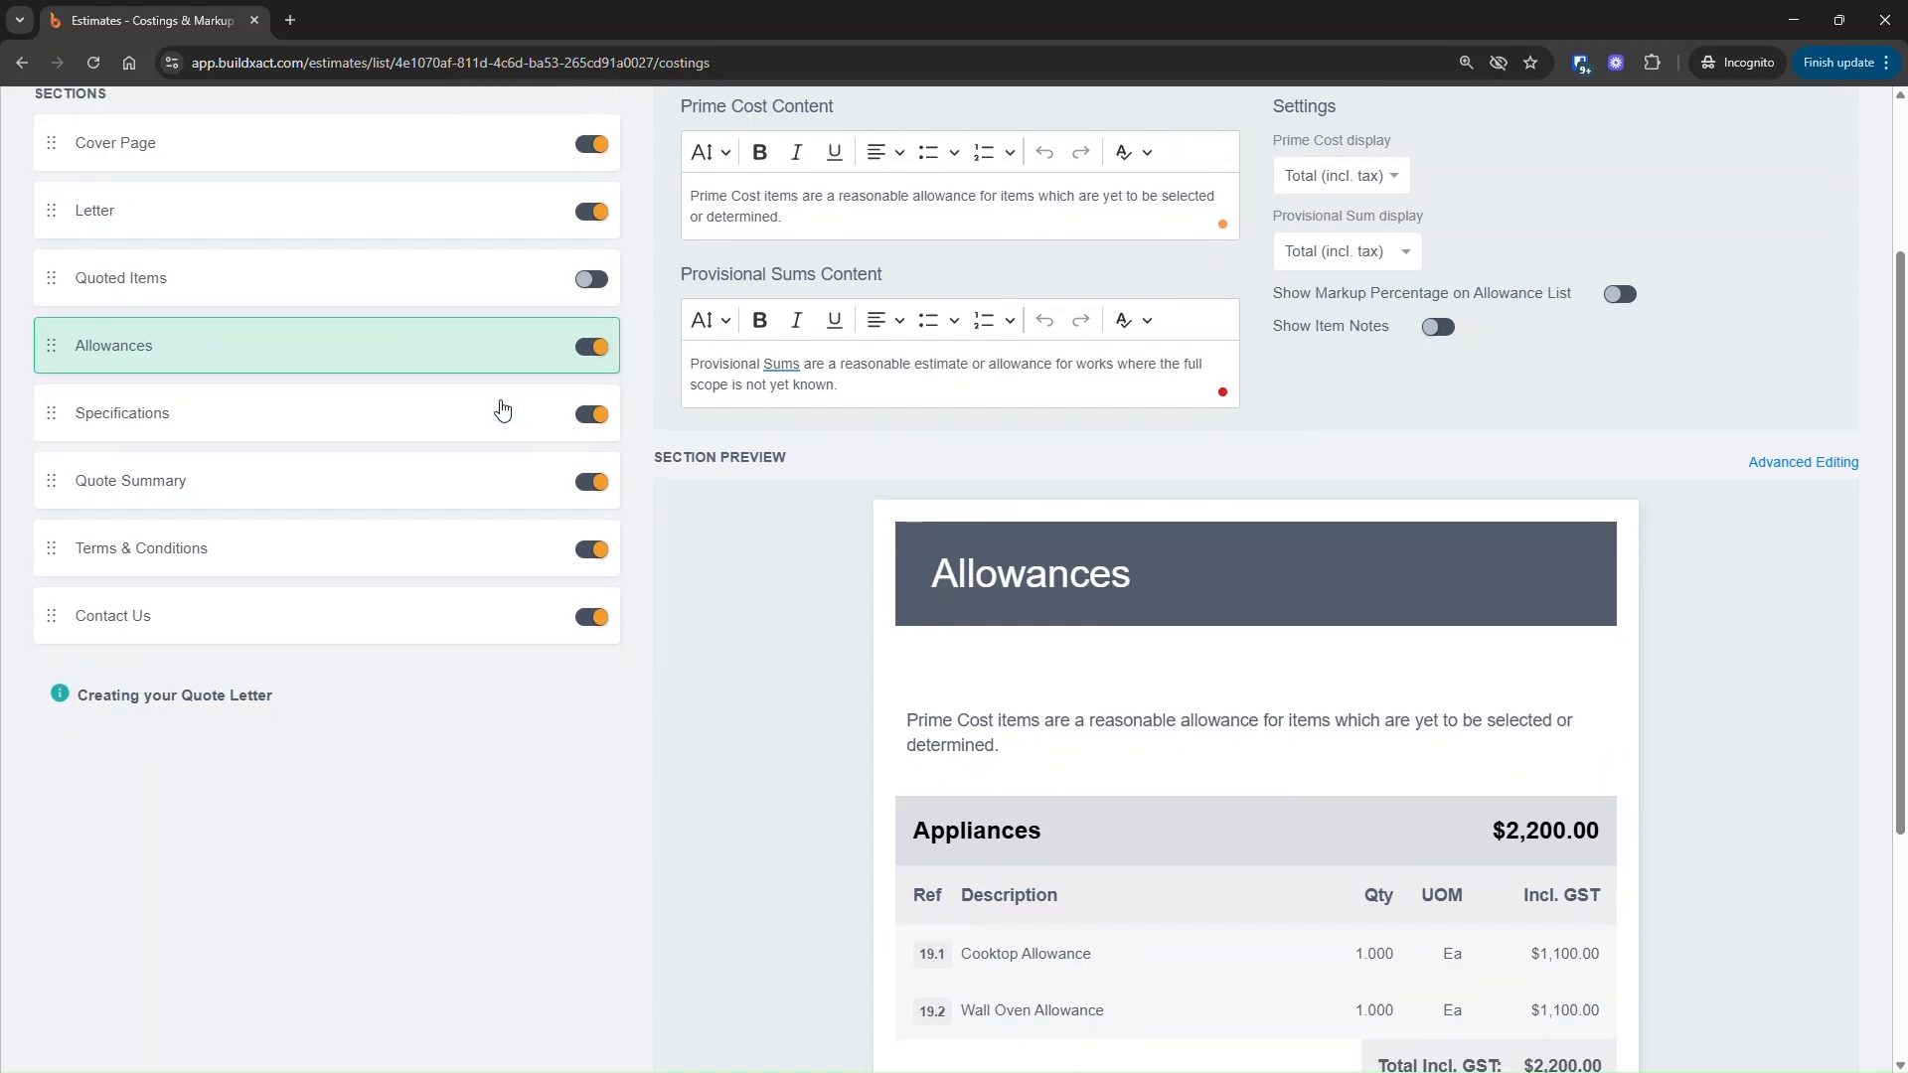
{"action": "scroll", "coordinate": [1450, 727], "scroll_direction": "down", "scroll_amount": 2}
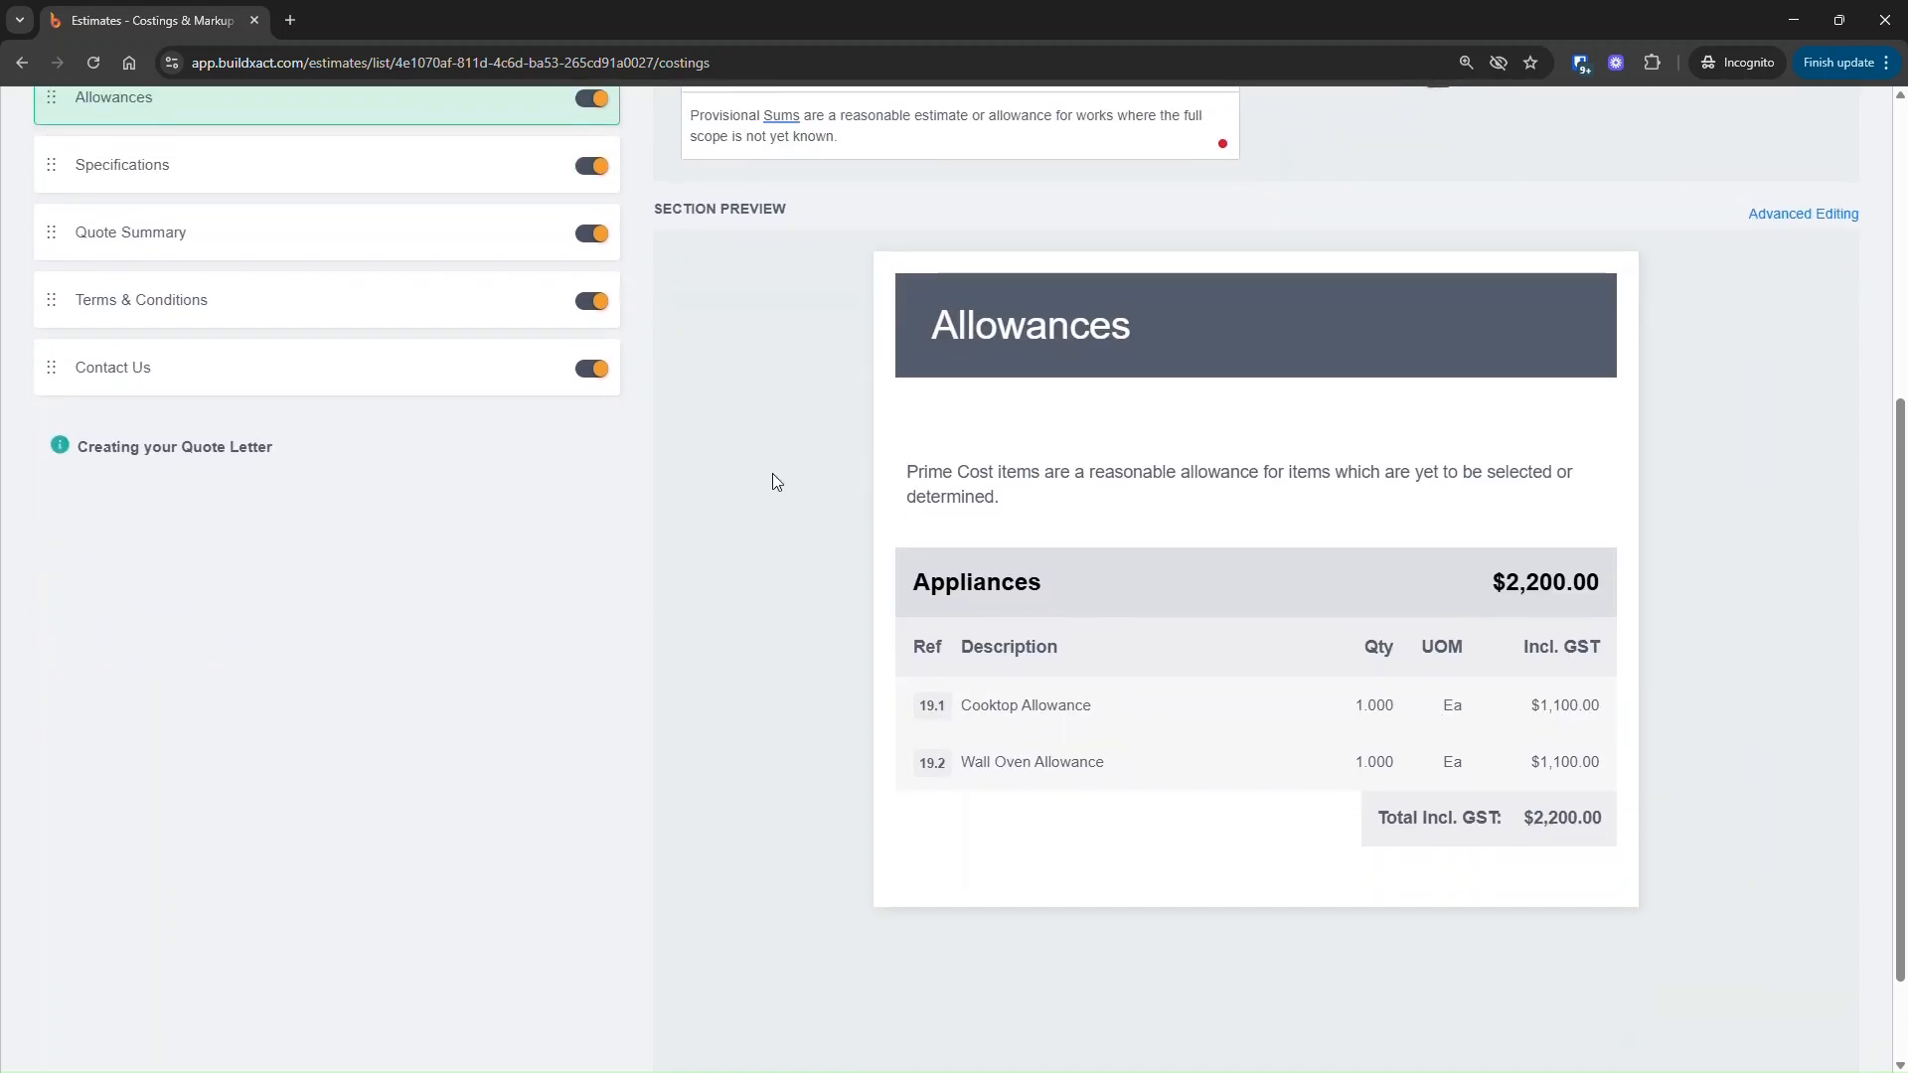
{"action": "scroll", "coordinate": [878, 497], "scroll_direction": "up", "scroll_amount": 1}
{"action": "scroll", "coordinate": [878, 497], "scroll_direction": "up", "scroll_amount": 2}
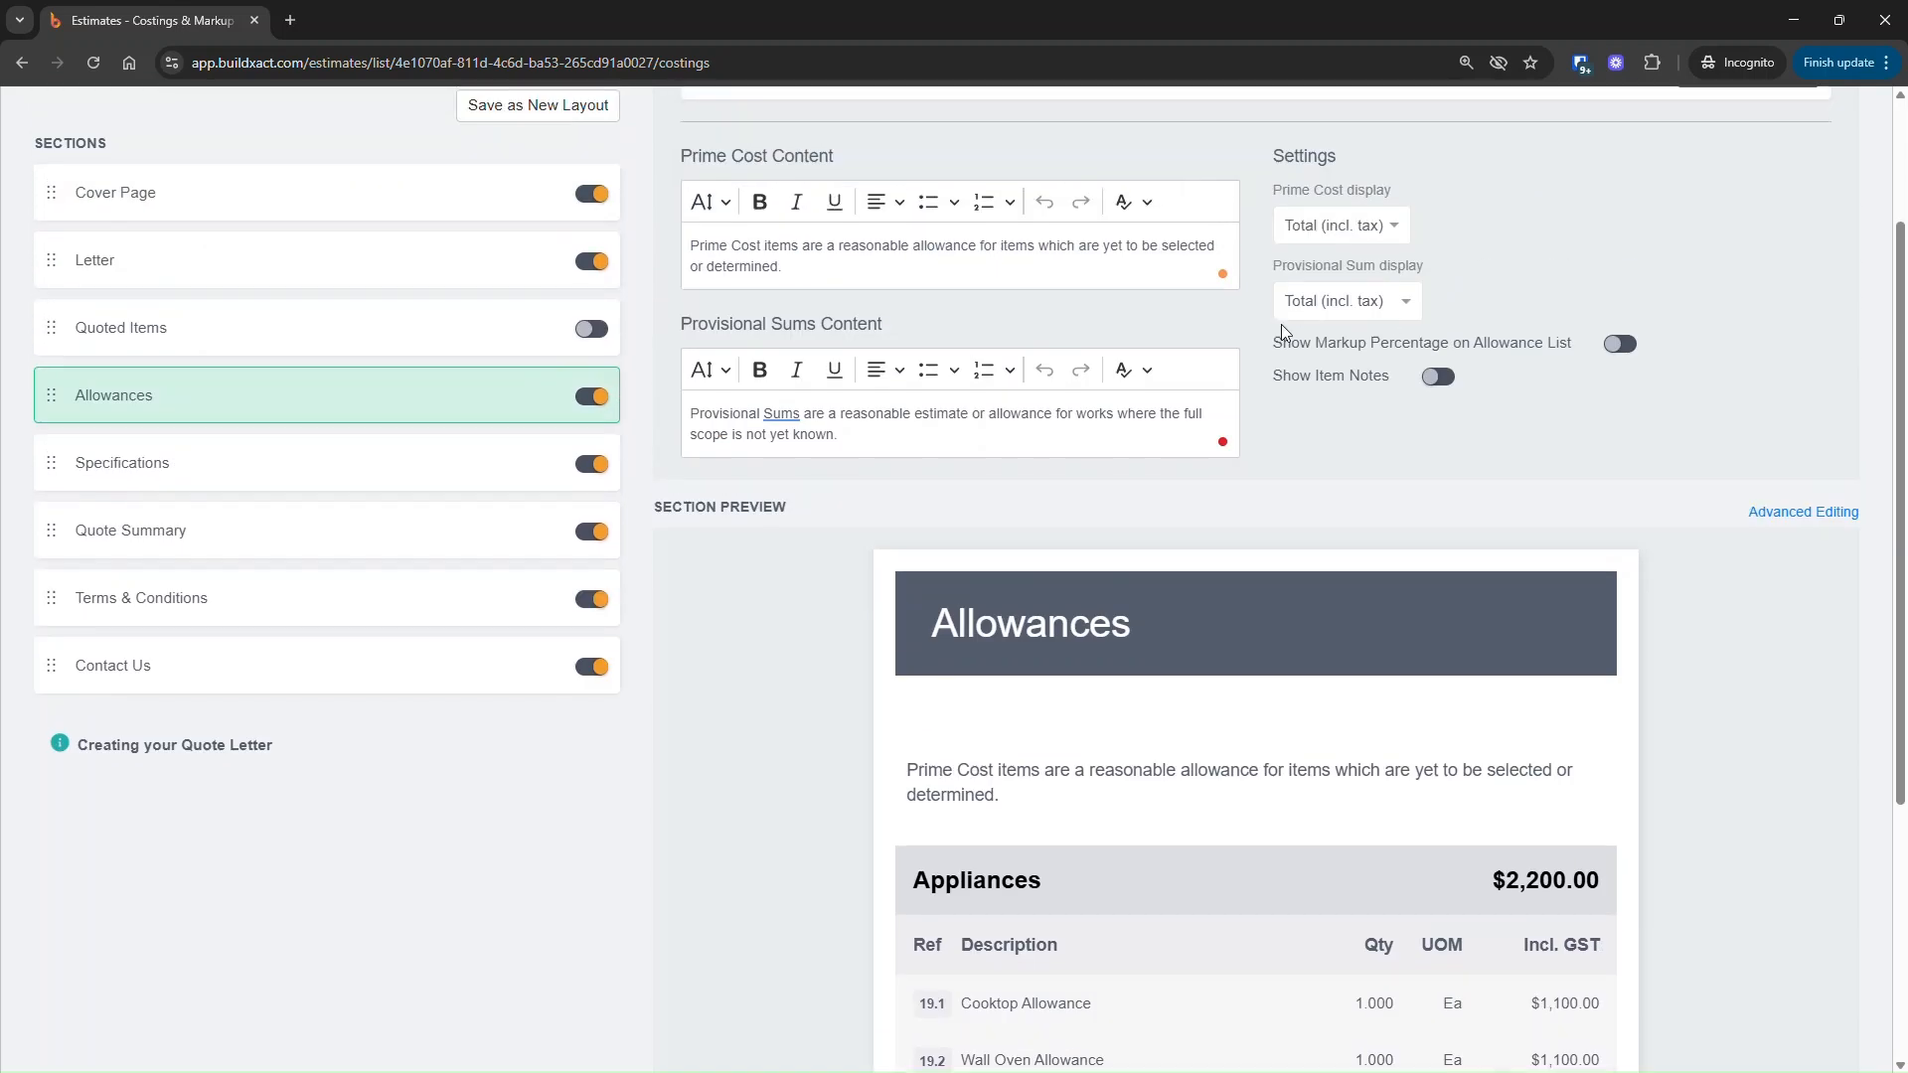
Choose Total (incl. tax) as the Prime Cost display for the allowances and check the preview.
{"action": "left_click", "coordinate": [1351, 234]}
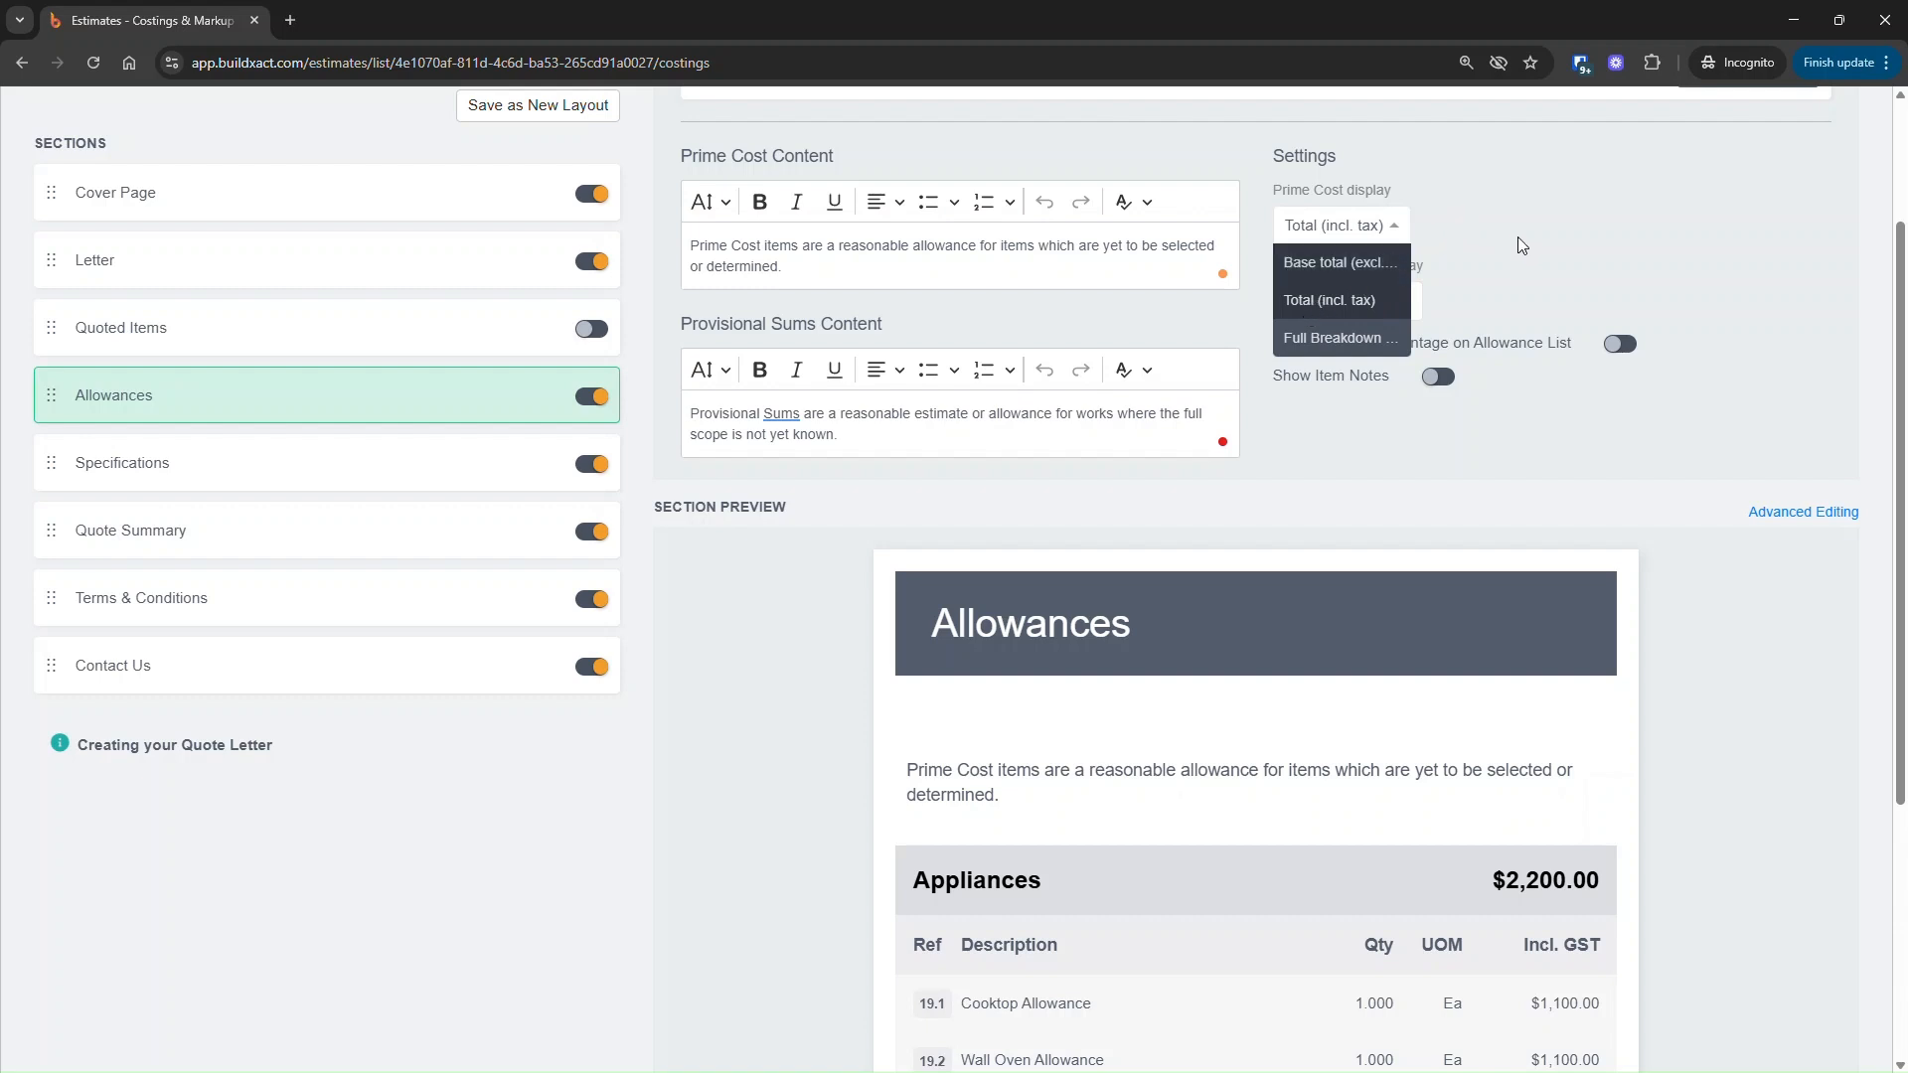
{"action": "left_click", "coordinate": [1356, 311]}
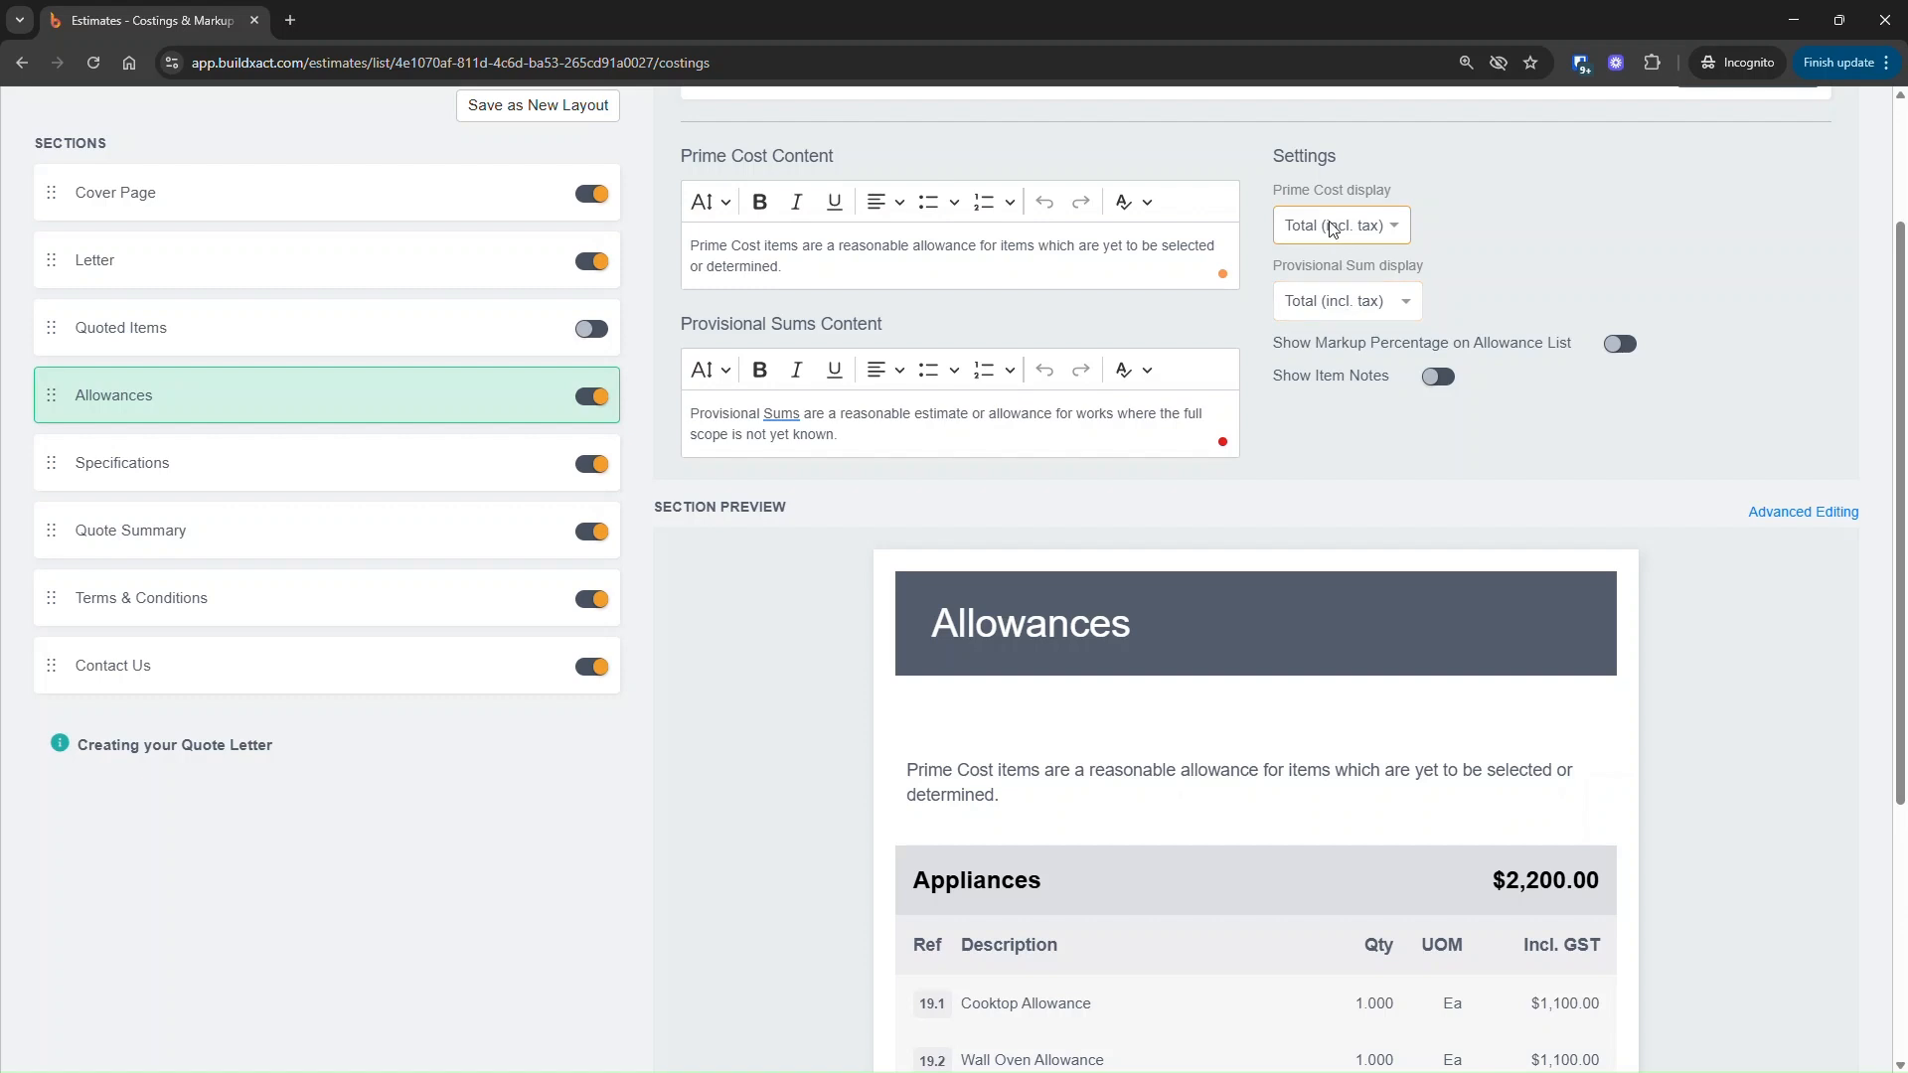
{"action": "scroll", "coordinate": [1100, 845], "scroll_direction": "down", "scroll_amount": 2}
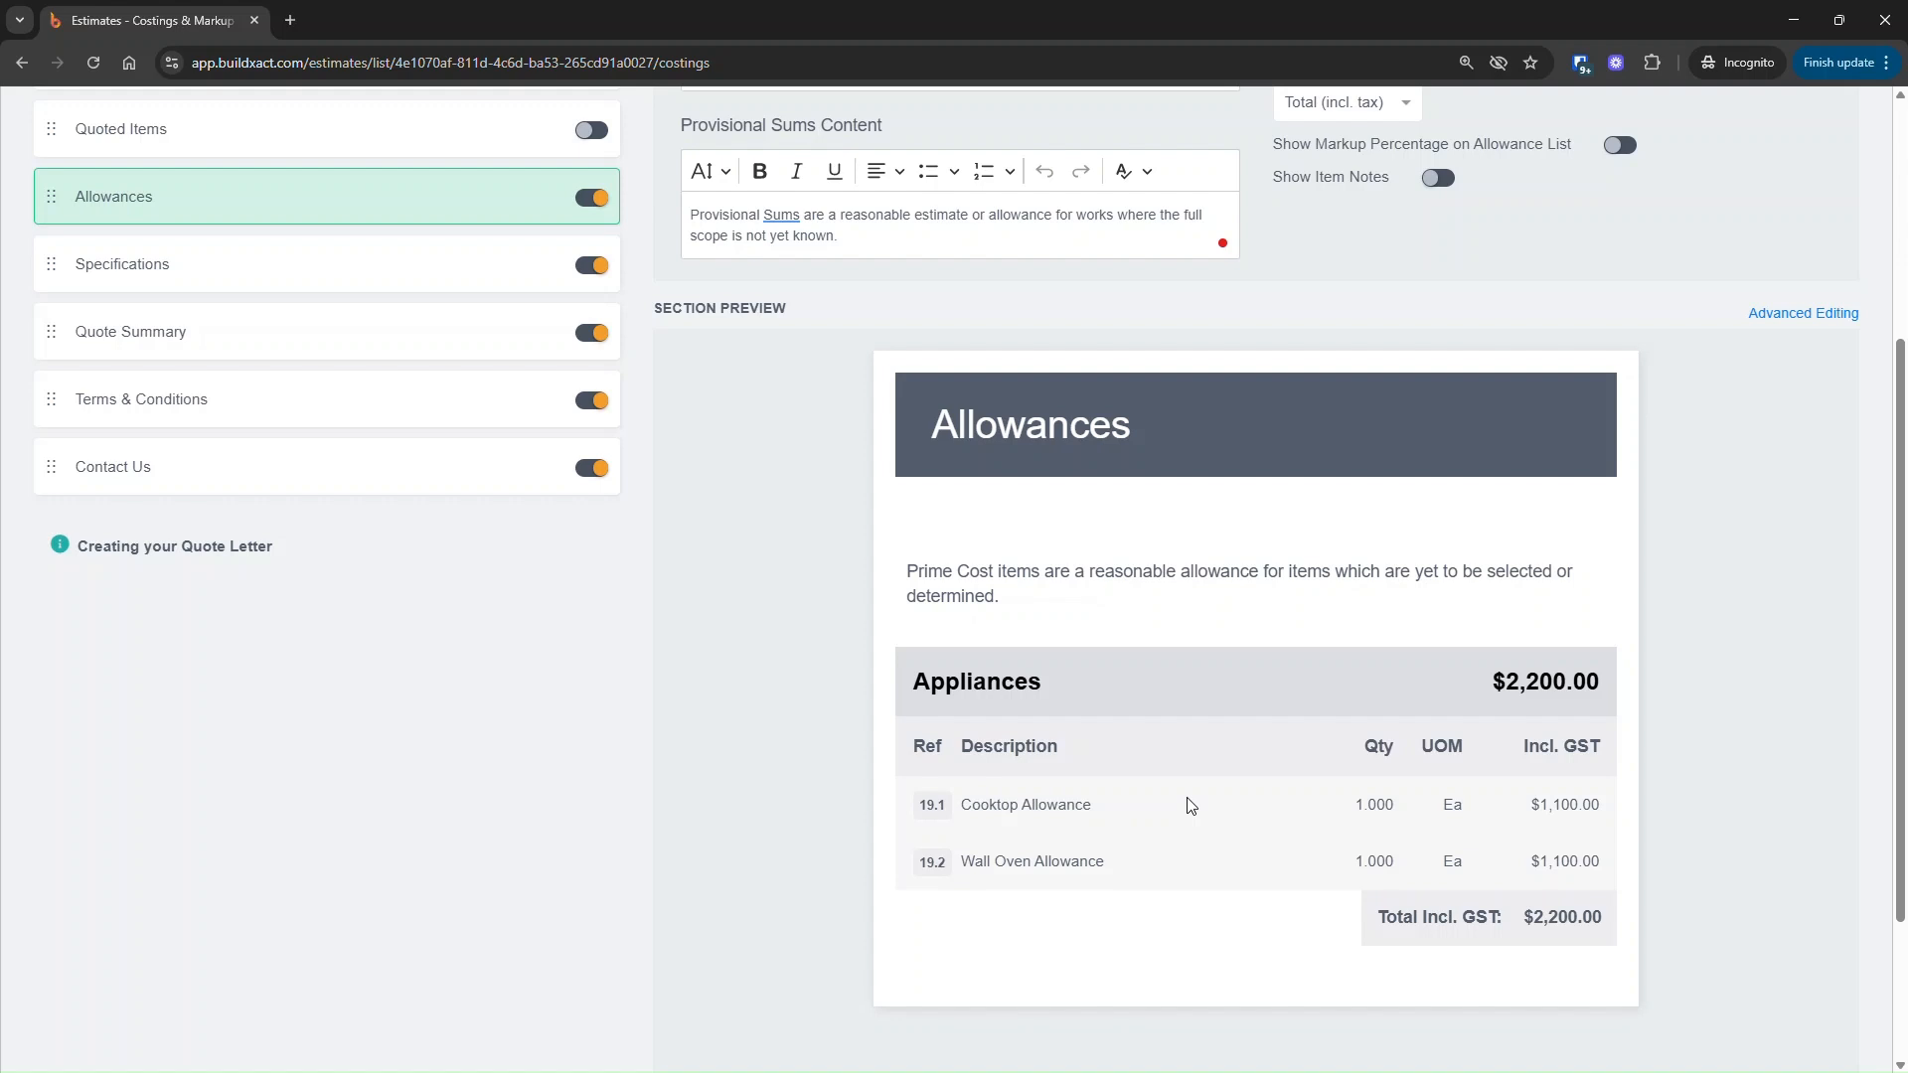
{"action": "scroll", "coordinate": [531, 765], "scroll_direction": "up", "scroll_amount": 4}
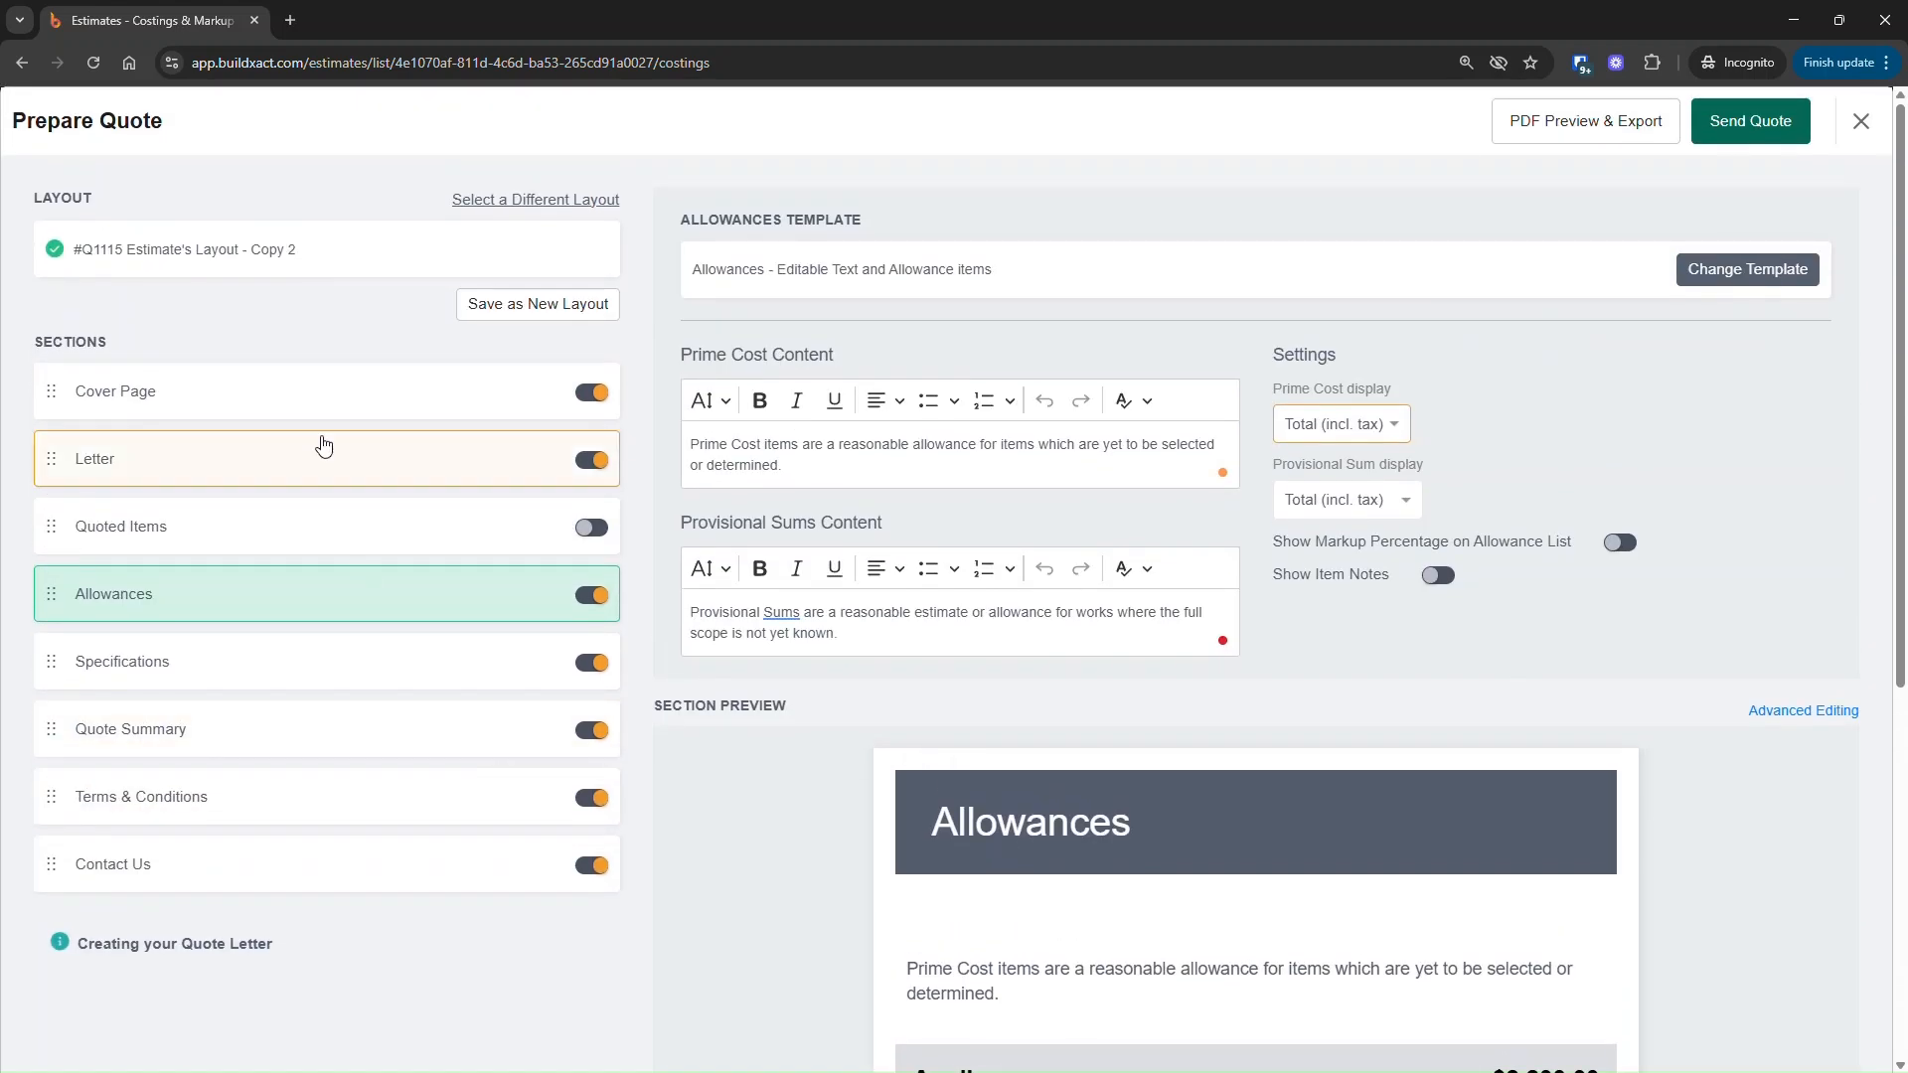
Review the Cover Page section's settings and the Letter section's text.
{"action": "left_click", "coordinate": [324, 407]}
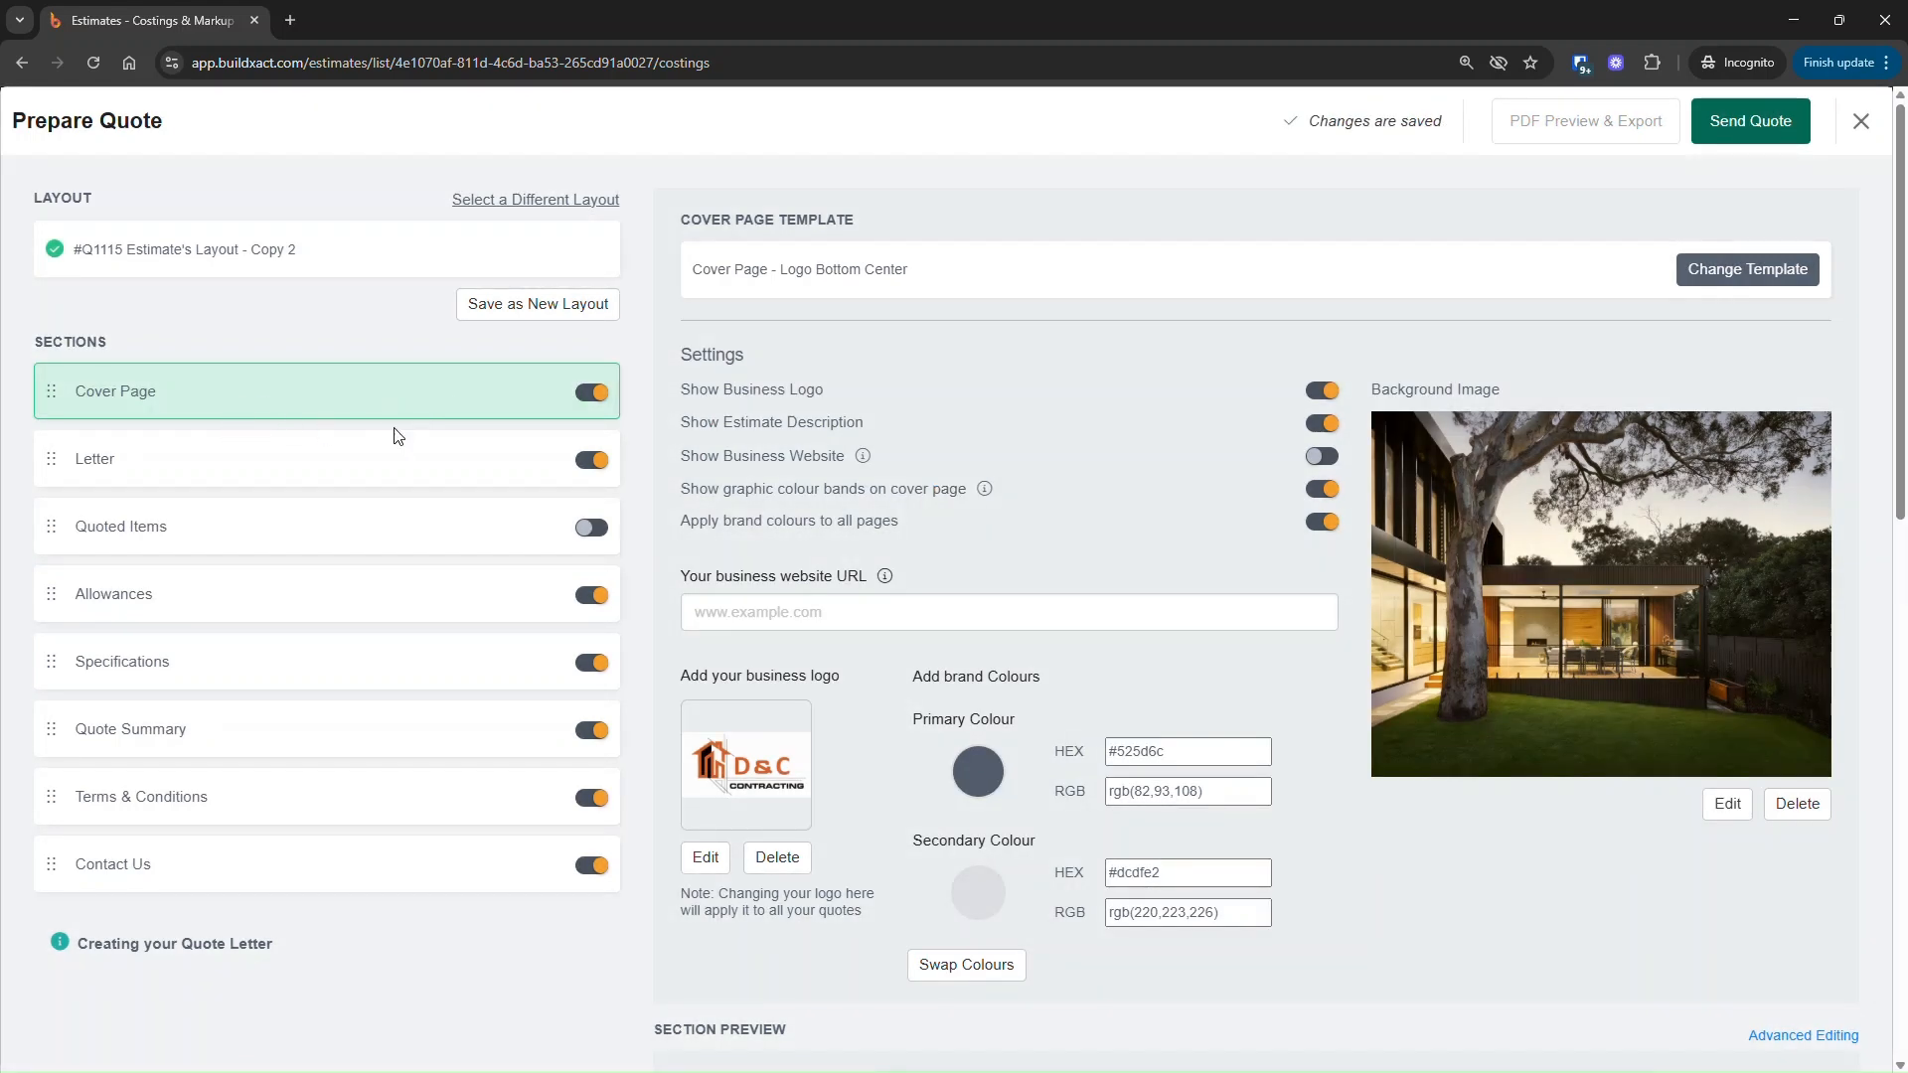
{"action": "left_click", "coordinate": [411, 481]}
{"action": "left_click_drag", "start_coordinate": [766, 493], "coordinate": [1099, 874]}
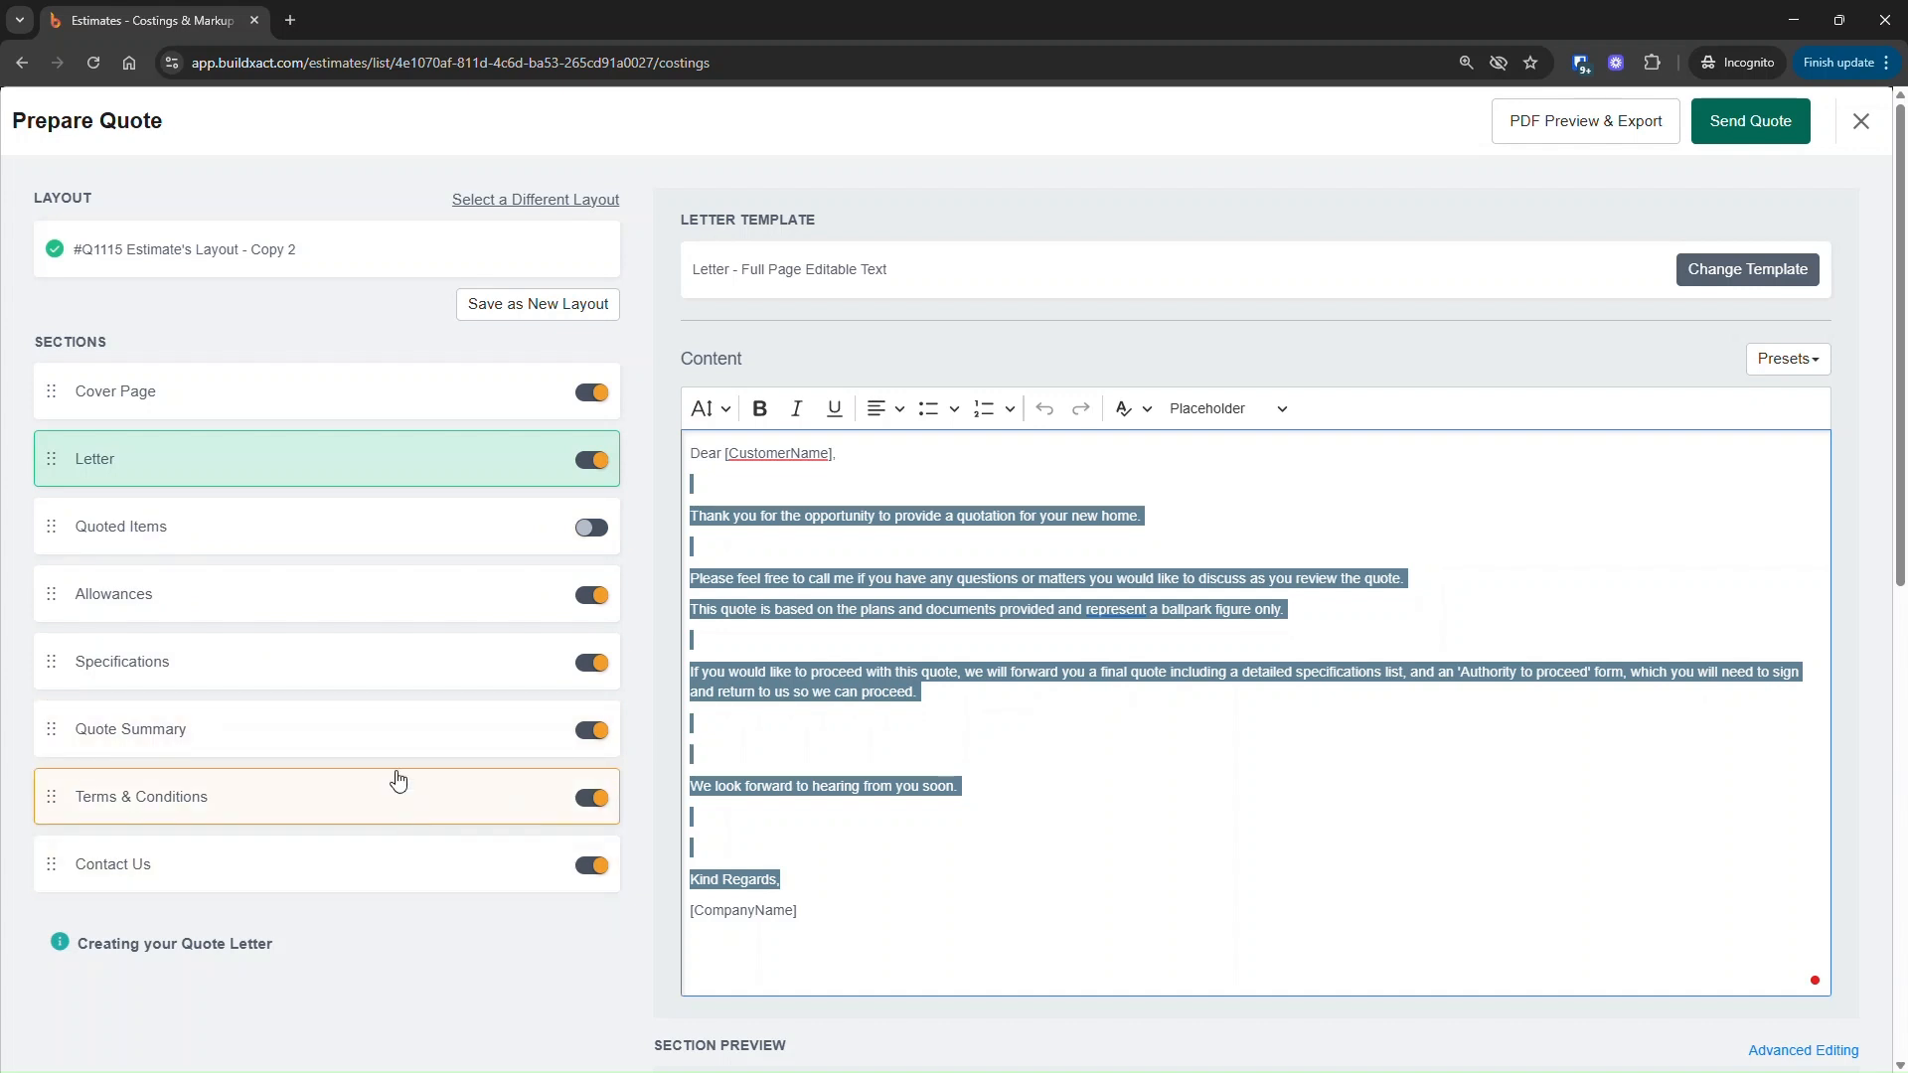
{"action": "left_click", "coordinate": [293, 338]}
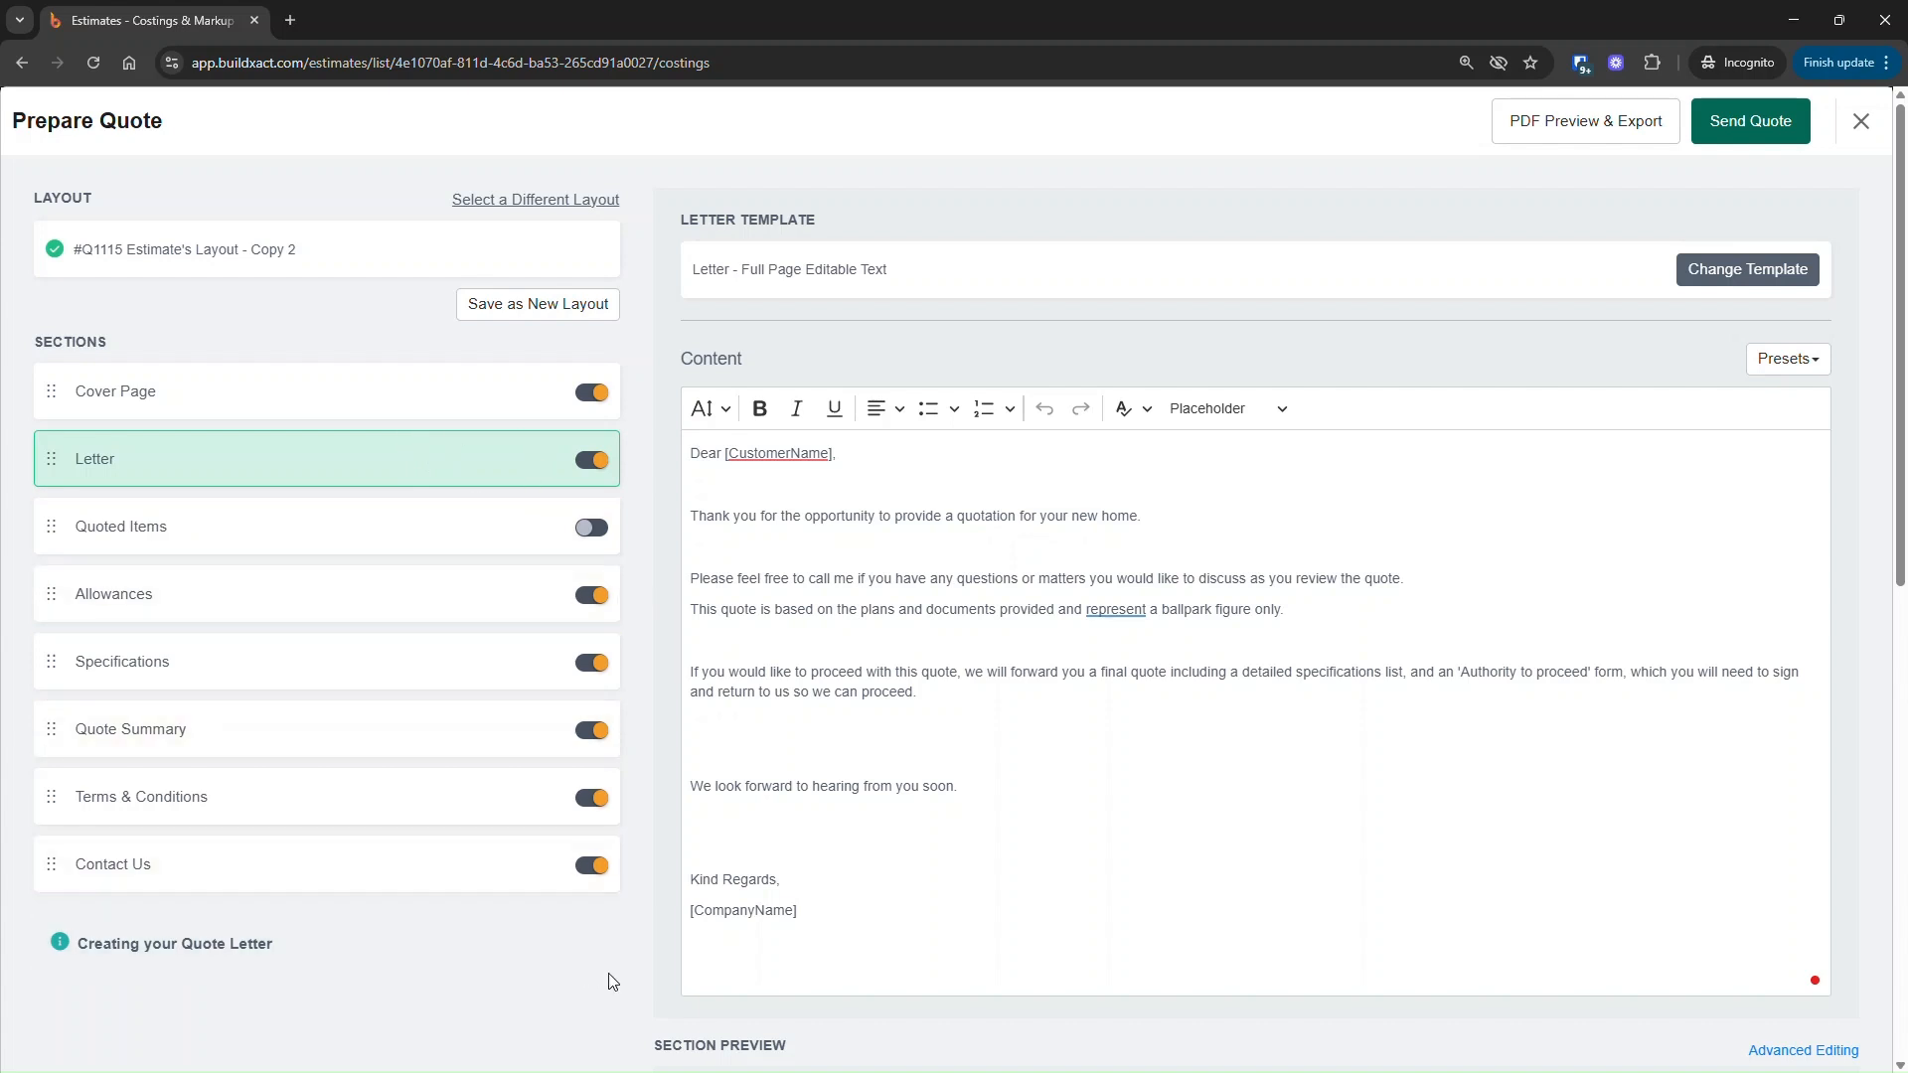
Generate the quote's PDF preview and review its cover page, letter and Allowances pages.
{"action": "left_click", "coordinate": [1556, 139]}
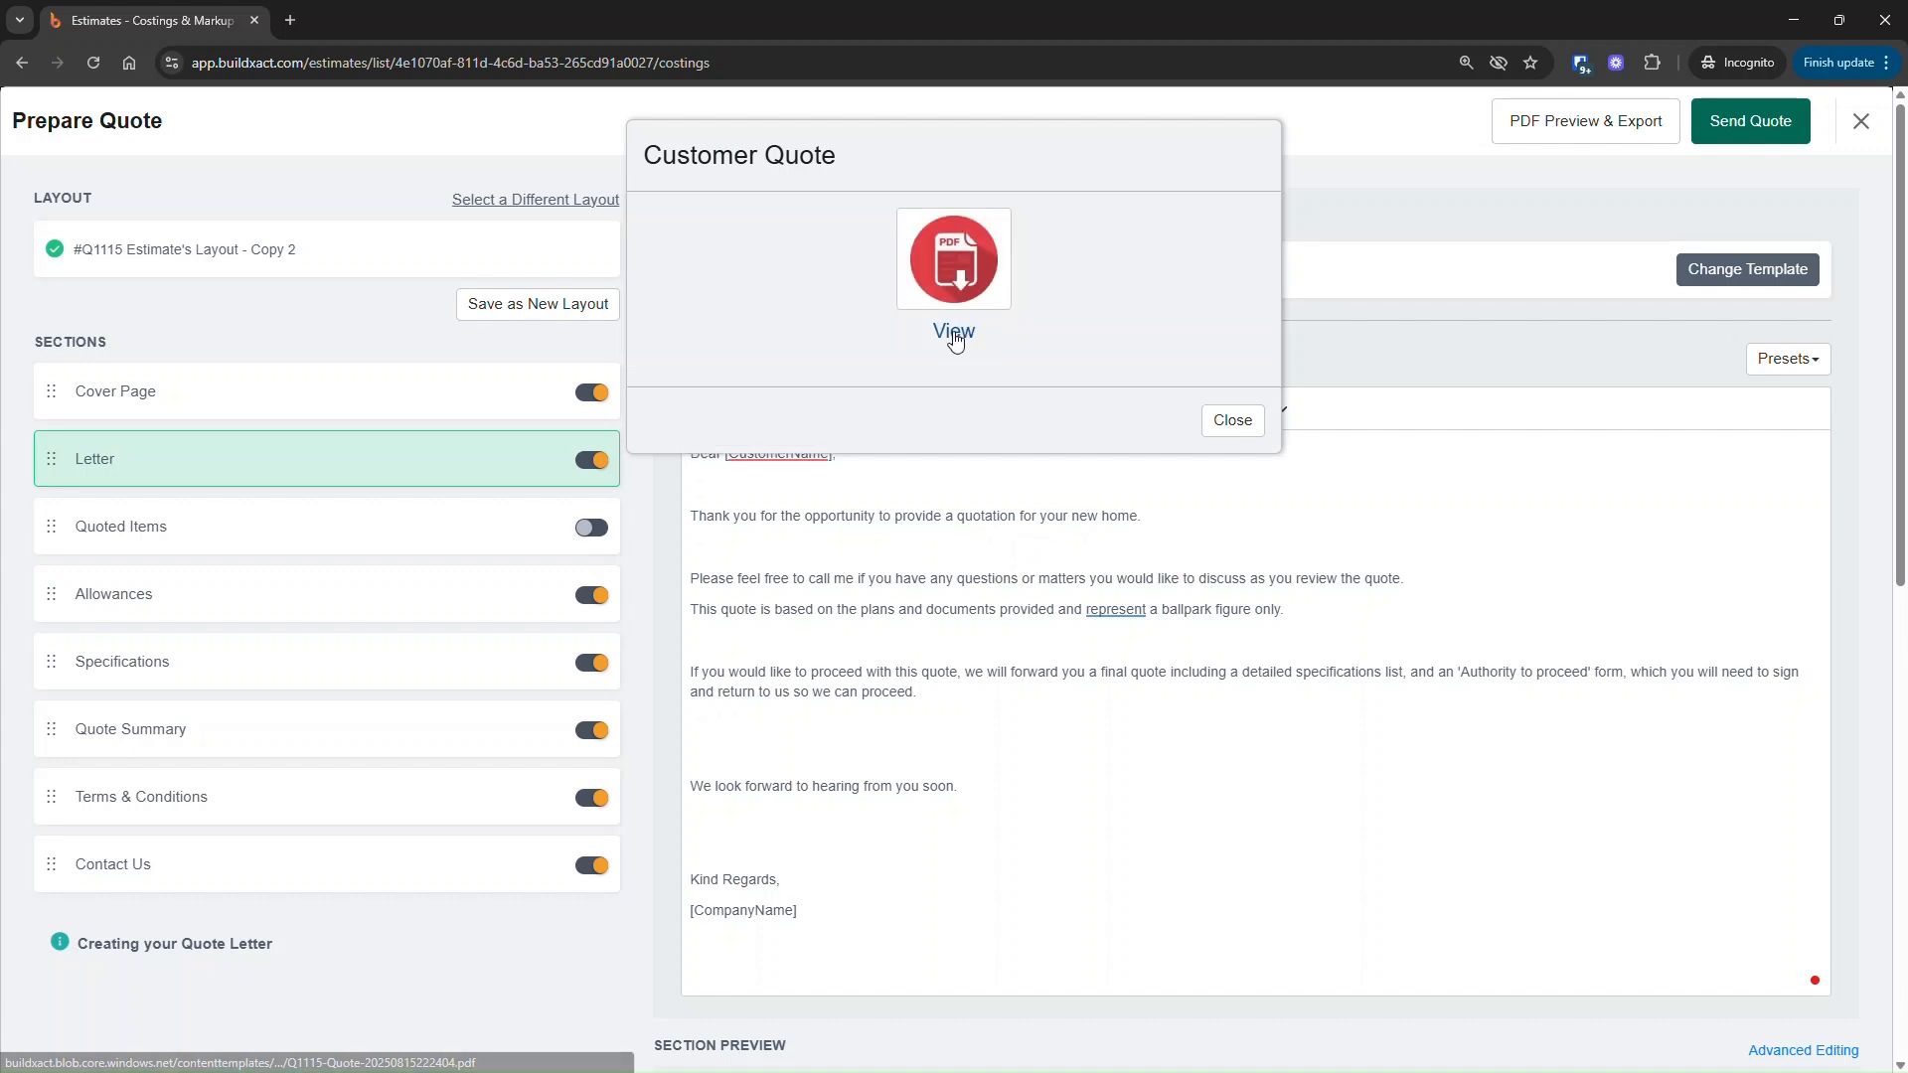
{"action": "left_click", "coordinate": [954, 332]}
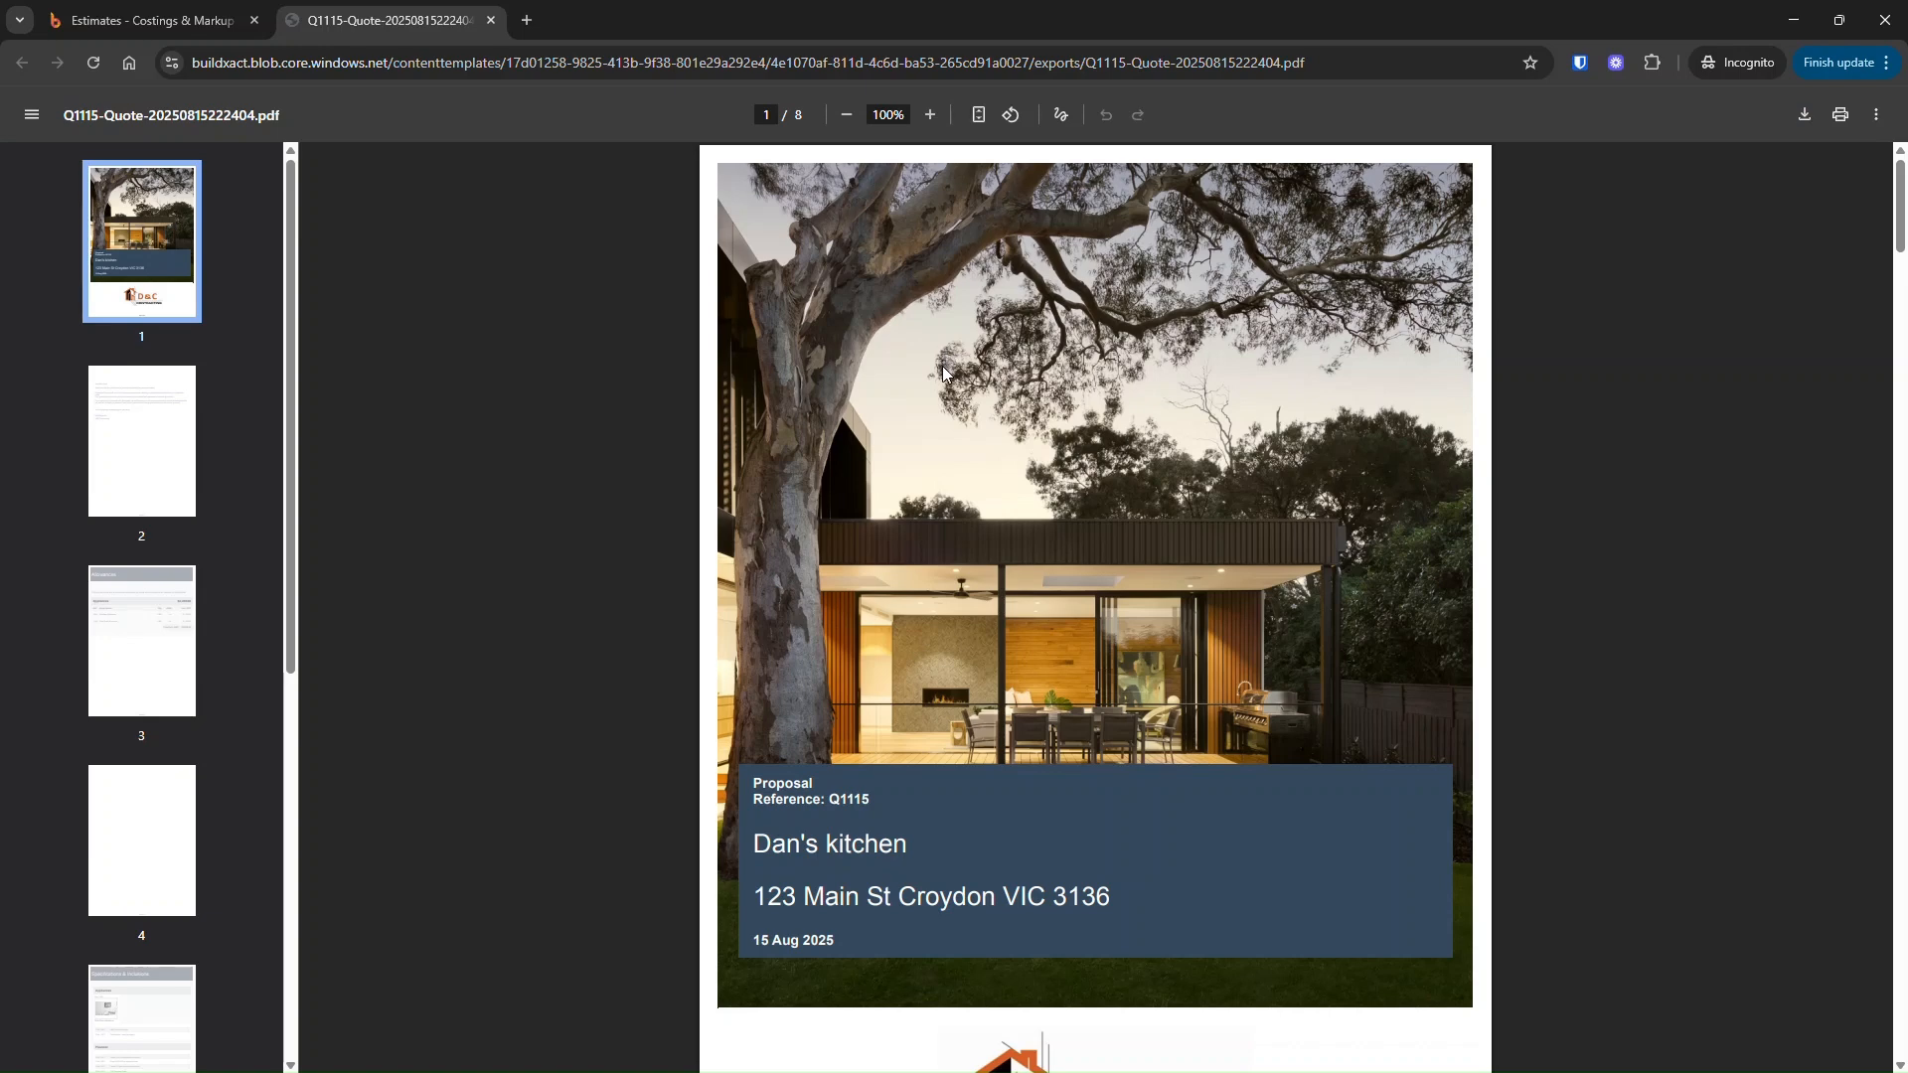
{"action": "scroll", "coordinate": [950, 373], "scroll_direction": "down", "scroll_amount": 10}
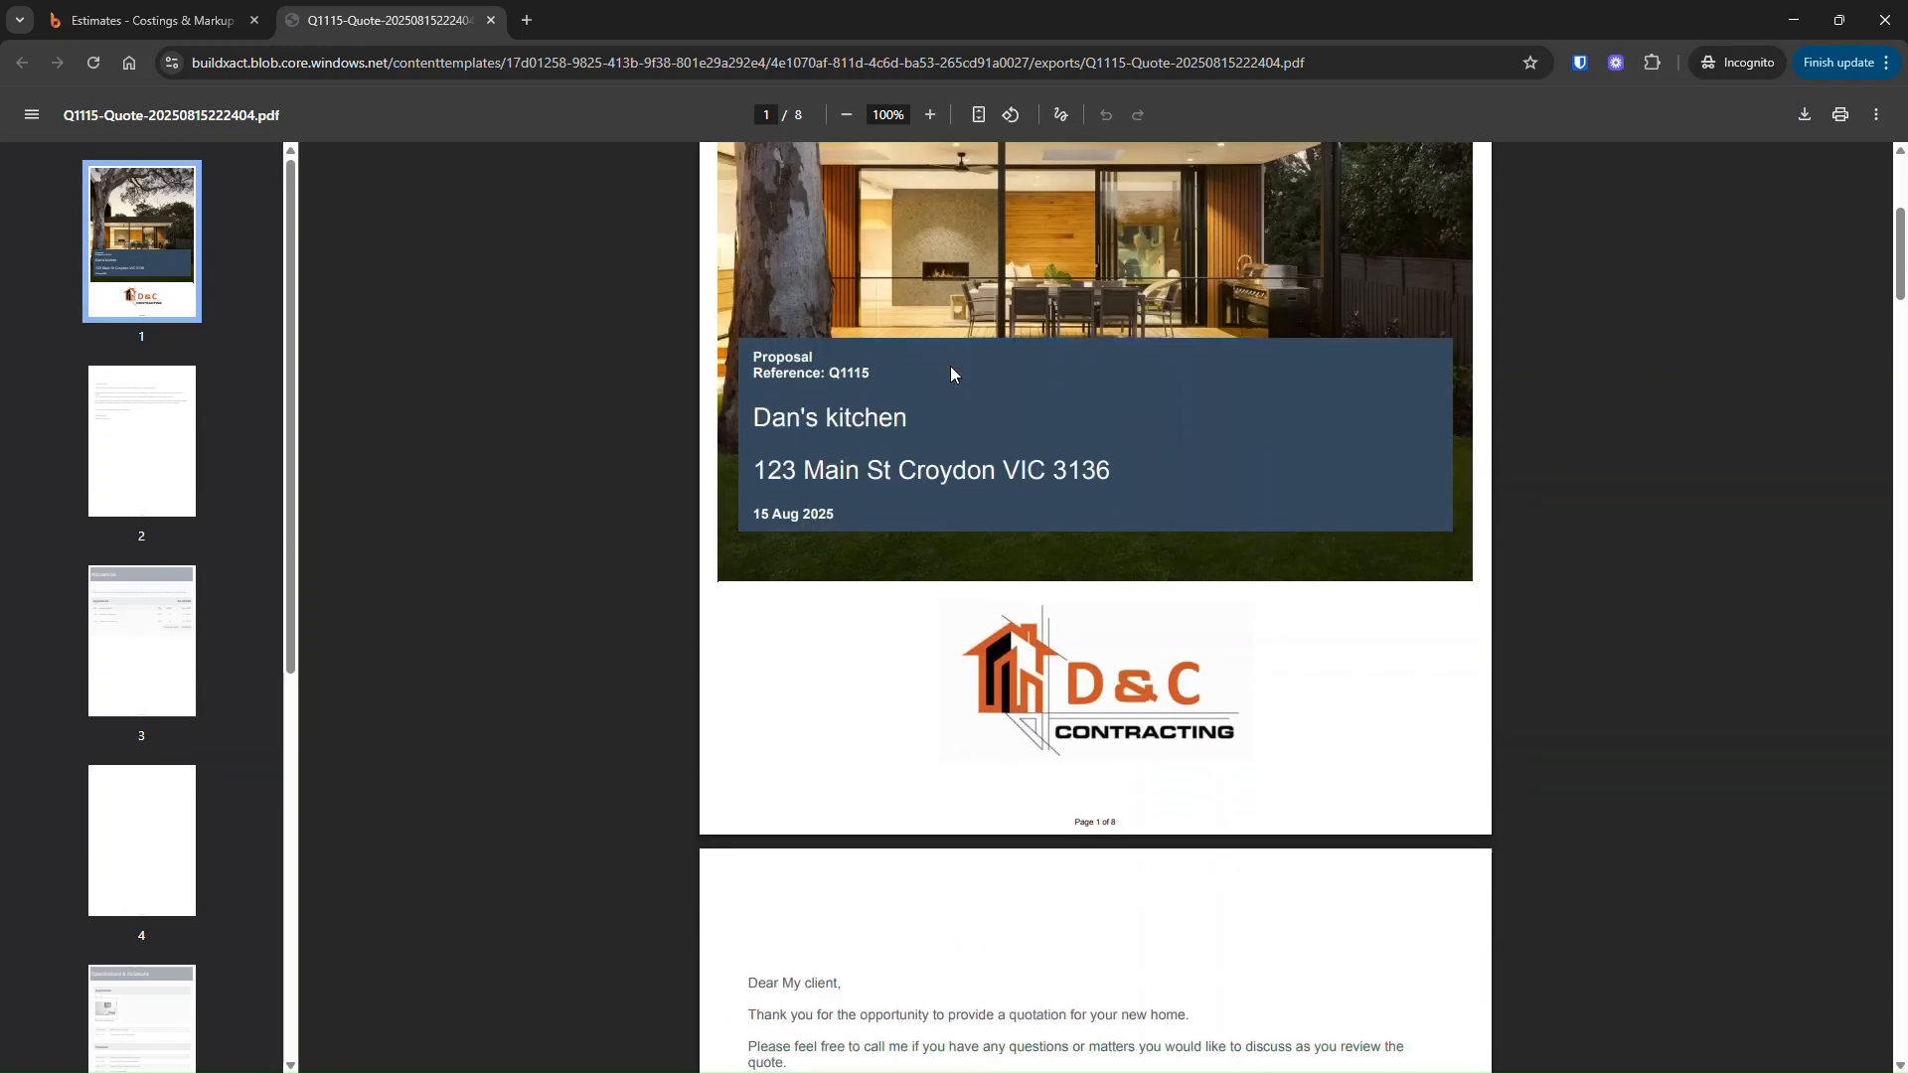
{"action": "scroll", "coordinate": [950, 373], "scroll_direction": "down", "scroll_amount": 8}
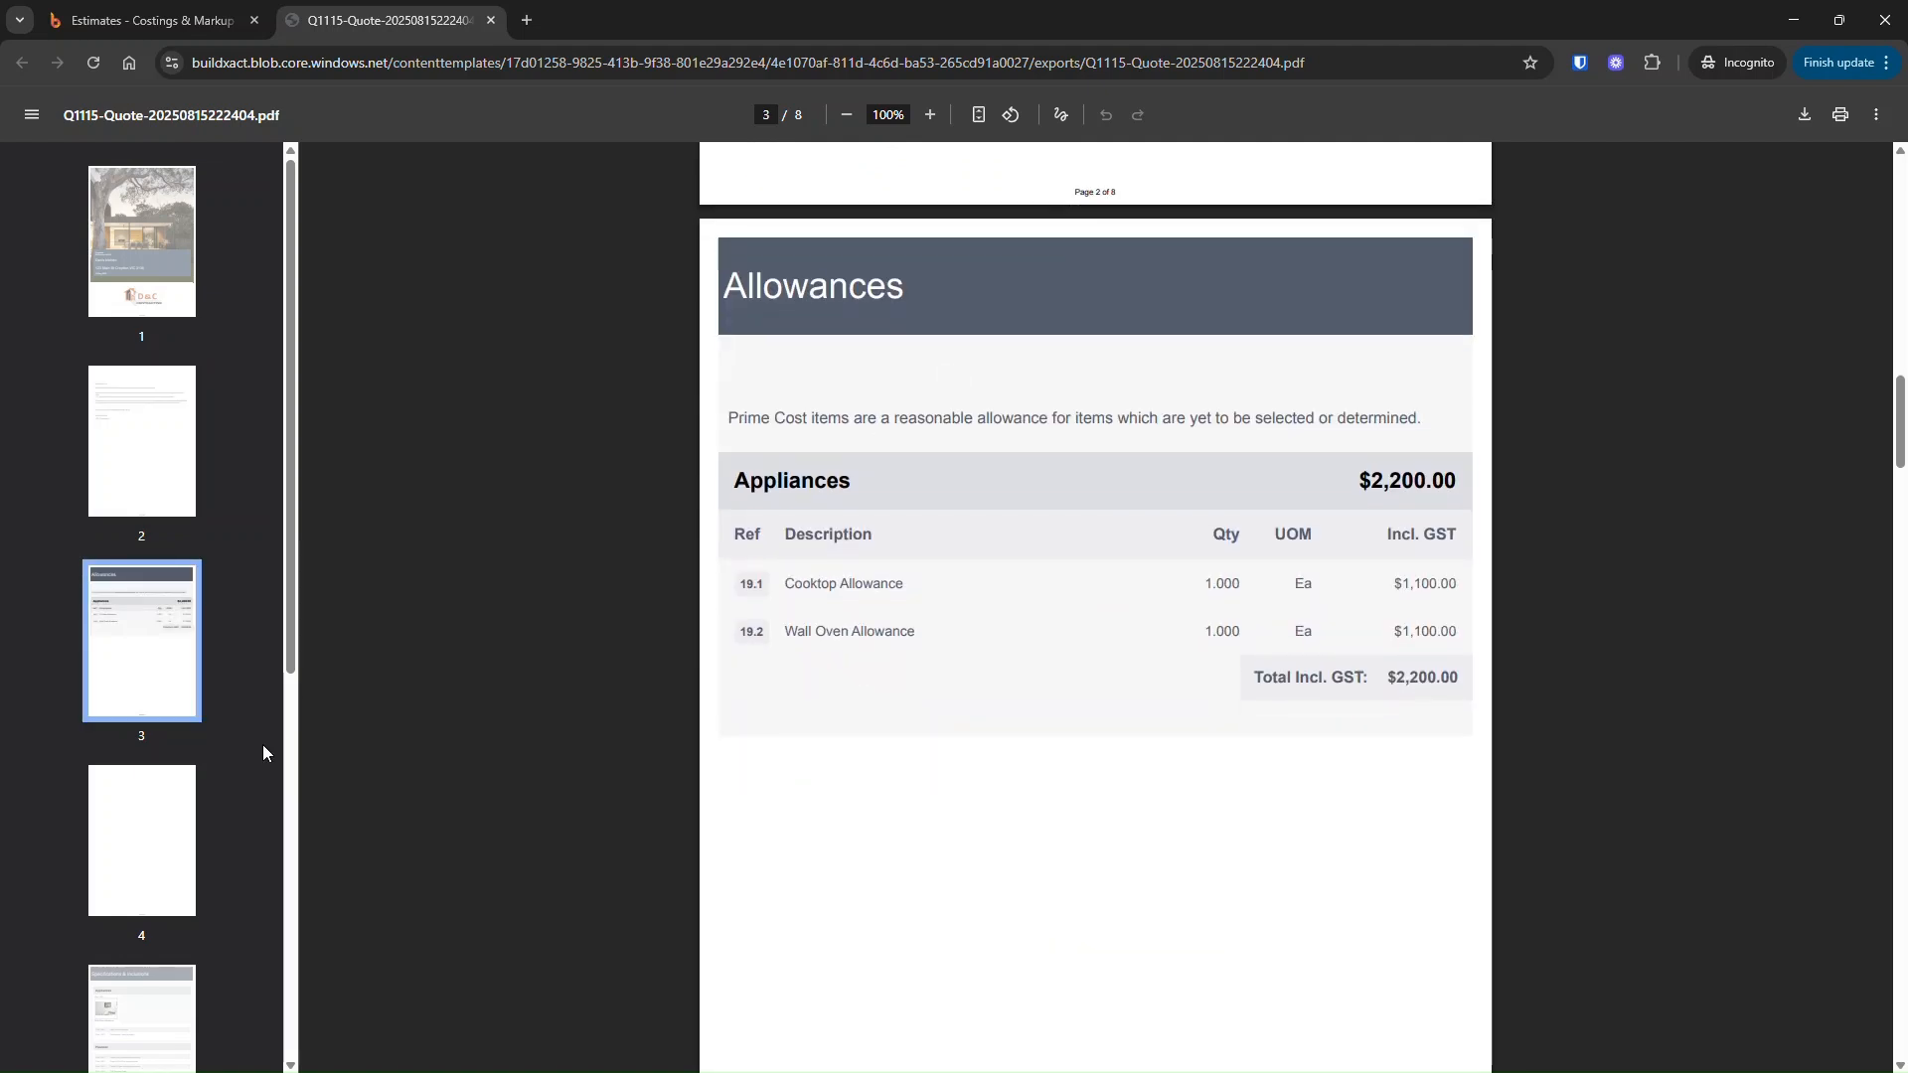
{"action": "left_click", "coordinate": [142, 824]}
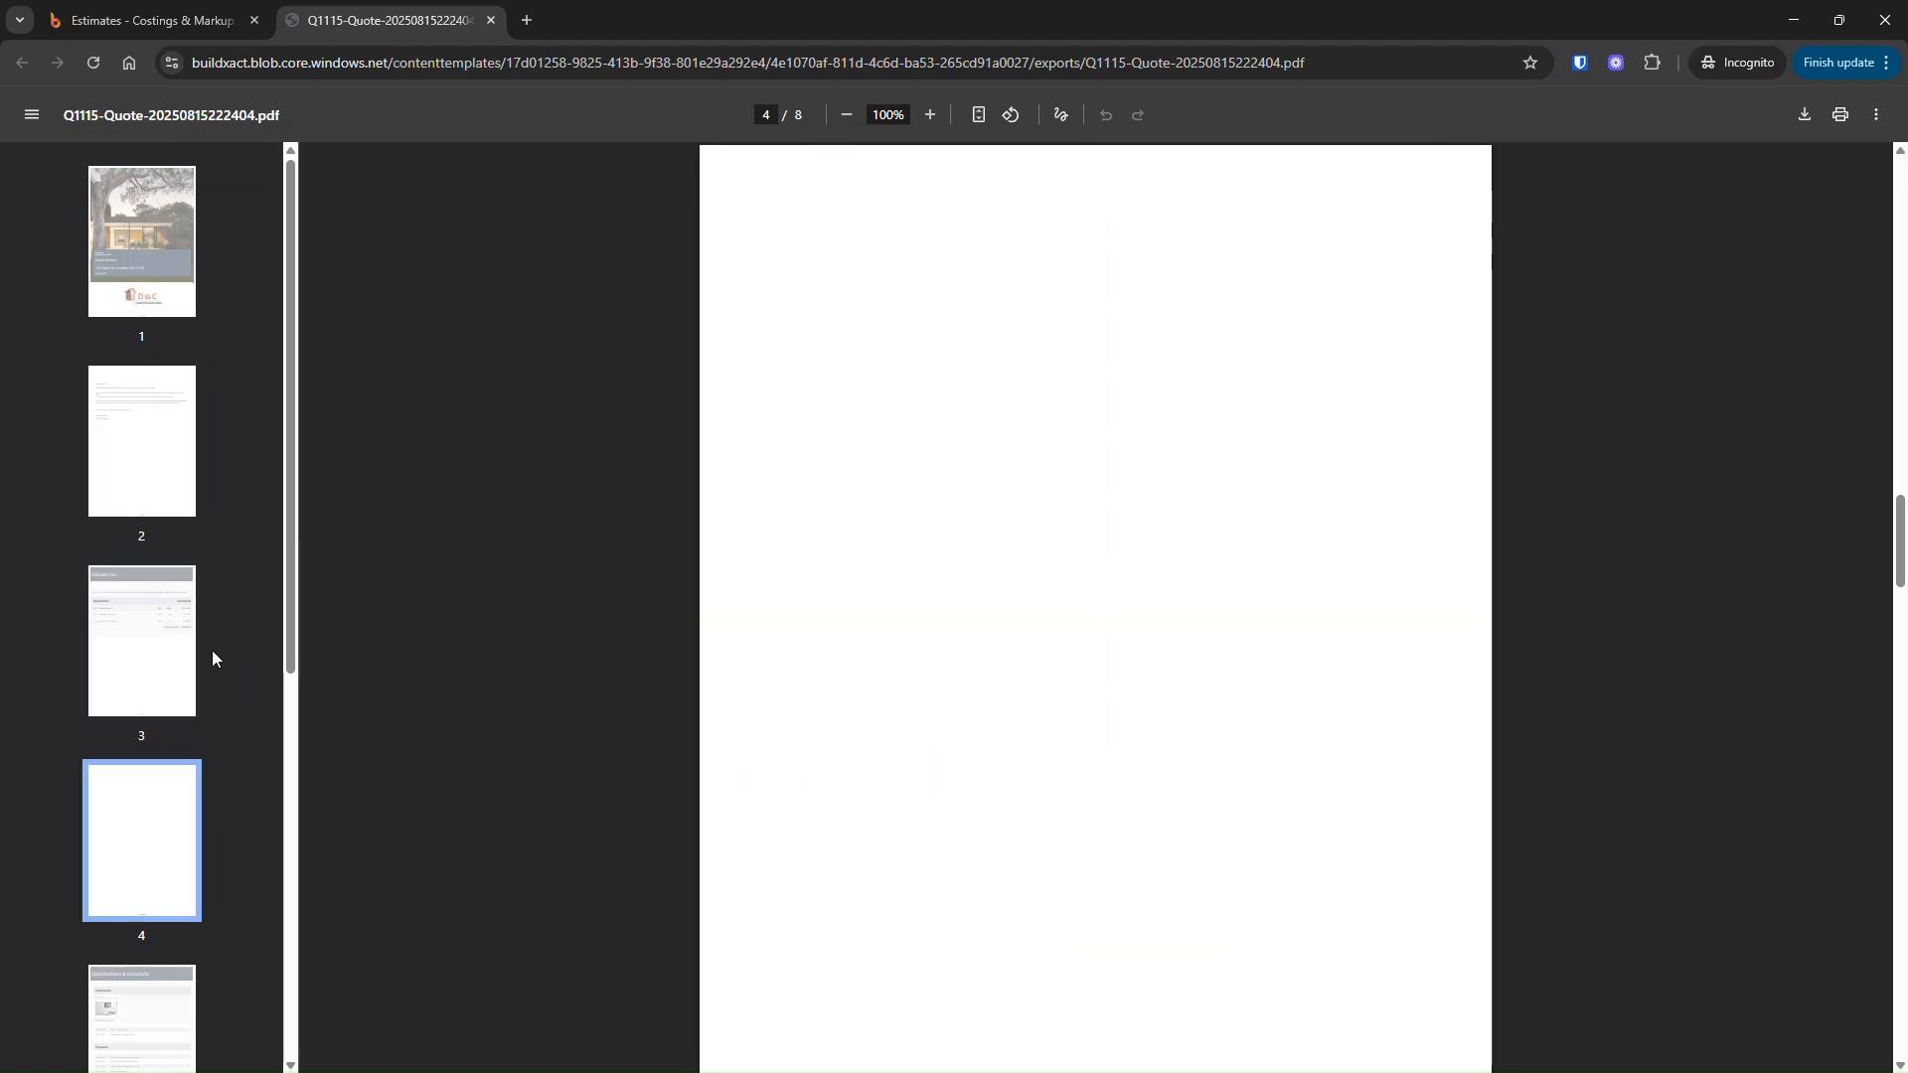
{"action": "left_click", "coordinate": [155, 596]}
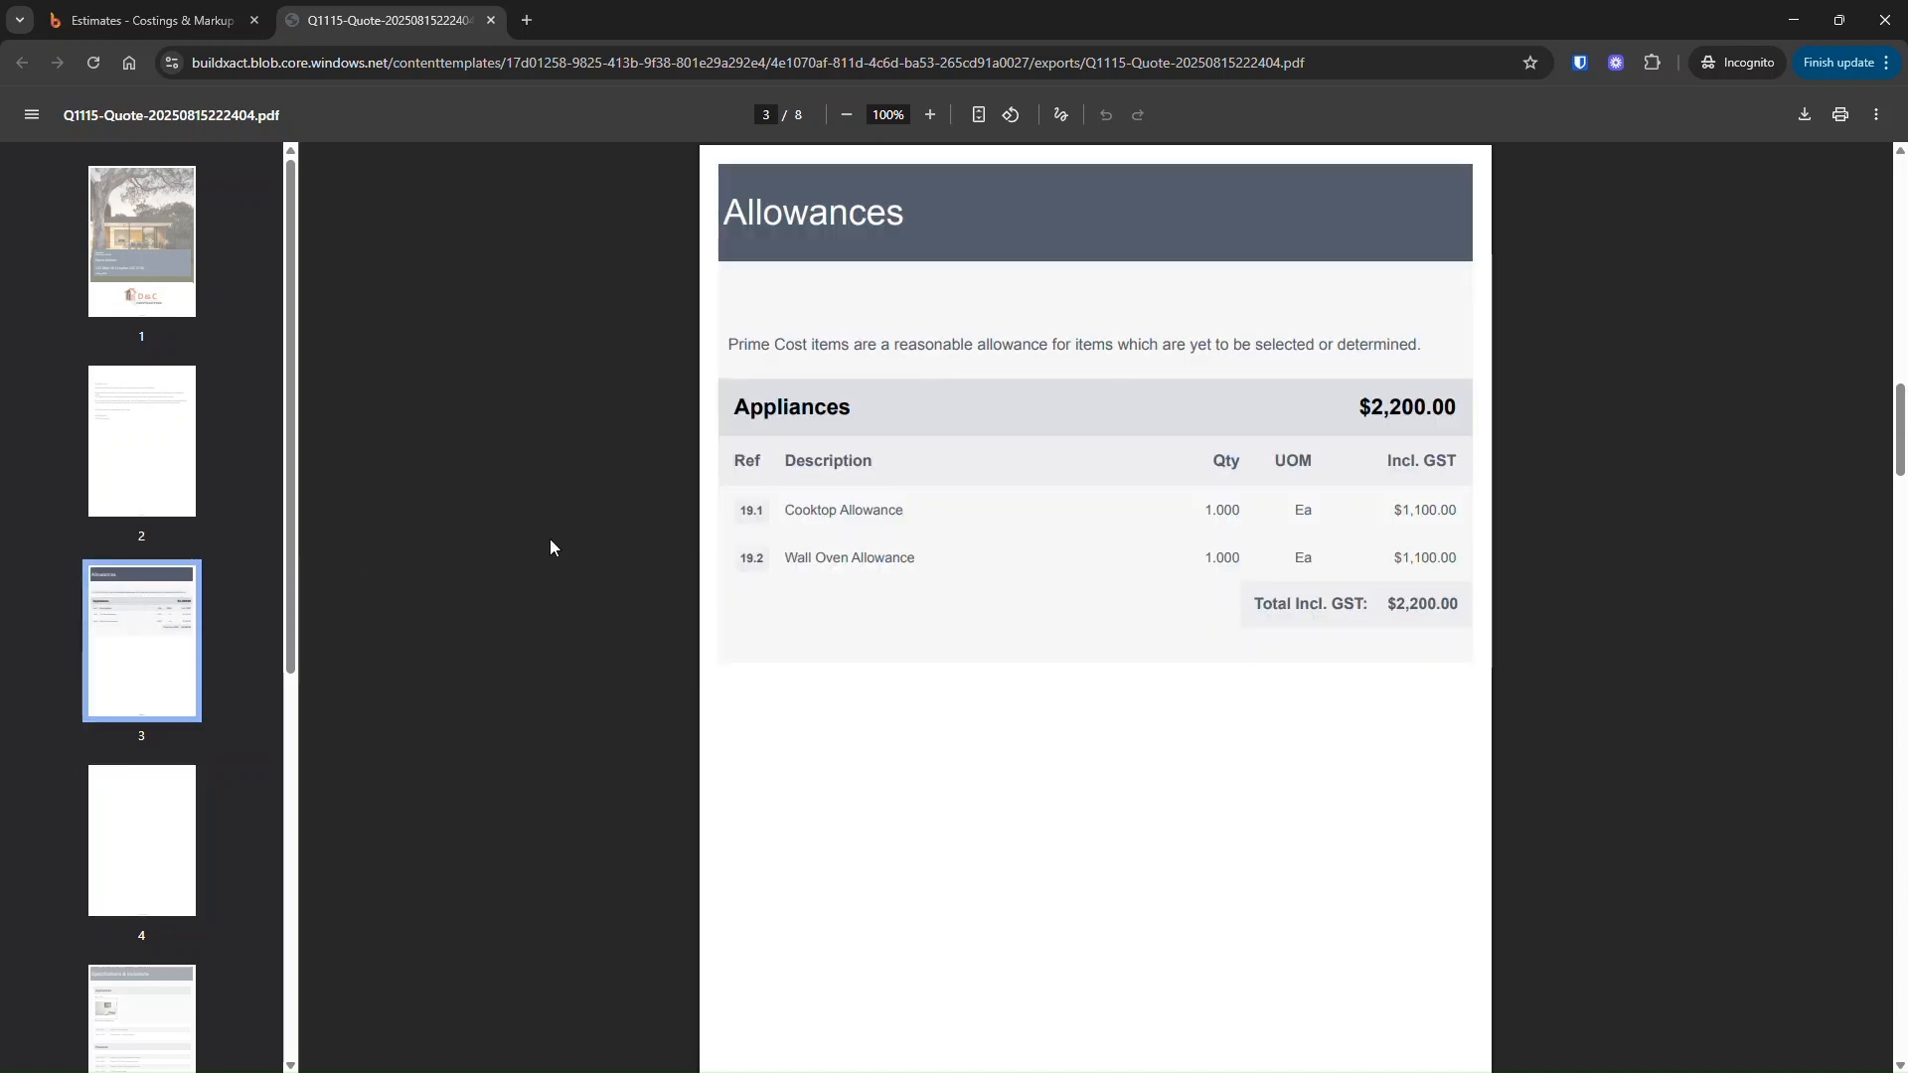
{"action": "scroll", "coordinate": [550, 538], "scroll_direction": "up", "scroll_amount": 5}
{"action": "scroll", "coordinate": [529, 468], "scroll_direction": "up", "scroll_amount": 10}
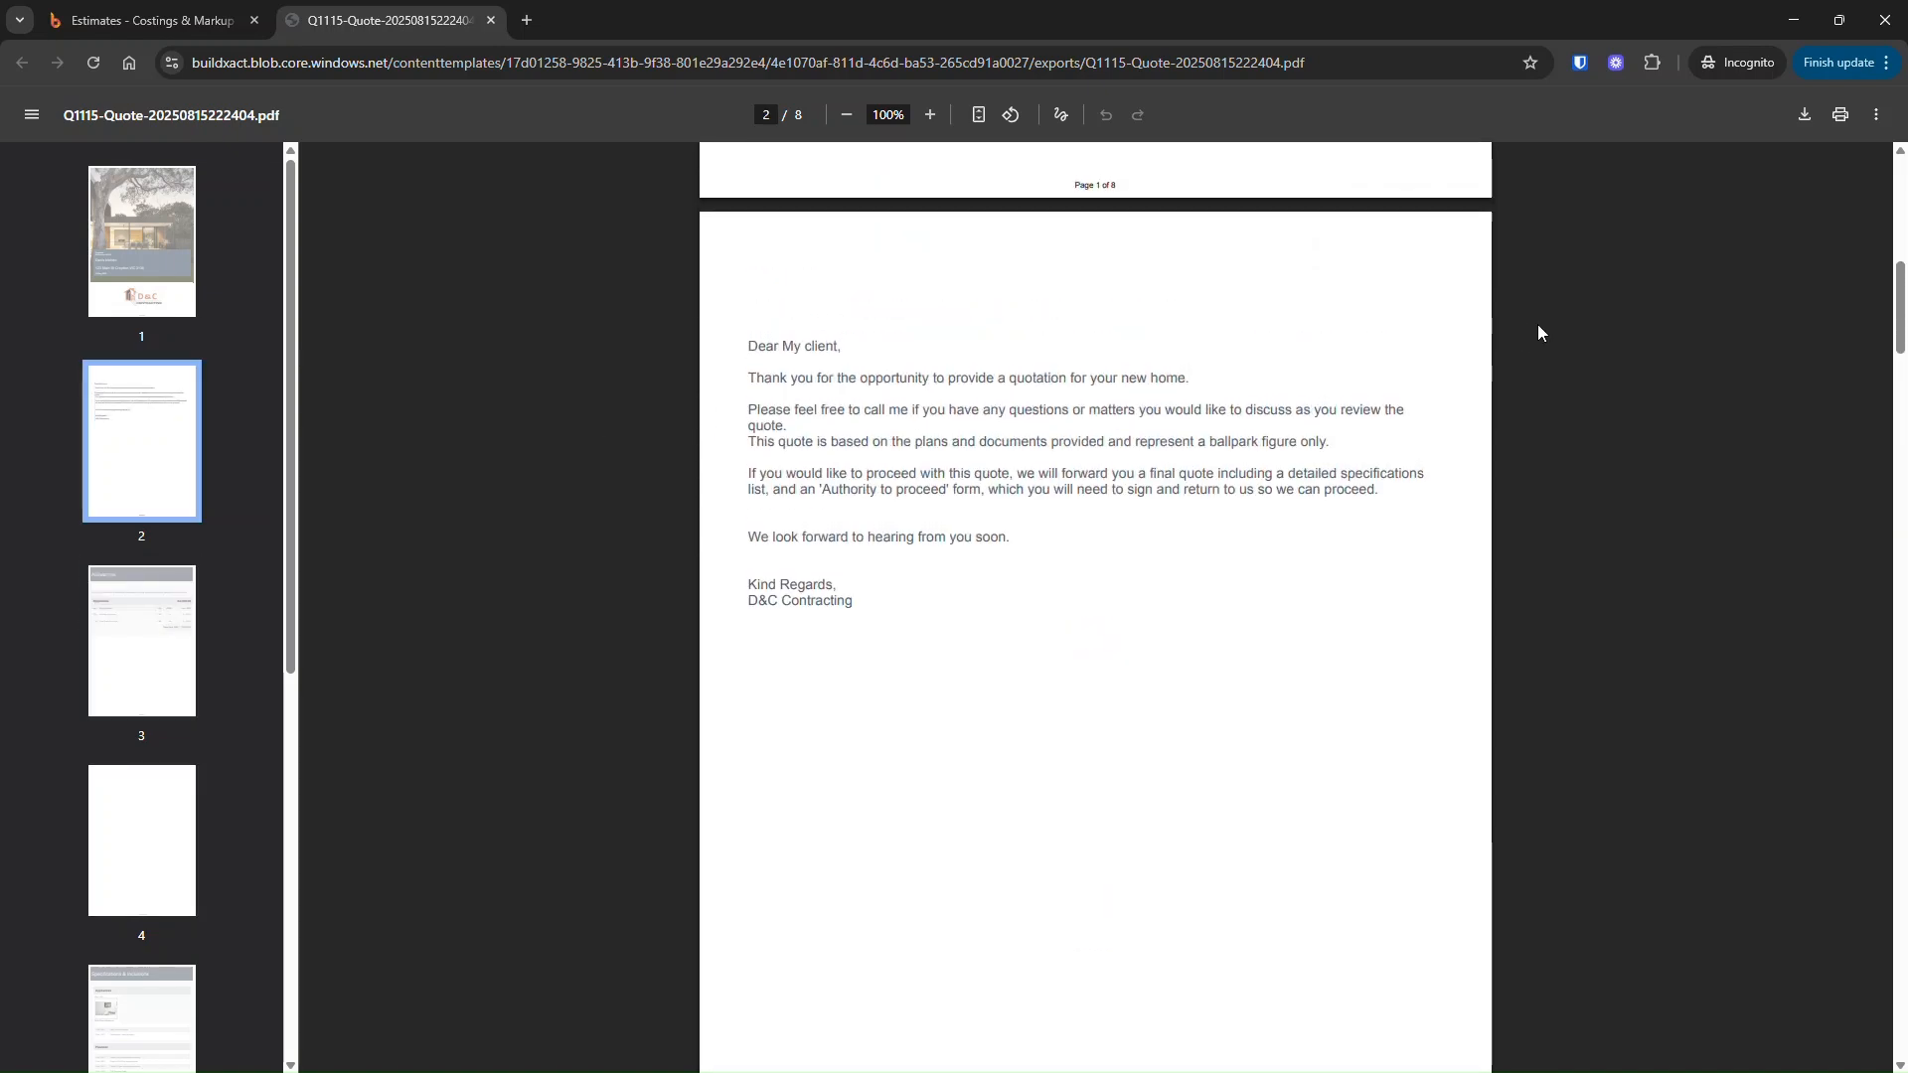
{"action": "scroll", "coordinate": [1768, 216], "scroll_direction": "up", "scroll_amount": 5}
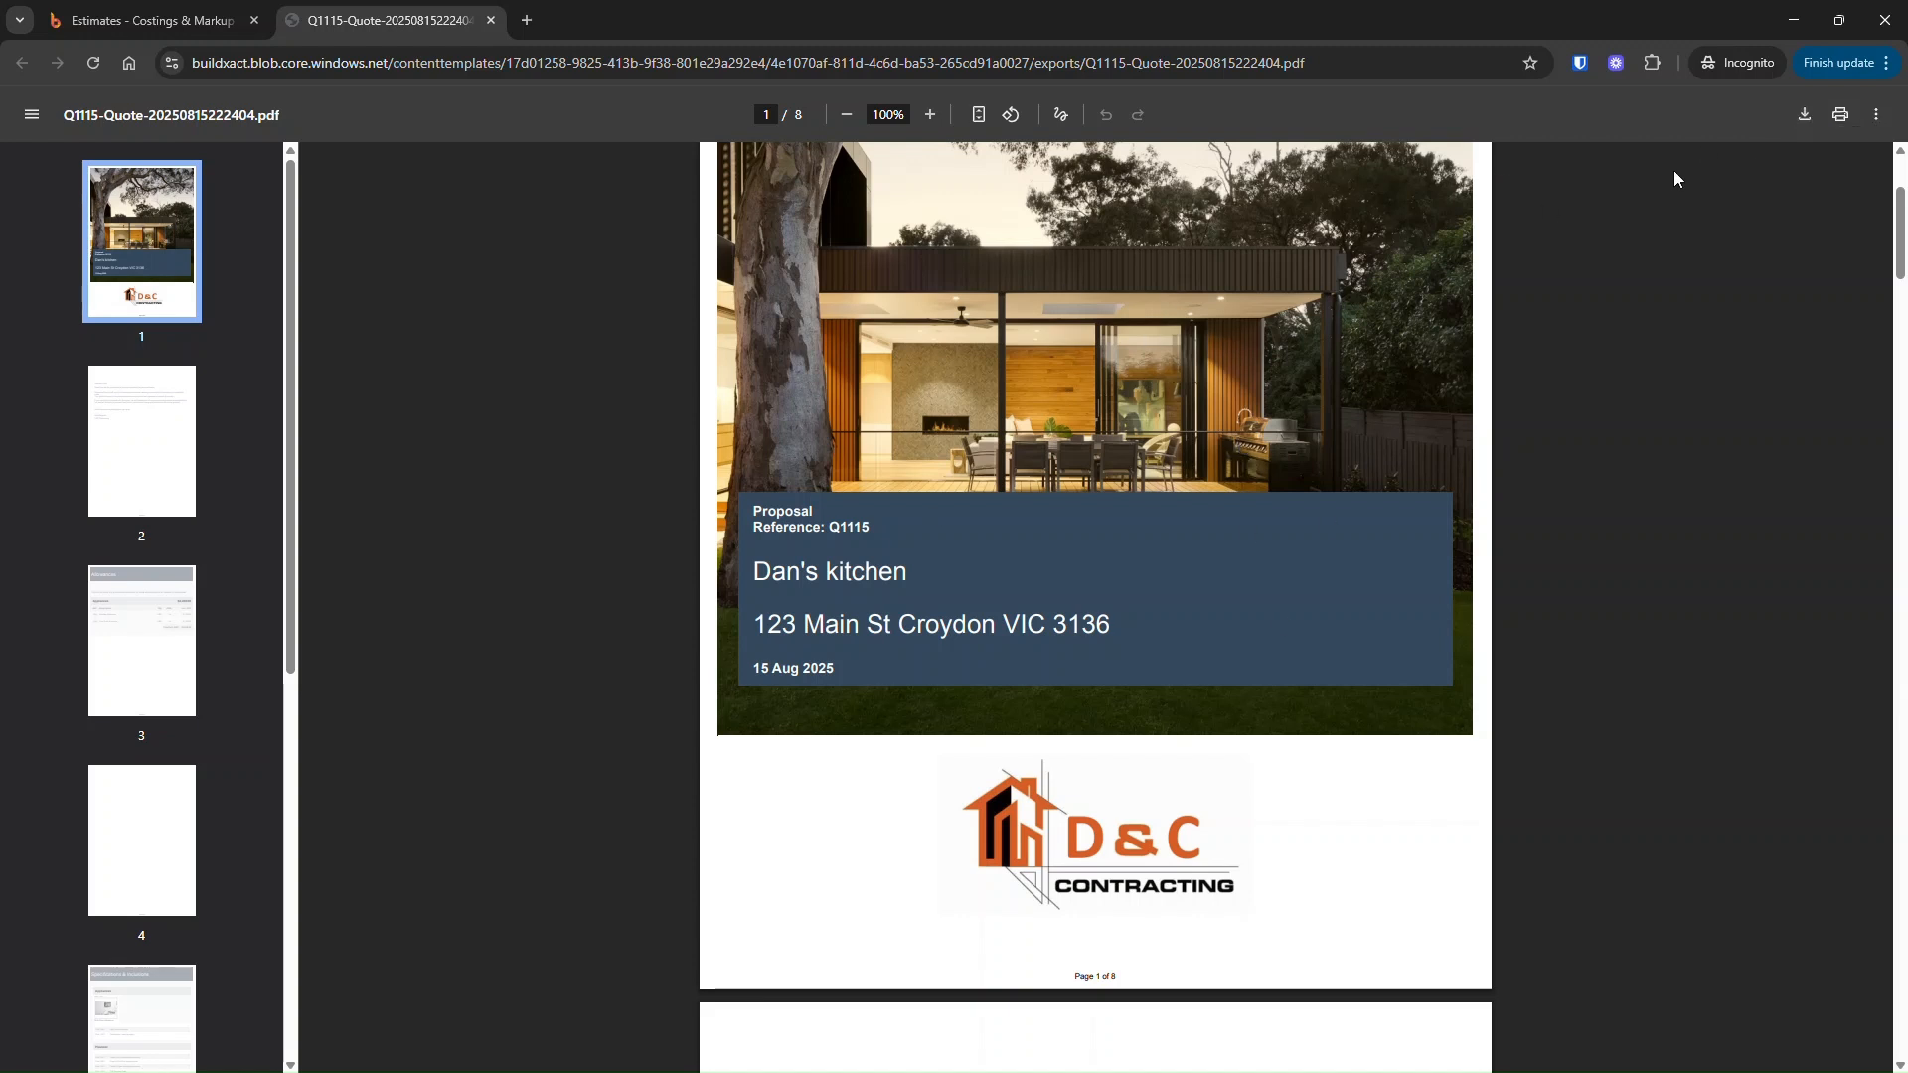
Return to the quote preparation and review the full preview of the current layout.
{"action": "left_click", "coordinate": [200, 24]}
{"action": "left_click", "coordinate": [1234, 422]}
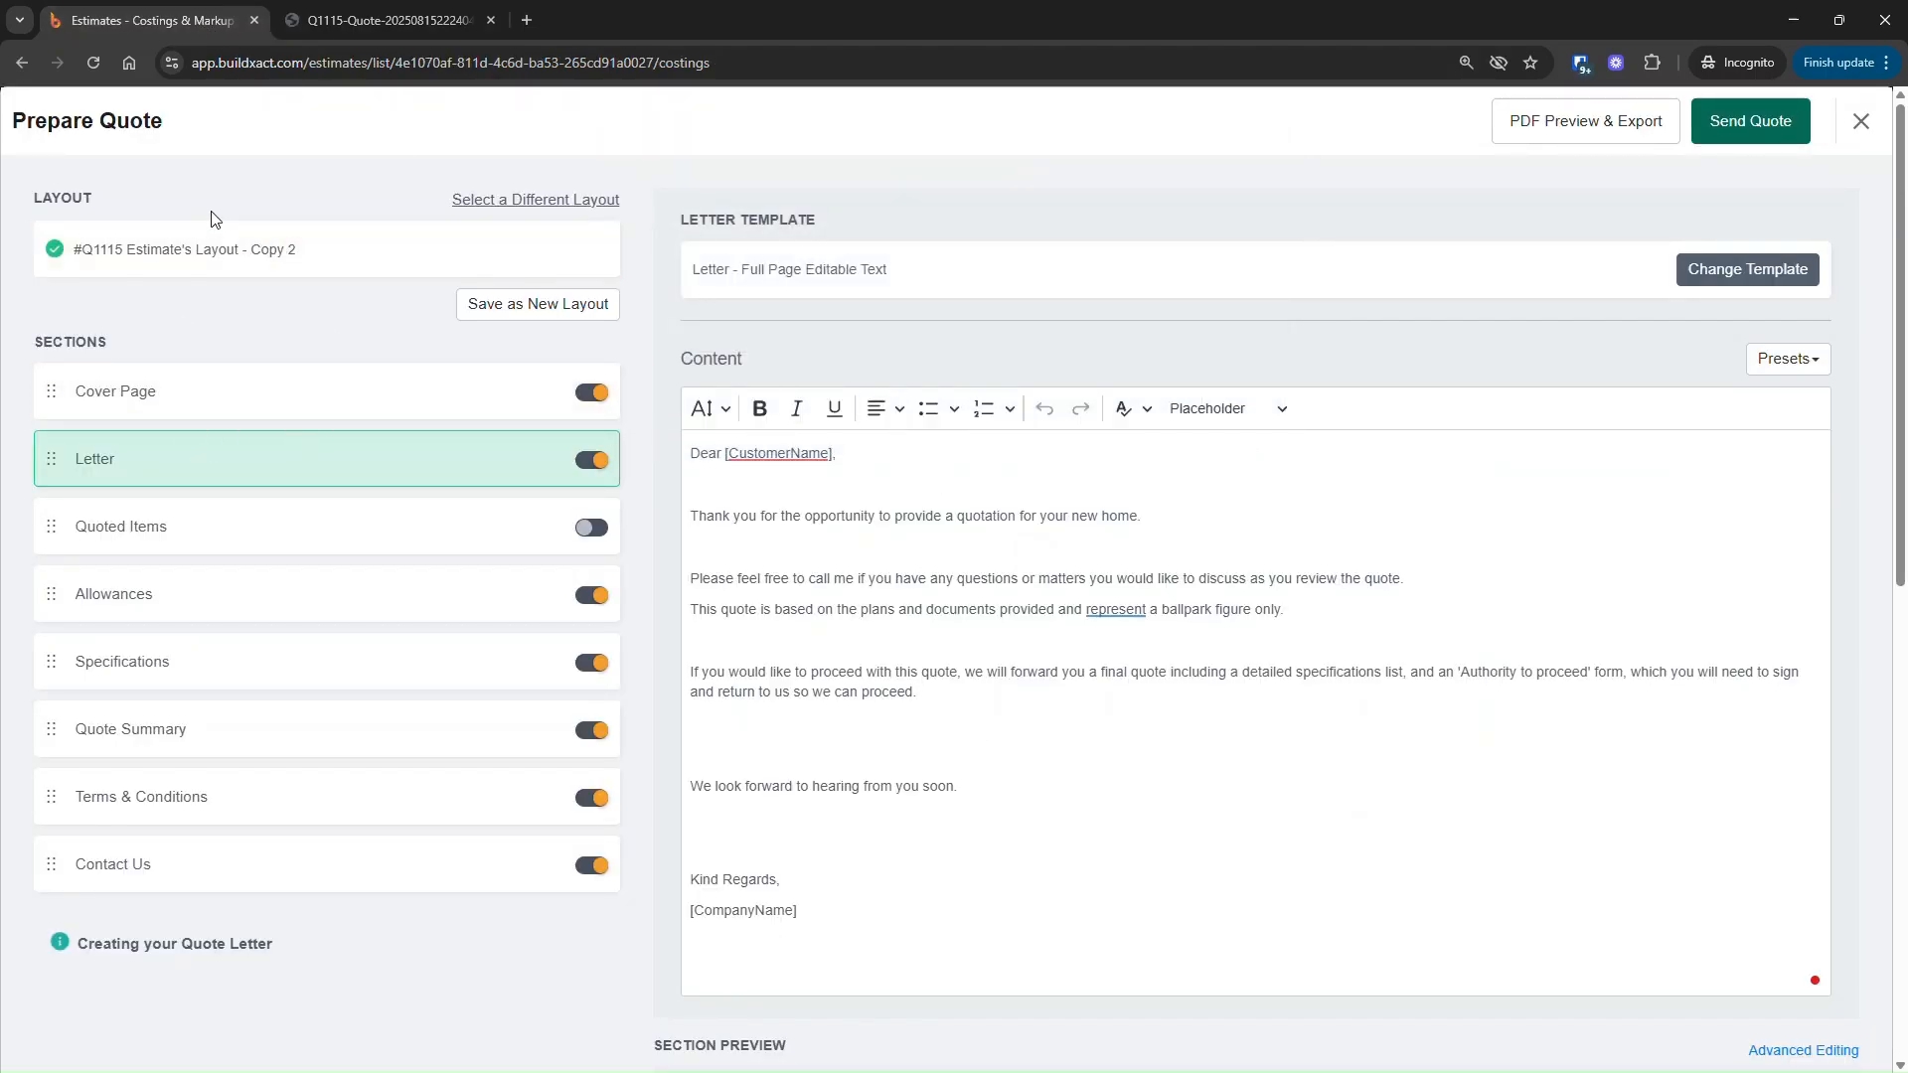
{"action": "left_click", "coordinate": [110, 260]}
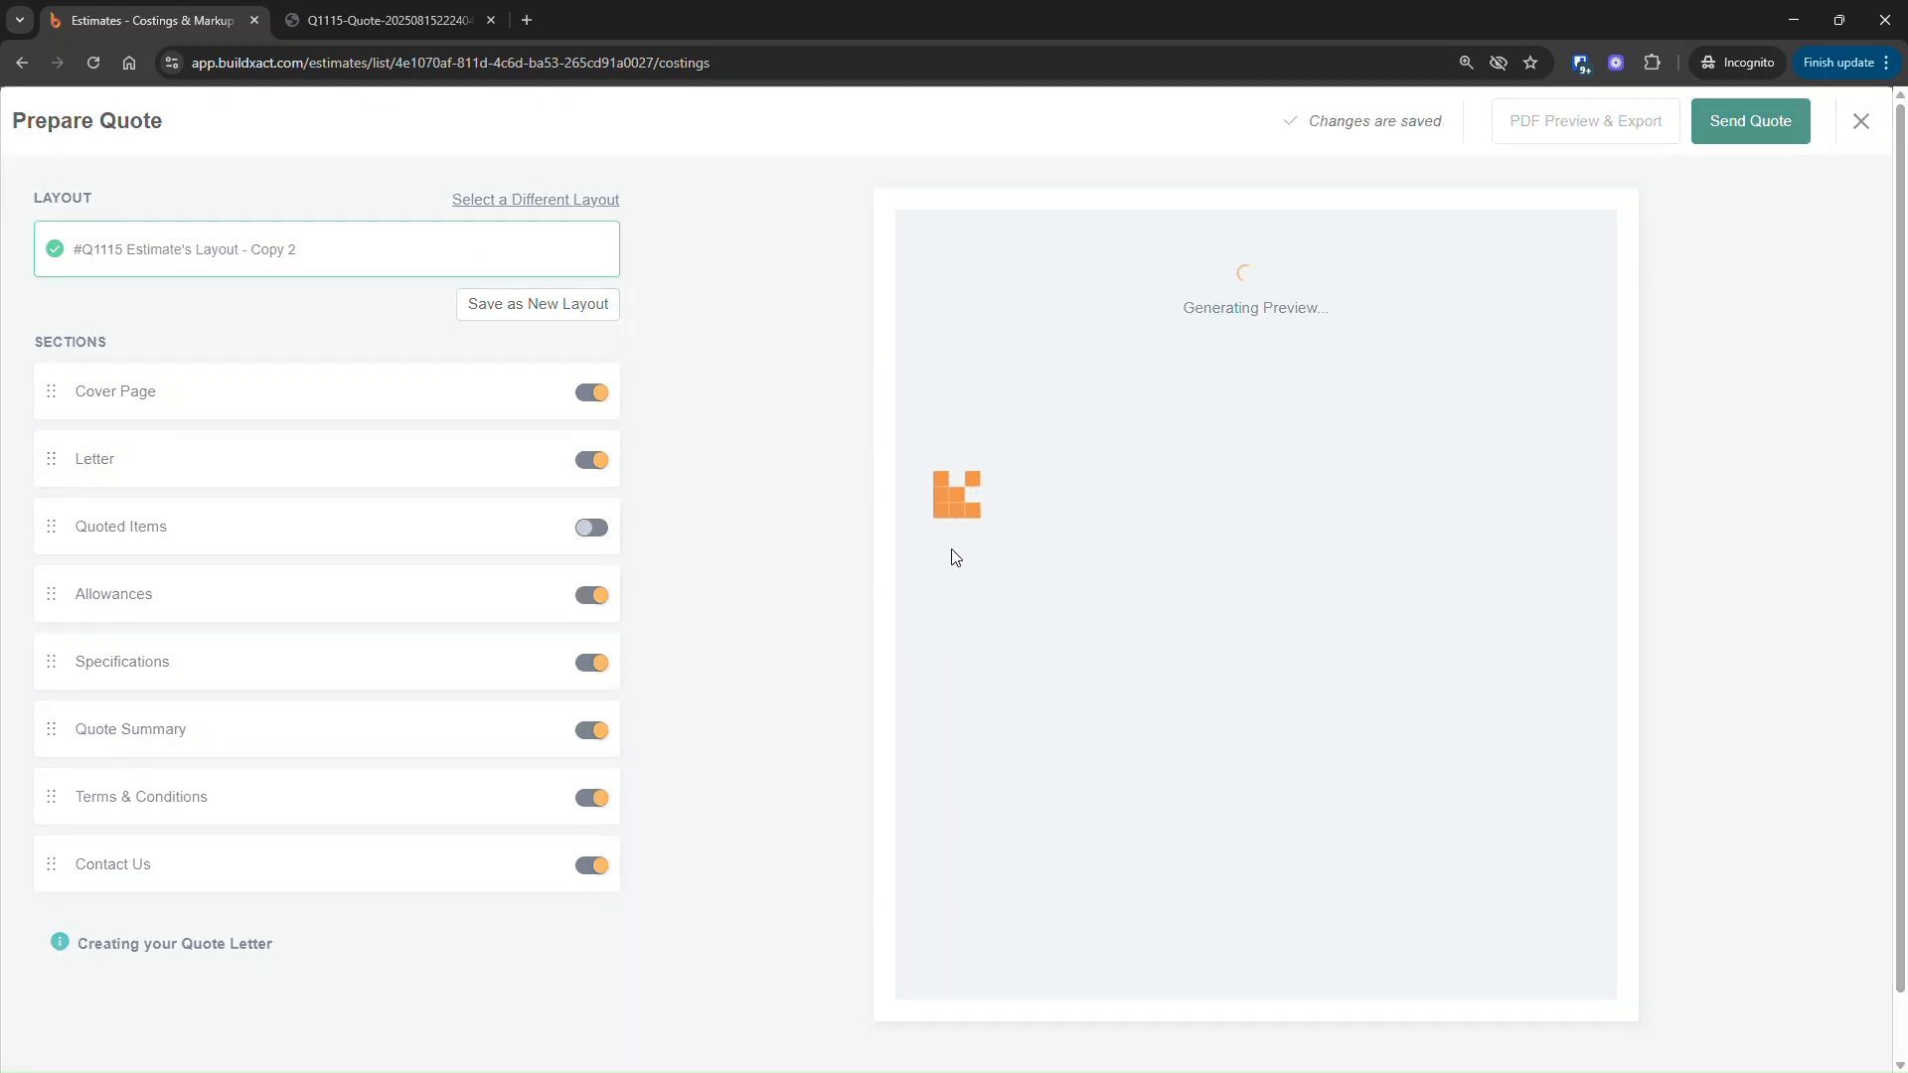
{"action": "scroll", "coordinate": [1362, 576], "scroll_direction": "down", "scroll_amount": 12}
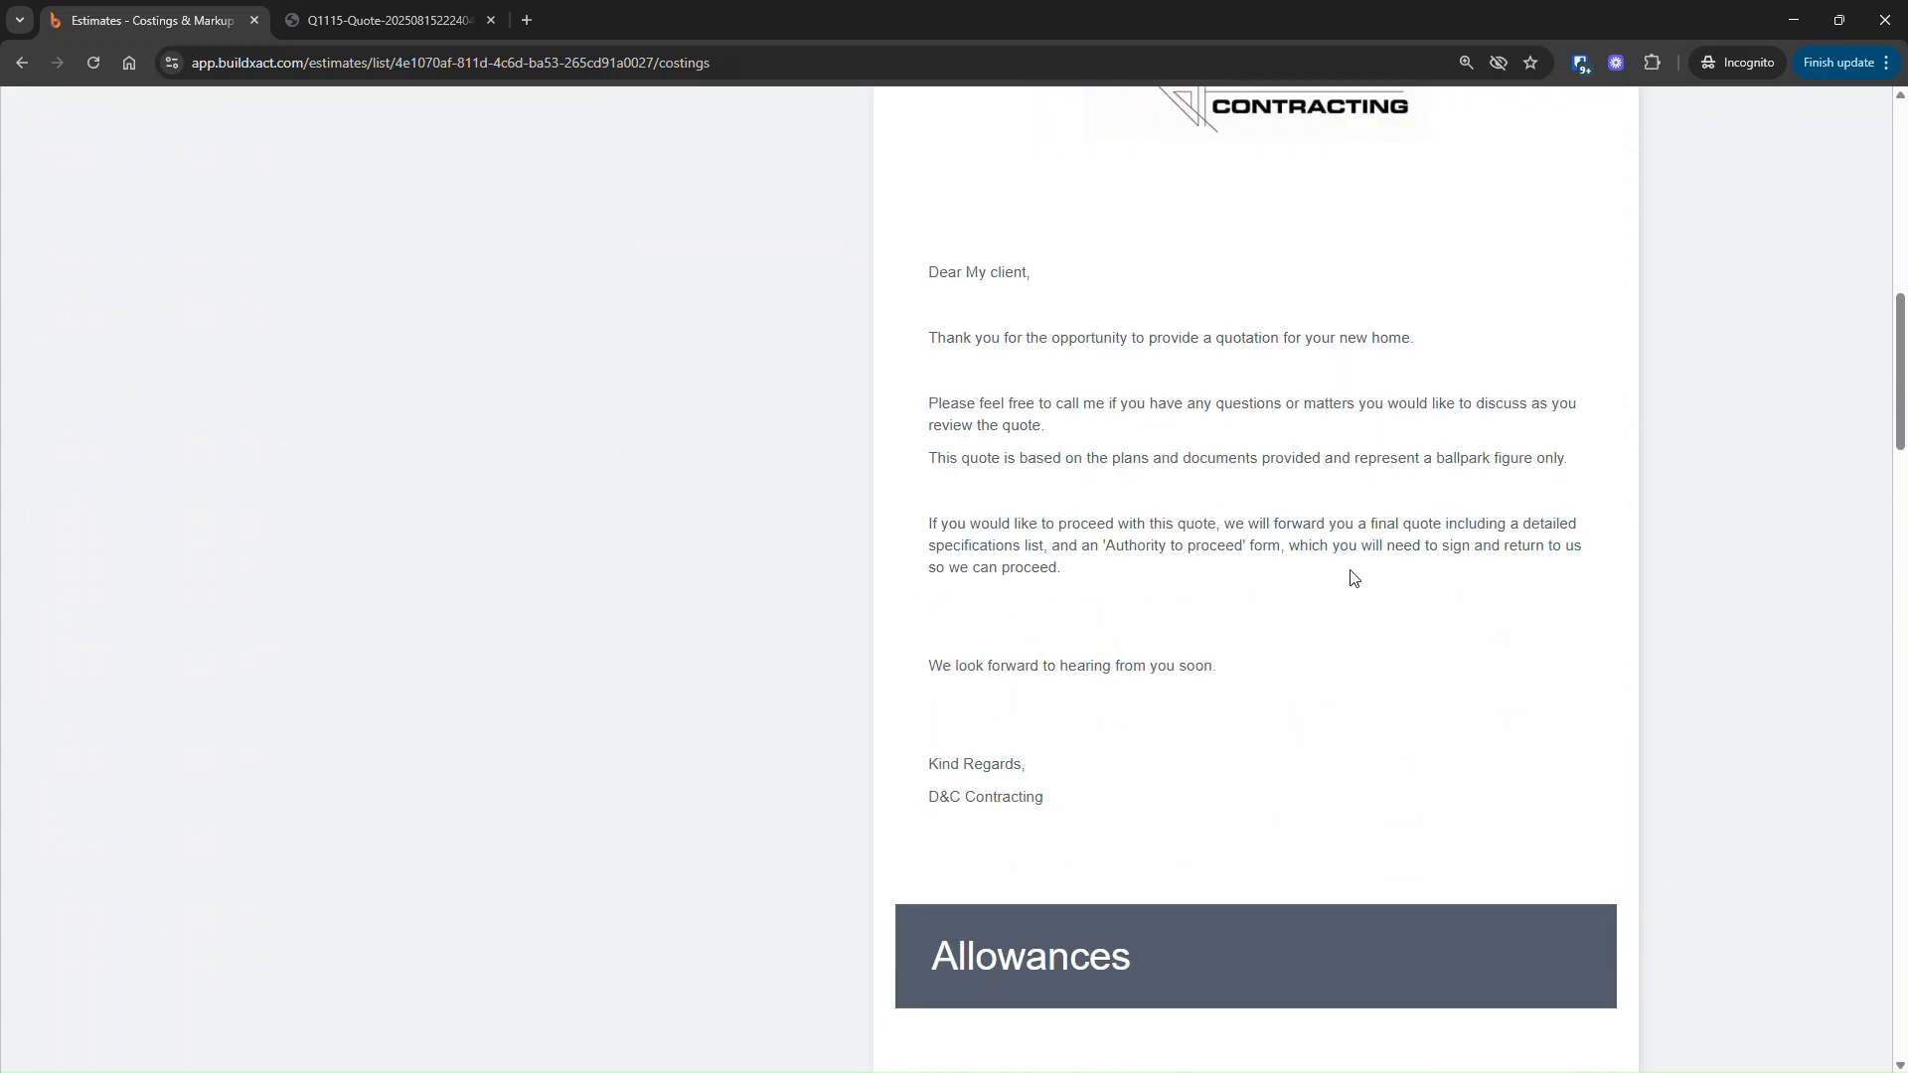
{"action": "scroll", "coordinate": [1350, 574], "scroll_direction": "down", "scroll_amount": 7}
{"action": "scroll", "coordinate": [1349, 563], "scroll_direction": "up", "scroll_amount": 18}
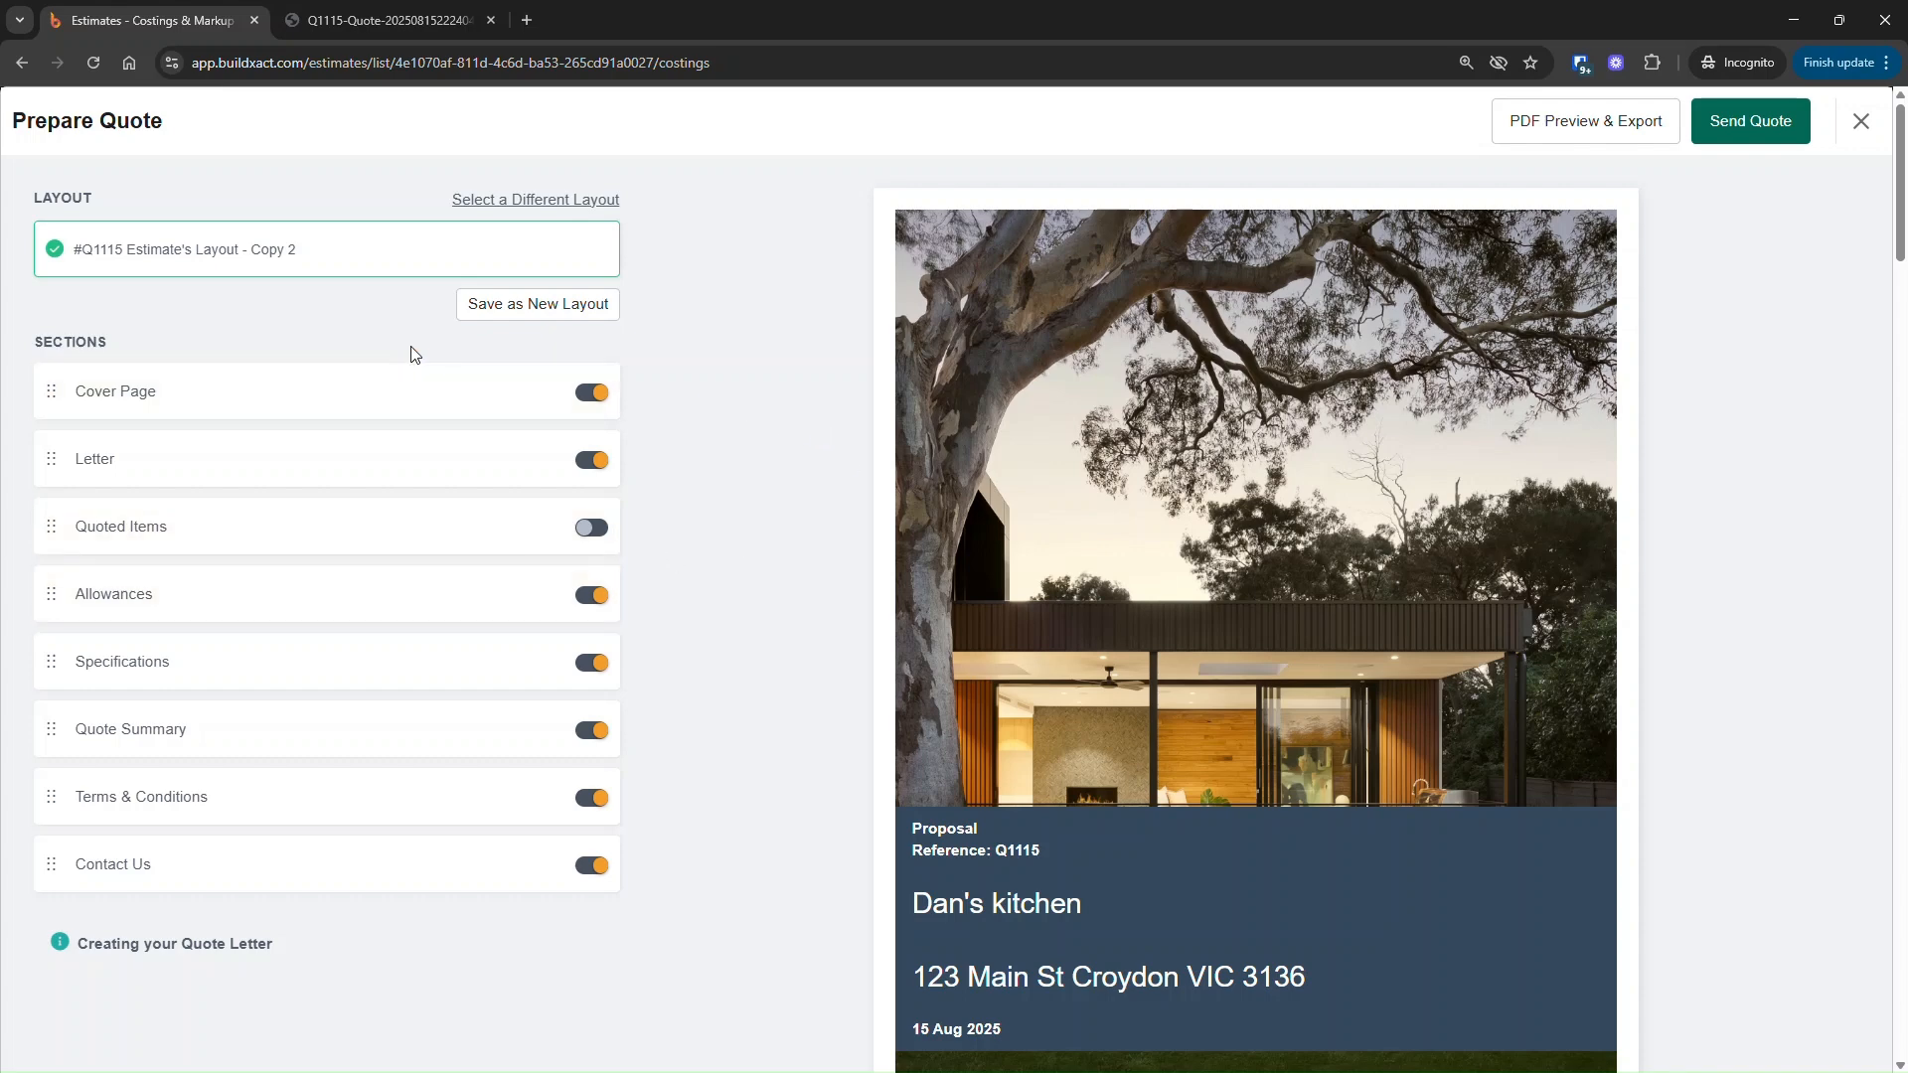
Leave the quote preparation and check the copy options of the in-progress kitchen estimate, including Quote Content, without creating a copy.
{"action": "left_click", "coordinate": [498, 314]}
{"action": "left_click", "coordinate": [1861, 120]}
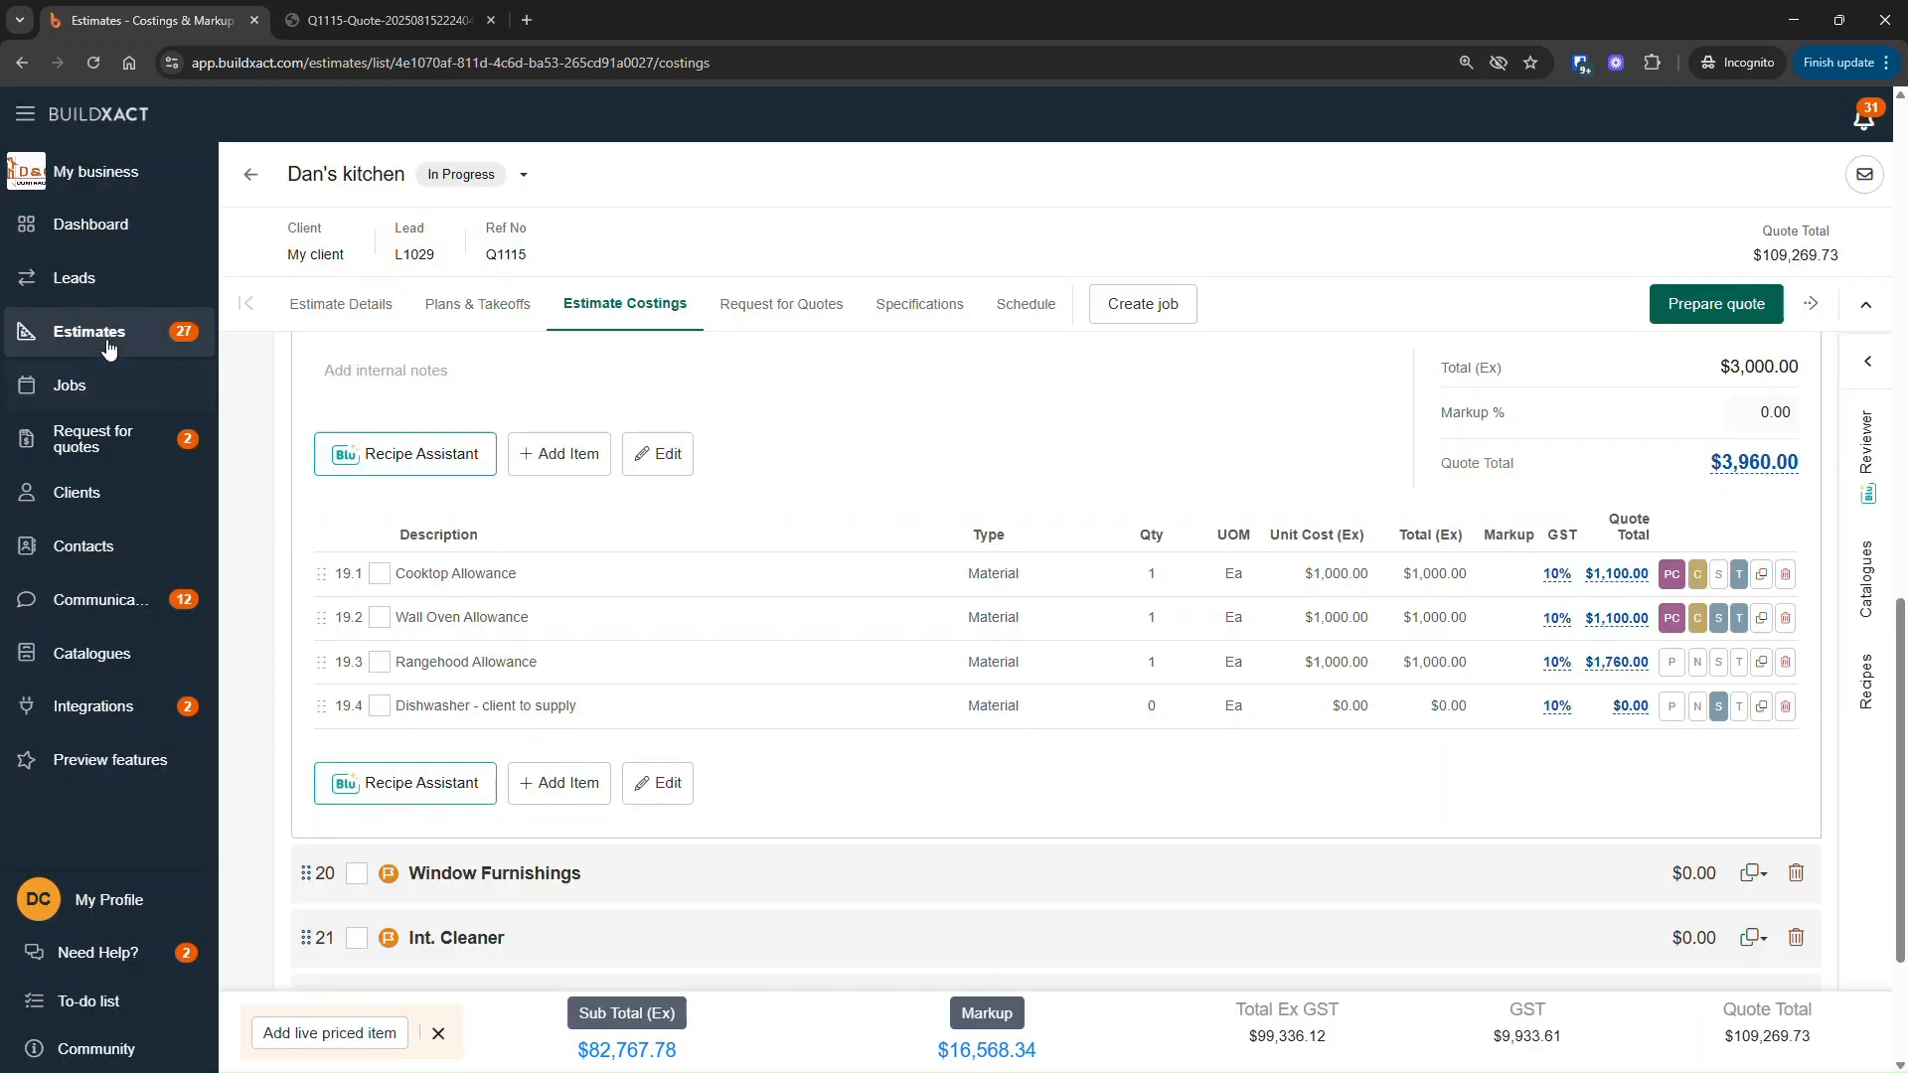
{"action": "left_click", "coordinate": [105, 341]}
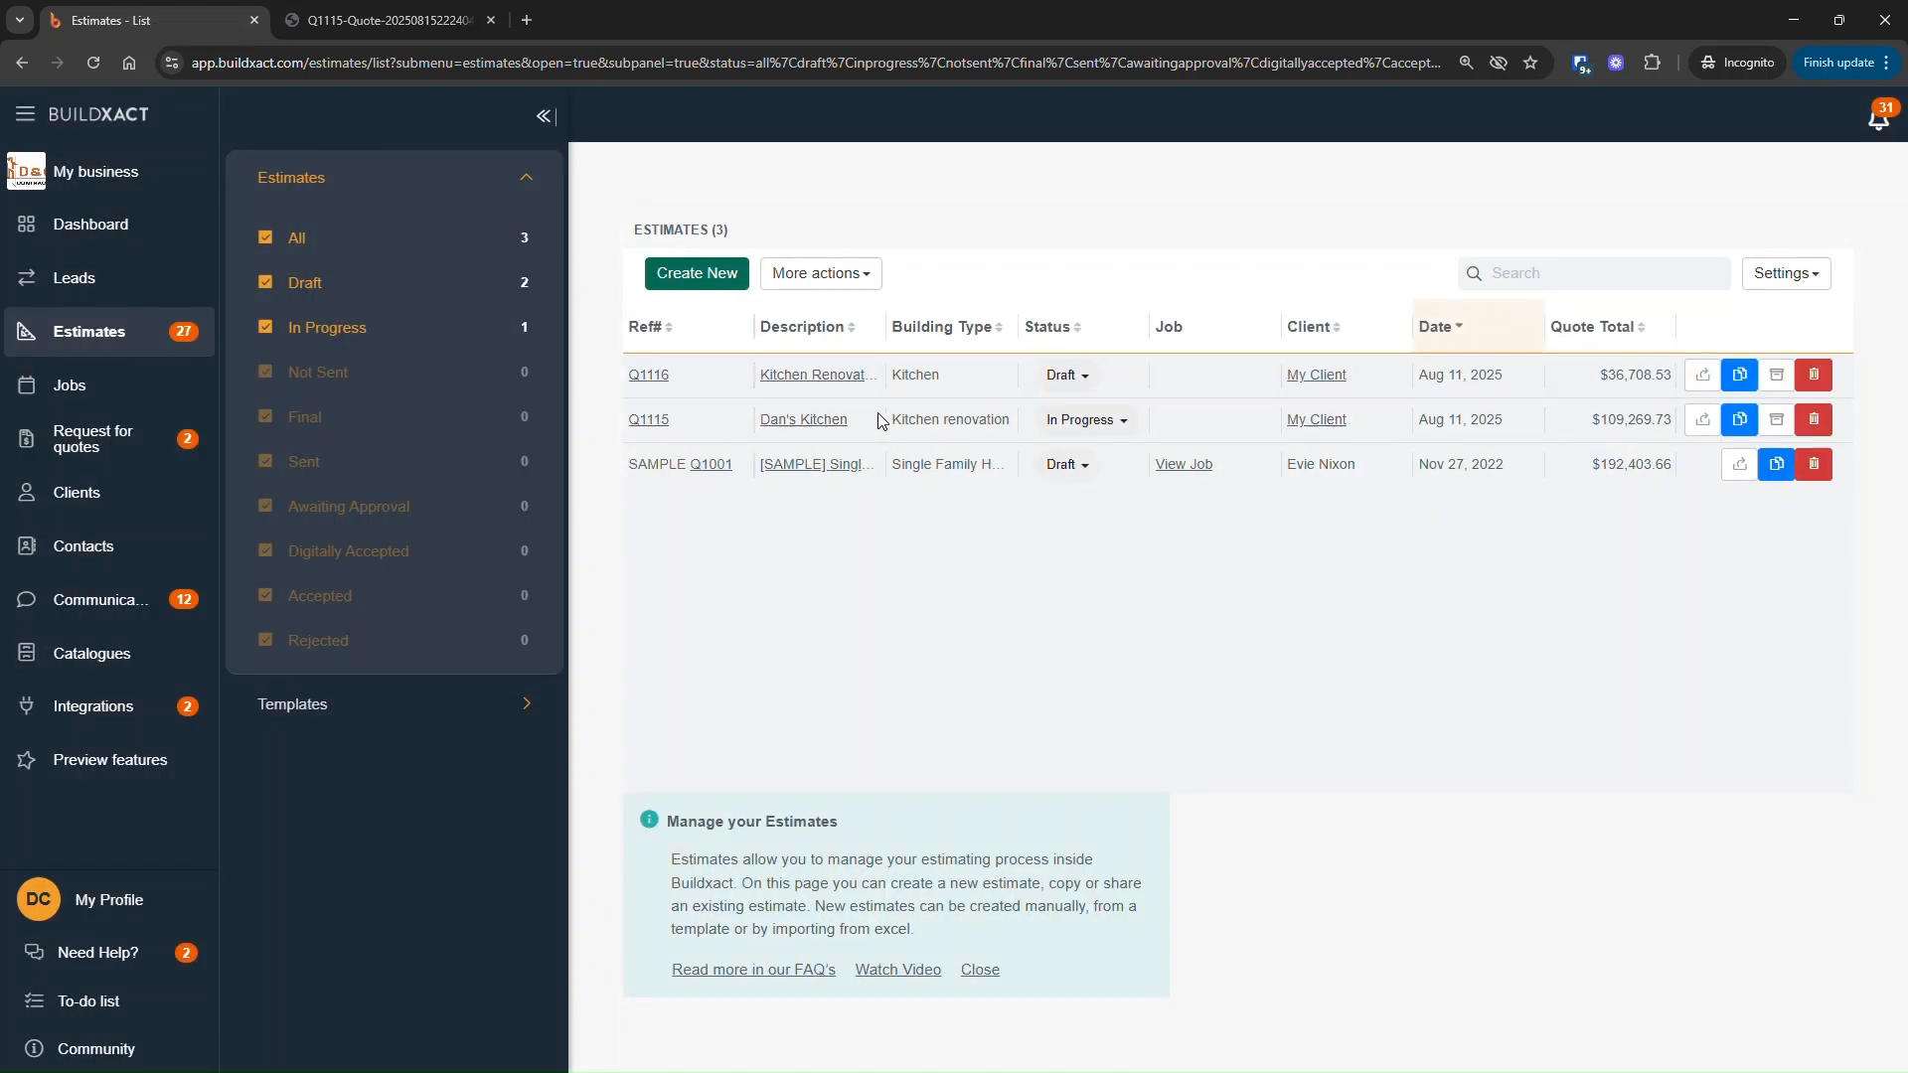
{"action": "left_click", "coordinate": [1739, 421]}
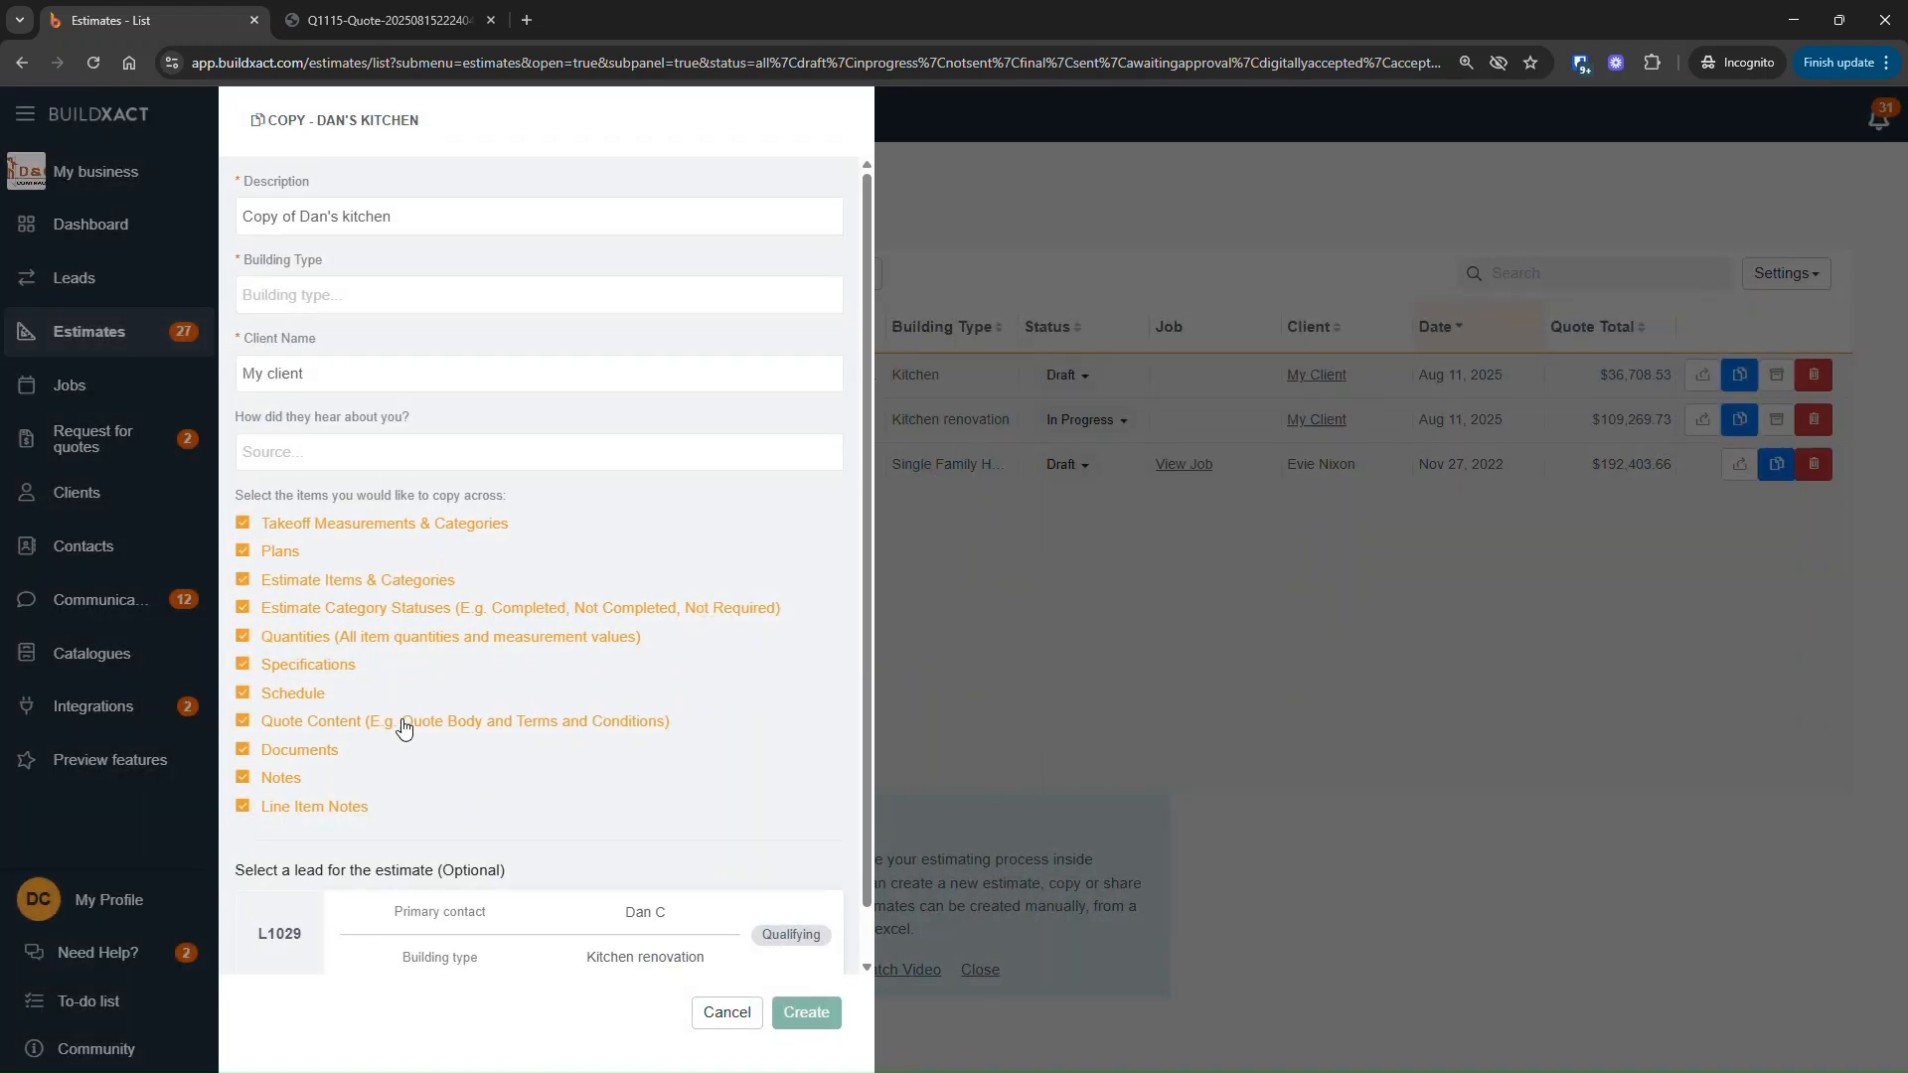
{"action": "left_click_drag", "start_coordinate": [740, 733], "coordinate": [263, 723]}
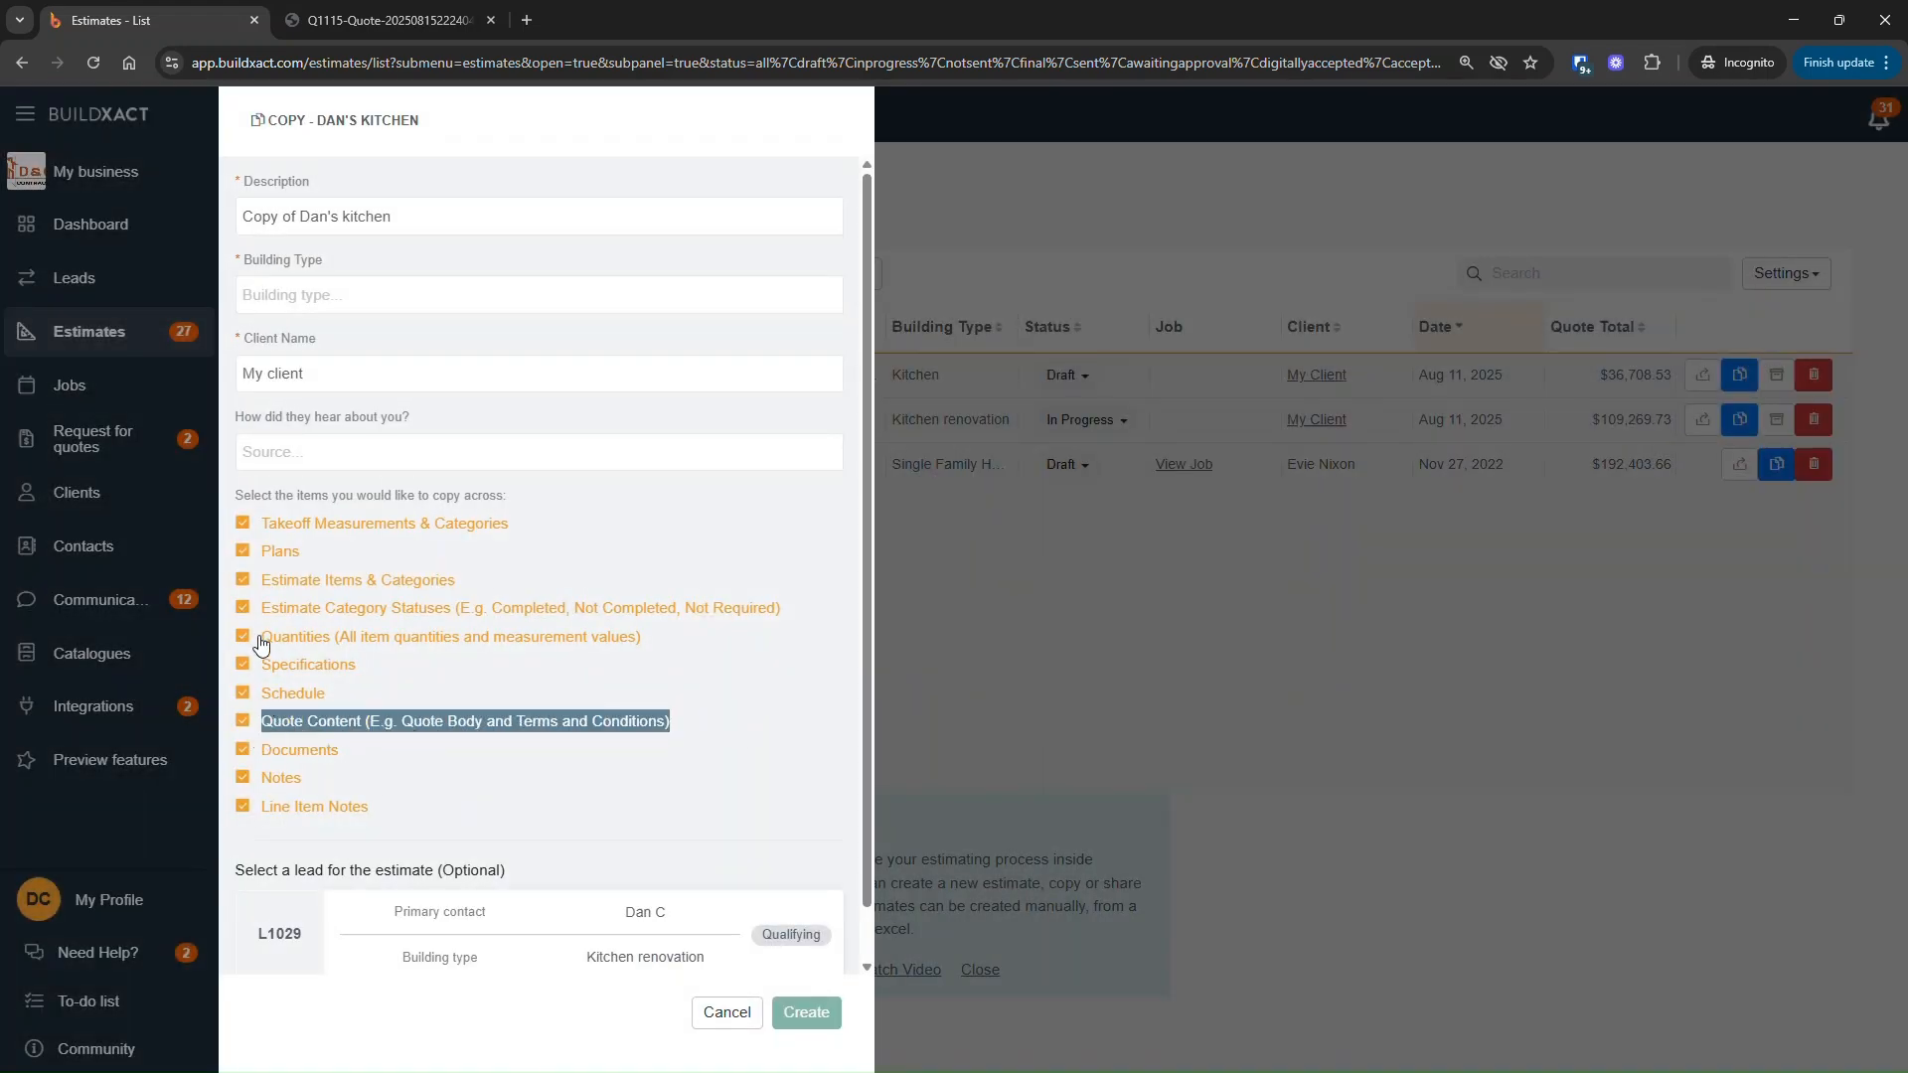
{"action": "left_click", "coordinate": [727, 1014]}
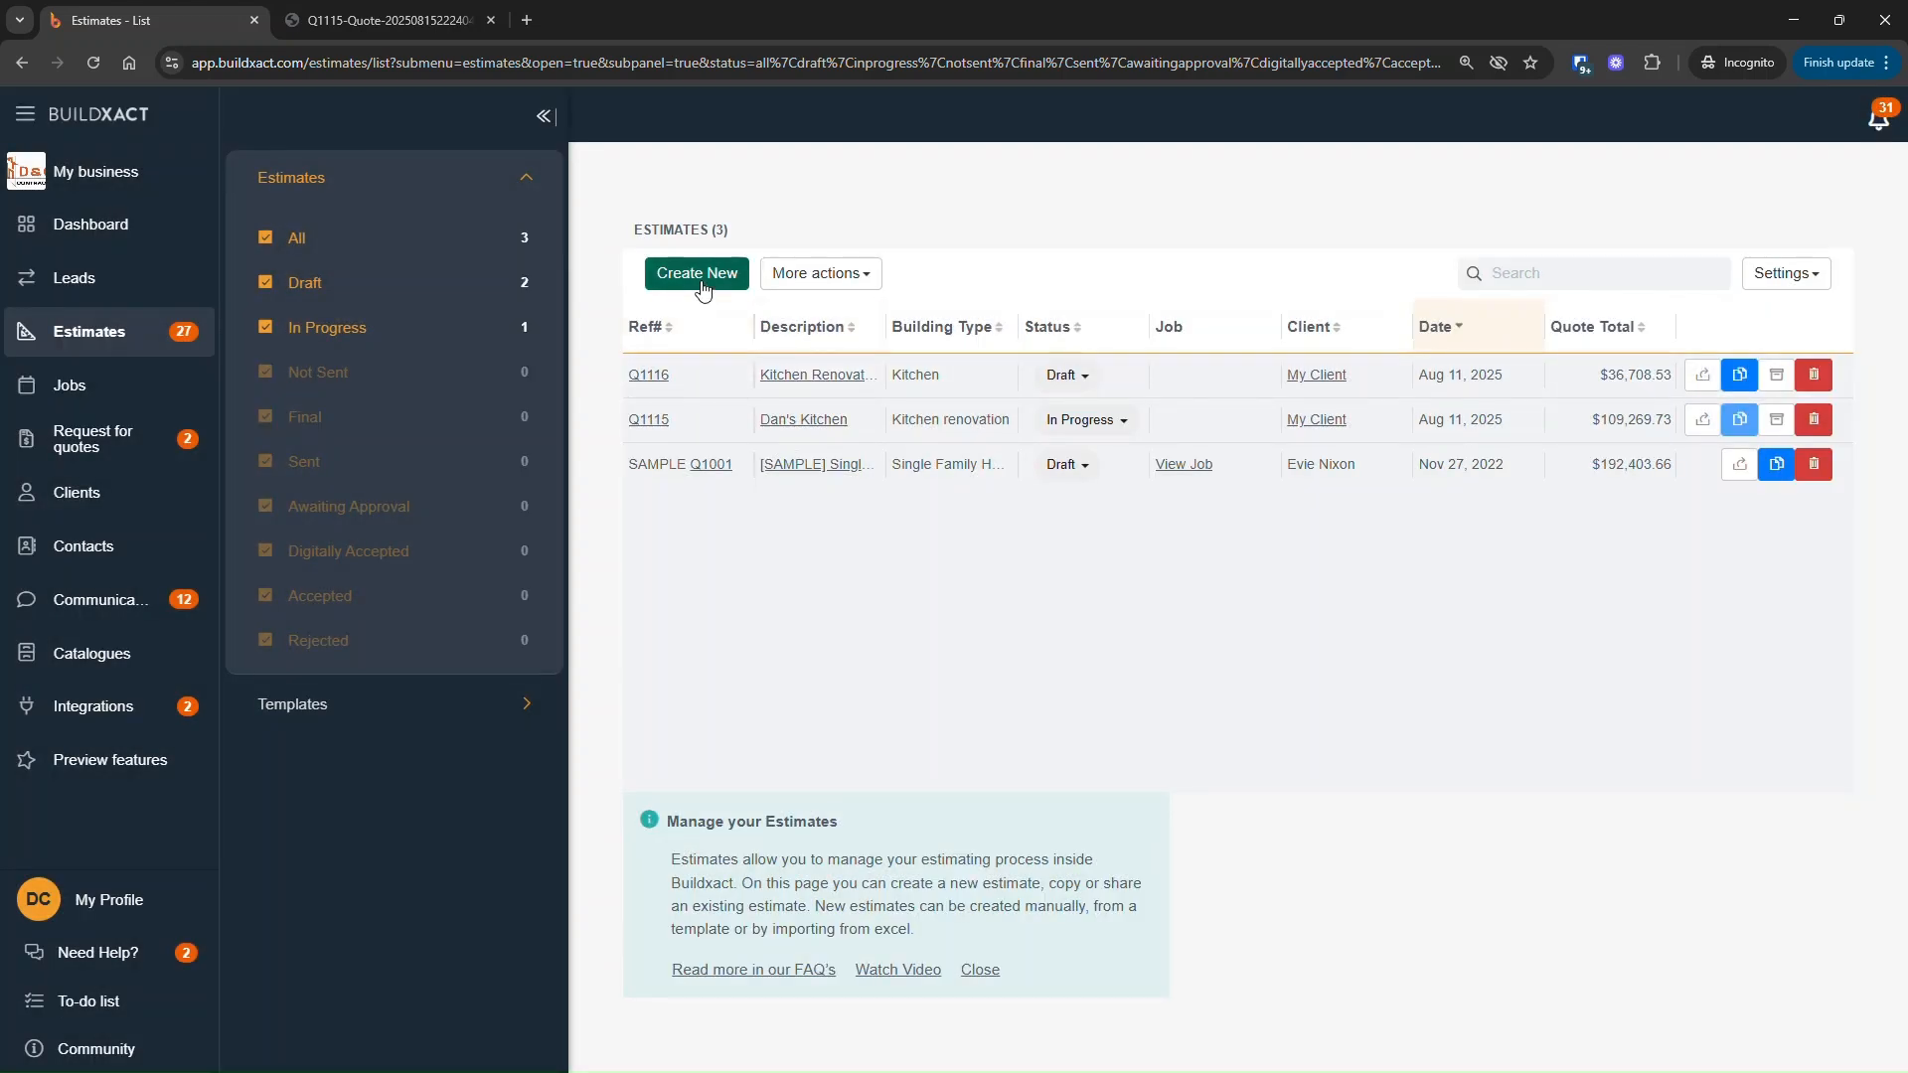
Look at the templates for creating an estimate, then reopen the in-progress kitchen estimate and view its status and template options.
{"action": "left_click", "coordinate": [700, 274]}
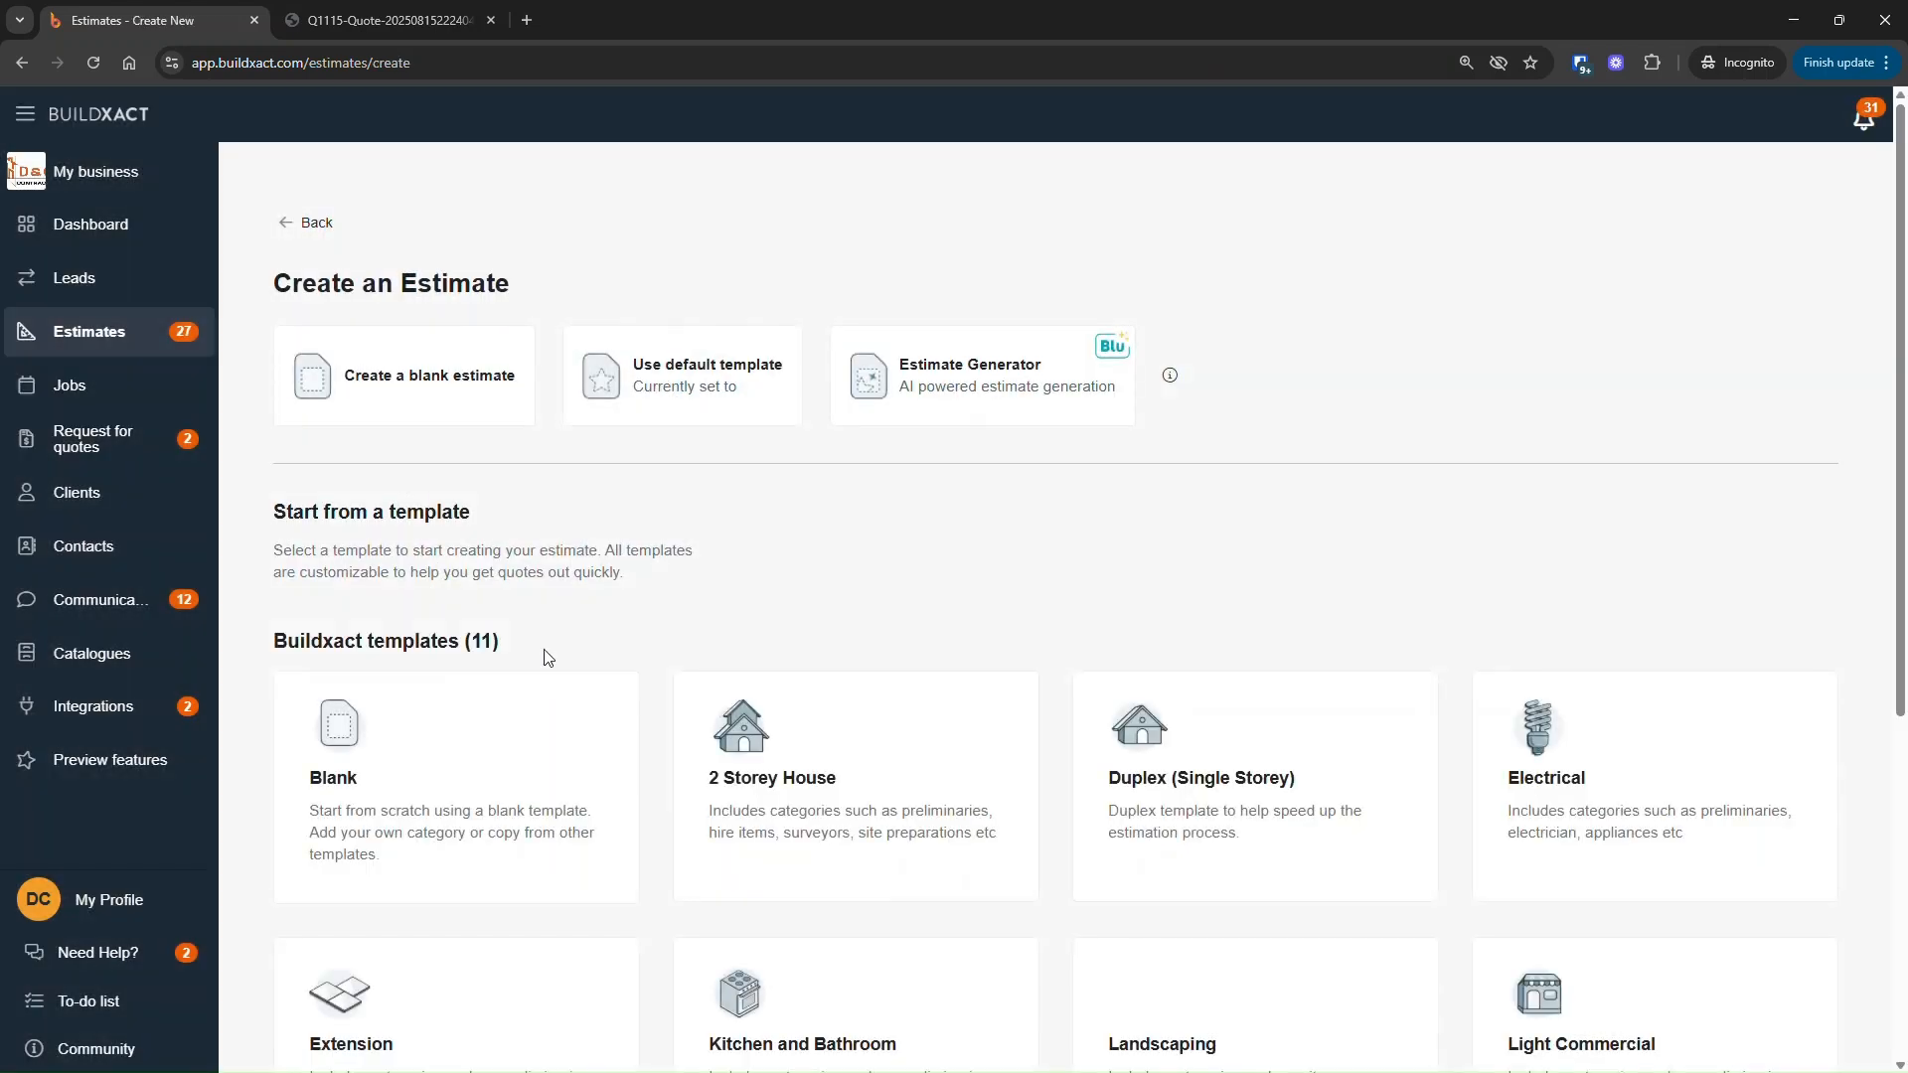
{"action": "left_click", "coordinate": [106, 353]}
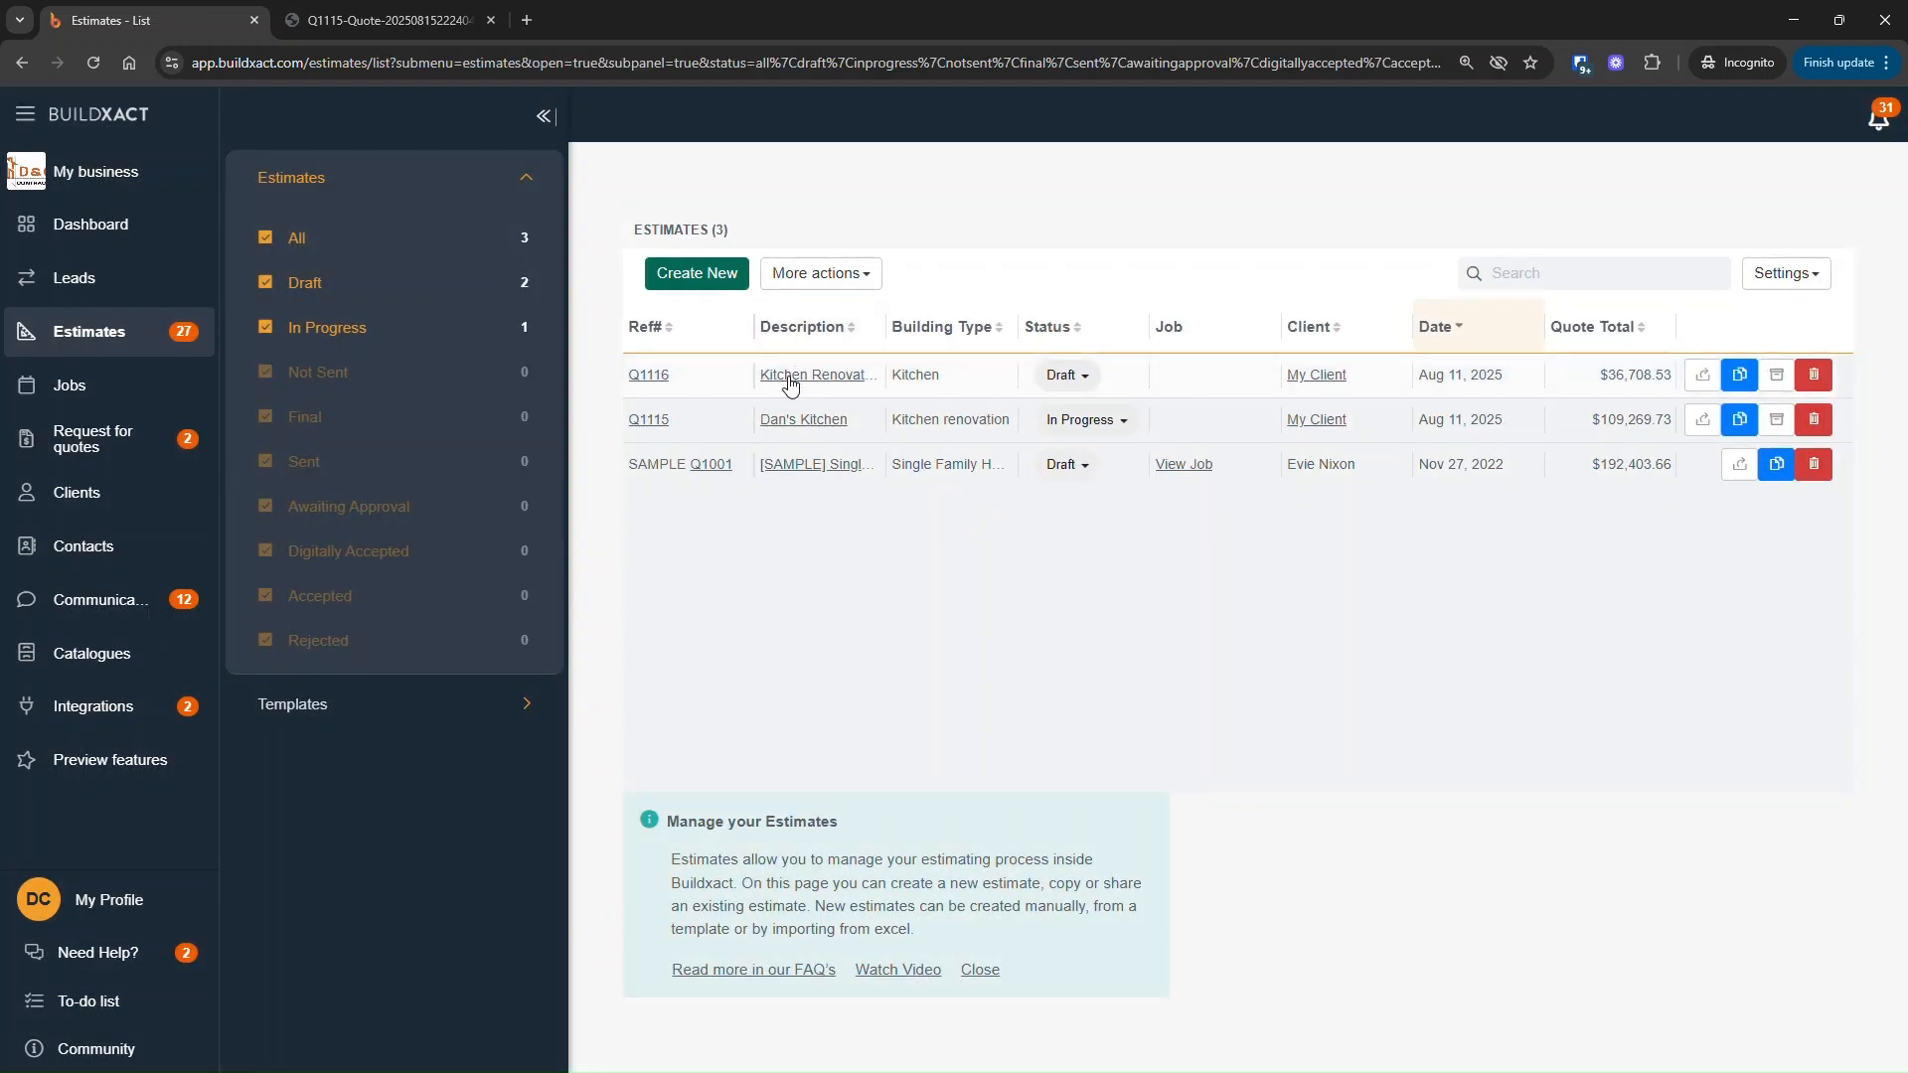
{"action": "left_click", "coordinate": [767, 382]}
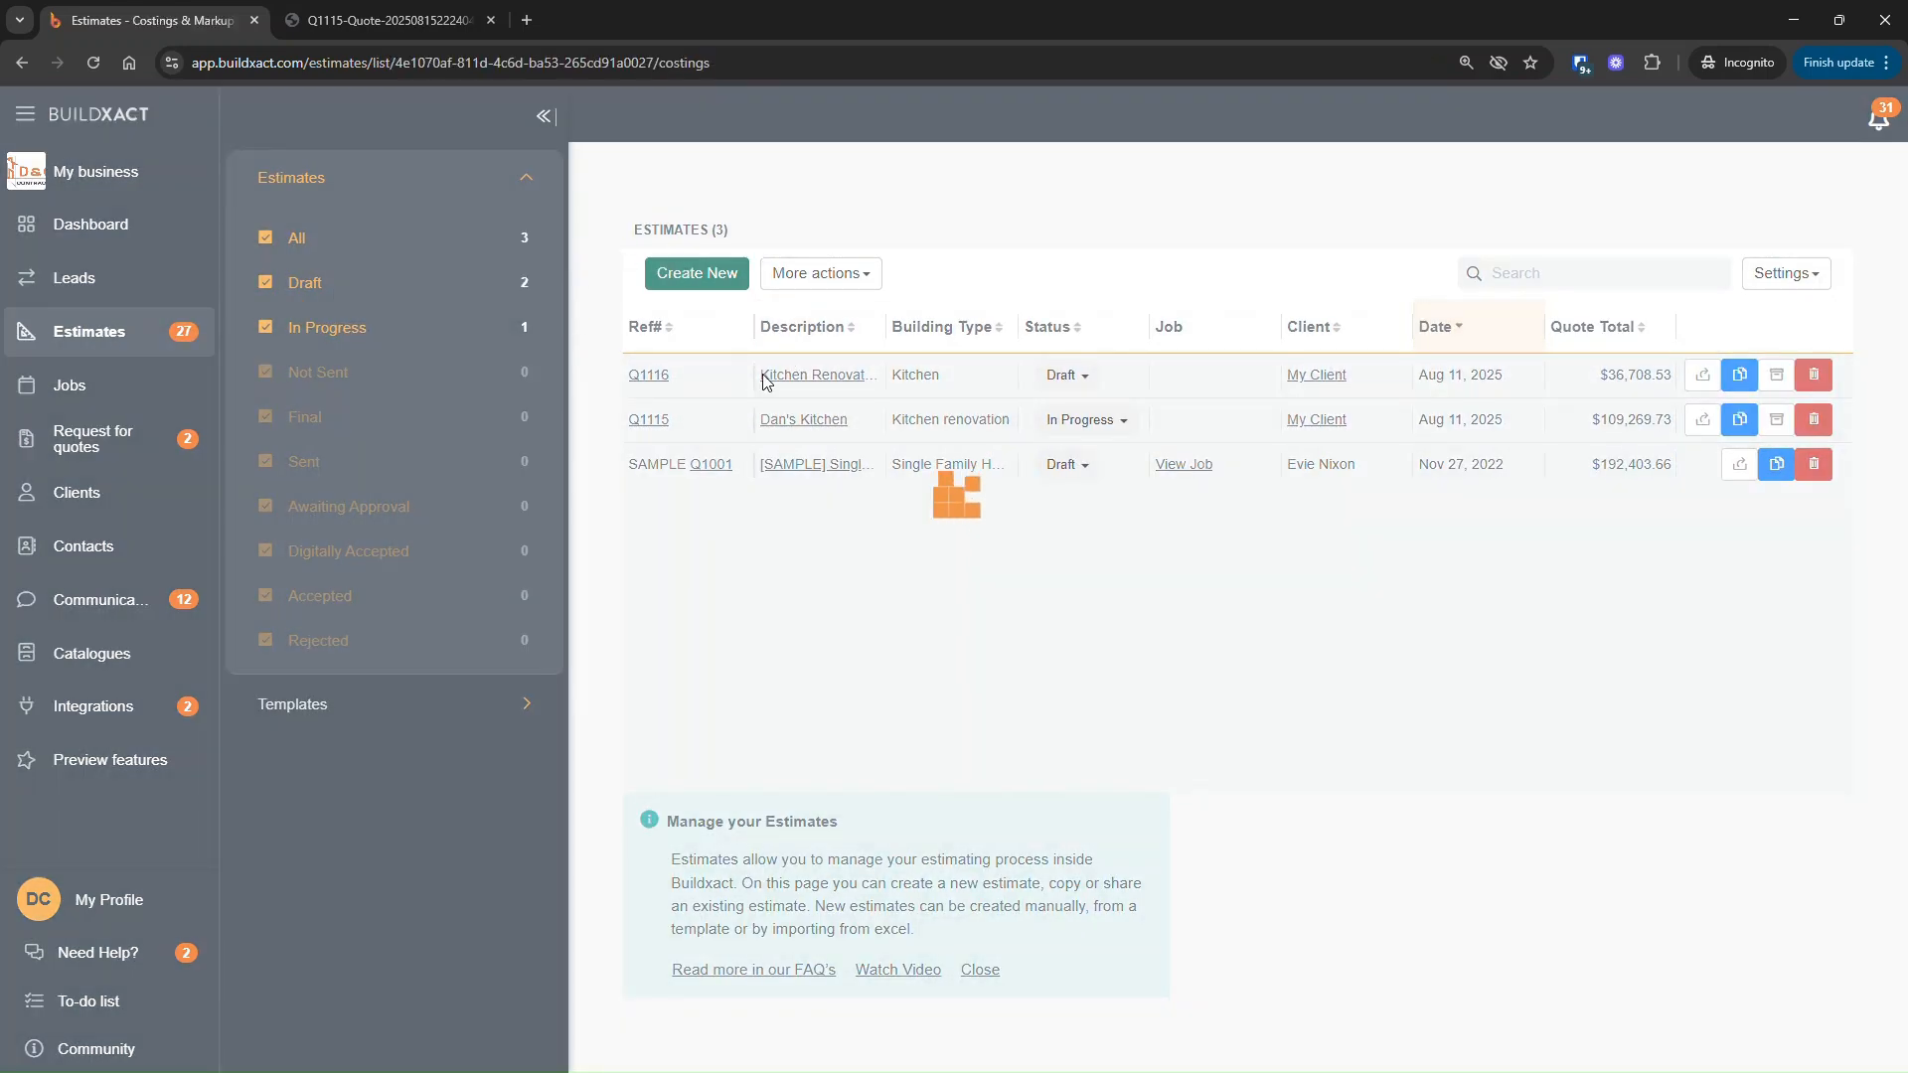
{"action": "left_click", "coordinate": [523, 175]}
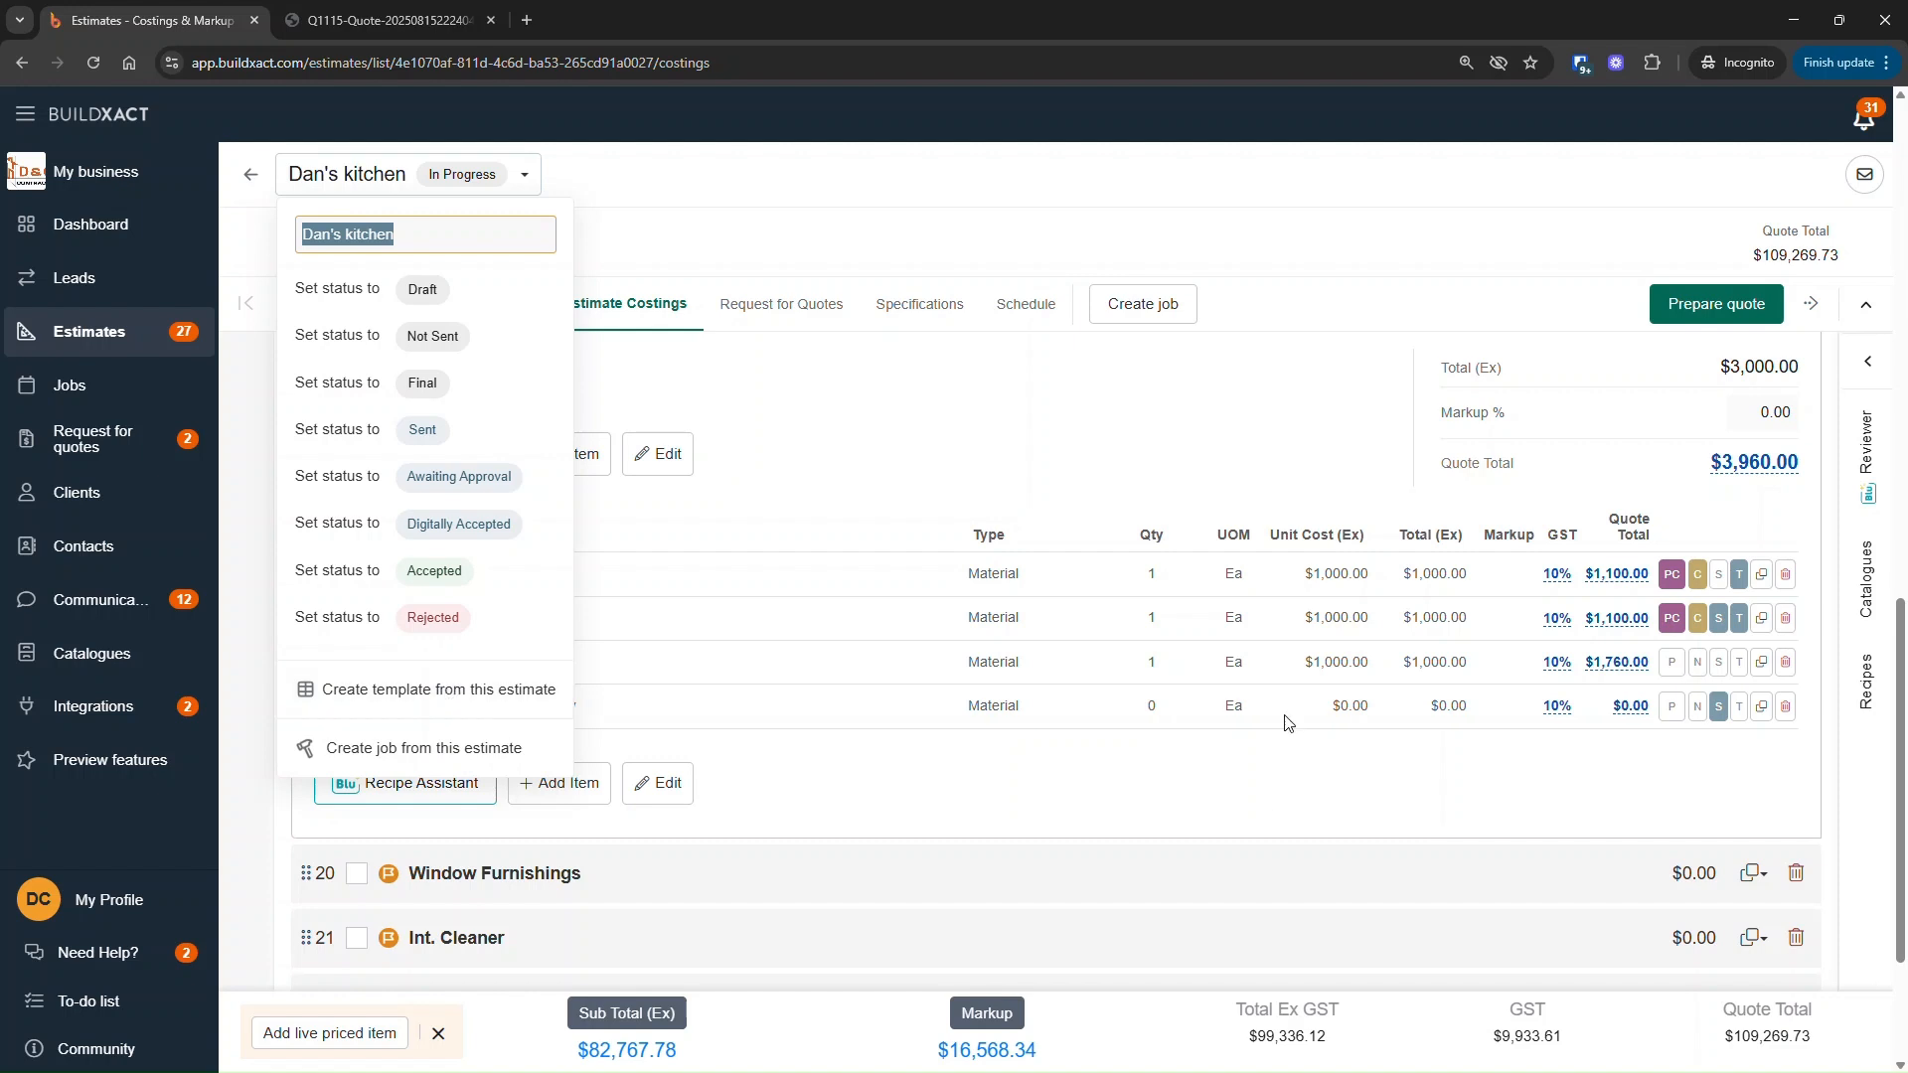
{"action": "left_click", "coordinate": [1238, 491]}
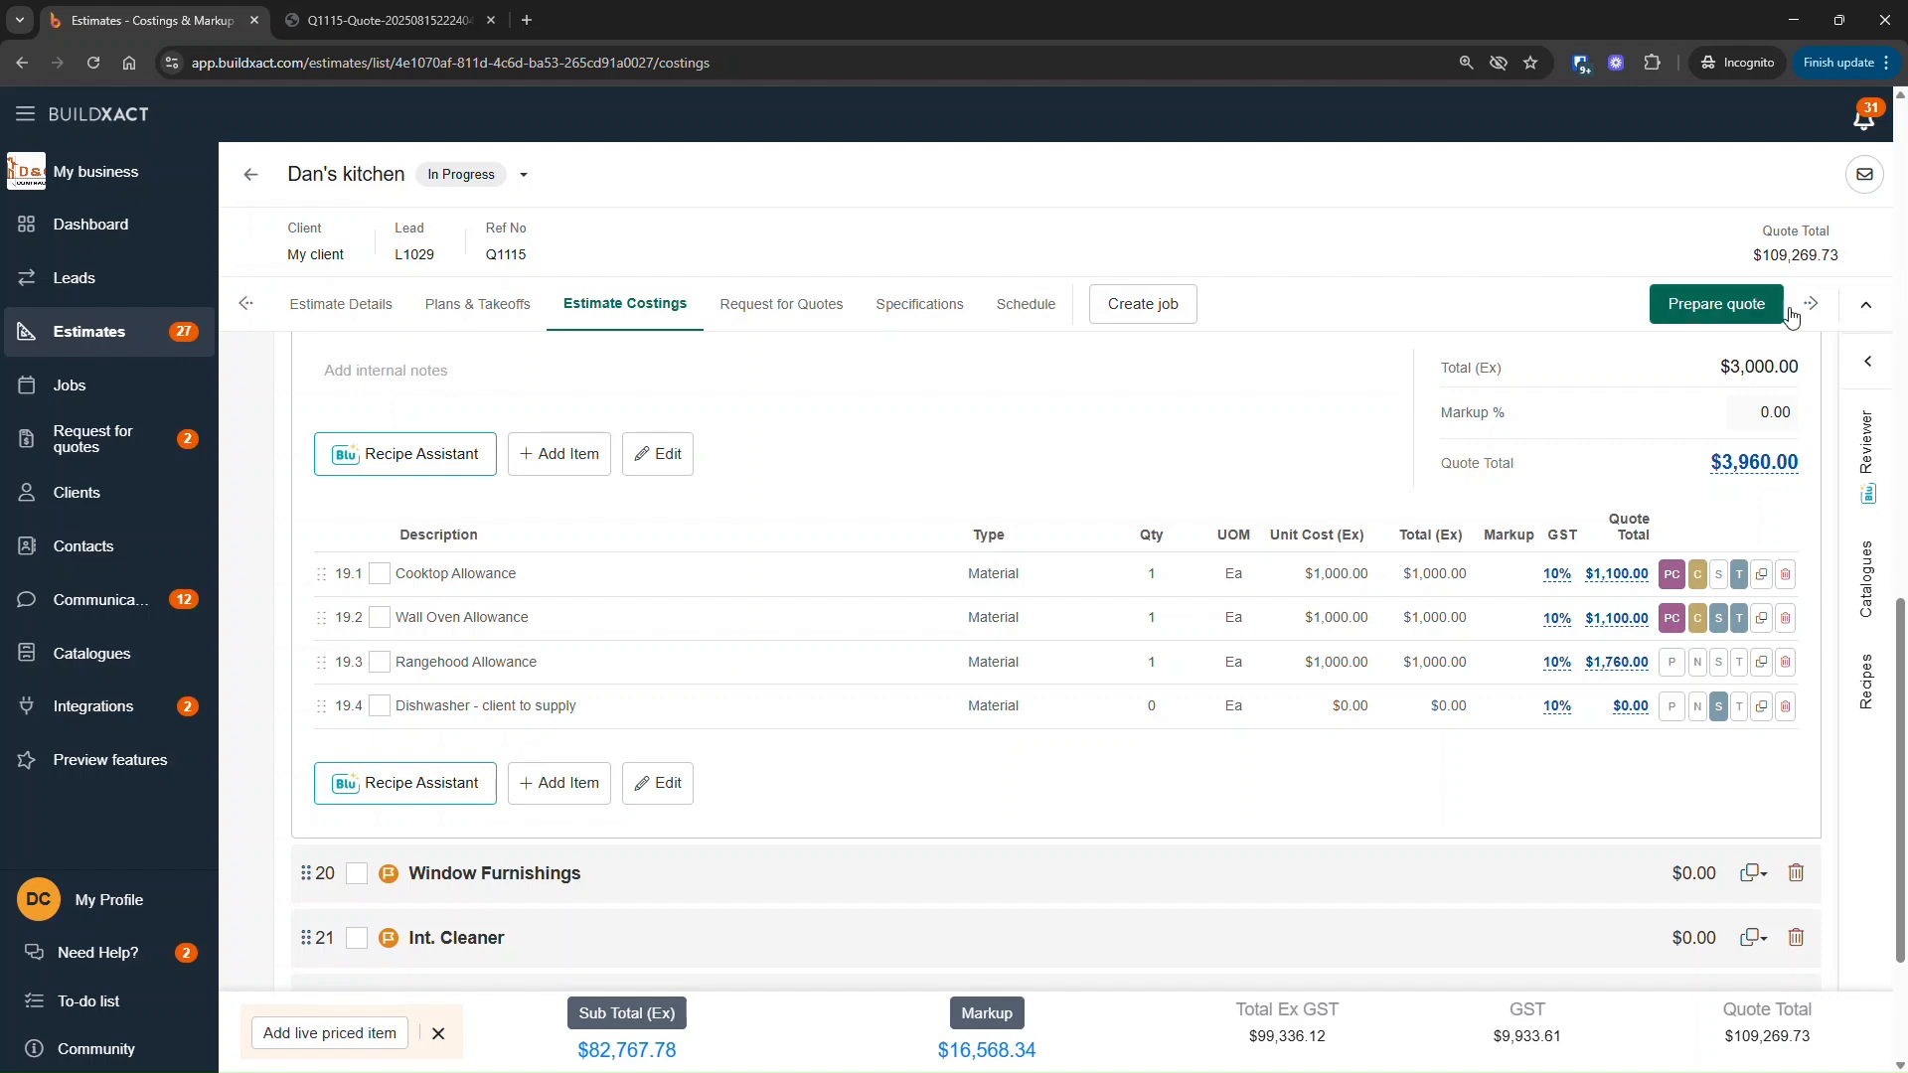
Prepare the estimate's quote and save its layout as a new one named "Example" with the description "Detailed breakdown".
{"action": "left_click", "coordinate": [1735, 311]}
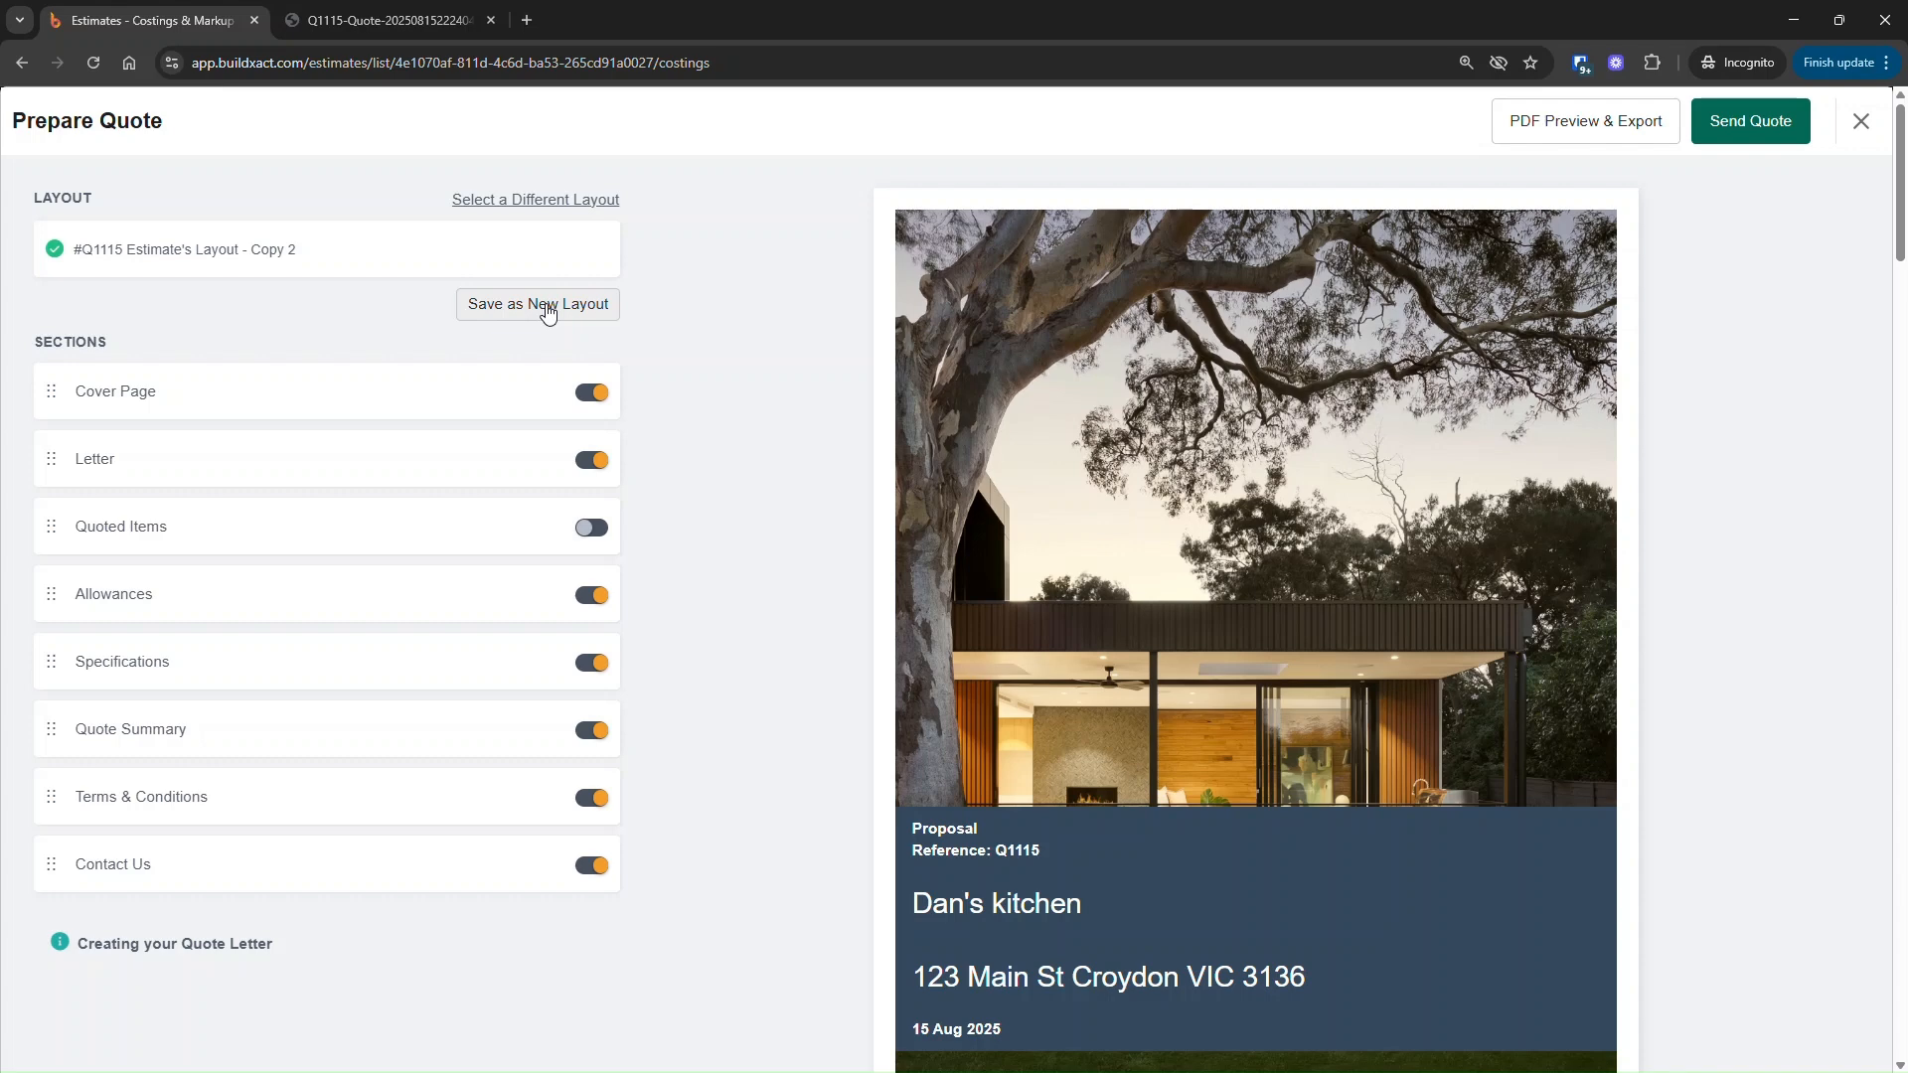
{"action": "left_click", "coordinate": [547, 311]}
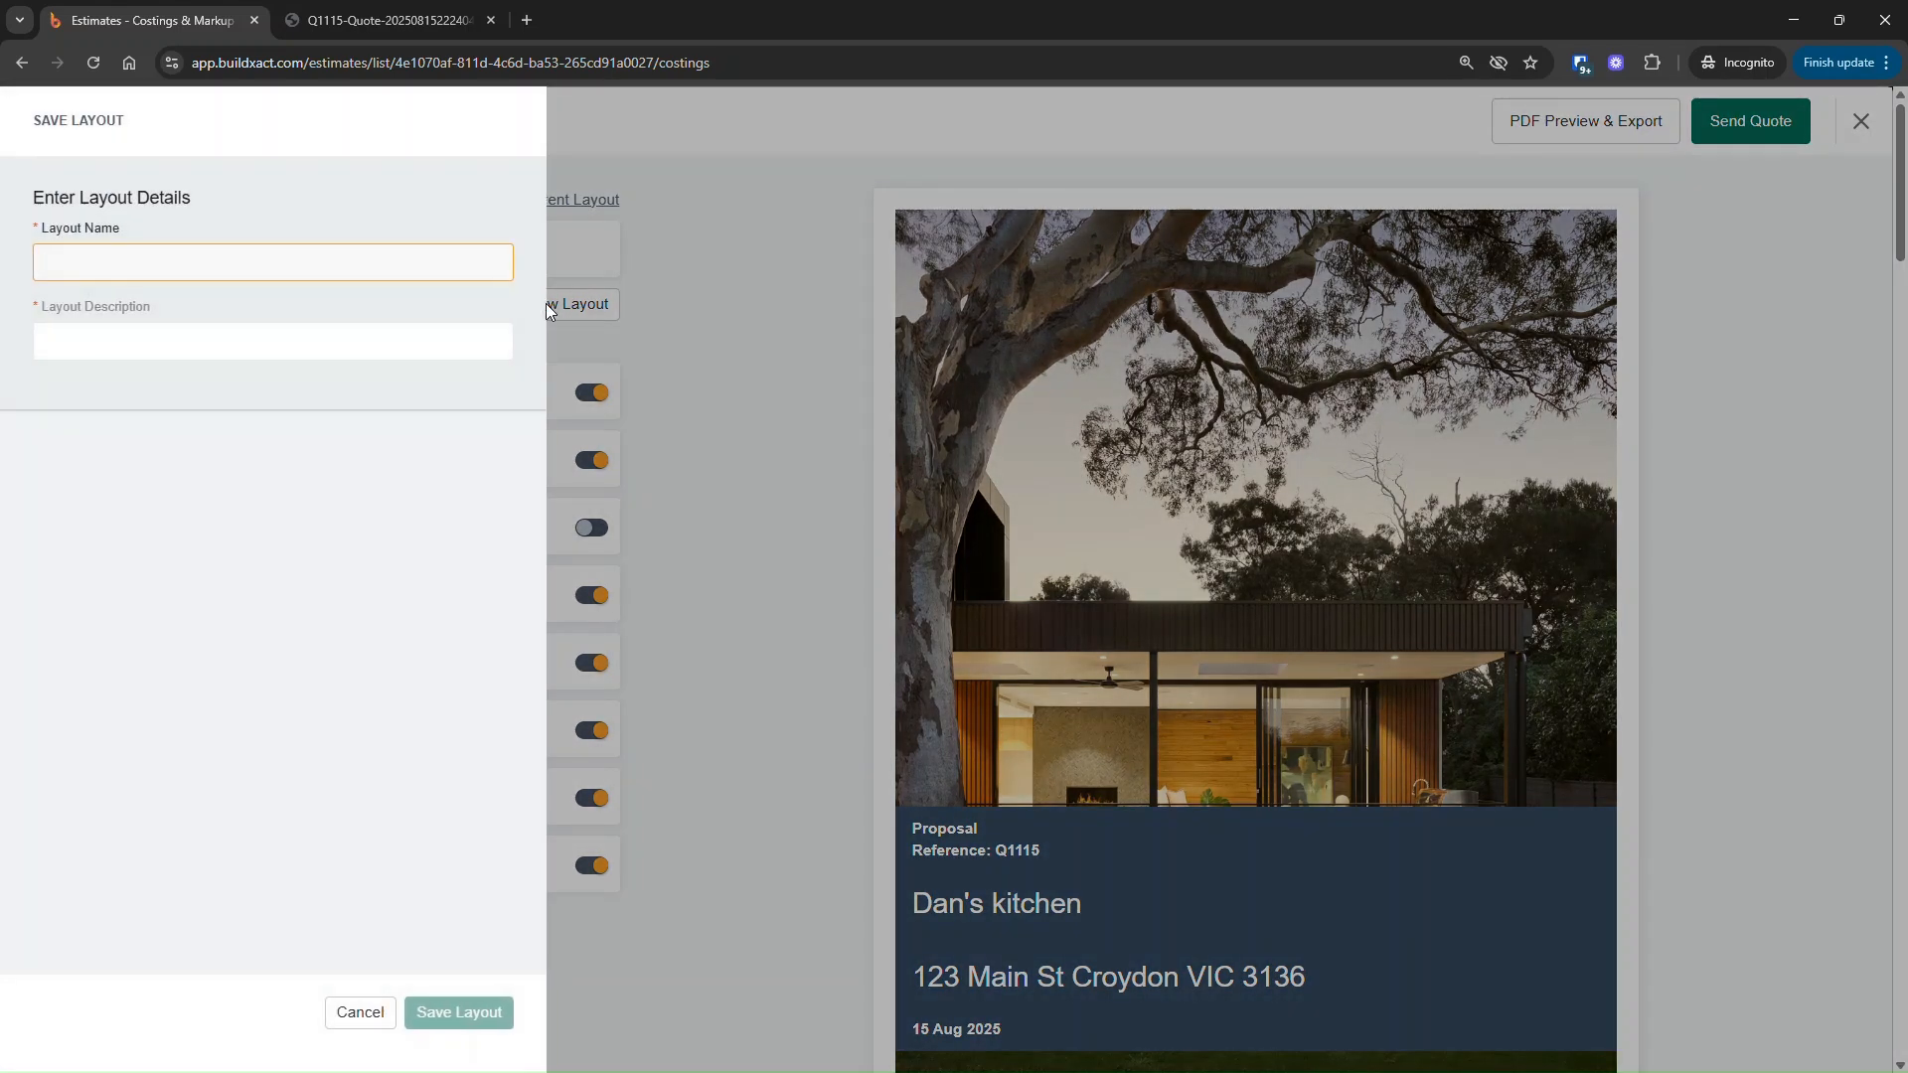
{"action": "type", "text": "Example"}
{"action": "key", "text": "ctrl+a"}
{"action": "left_click", "coordinate": [210, 337]}
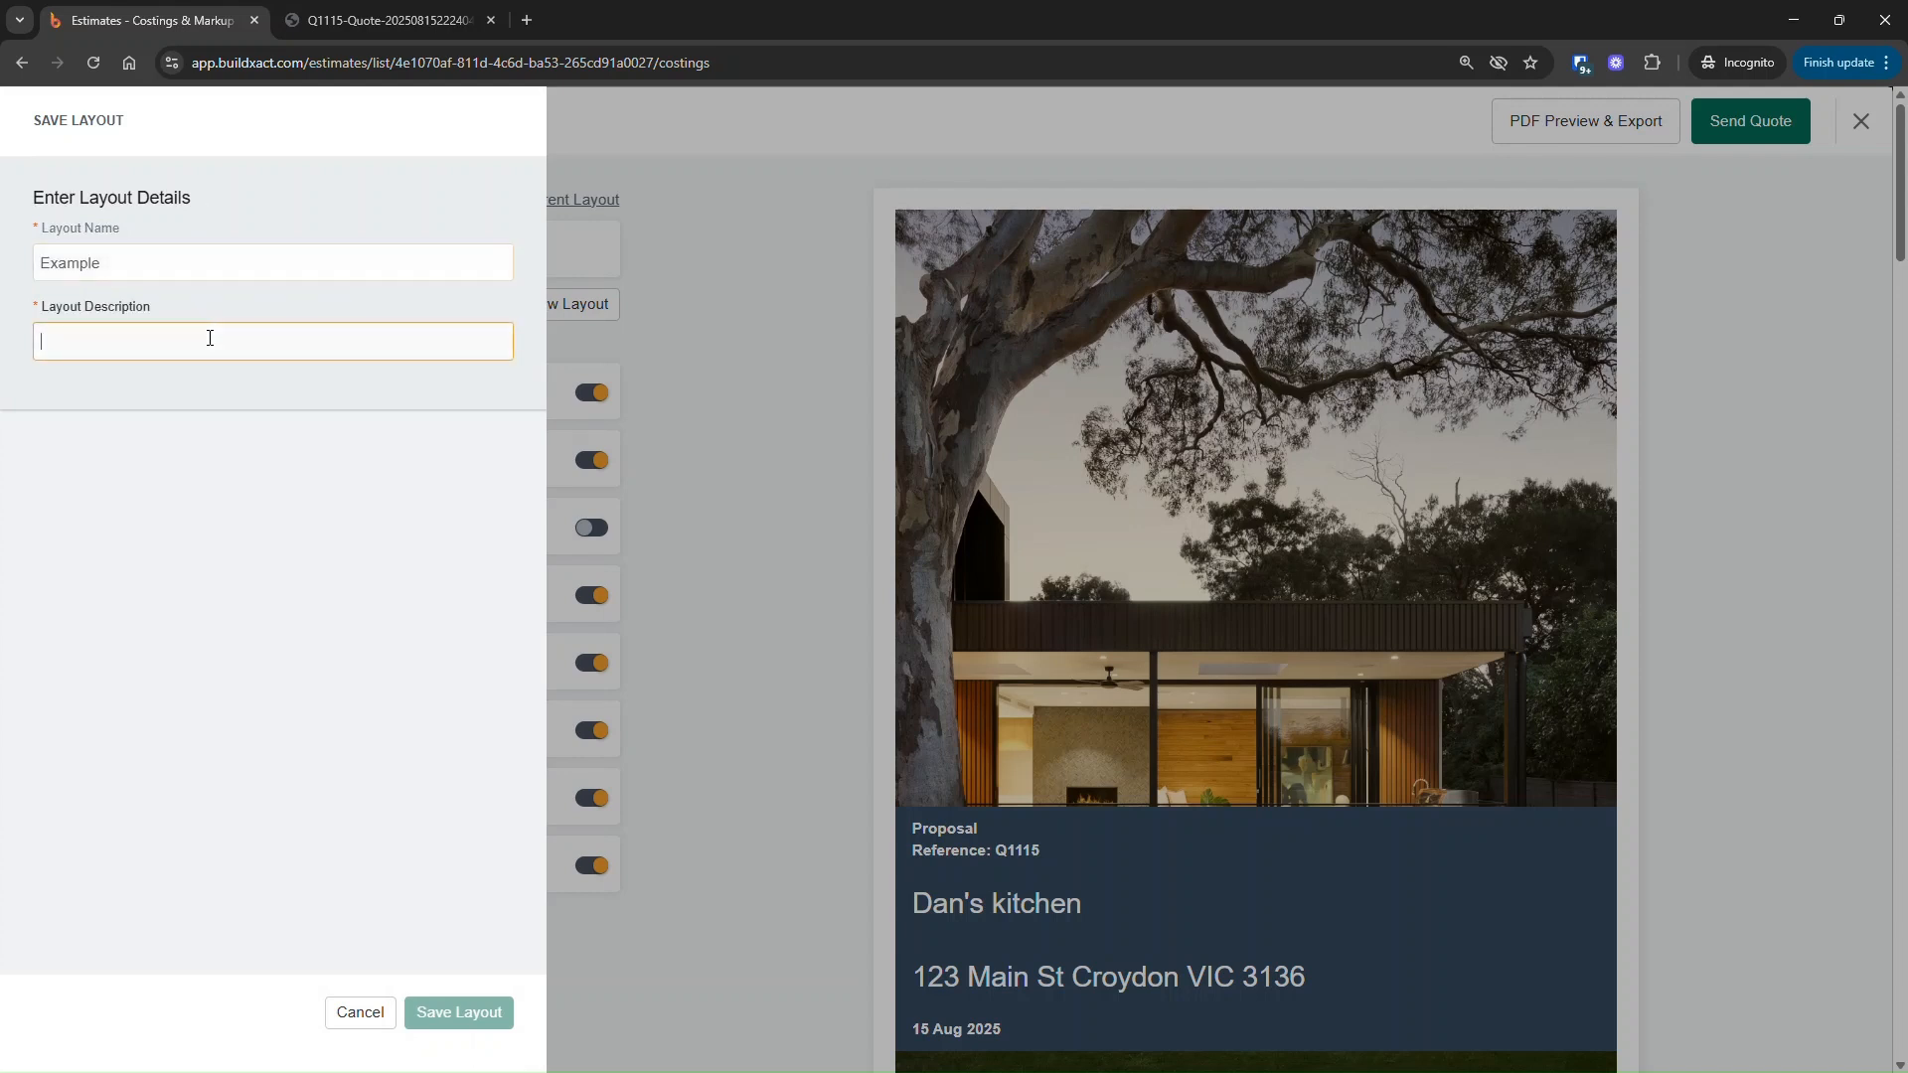
{"action": "left_click", "coordinate": [77, 260]}
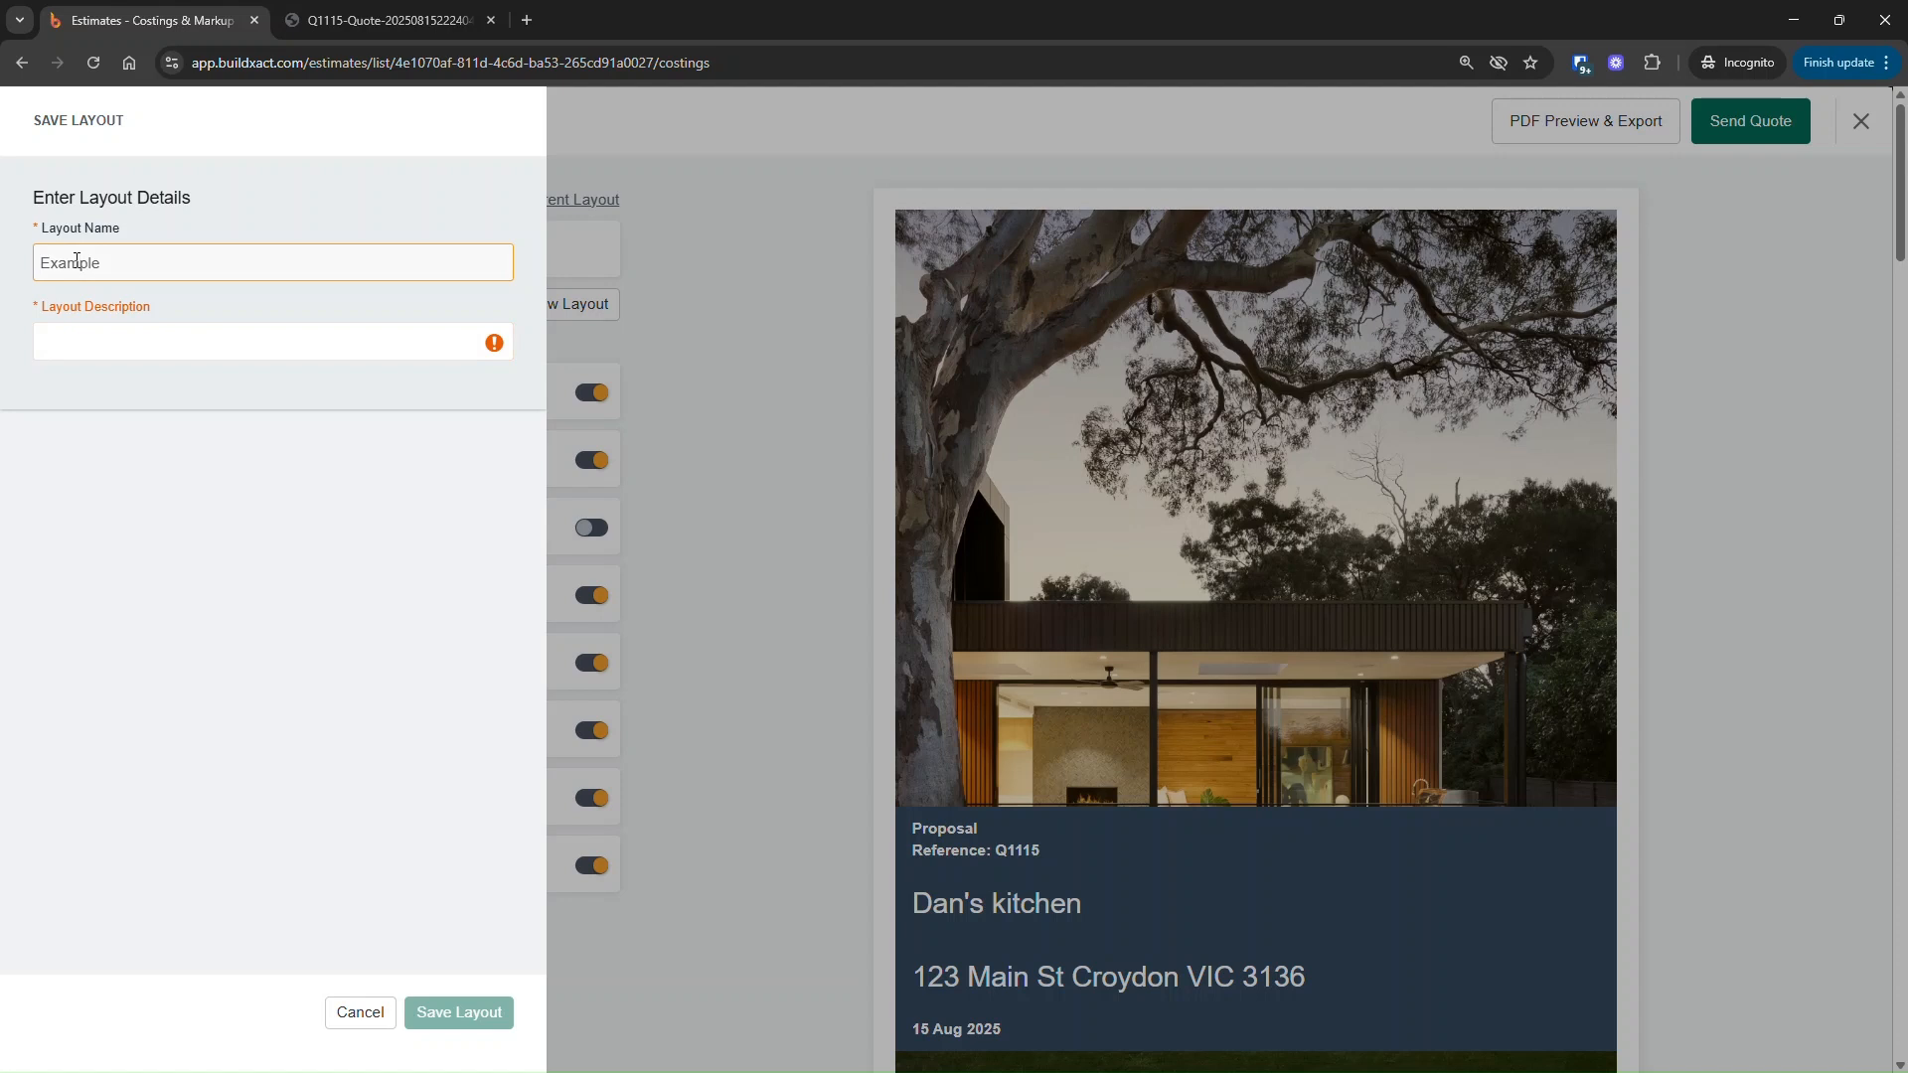
{"action": "left_click", "coordinate": [82, 346]}
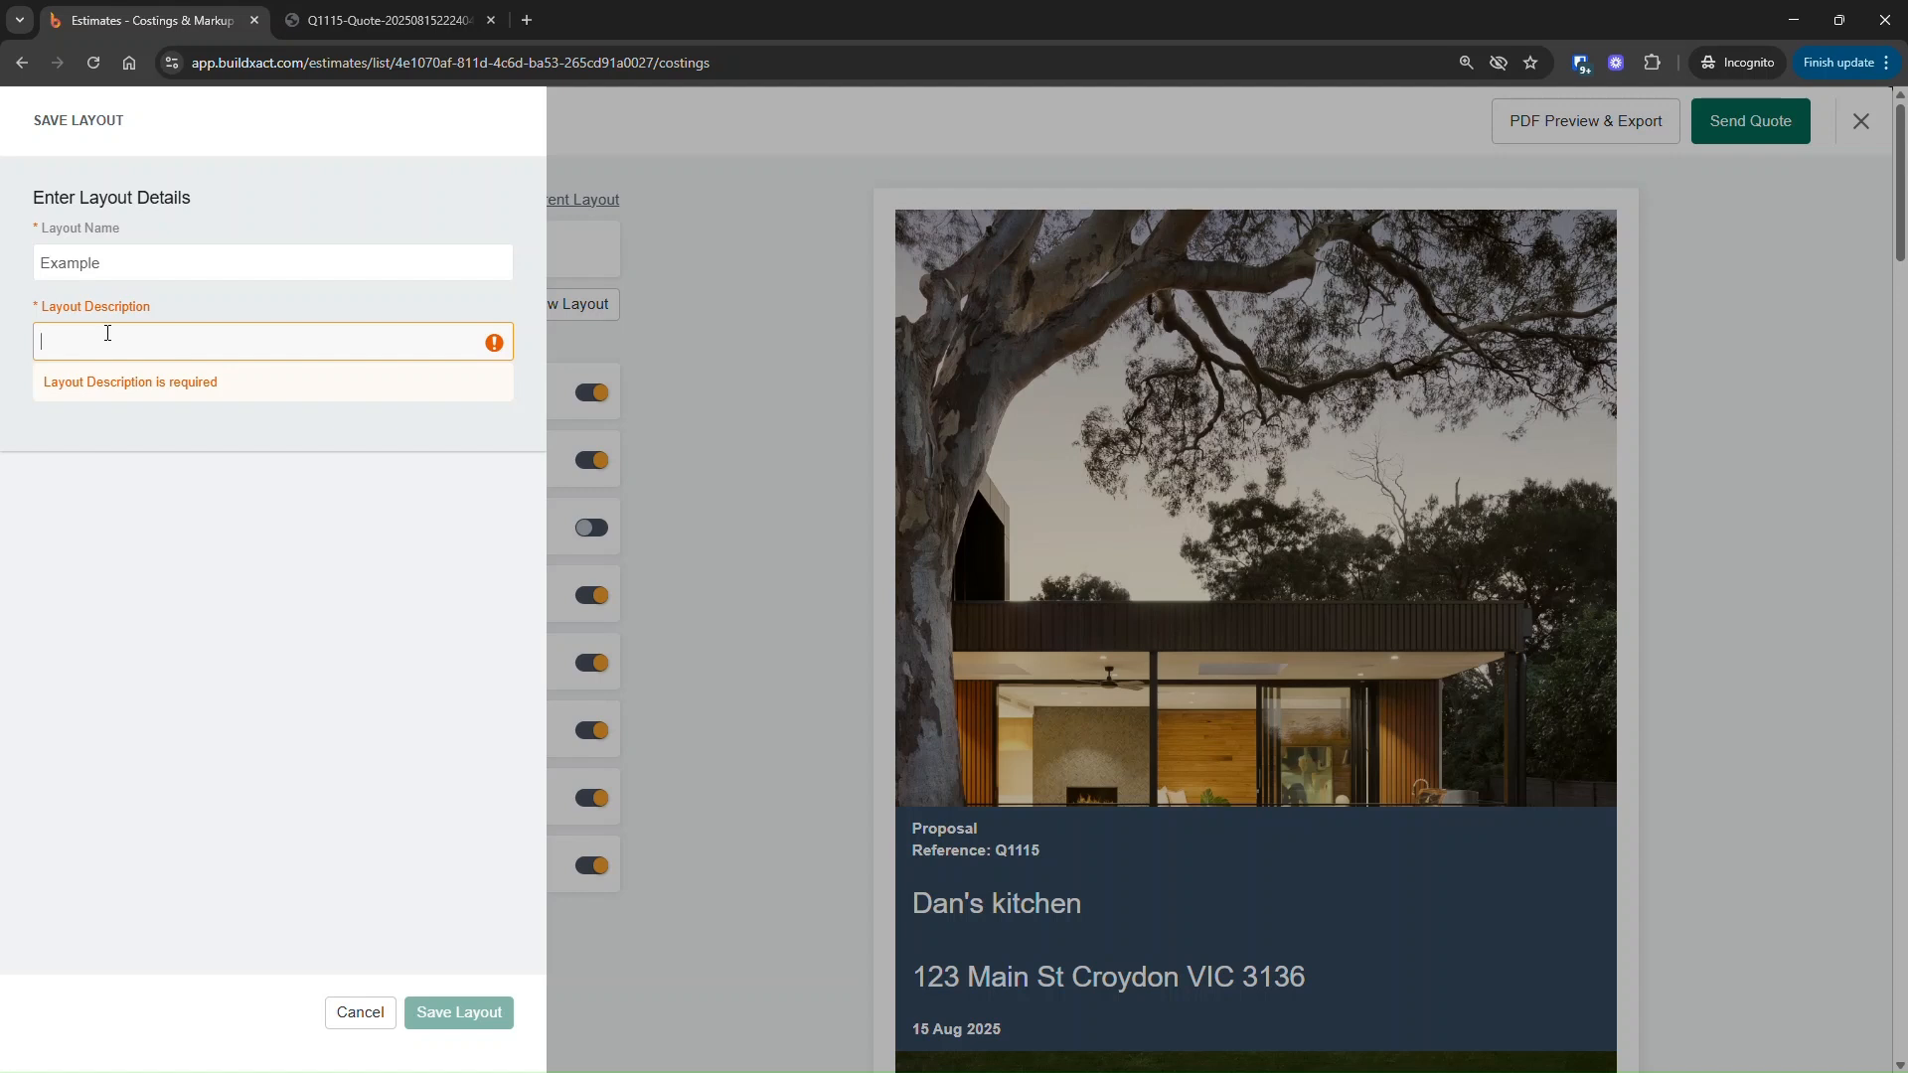
{"action": "type", "text": "Detailed brea"}
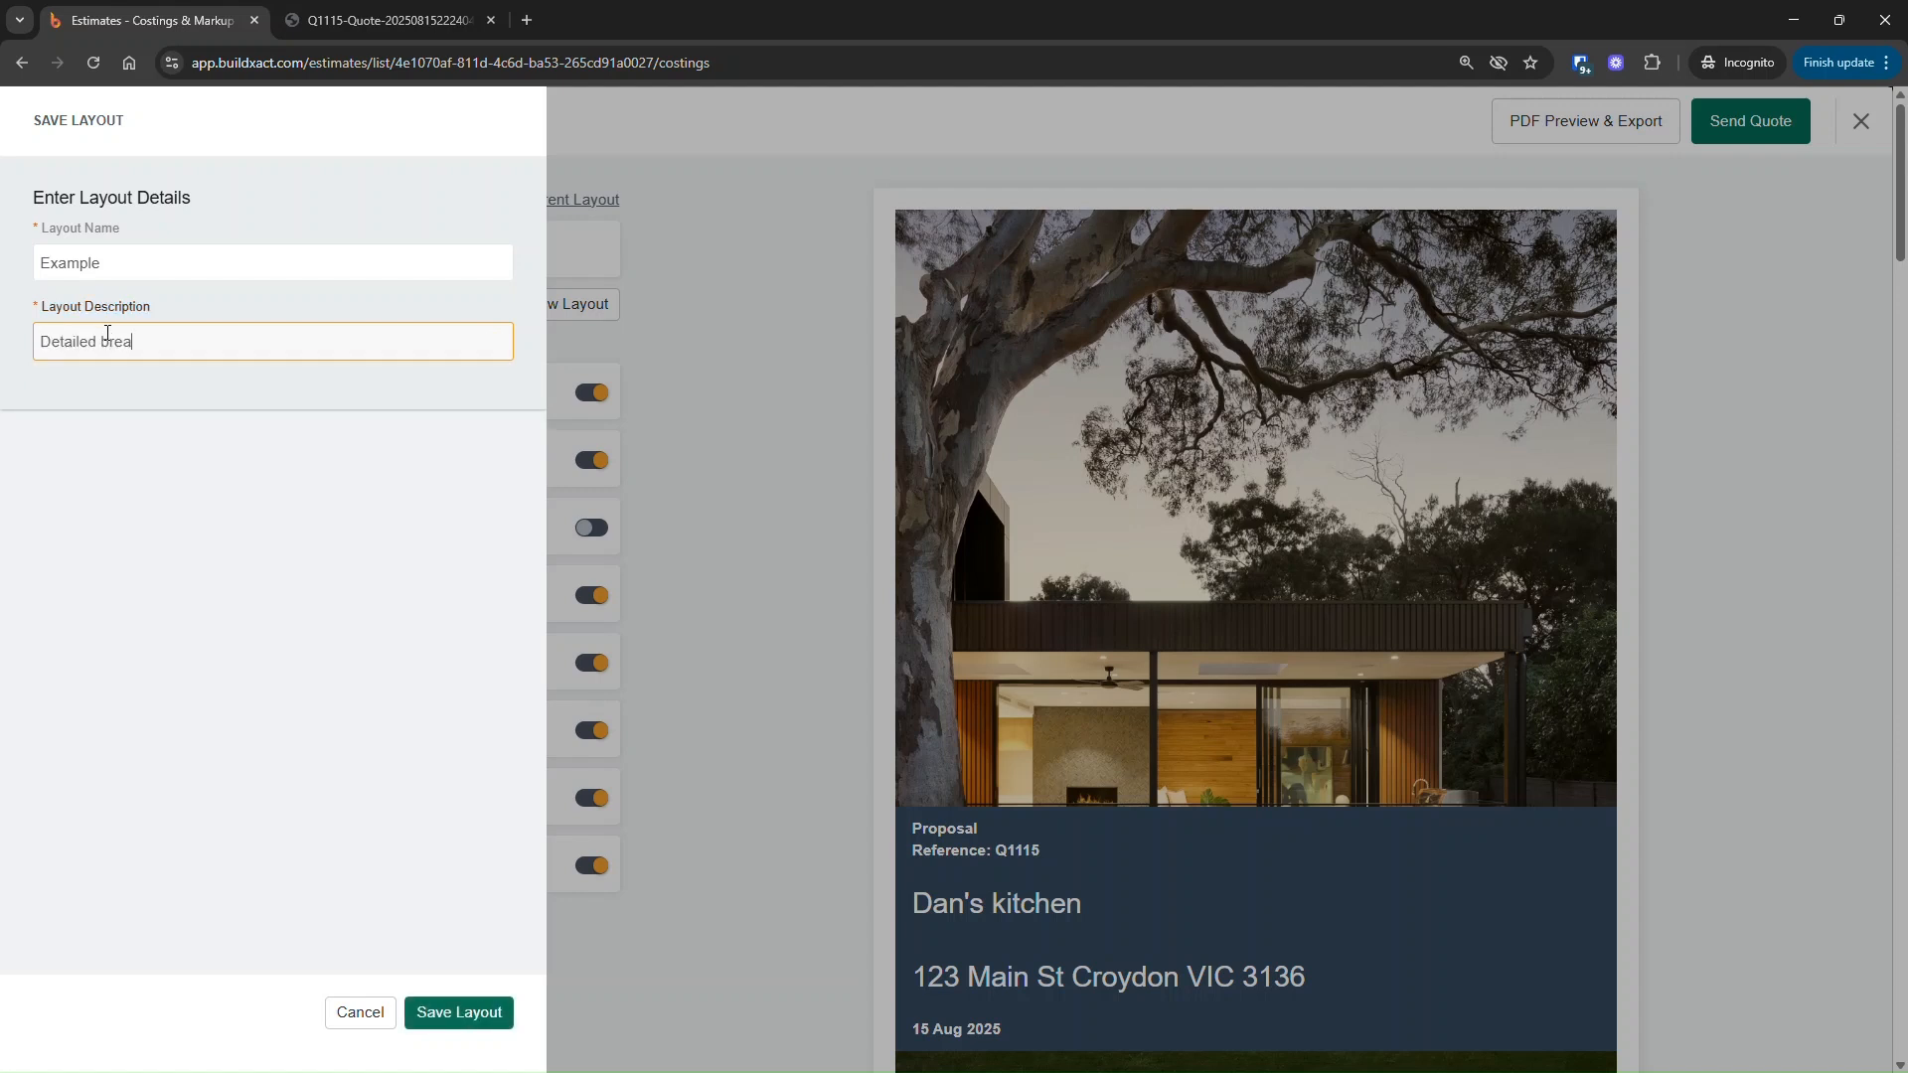
{"action": "type", "text": "kdown"}
{"action": "left_click", "coordinate": [488, 1015]}
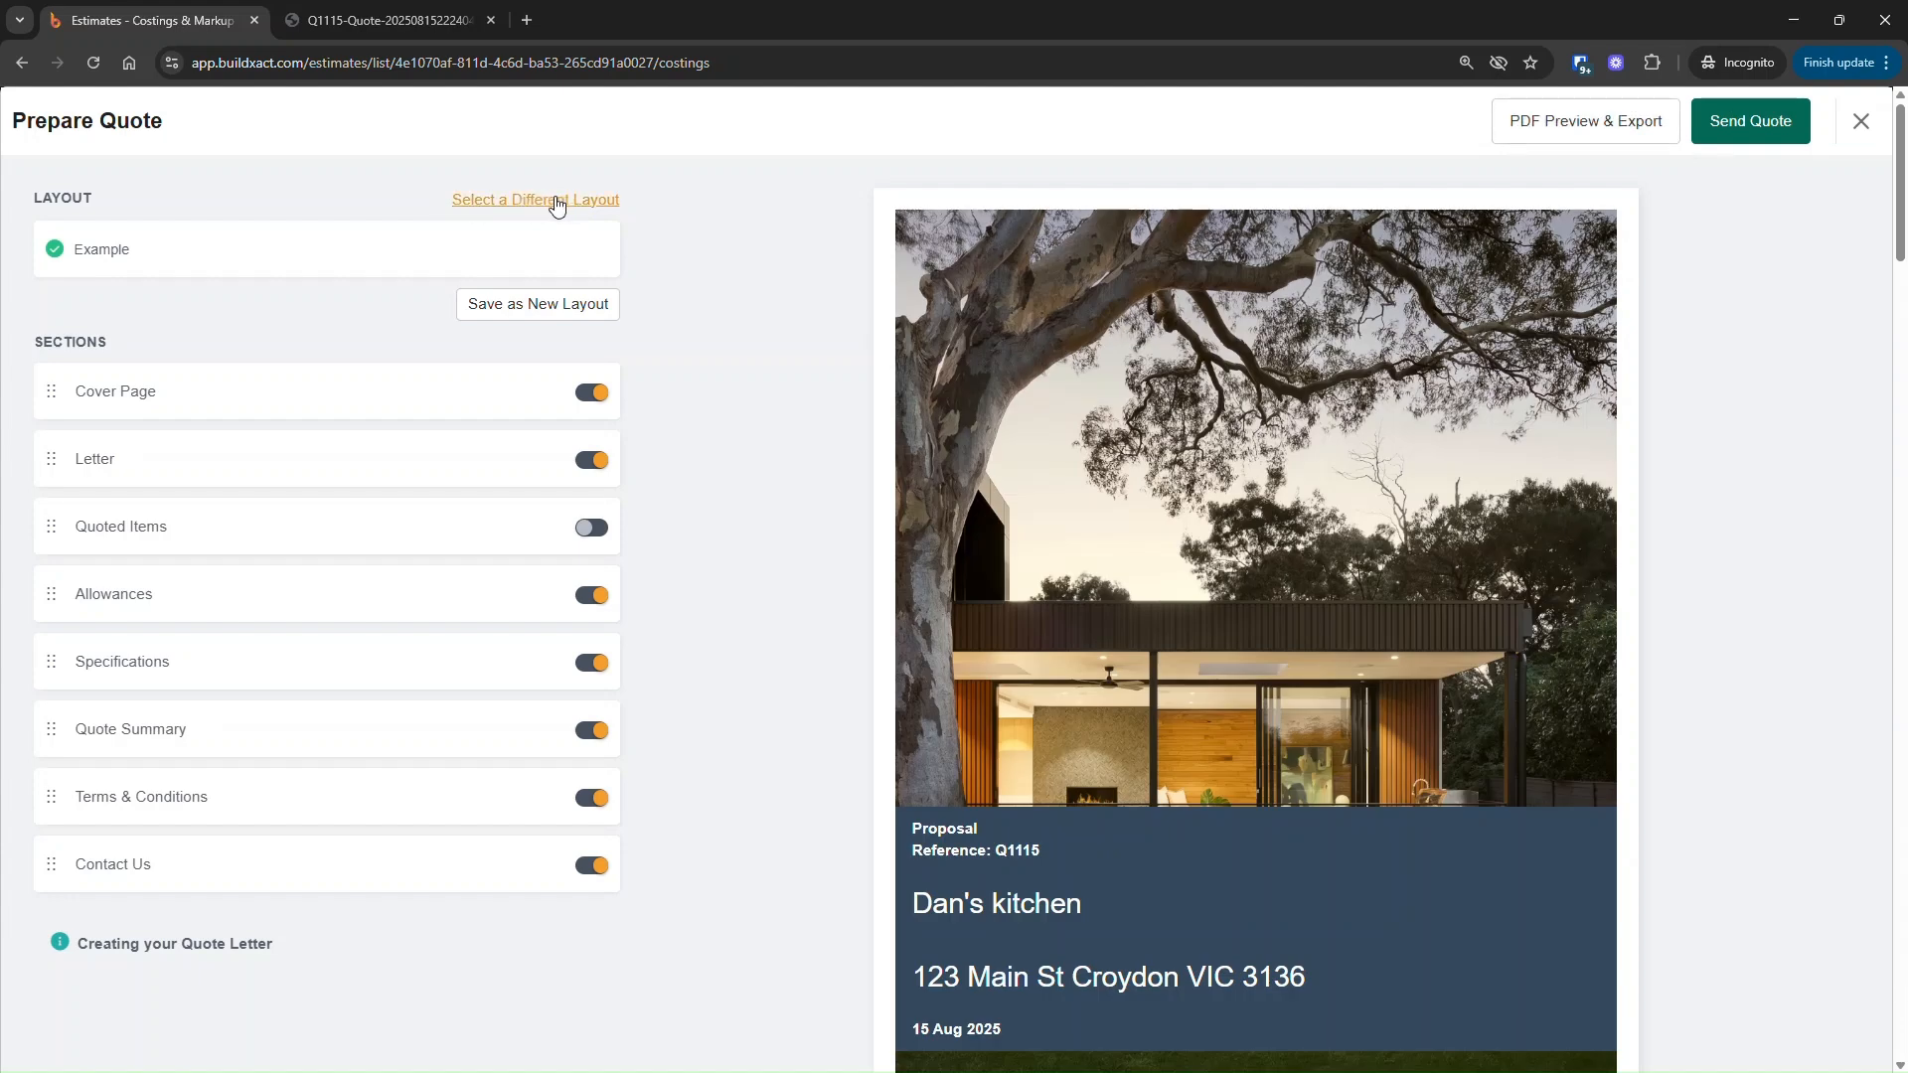
Browse the available quote layouts and examine the descriptions of Buildxact Customisable Layout and Branded Layout.
{"action": "left_click", "coordinate": [558, 200]}
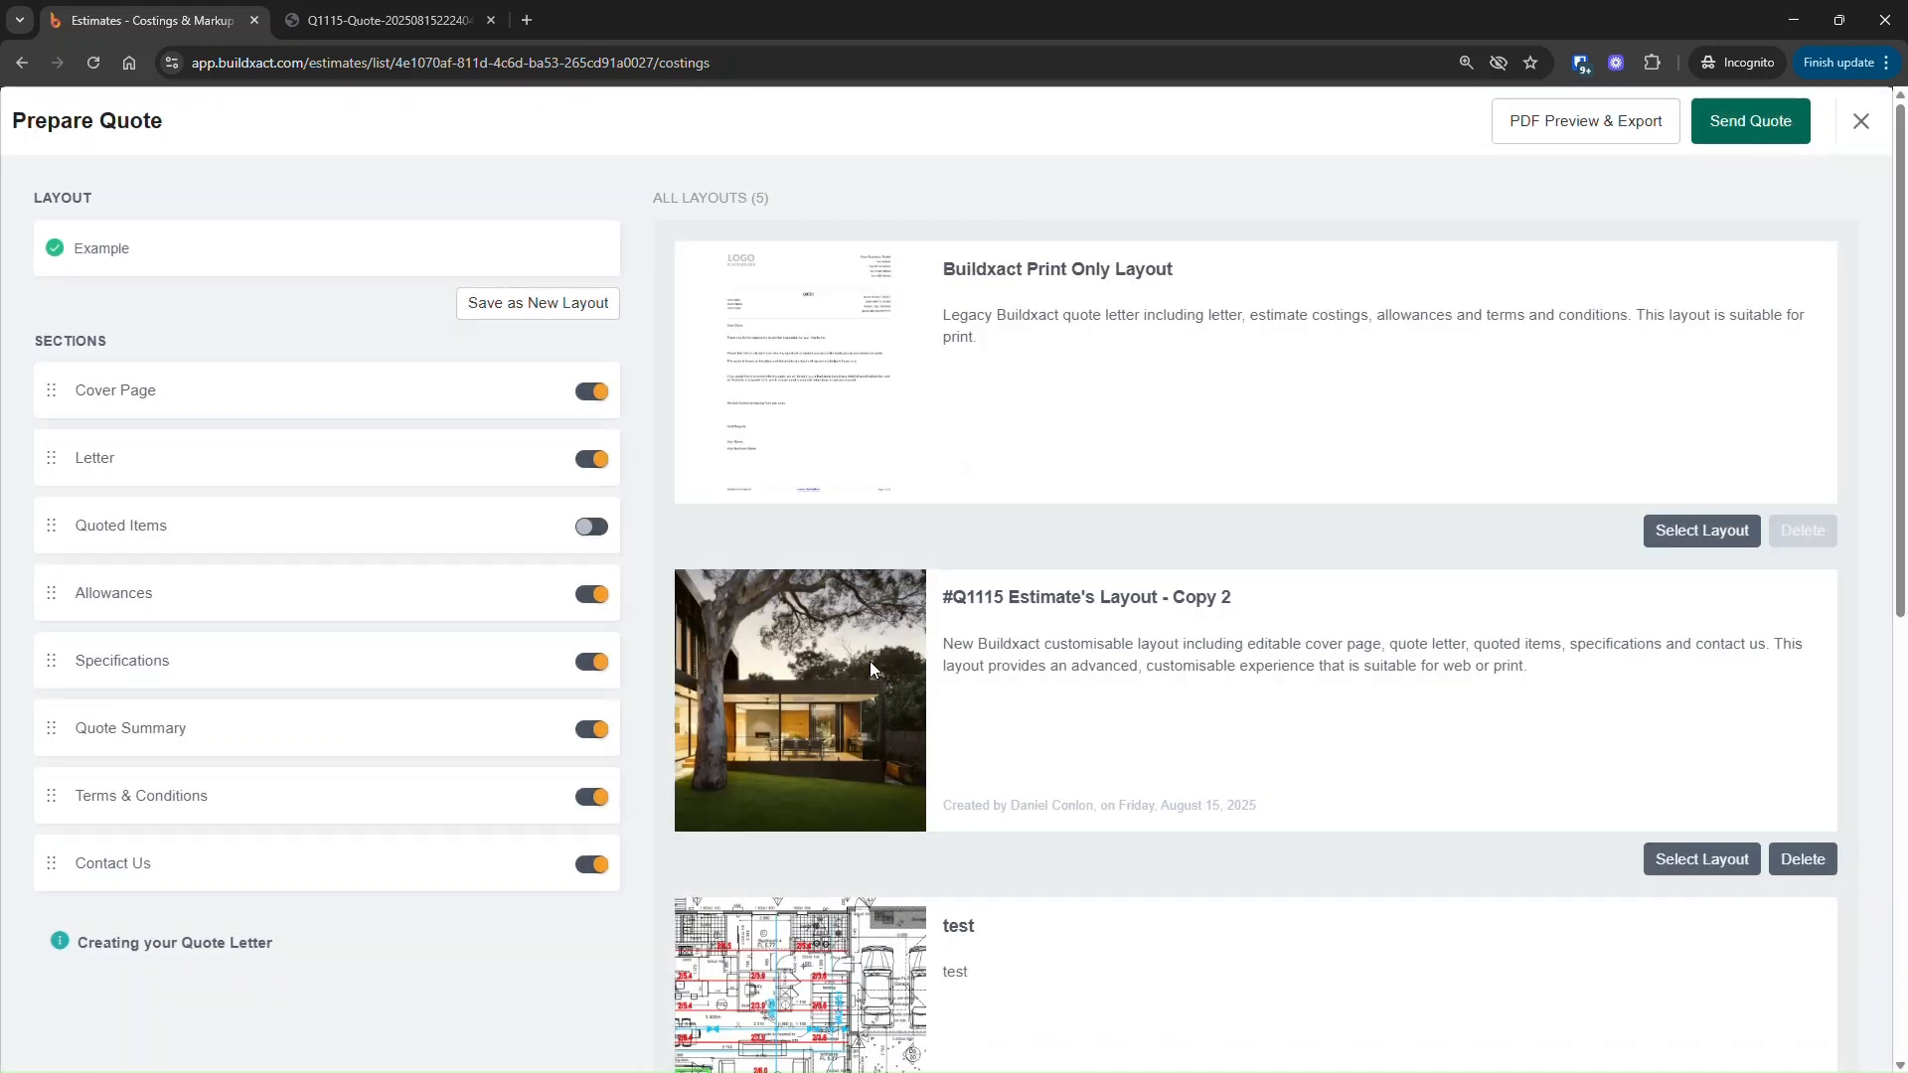
{"action": "scroll", "coordinate": [914, 610], "scroll_direction": "down", "scroll_amount": 6}
{"action": "scroll", "coordinate": [989, 533], "scroll_direction": "up", "scroll_amount": 6}
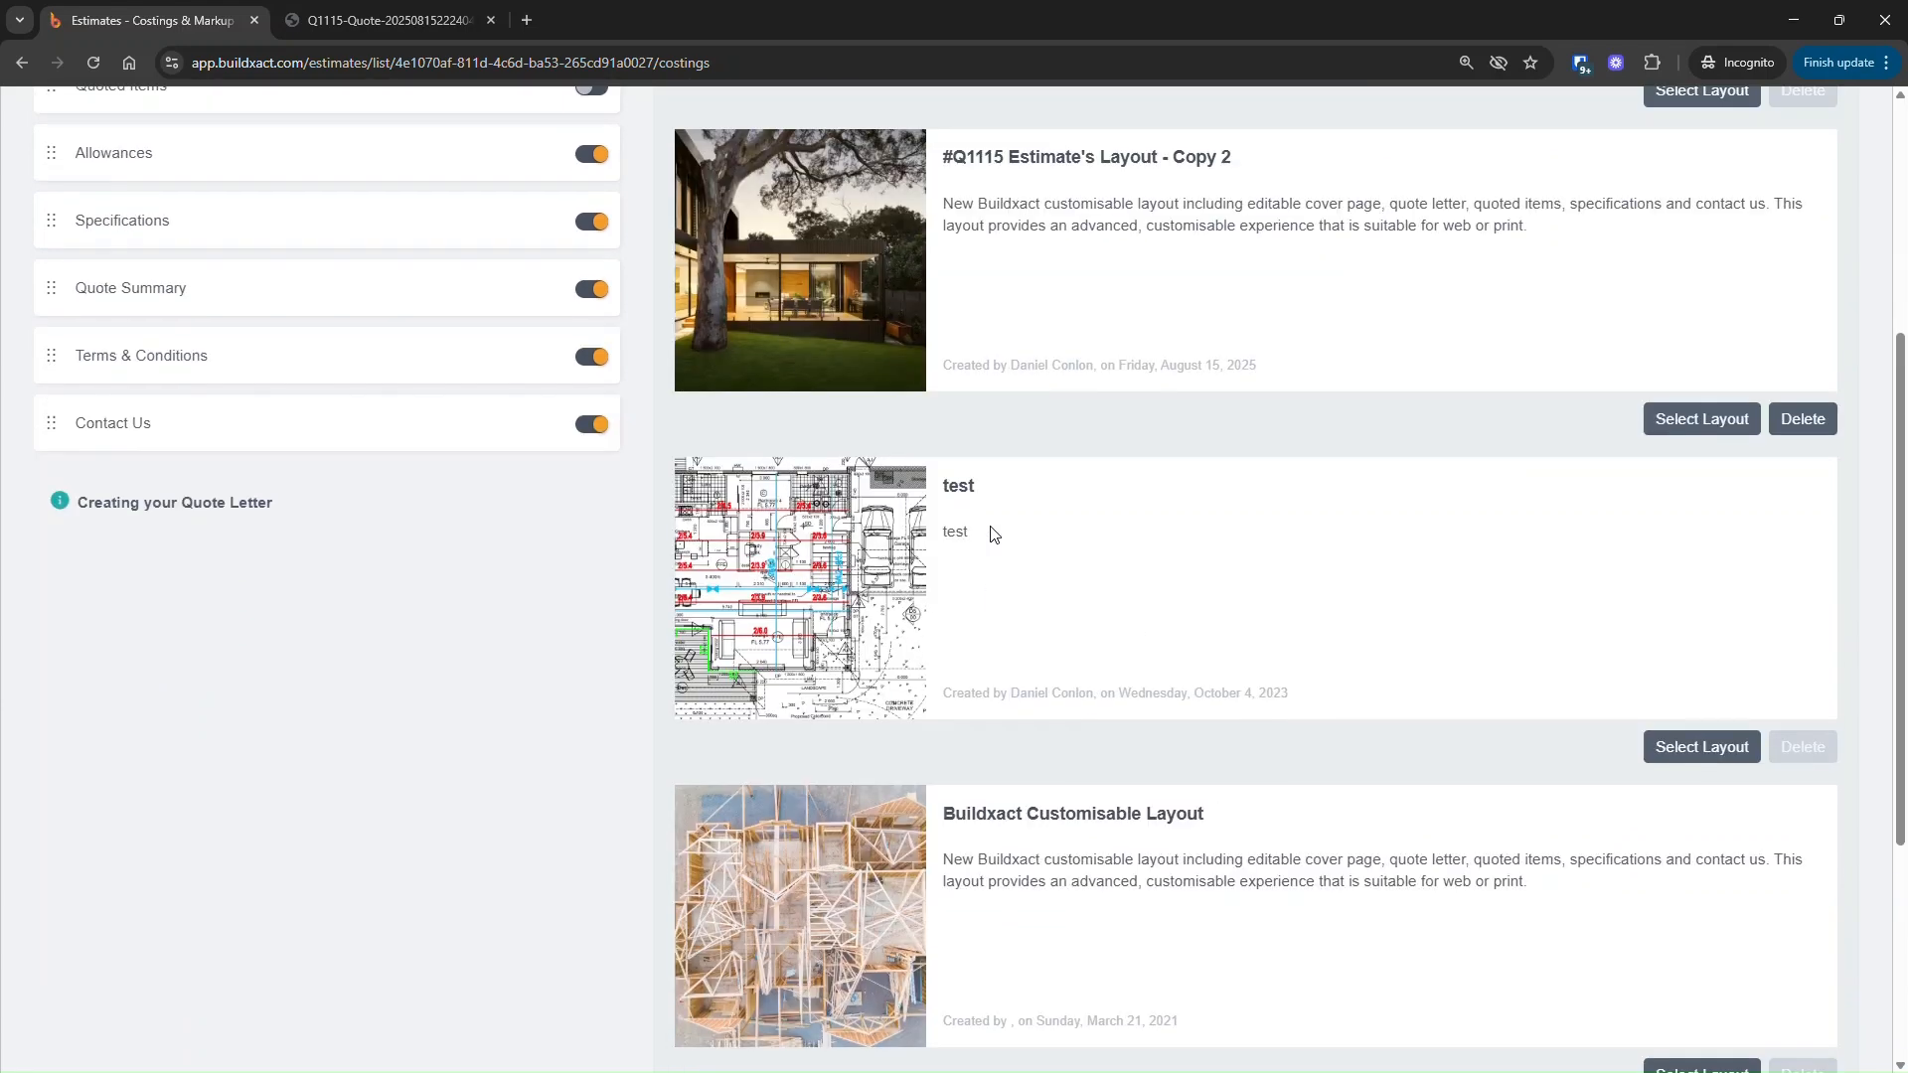
{"action": "scroll", "coordinate": [989, 533], "scroll_direction": "down", "scroll_amount": 4}
{"action": "scroll", "coordinate": [996, 556], "scroll_direction": "down", "scroll_amount": 3}
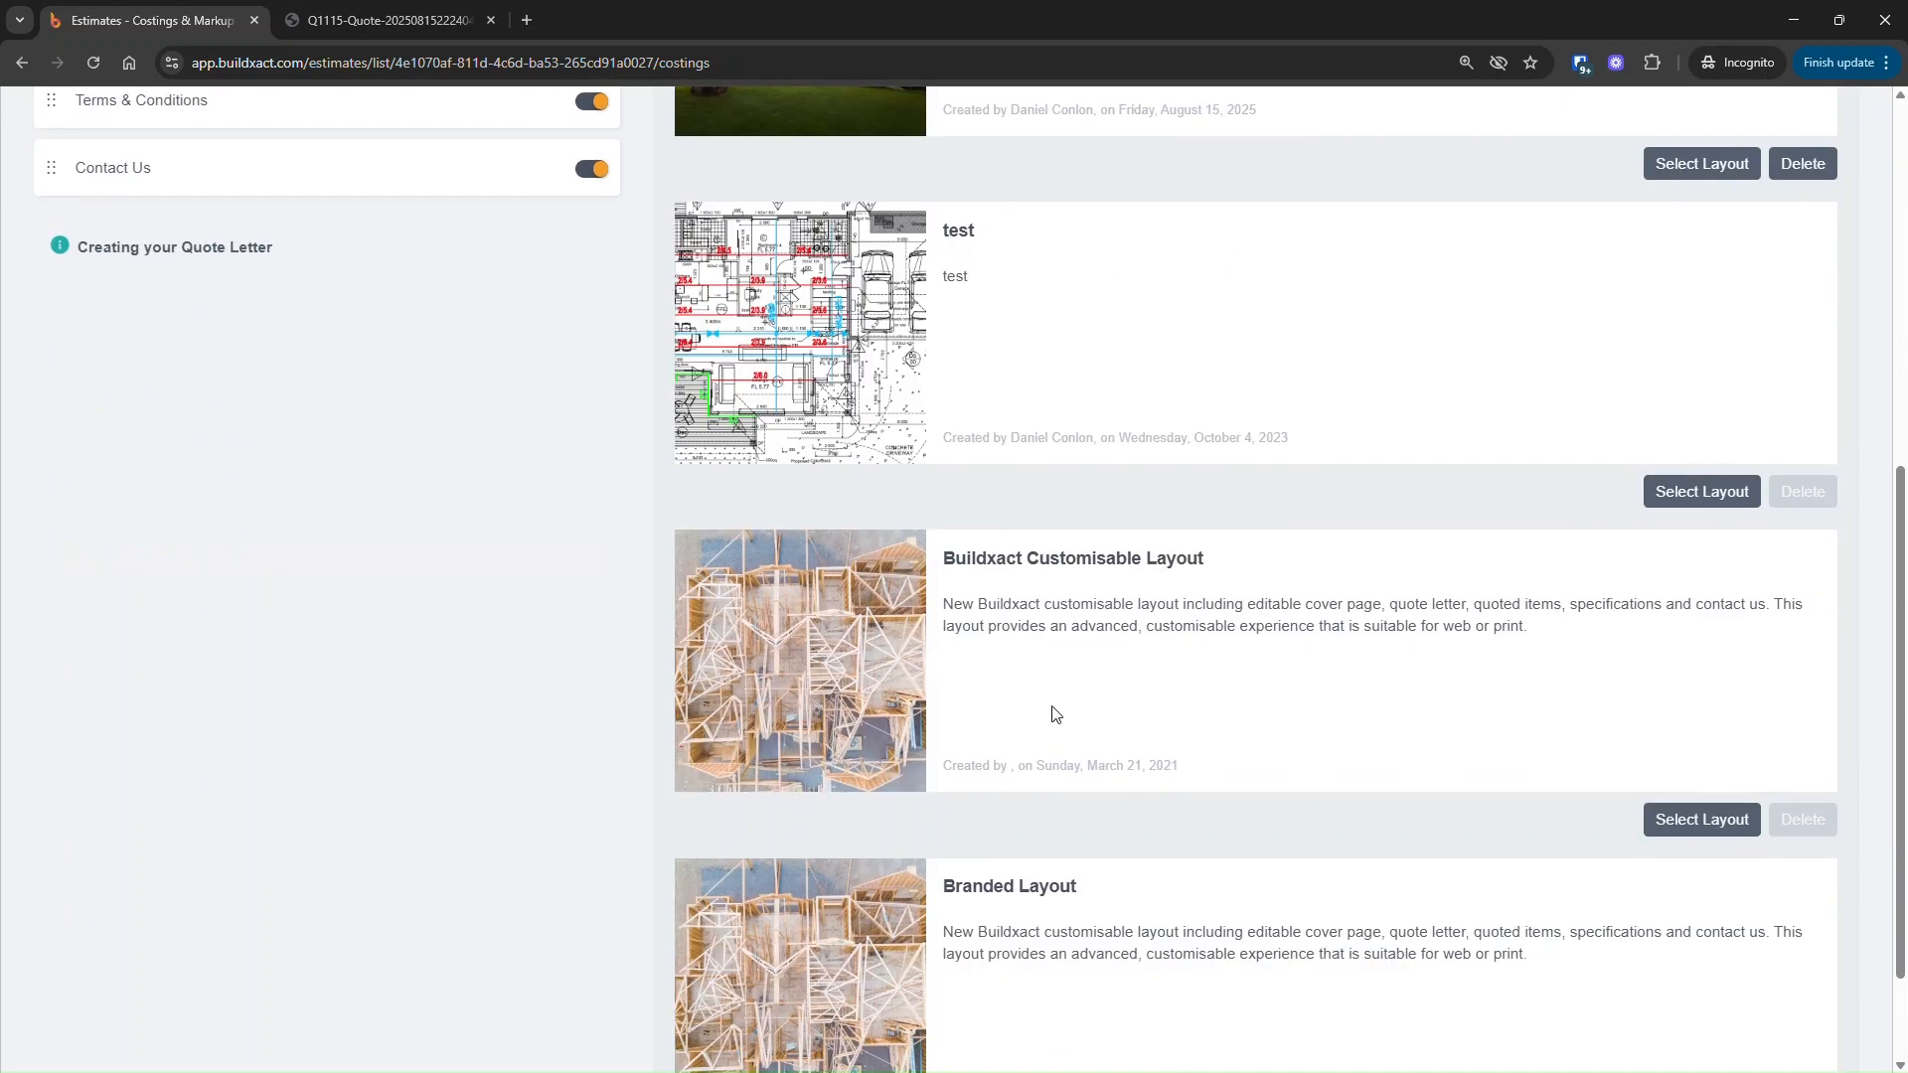
{"action": "scroll", "coordinate": [930, 864], "scroll_direction": "down", "scroll_amount": 2}
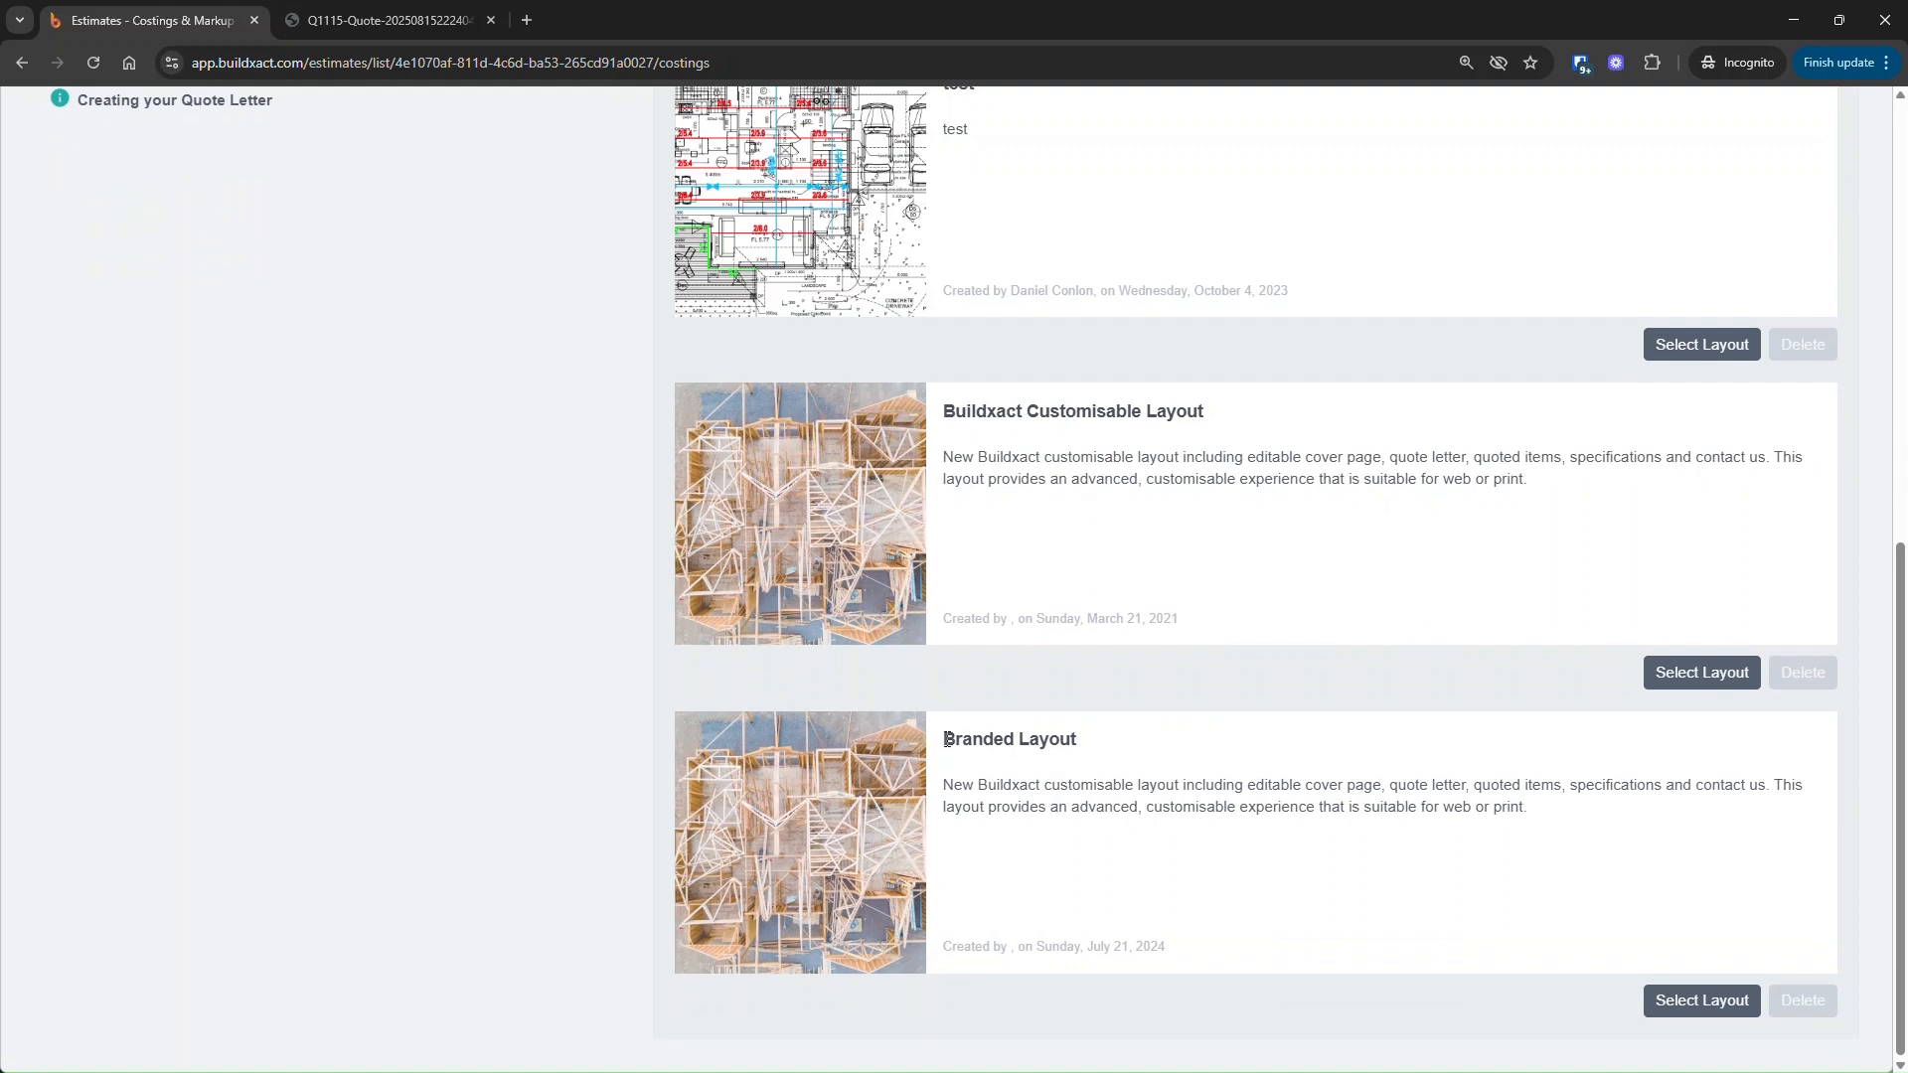
{"action": "left_click_drag", "start_coordinate": [946, 740], "coordinate": [1600, 831]}
{"action": "left_click_drag", "start_coordinate": [946, 431], "coordinate": [1289, 529]}
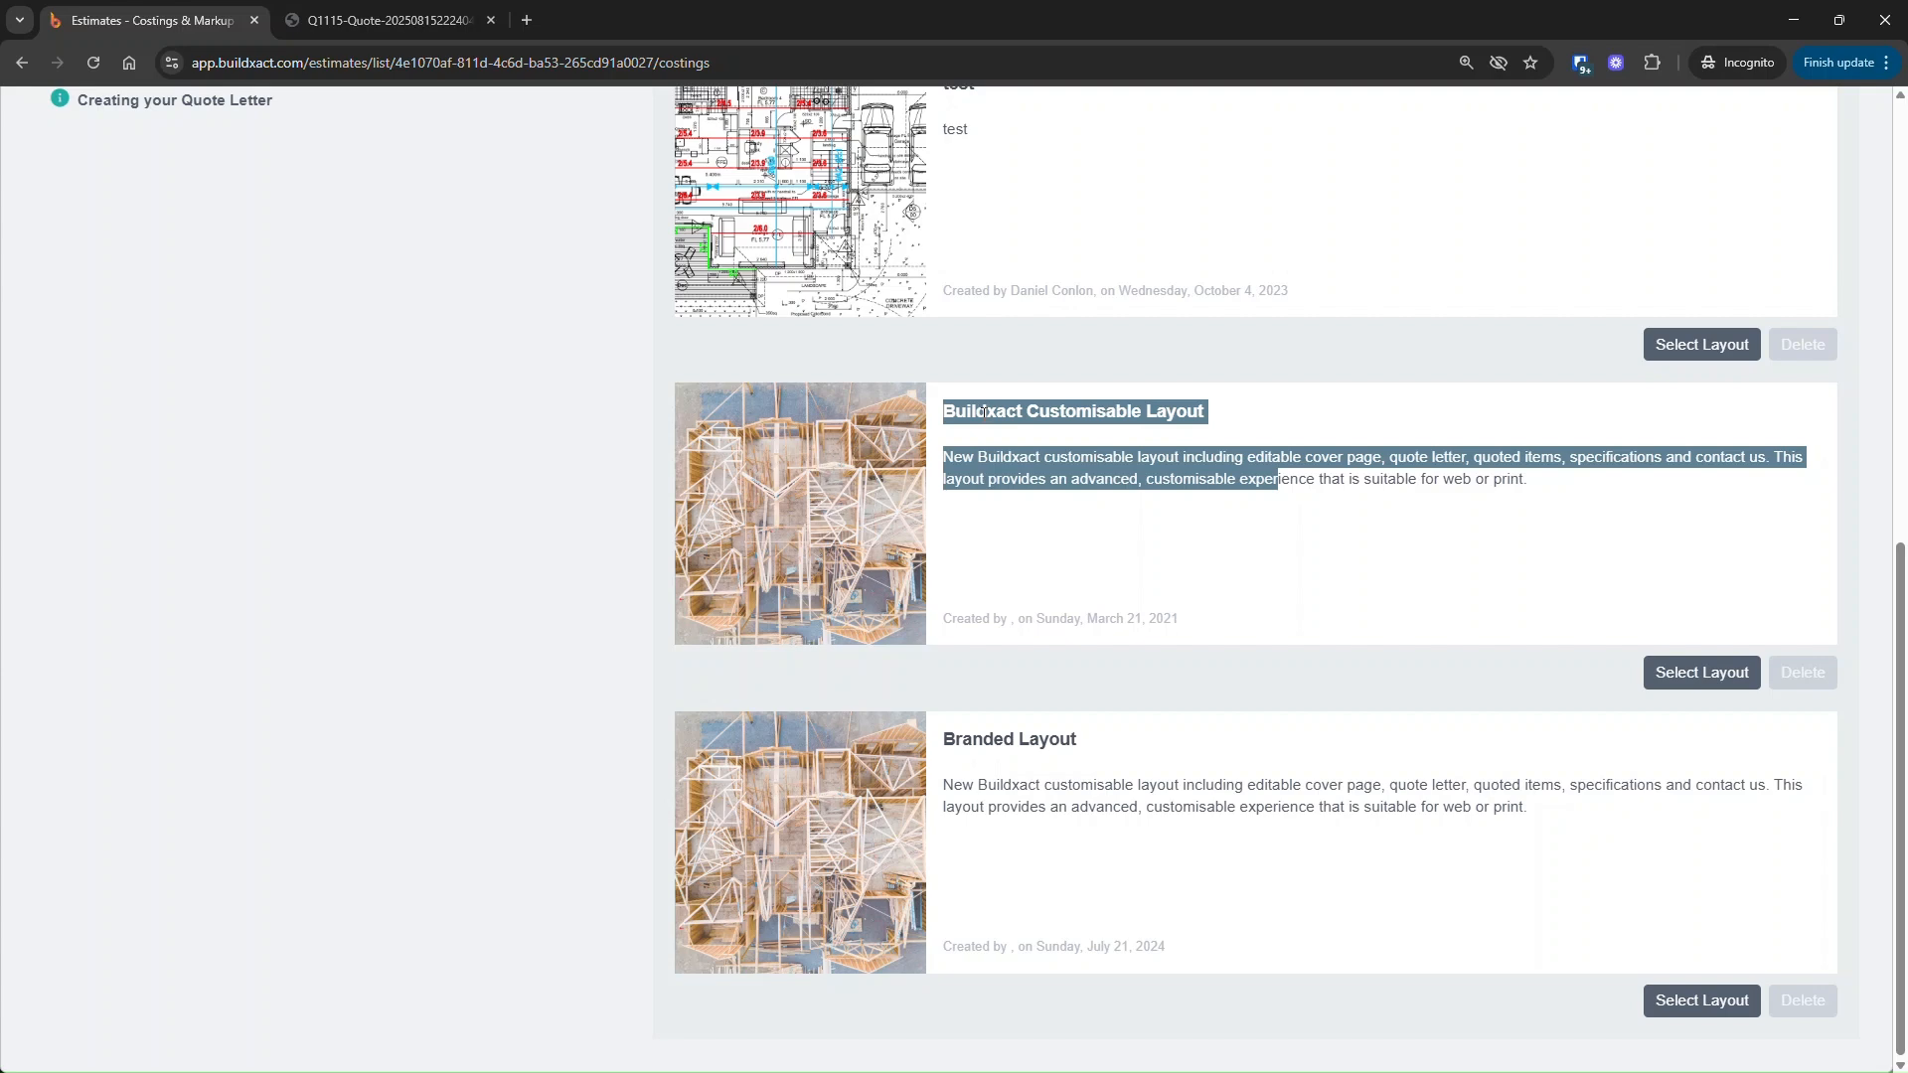
{"action": "scroll", "coordinate": [1301, 605], "scroll_direction": "up", "scroll_amount": 7}
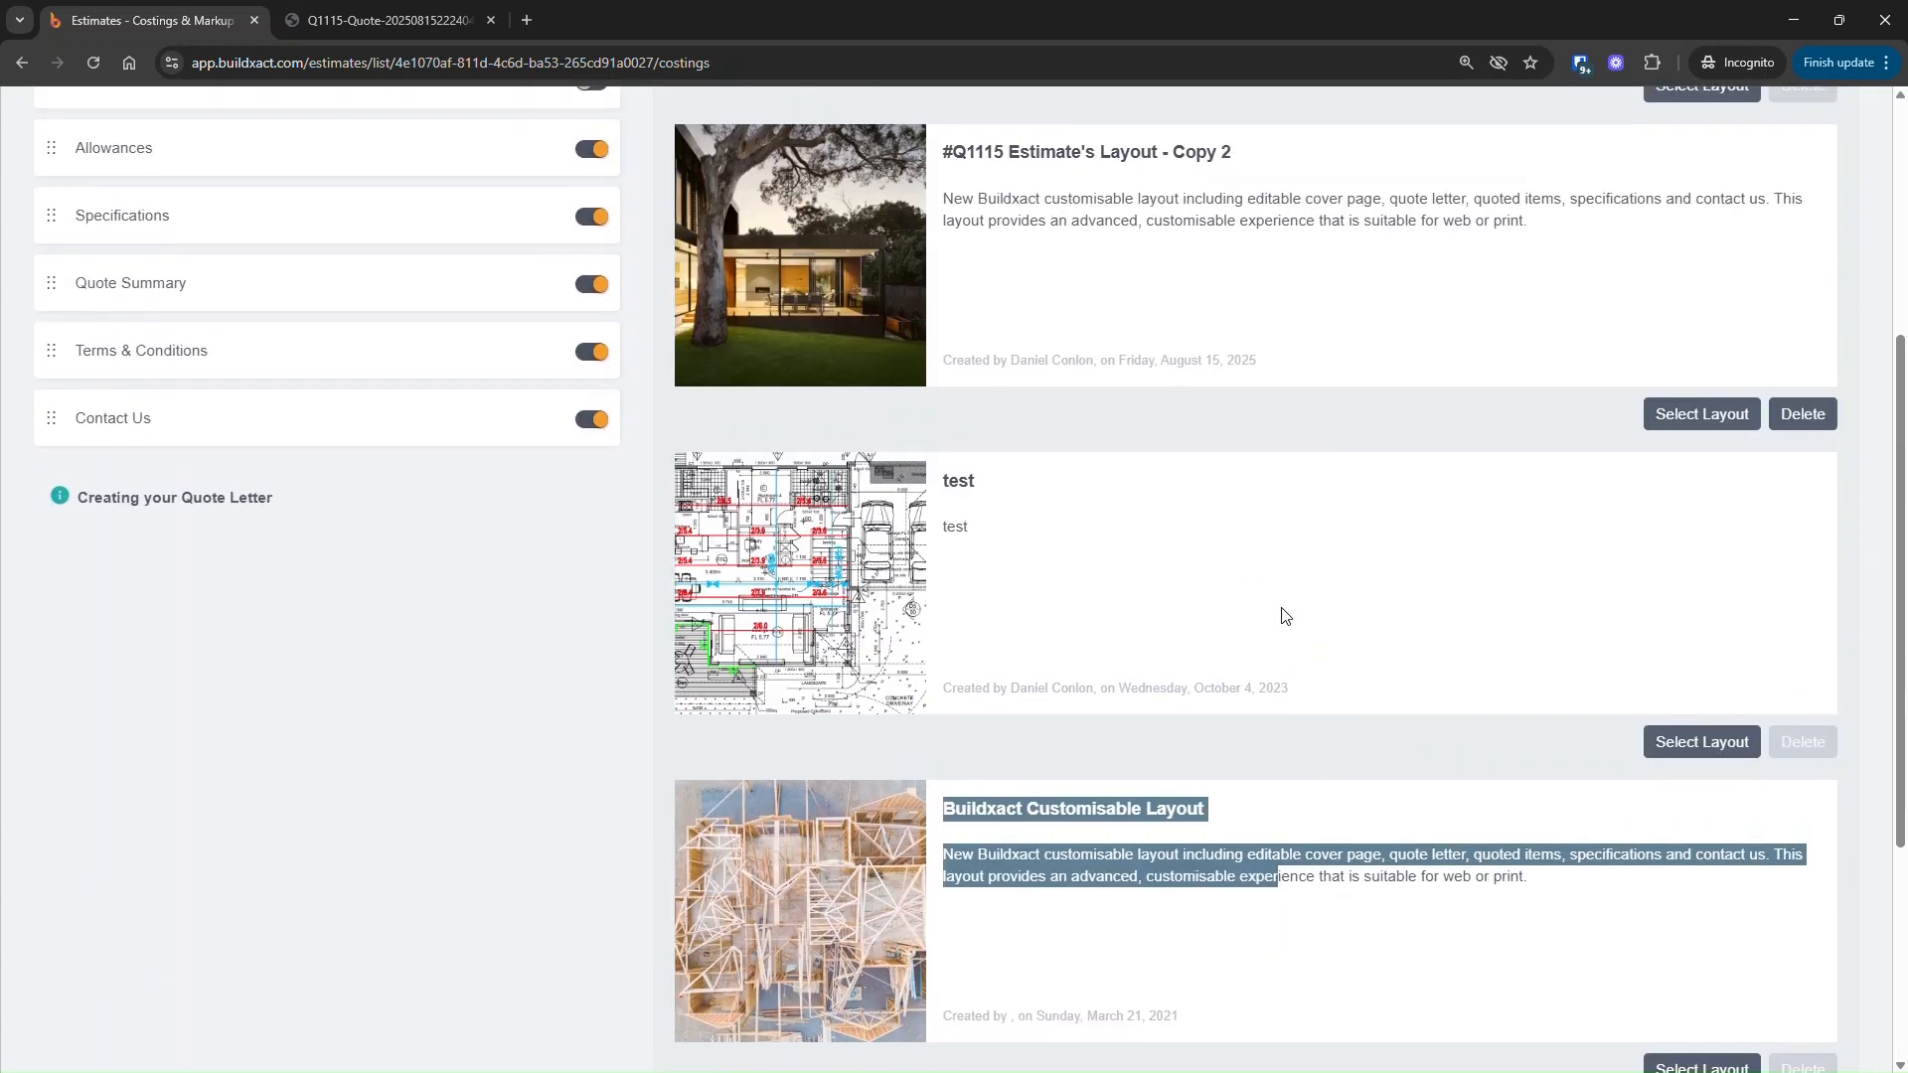
Review the Cover Page settings and the full quote preview, and switch the Cover Page section on.
{"action": "scroll", "coordinate": [413, 266], "scroll_direction": "up", "scroll_amount": 2}
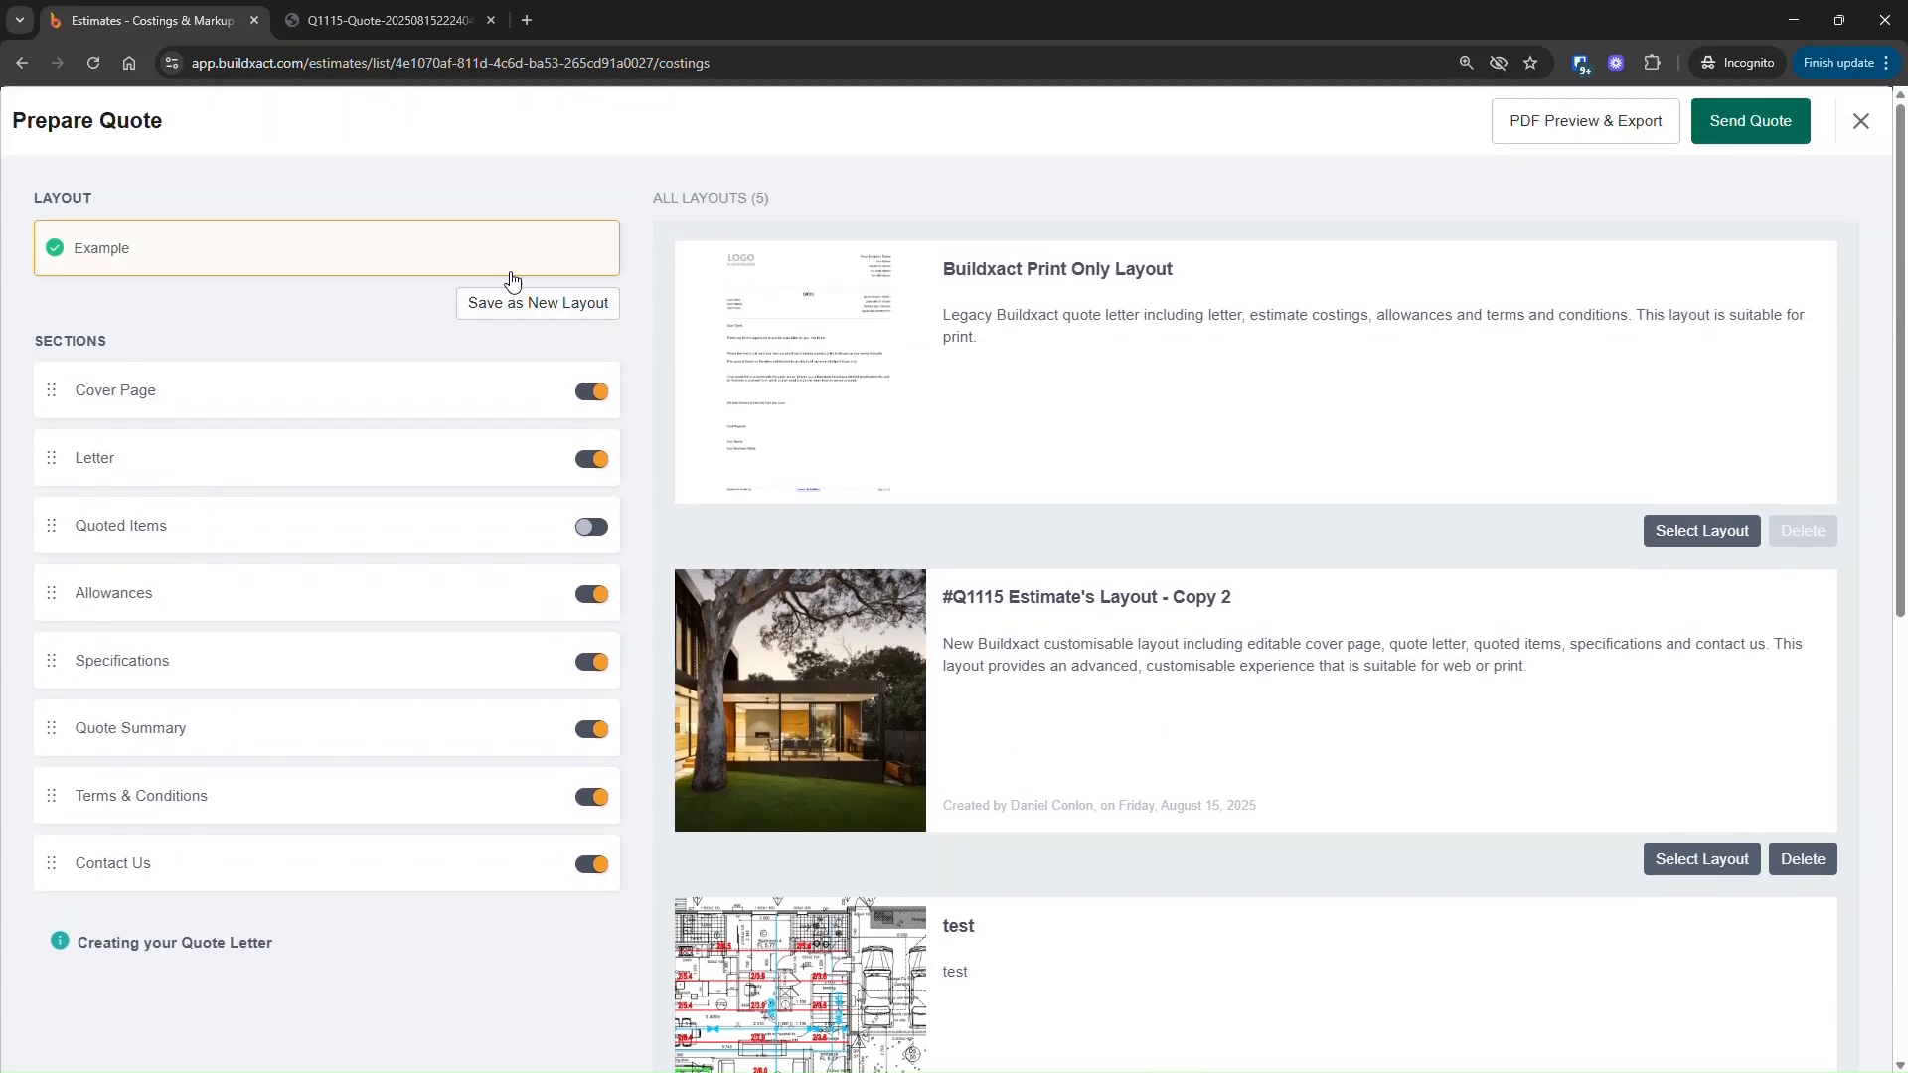
{"action": "left_click", "coordinate": [355, 389]}
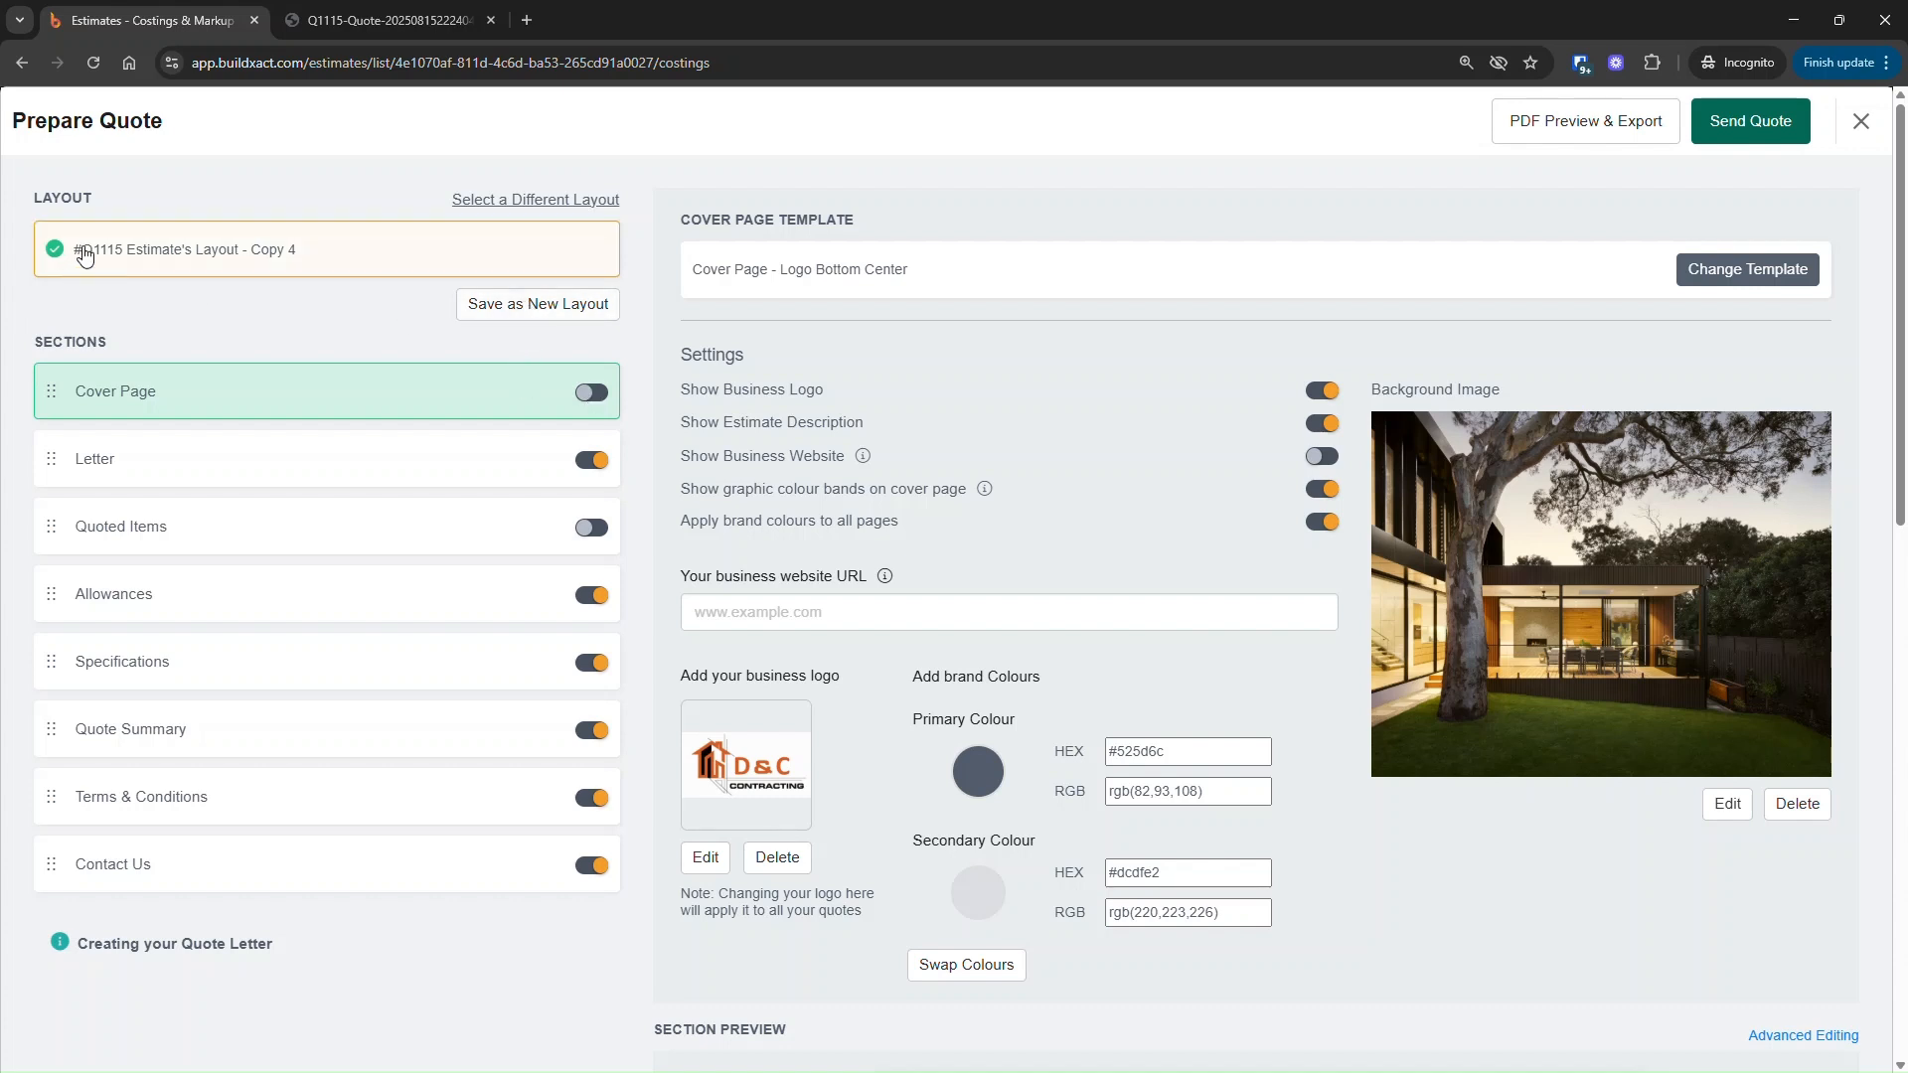
{"action": "left_click", "coordinate": [294, 260]}
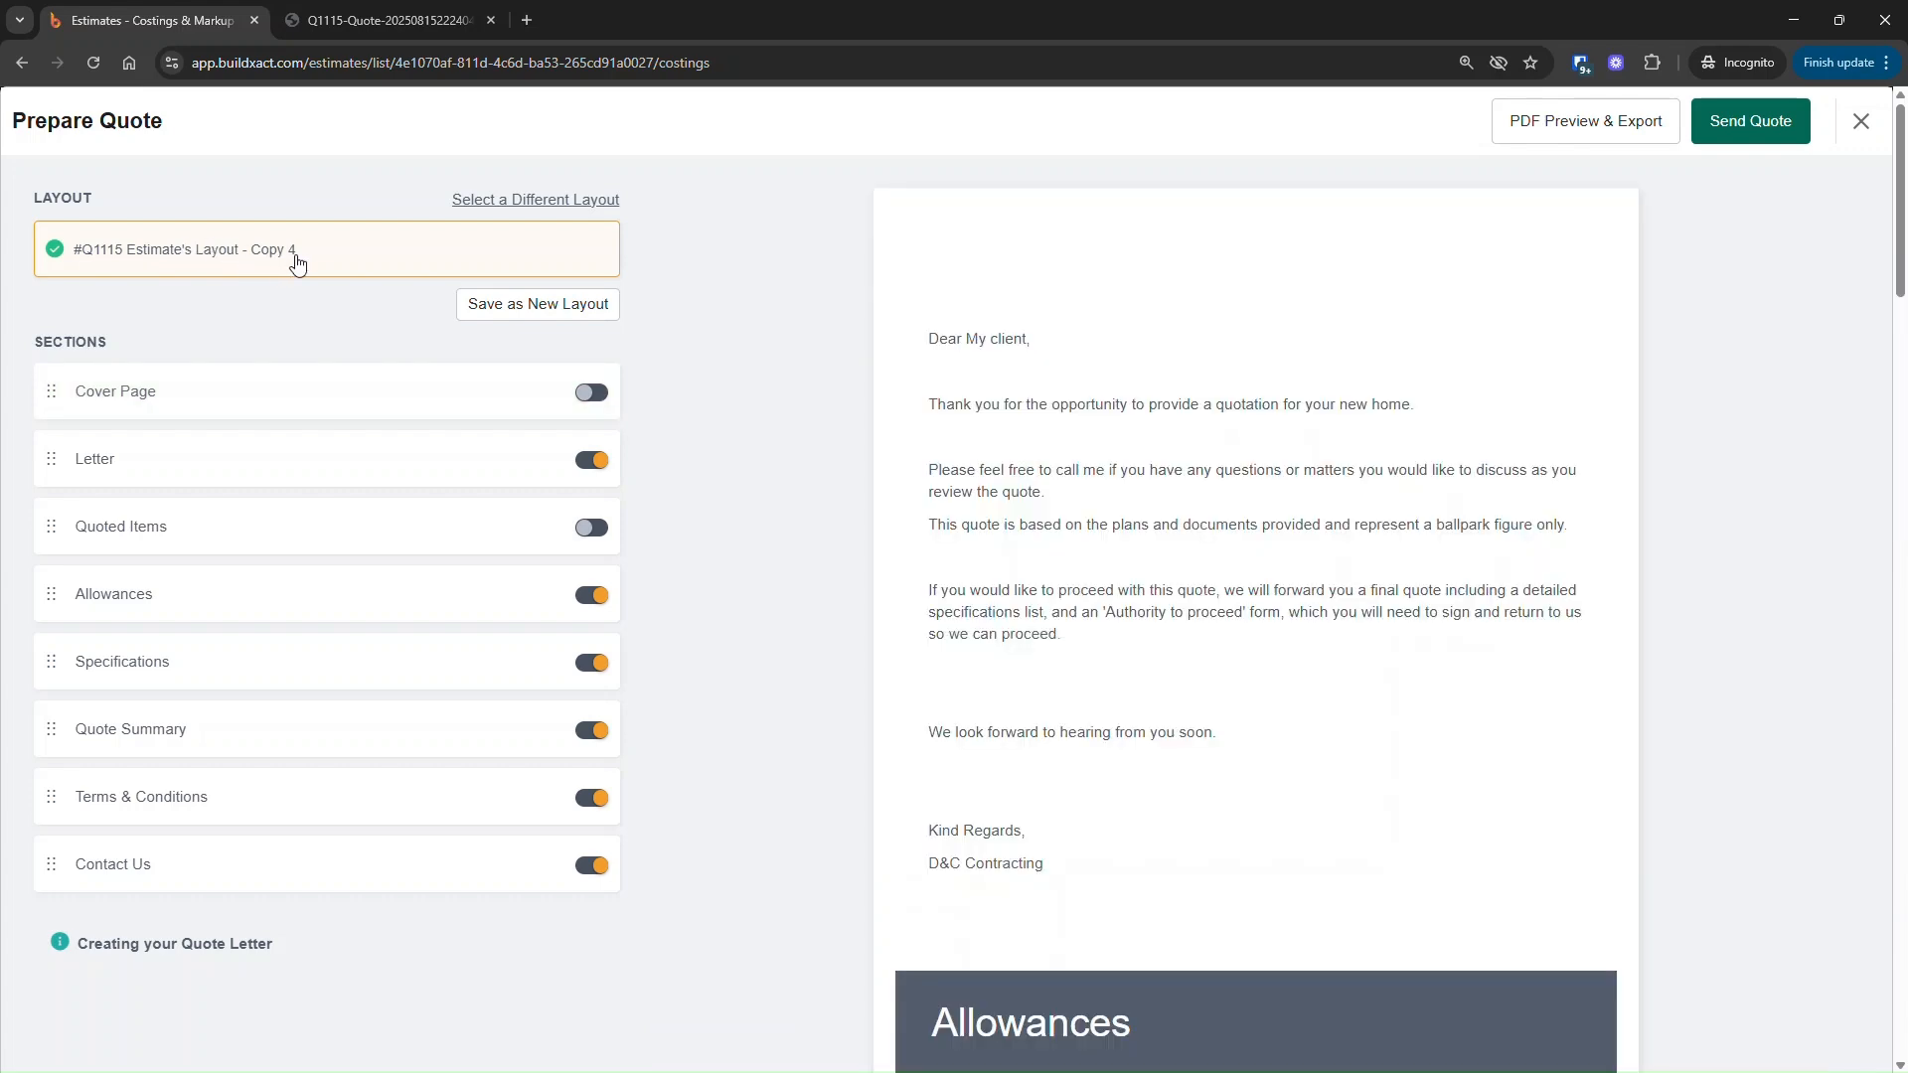
{"action": "left_click", "coordinate": [591, 391]}
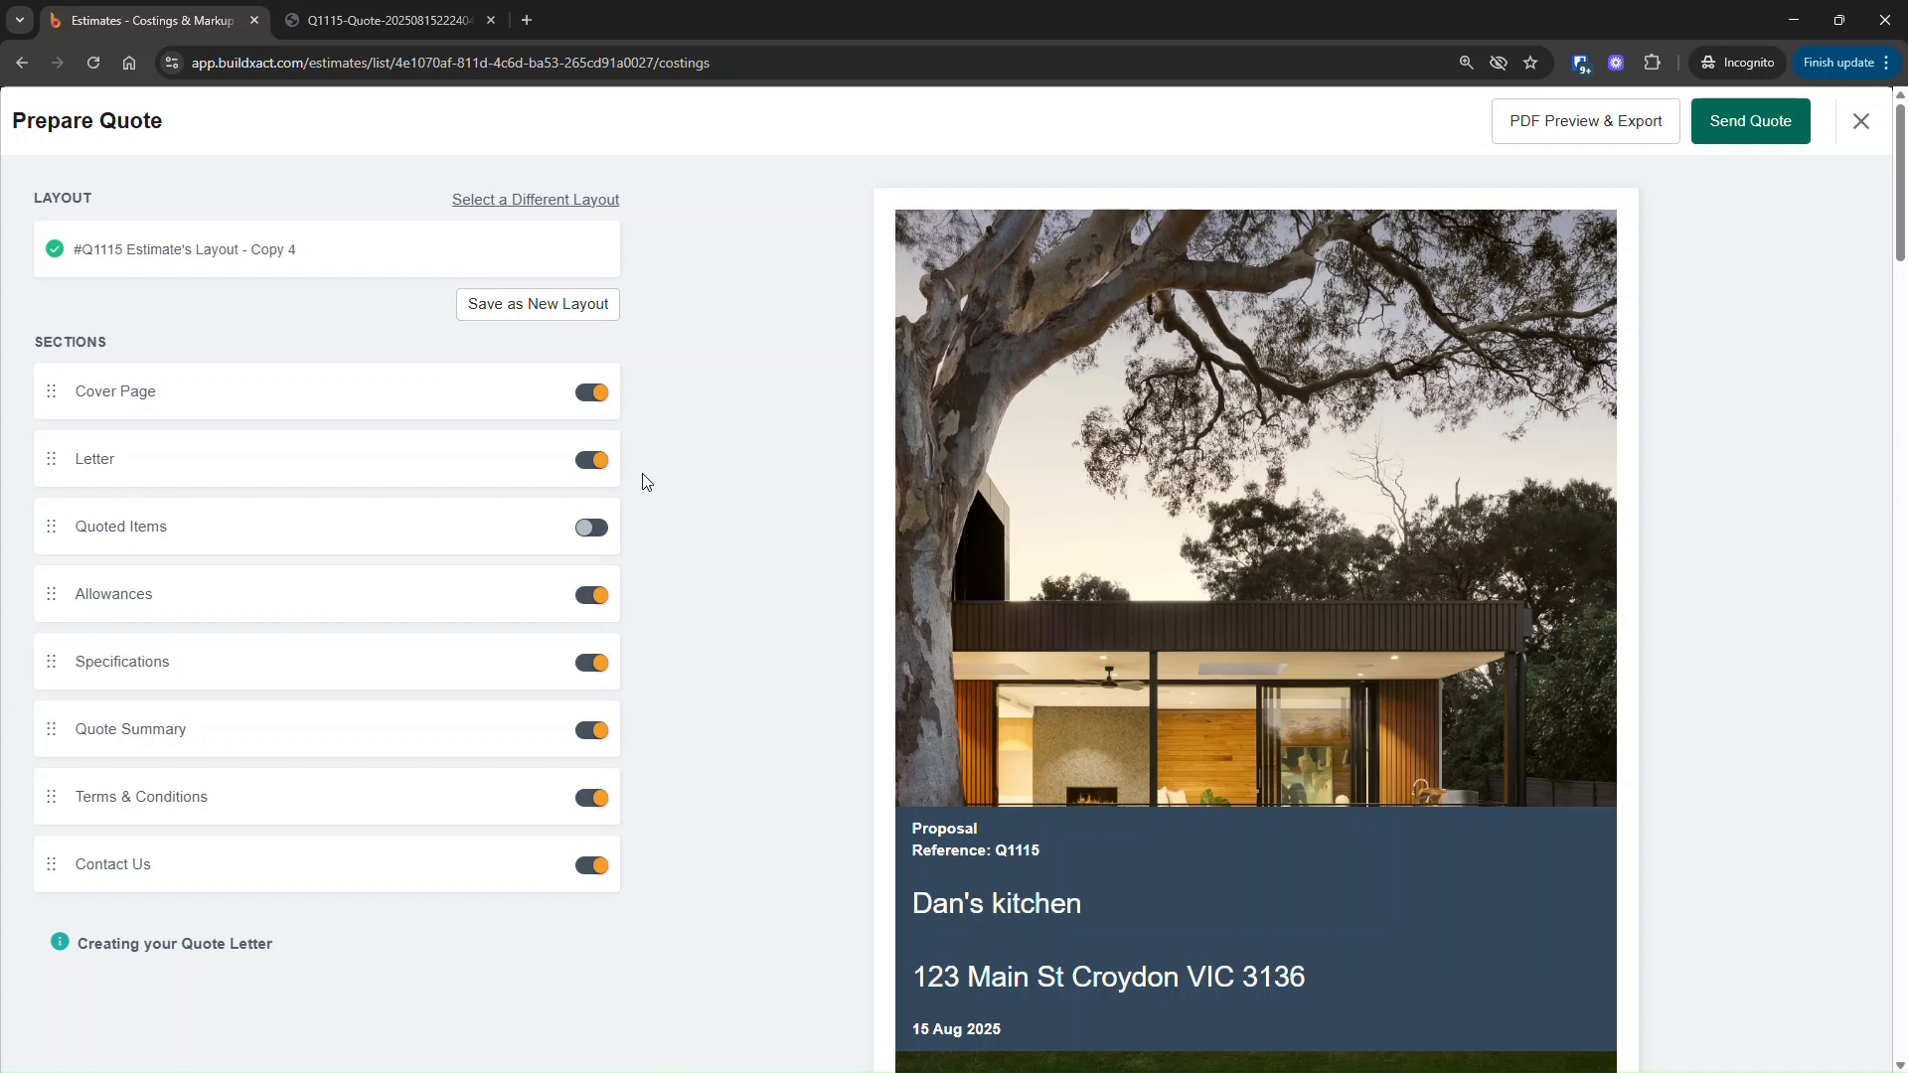
Open Advanced Editing for the Specifications section and examine the "Specifications & Inclusions" heading's HTML, row columns and background colour options.
{"action": "left_click", "coordinate": [334, 673]}
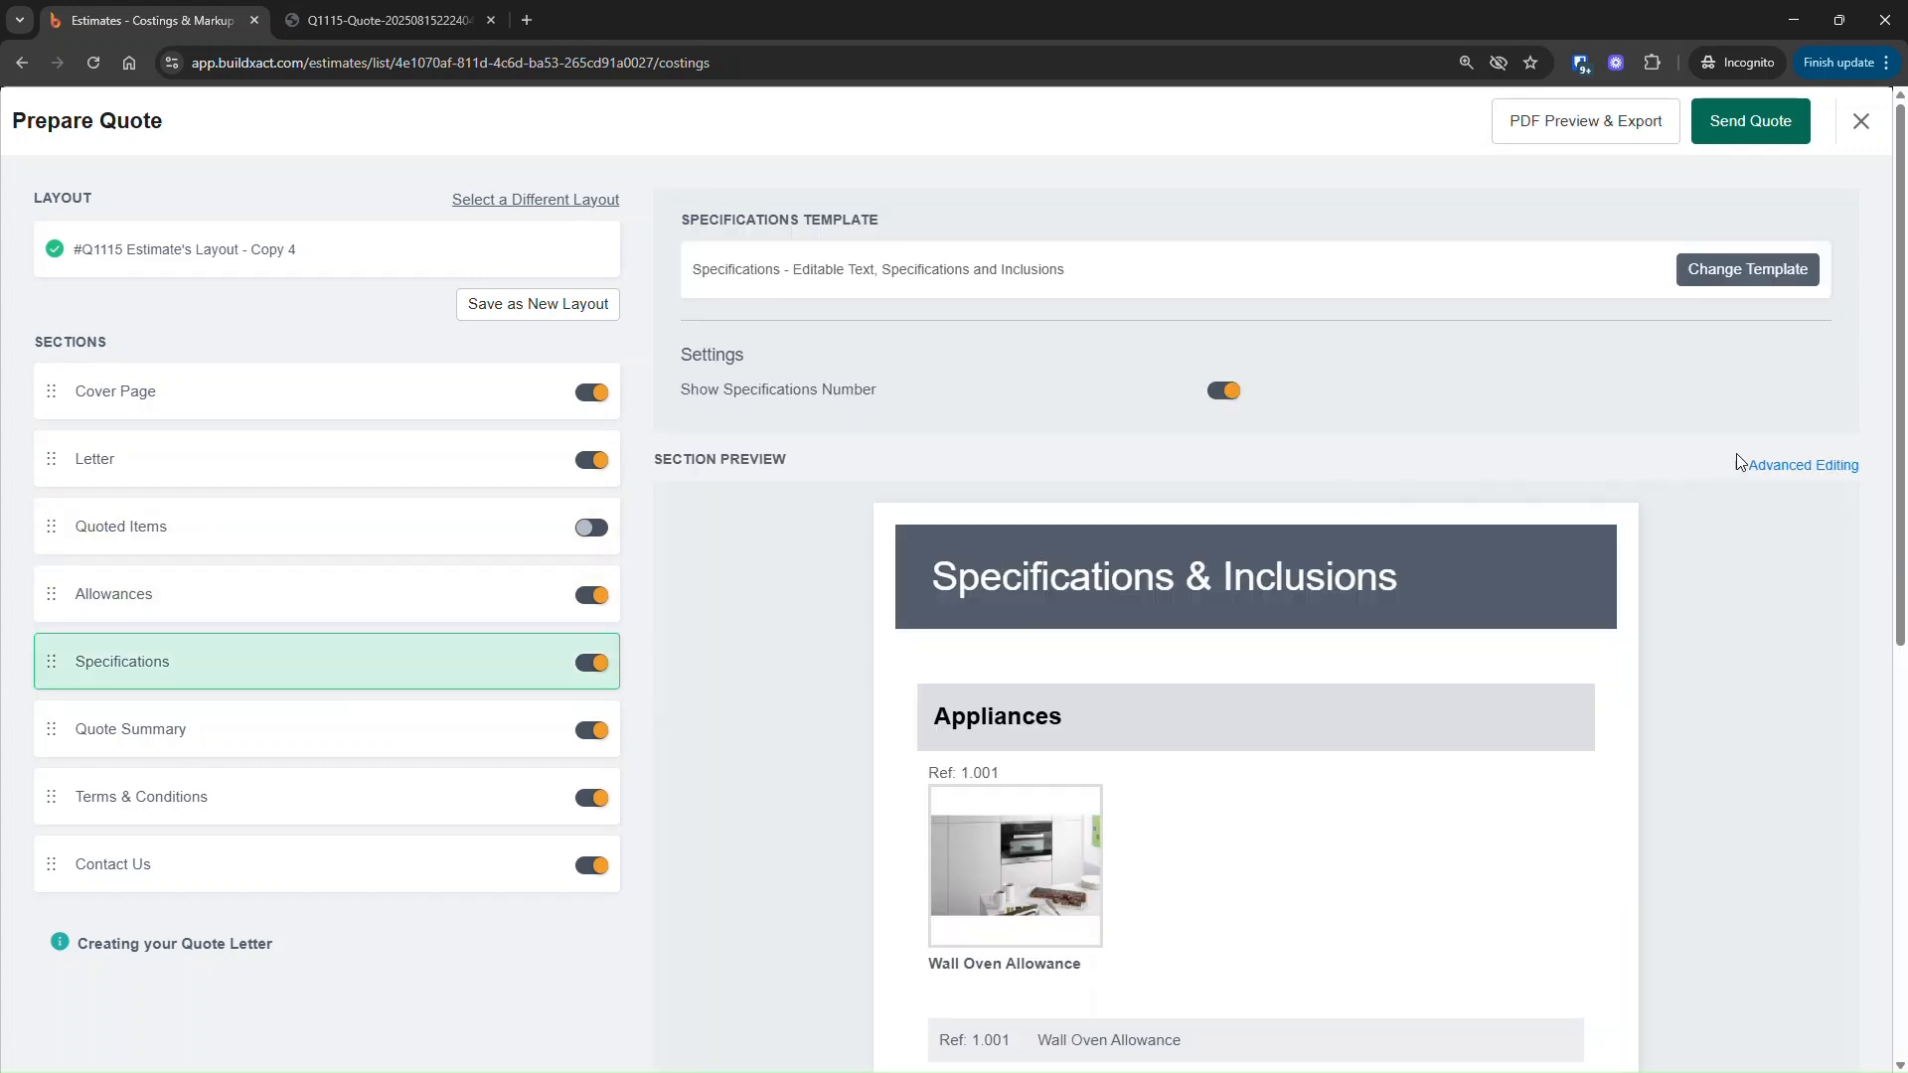
{"action": "left_click", "coordinate": [1793, 471]}
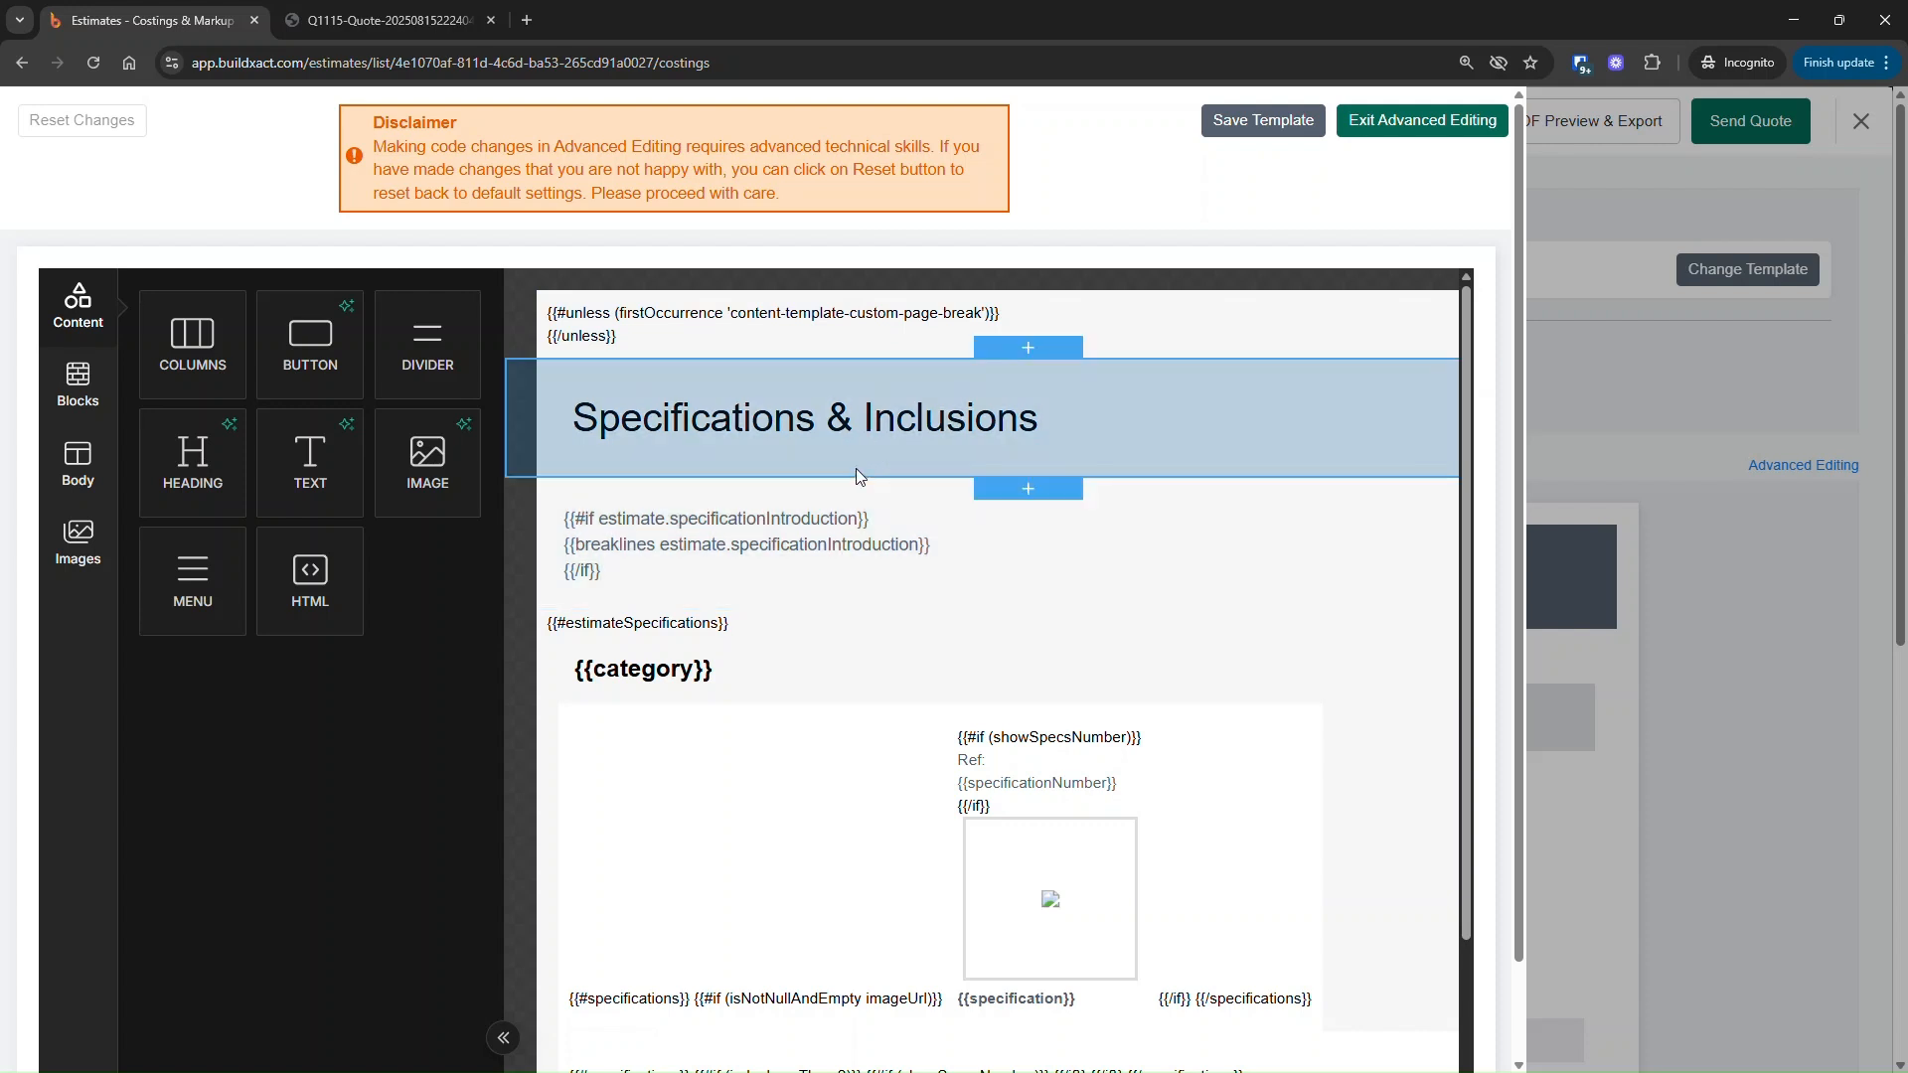
{"action": "left_click", "coordinate": [915, 421]}
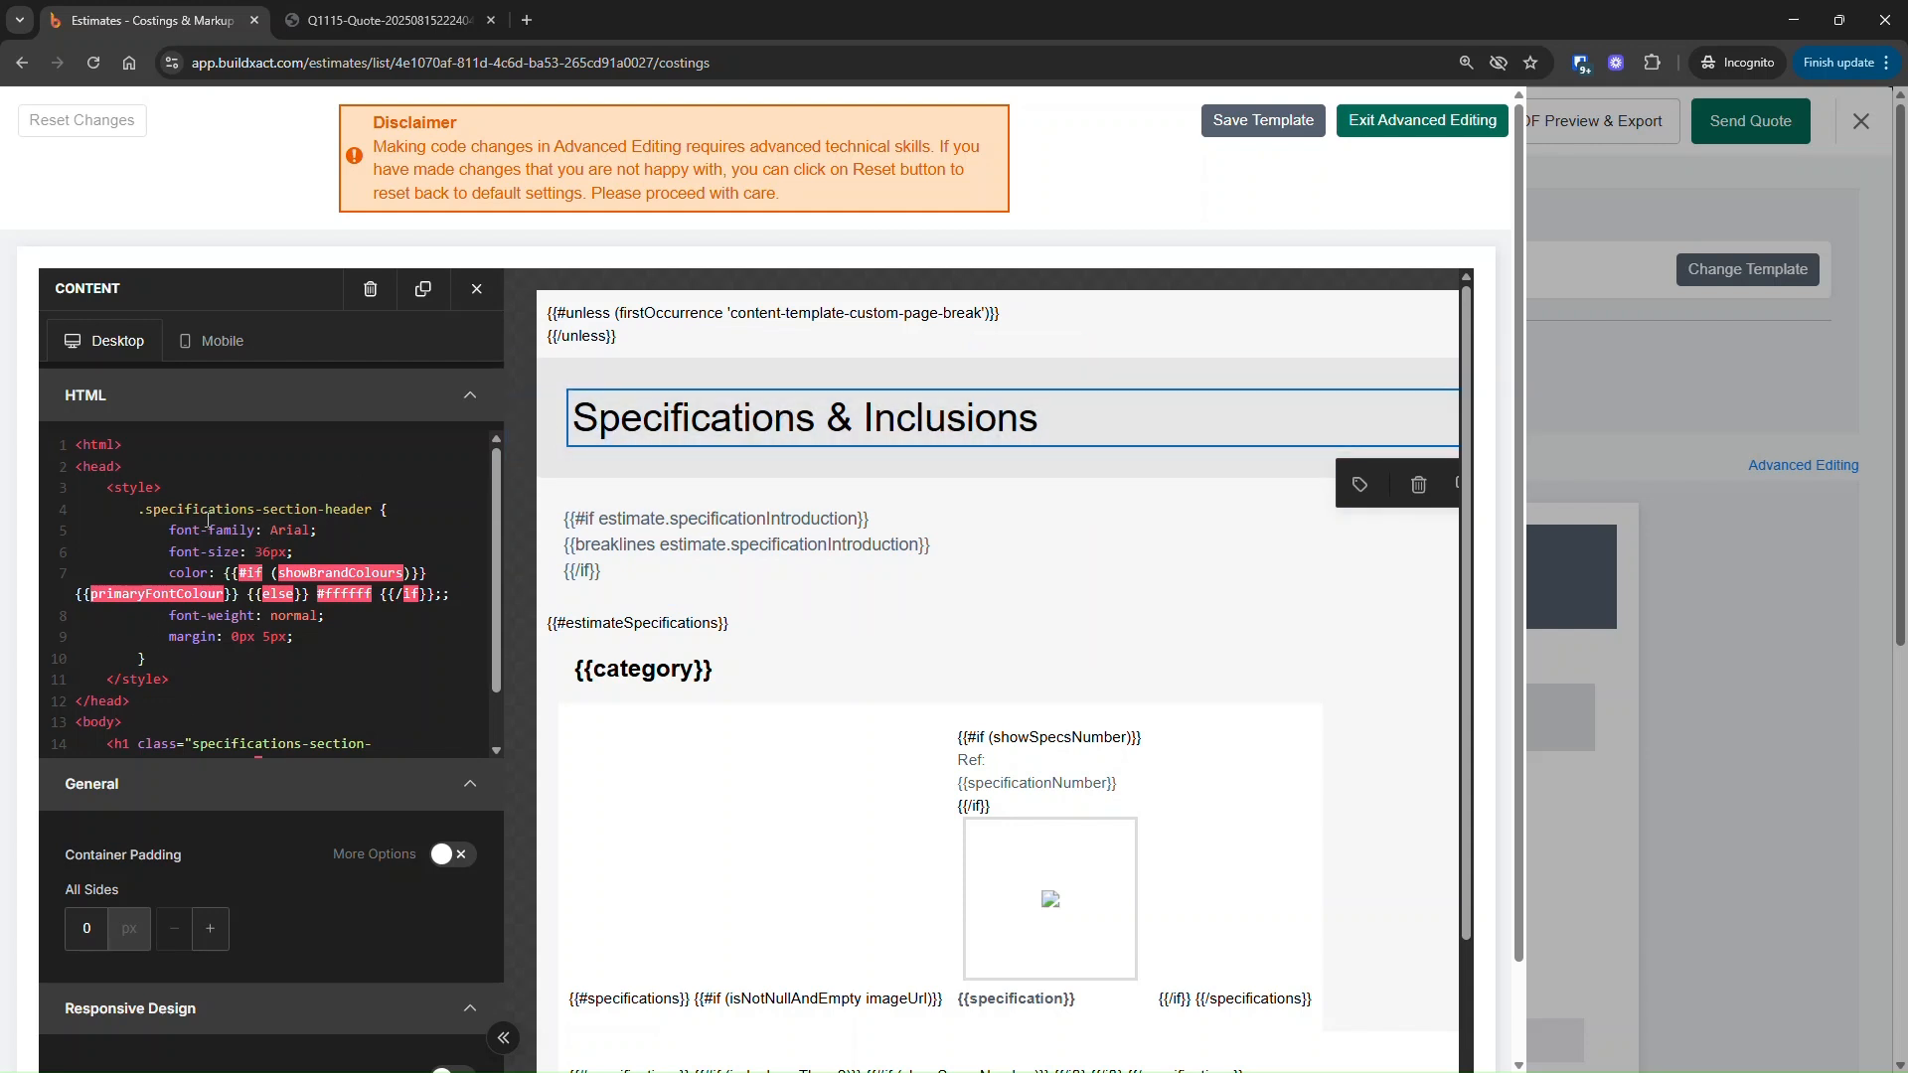
{"action": "left_click", "coordinate": [781, 462]}
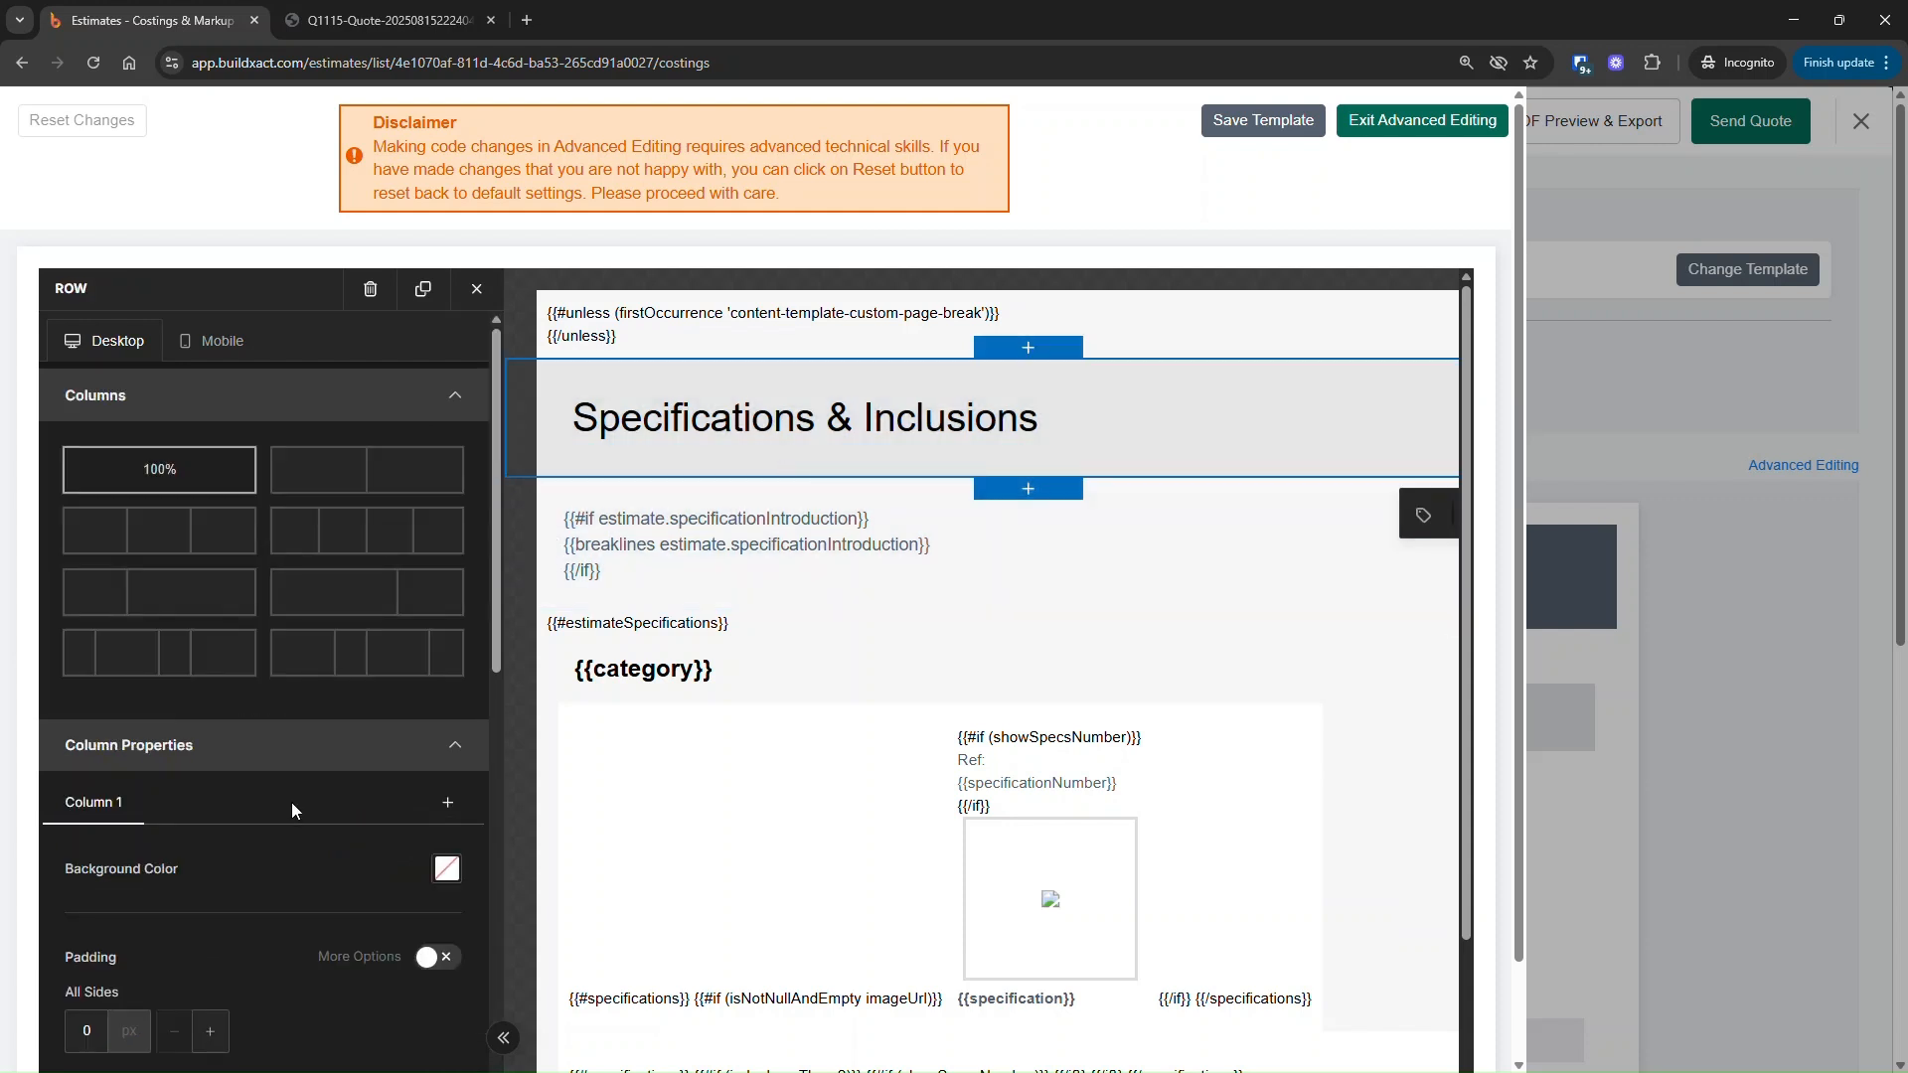
{"action": "scroll", "coordinate": [290, 801], "scroll_direction": "down", "scroll_amount": 1}
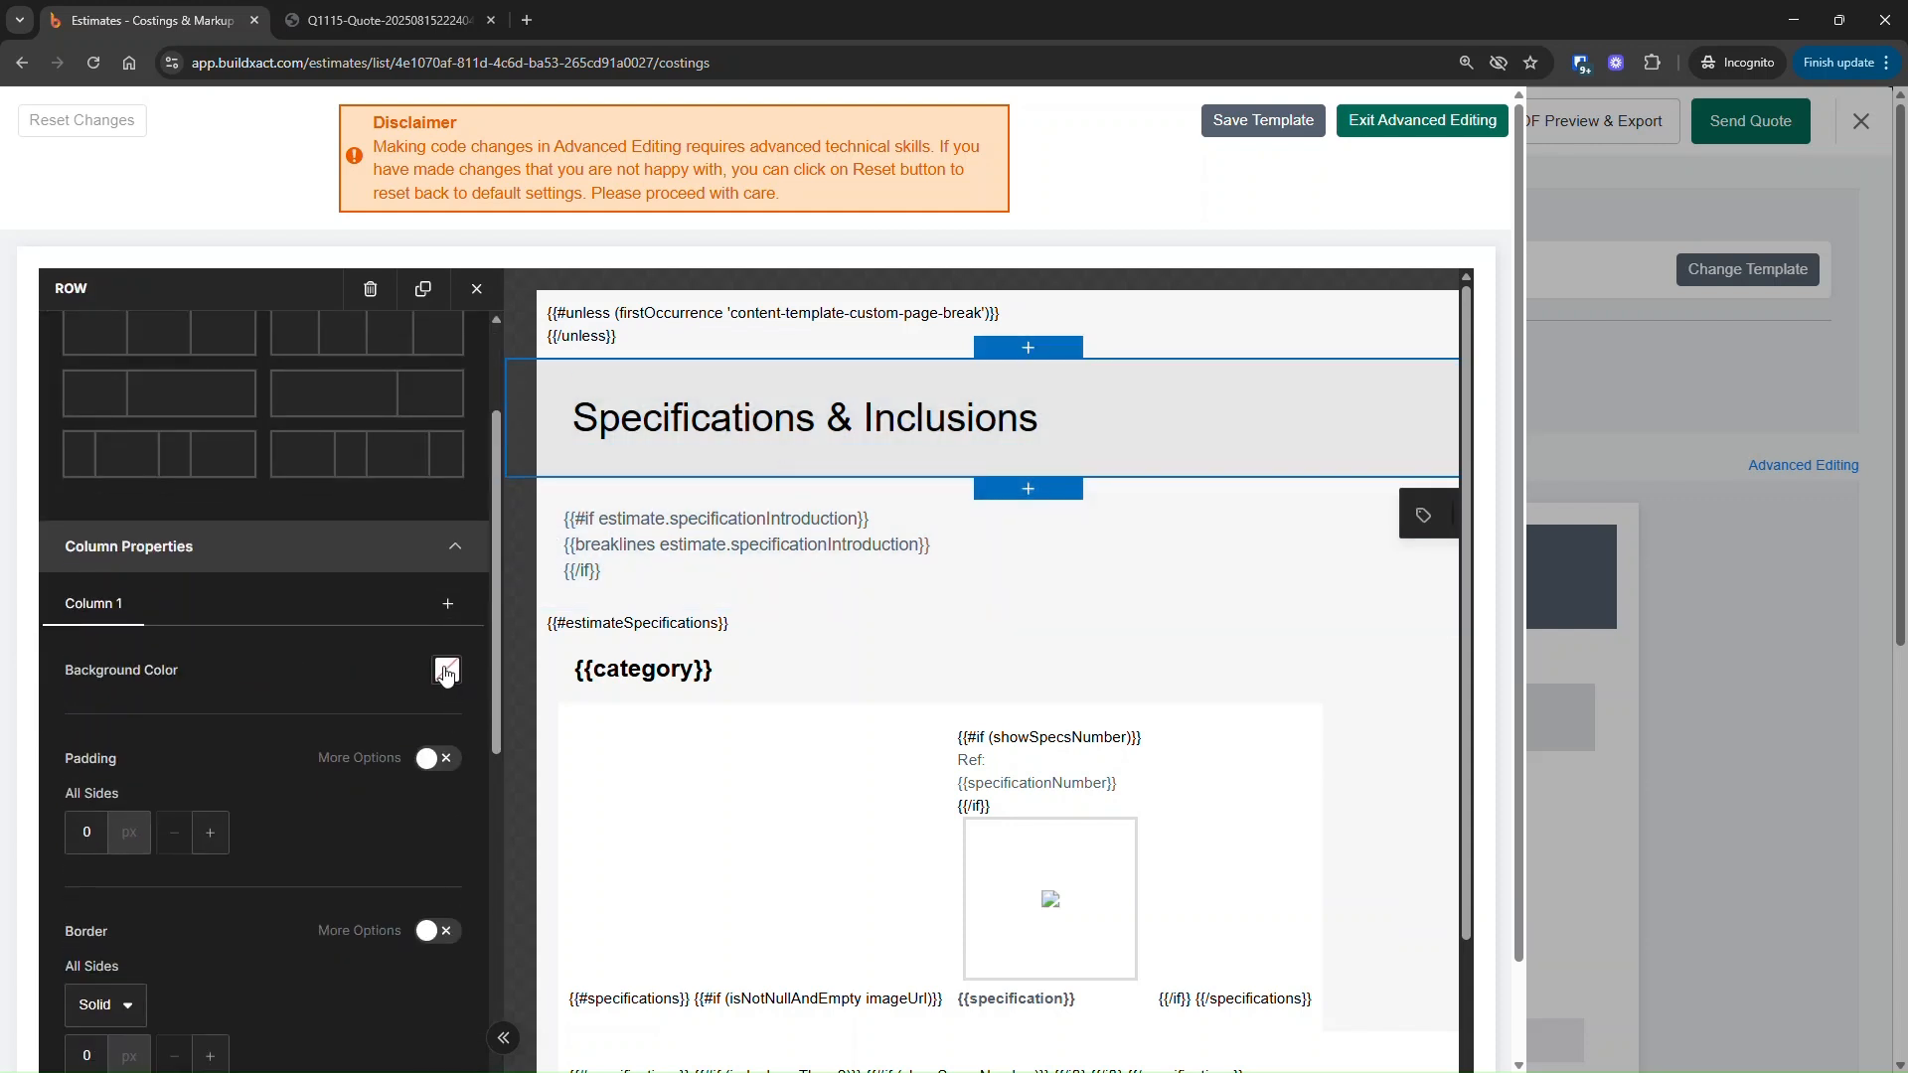
{"action": "left_click", "coordinate": [446, 671]}
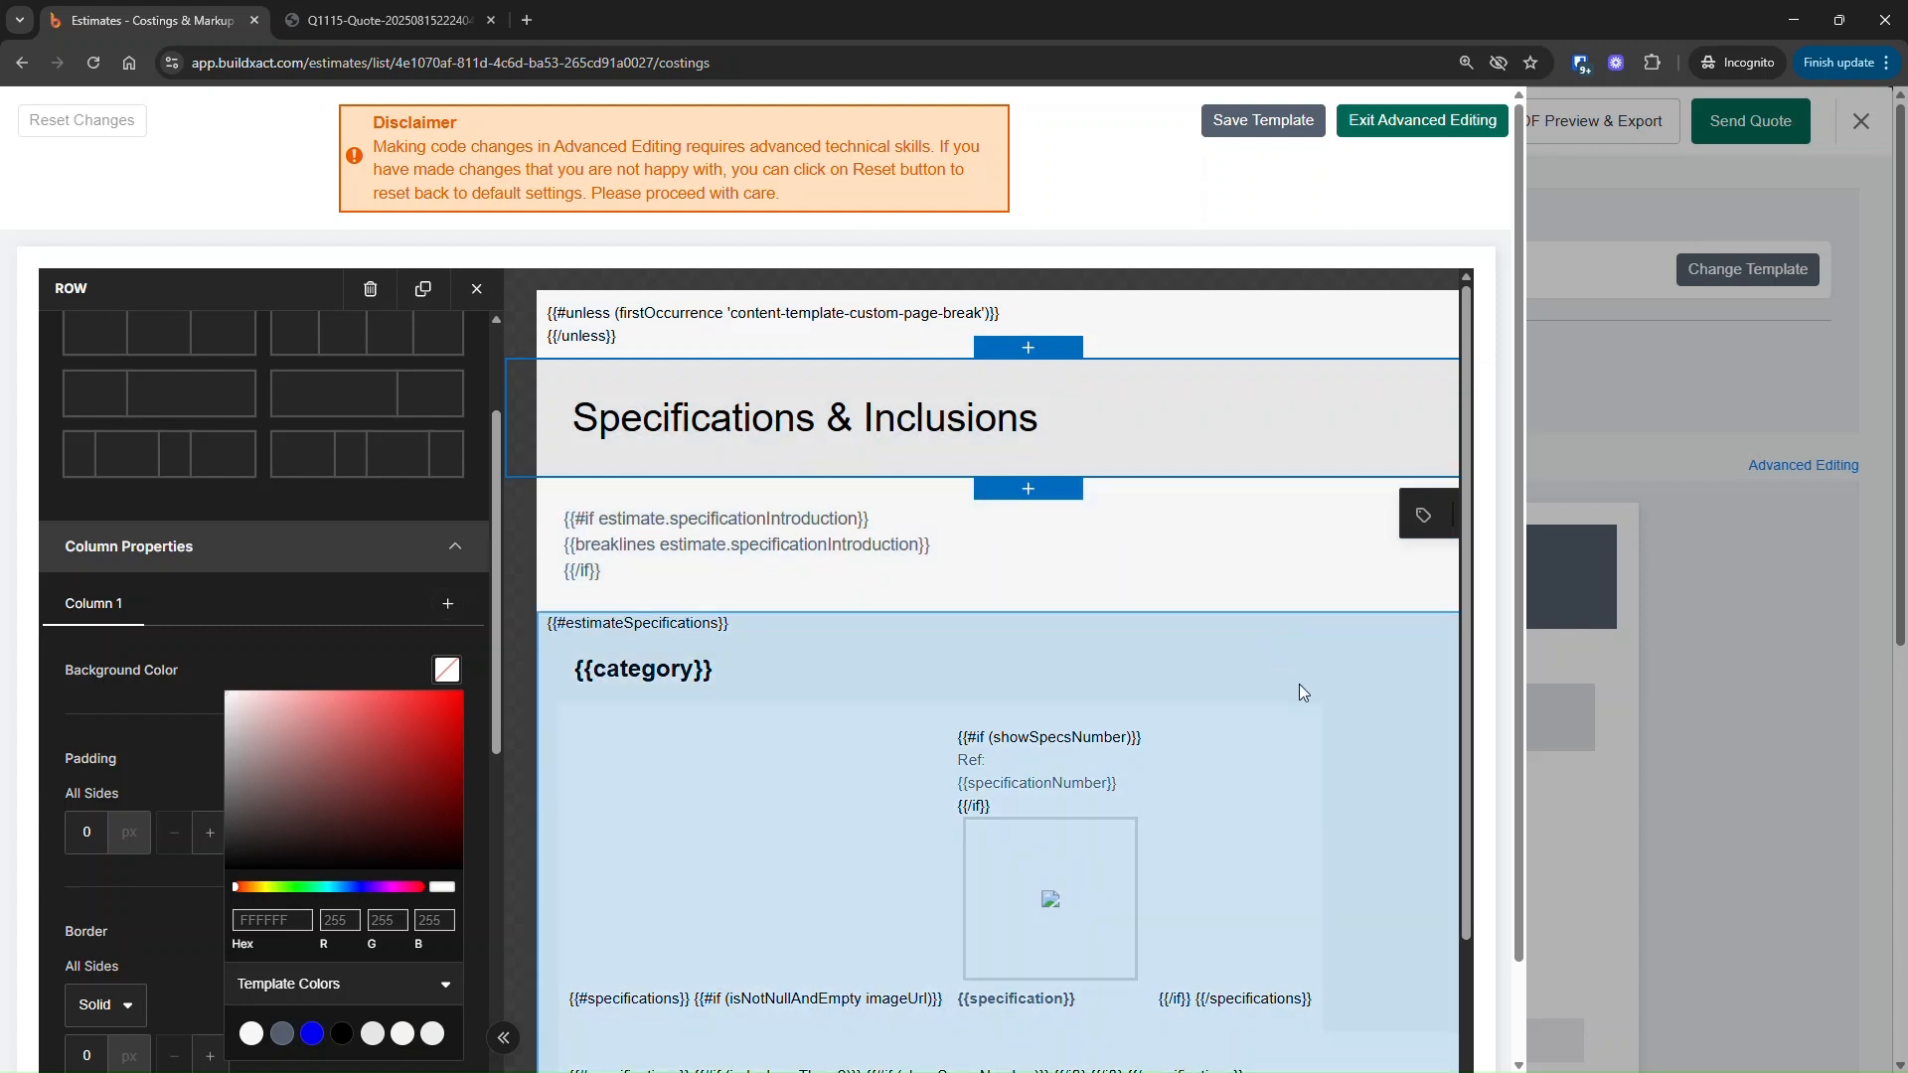
Examine the HTML of the specifications list and introduction blocks, then exit Advanced Editing without saving the template.
{"action": "left_click", "coordinate": [1381, 713]}
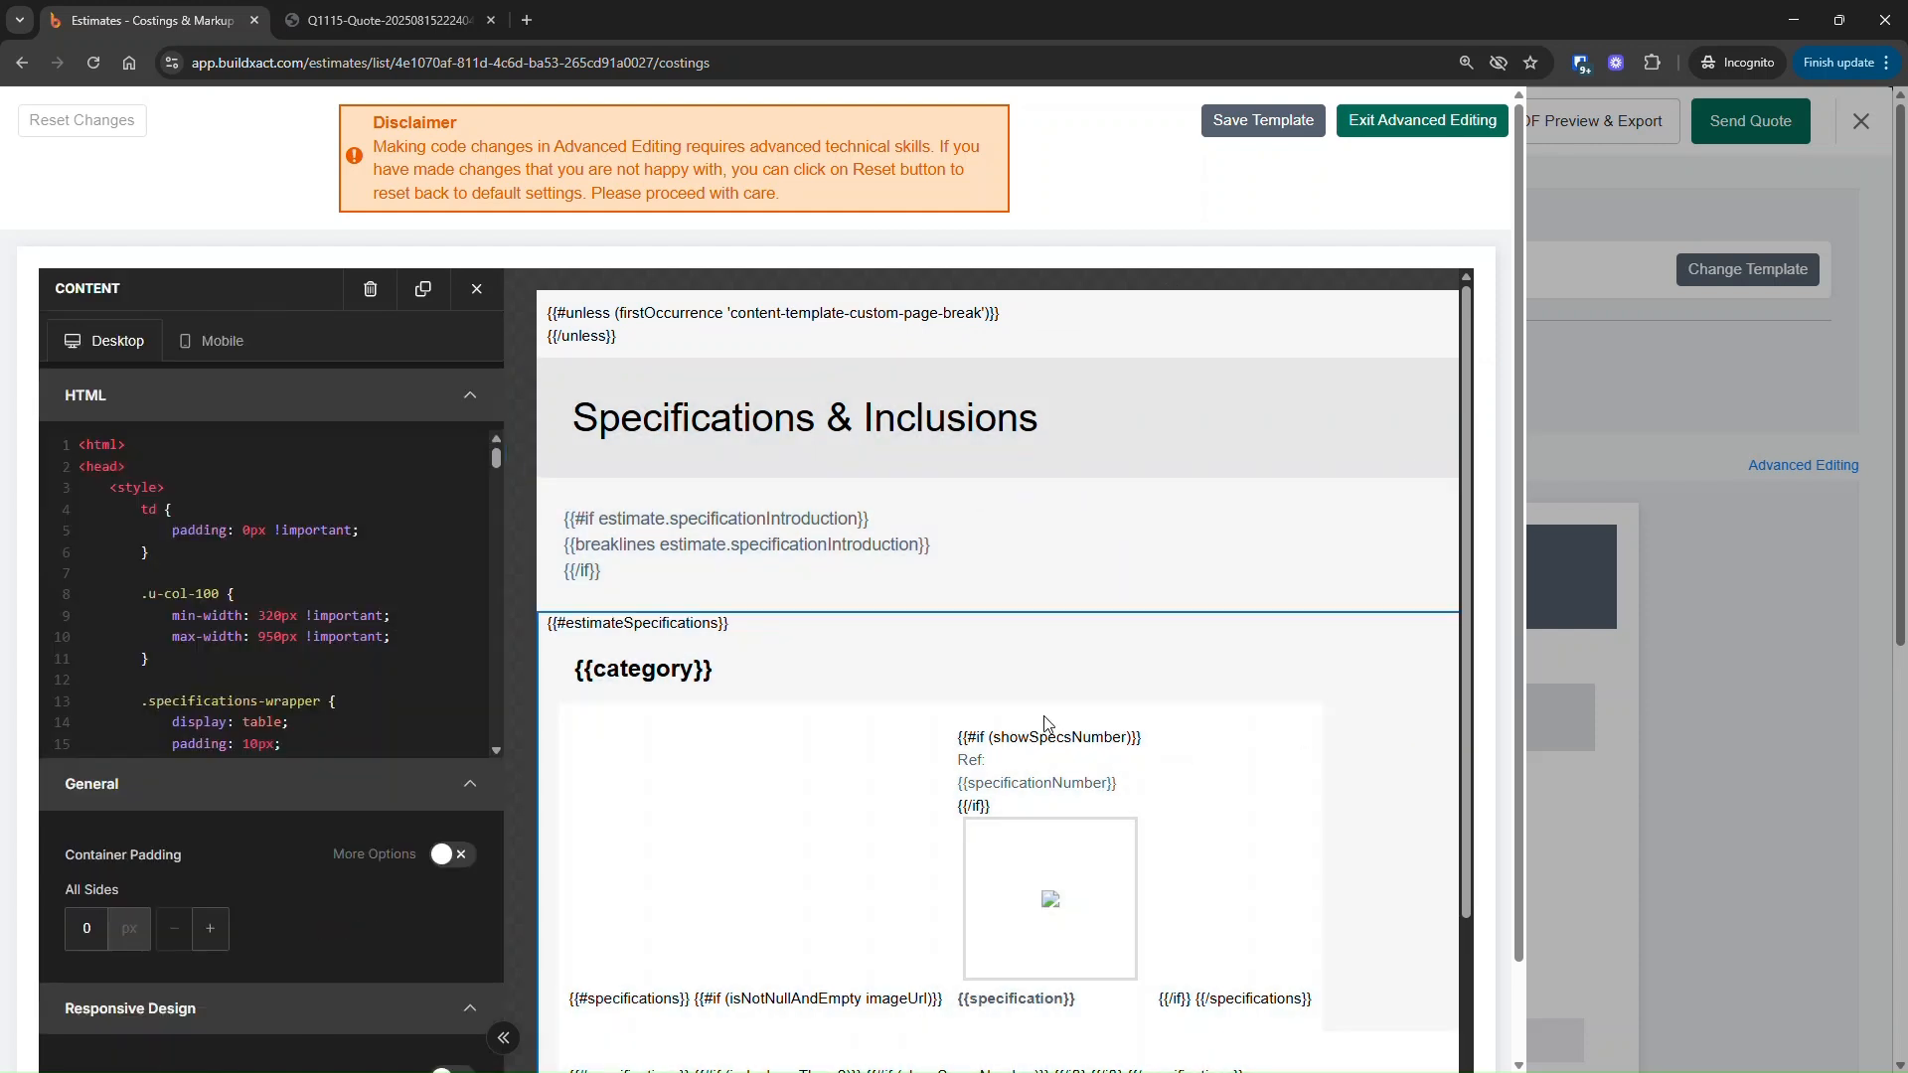
{"action": "left_click", "coordinate": [721, 564]}
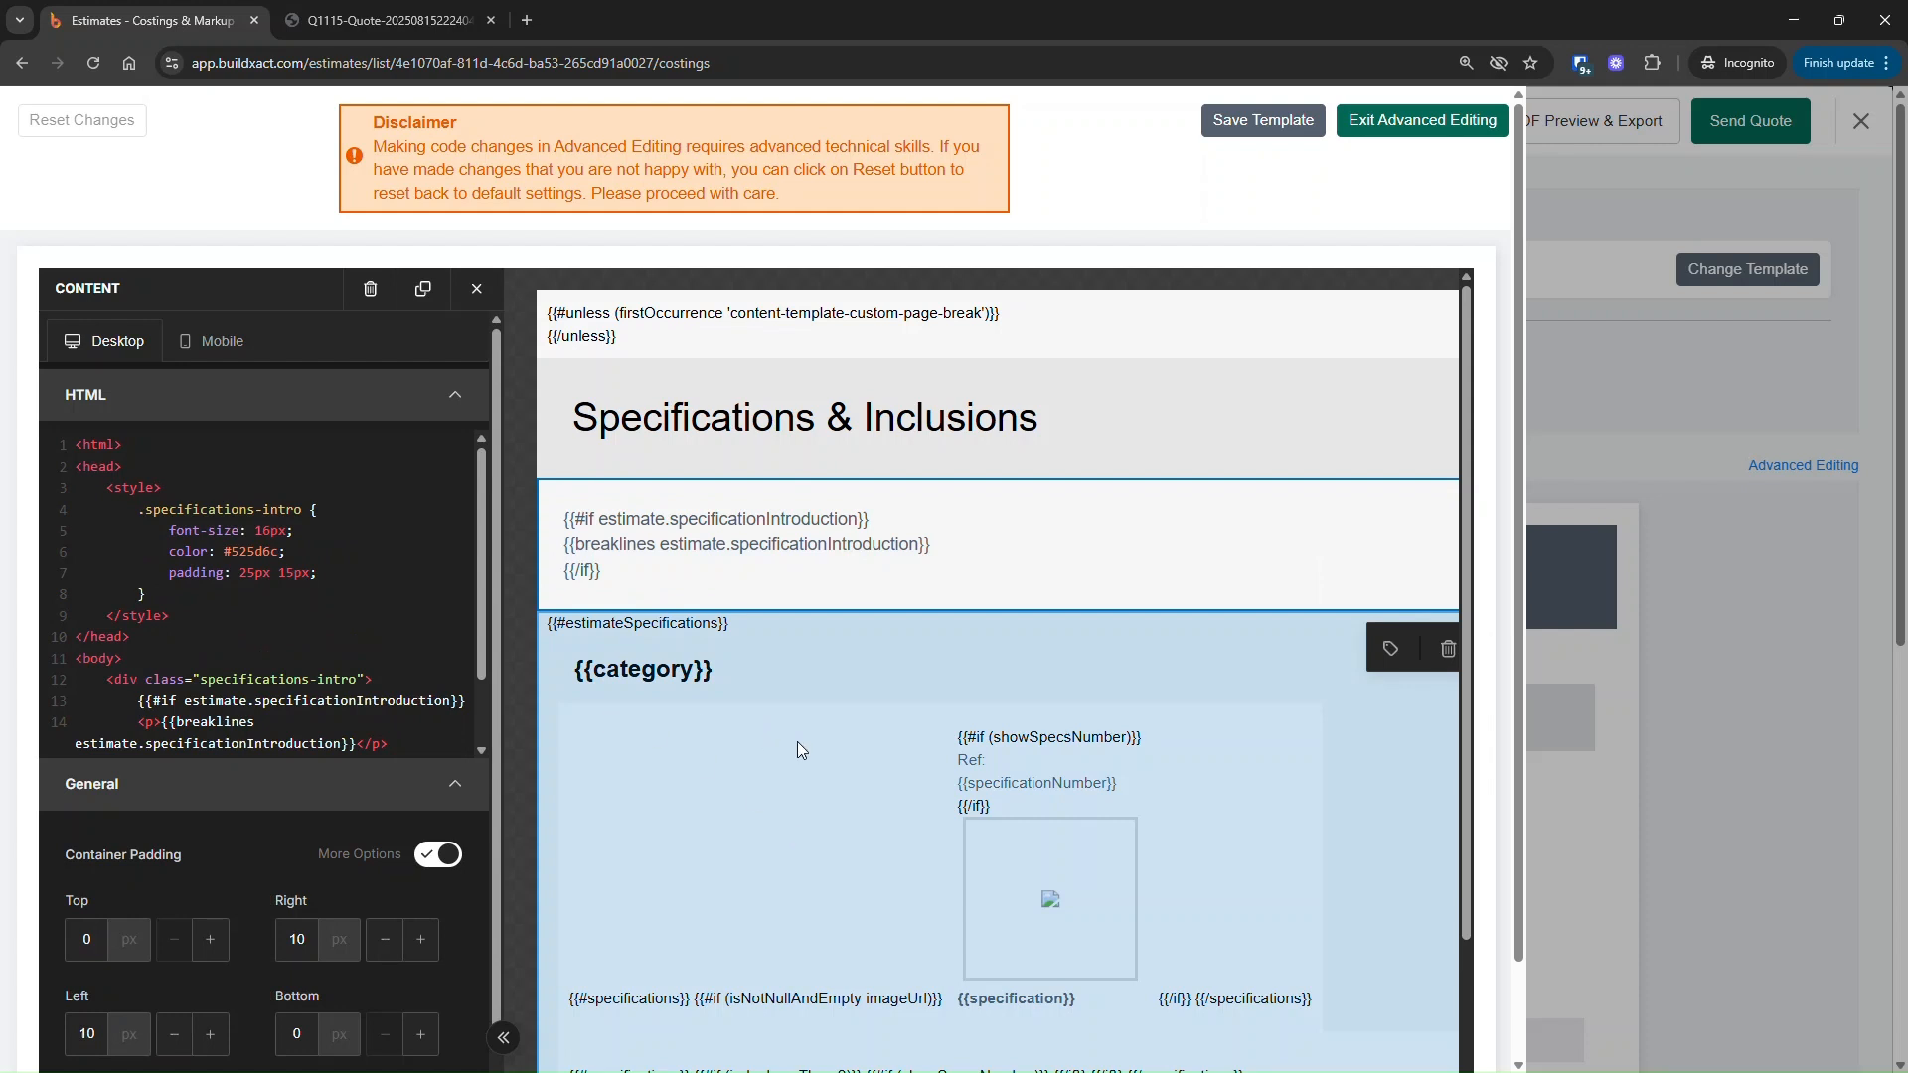
{"action": "scroll", "coordinate": [797, 741], "scroll_direction": "down", "scroll_amount": 2}
{"action": "scroll", "coordinate": [352, 613], "scroll_direction": "down", "scroll_amount": 2}
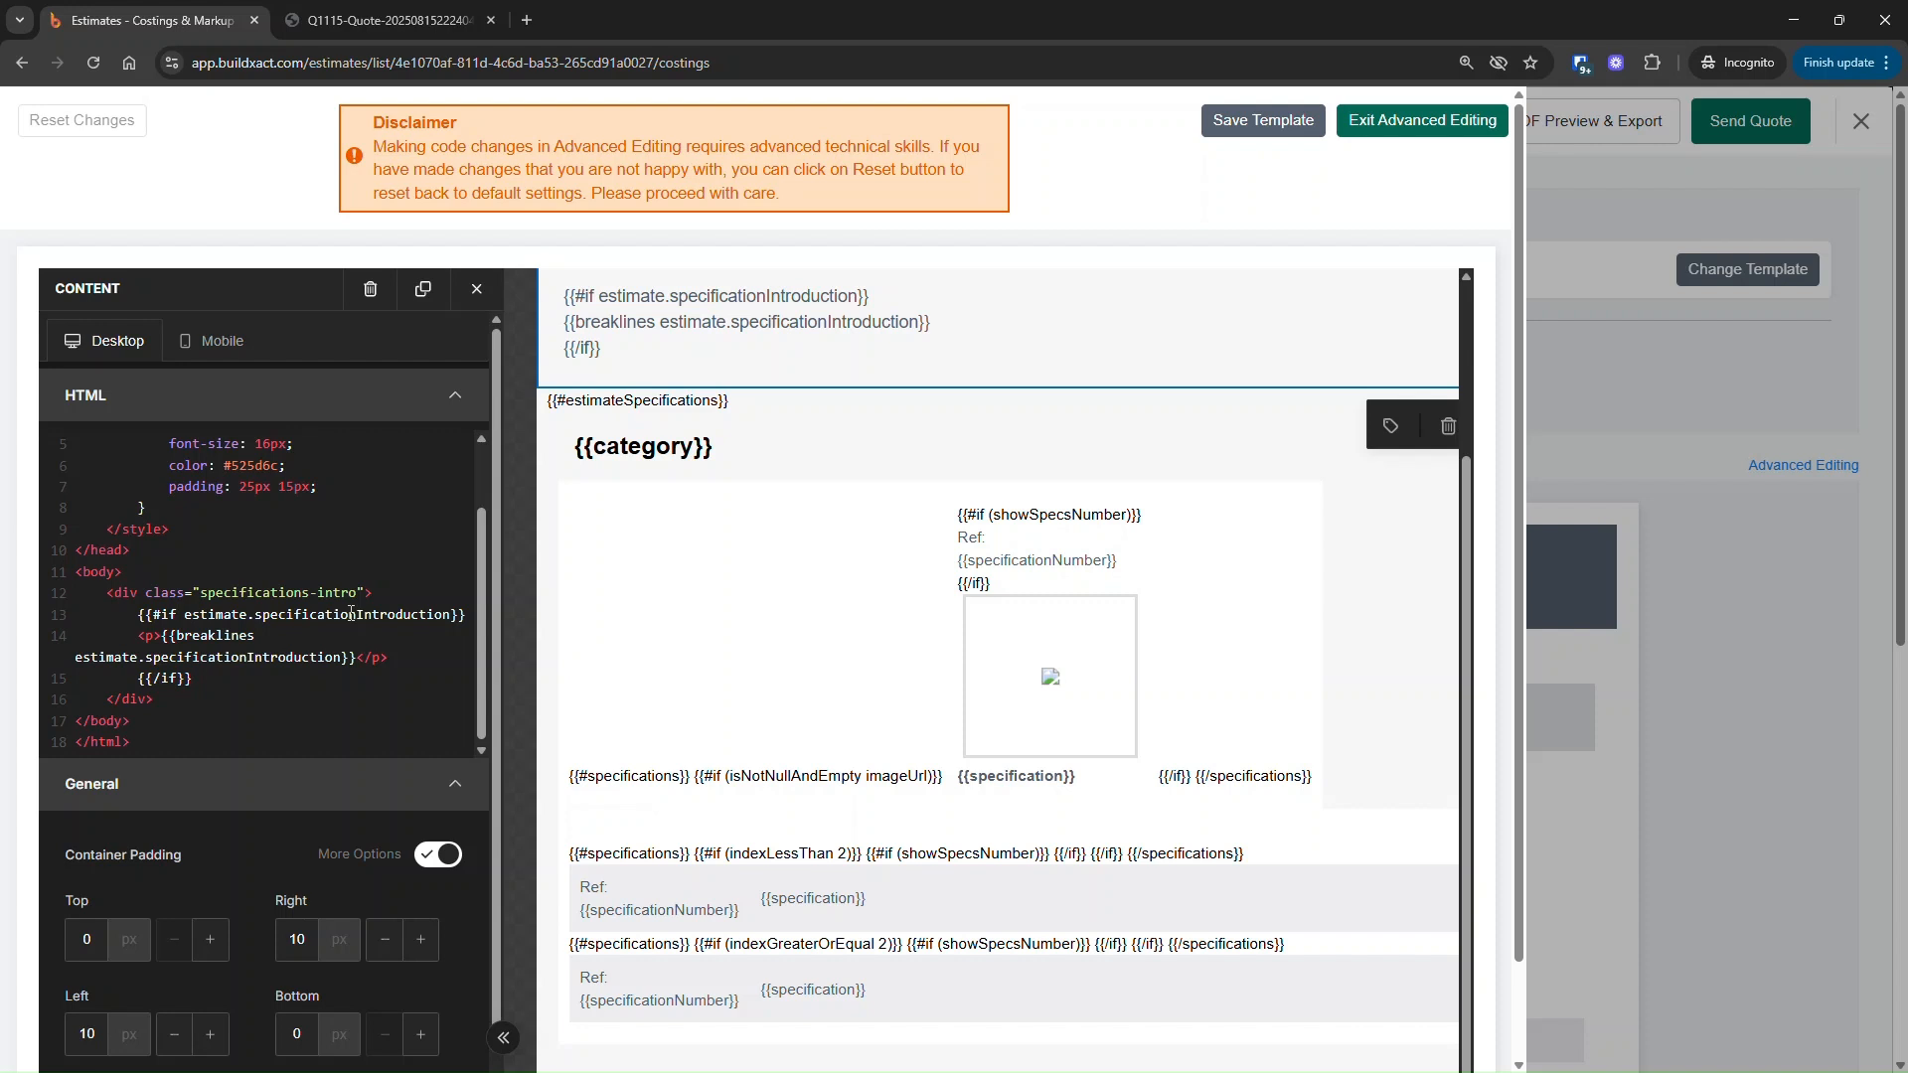
{"action": "left_click", "coordinate": [476, 288]}
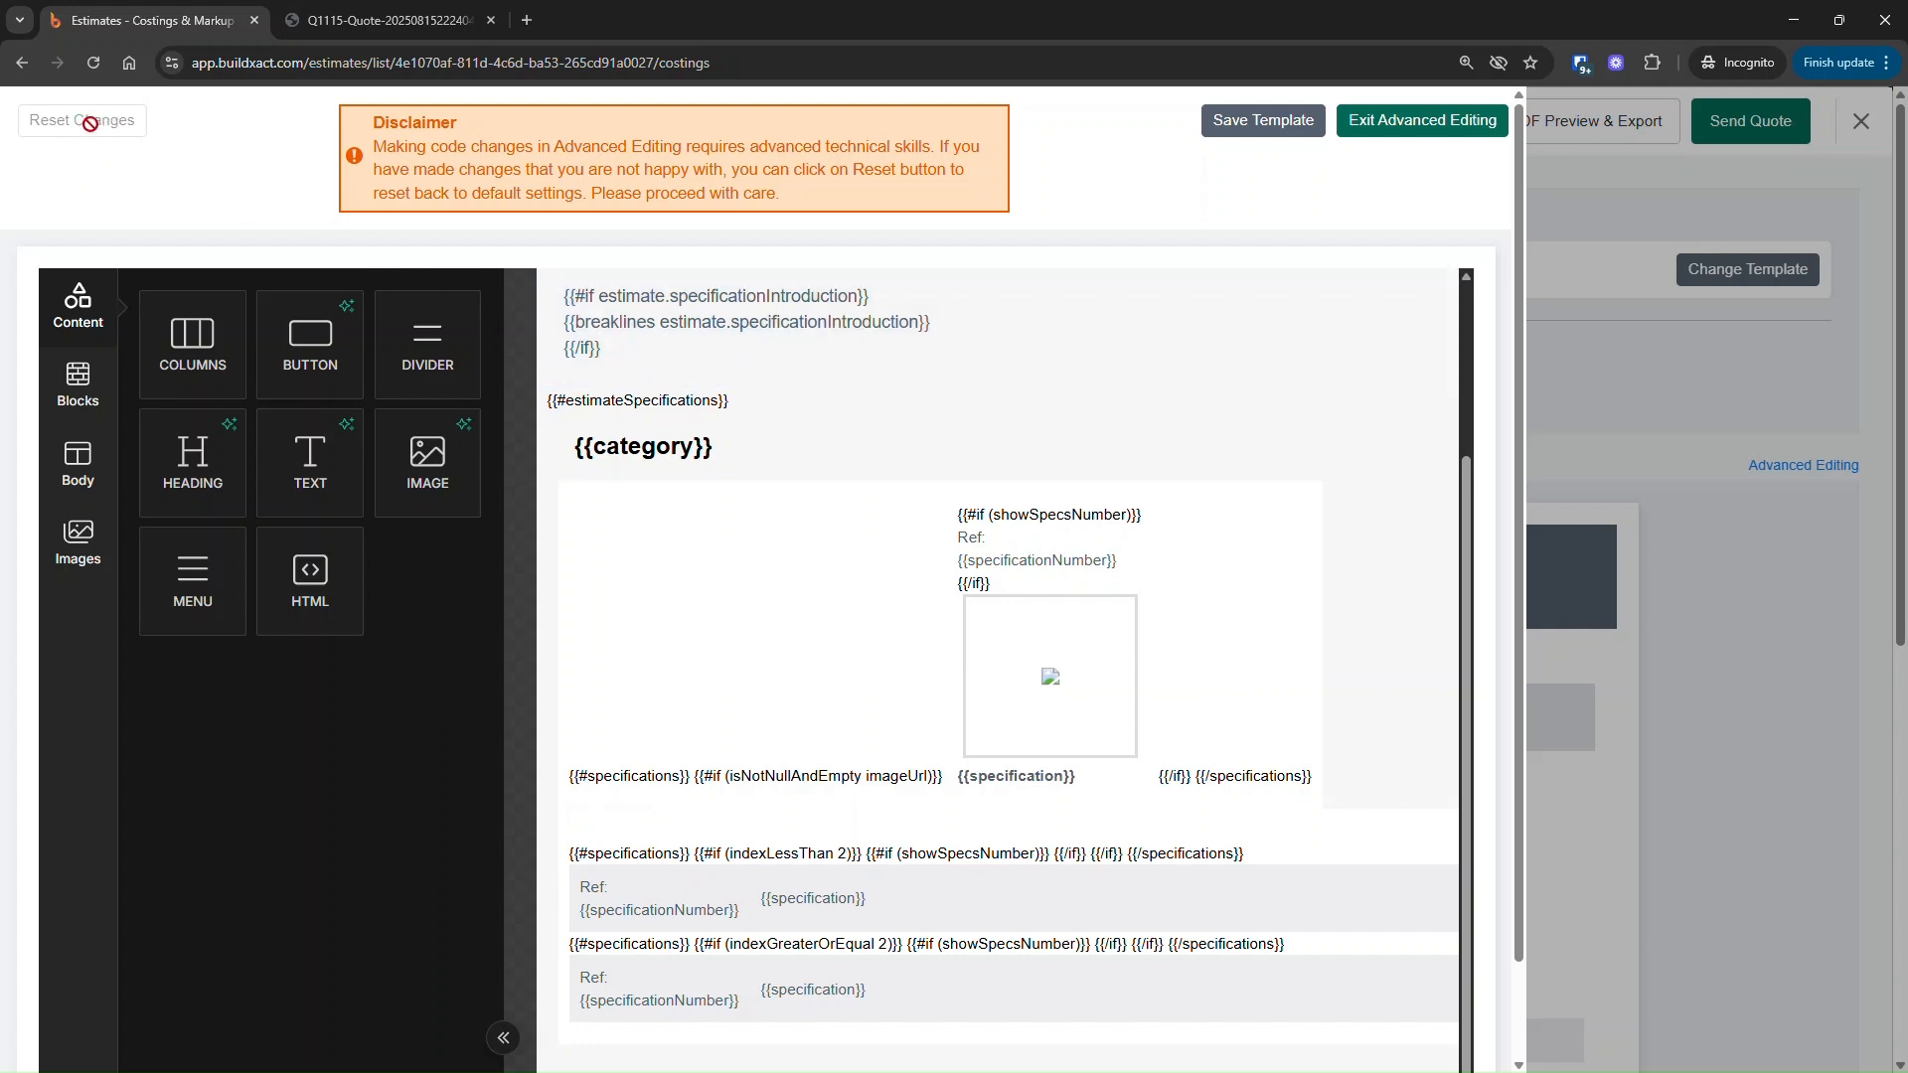
{"action": "left_click", "coordinate": [1439, 123]}
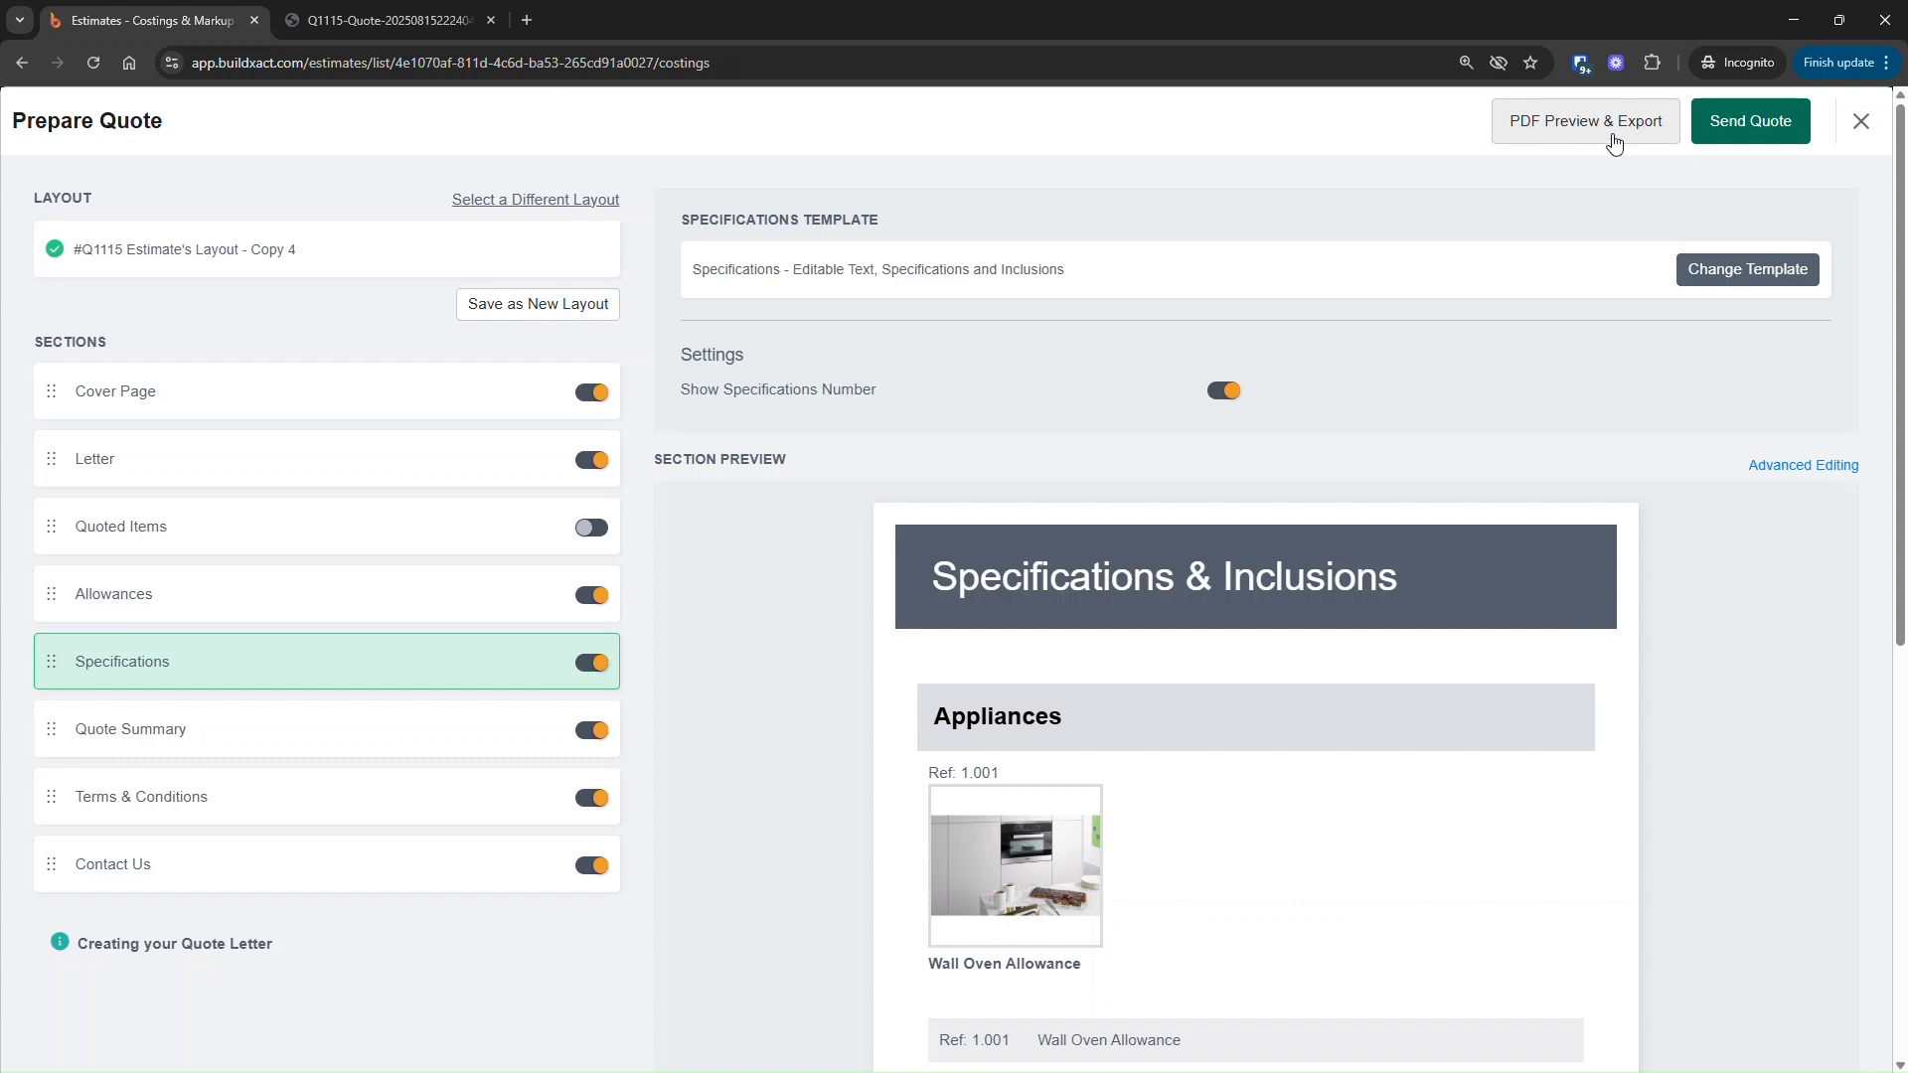
Start sending the quote, compare the Standard workflow and choose the Digital Signature workflow.
{"action": "left_click", "coordinate": [1754, 122]}
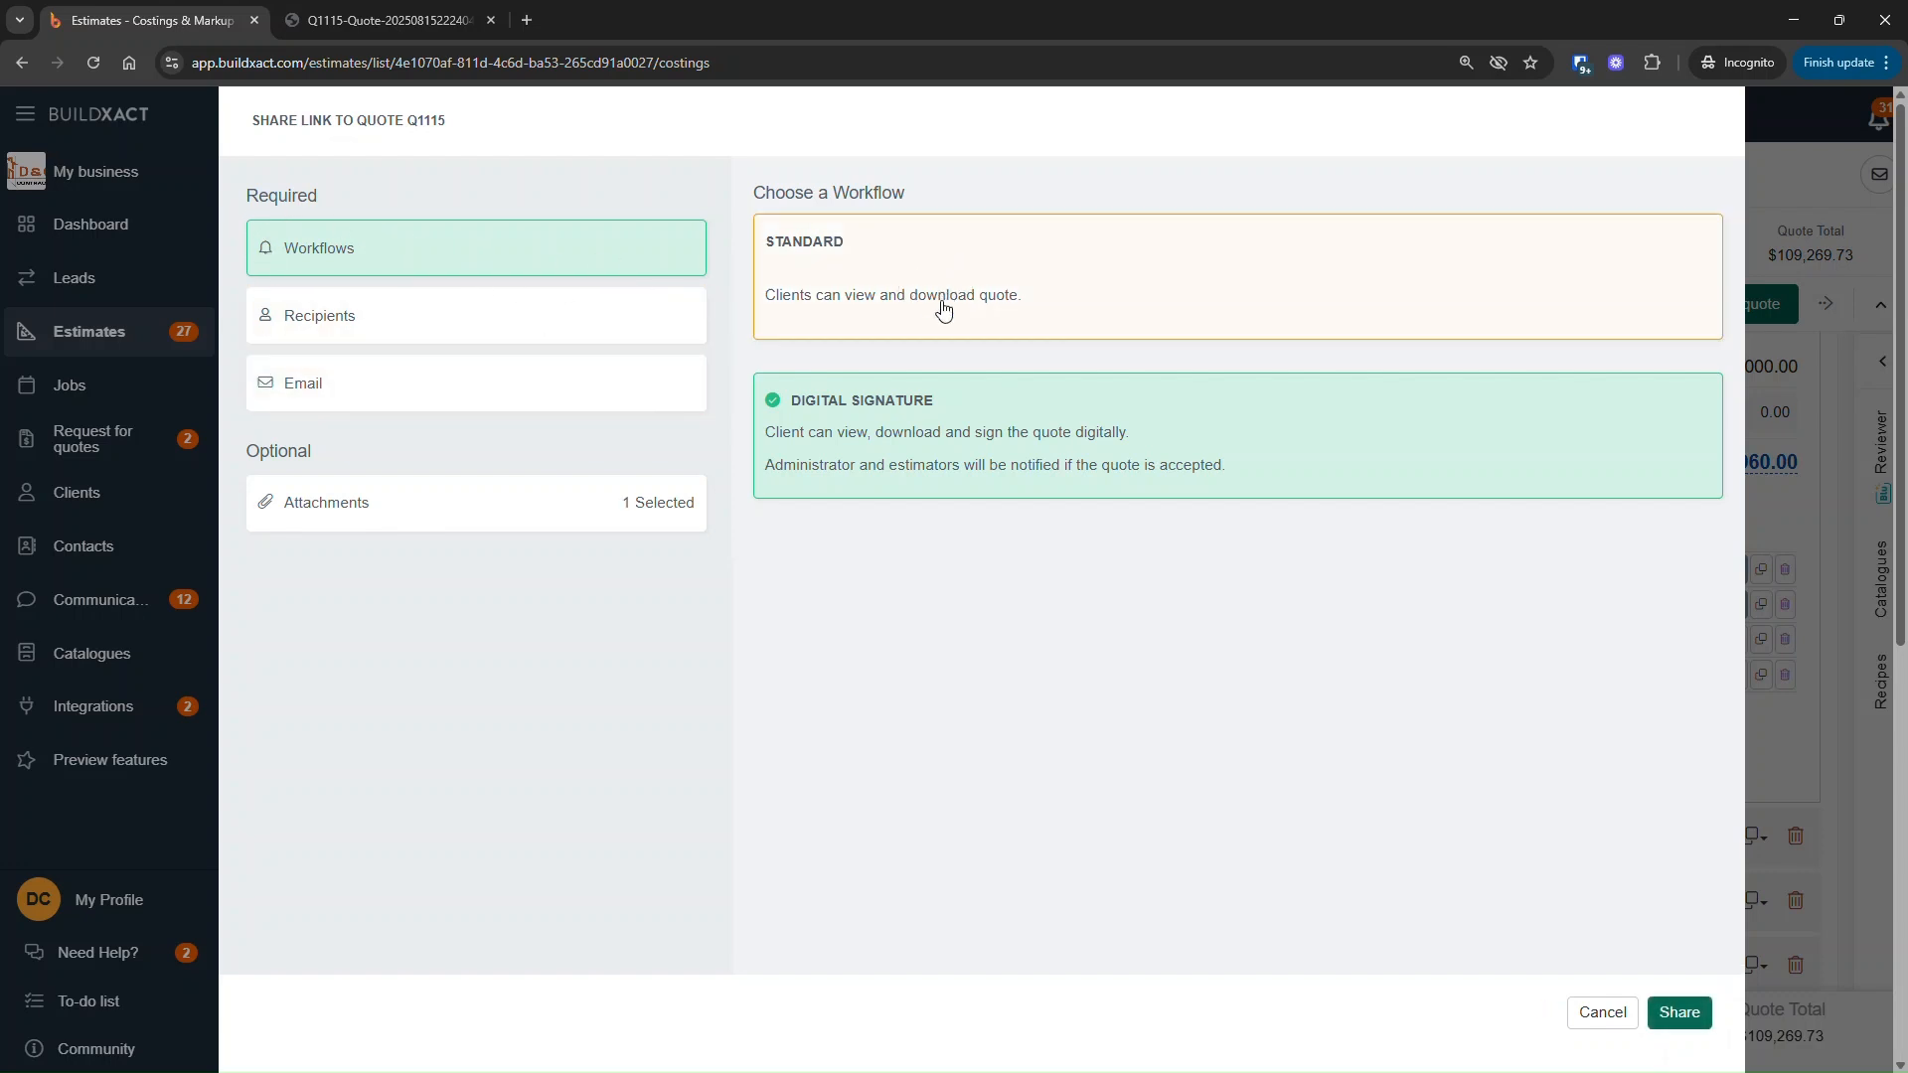
{"action": "left_click", "coordinate": [852, 295]}
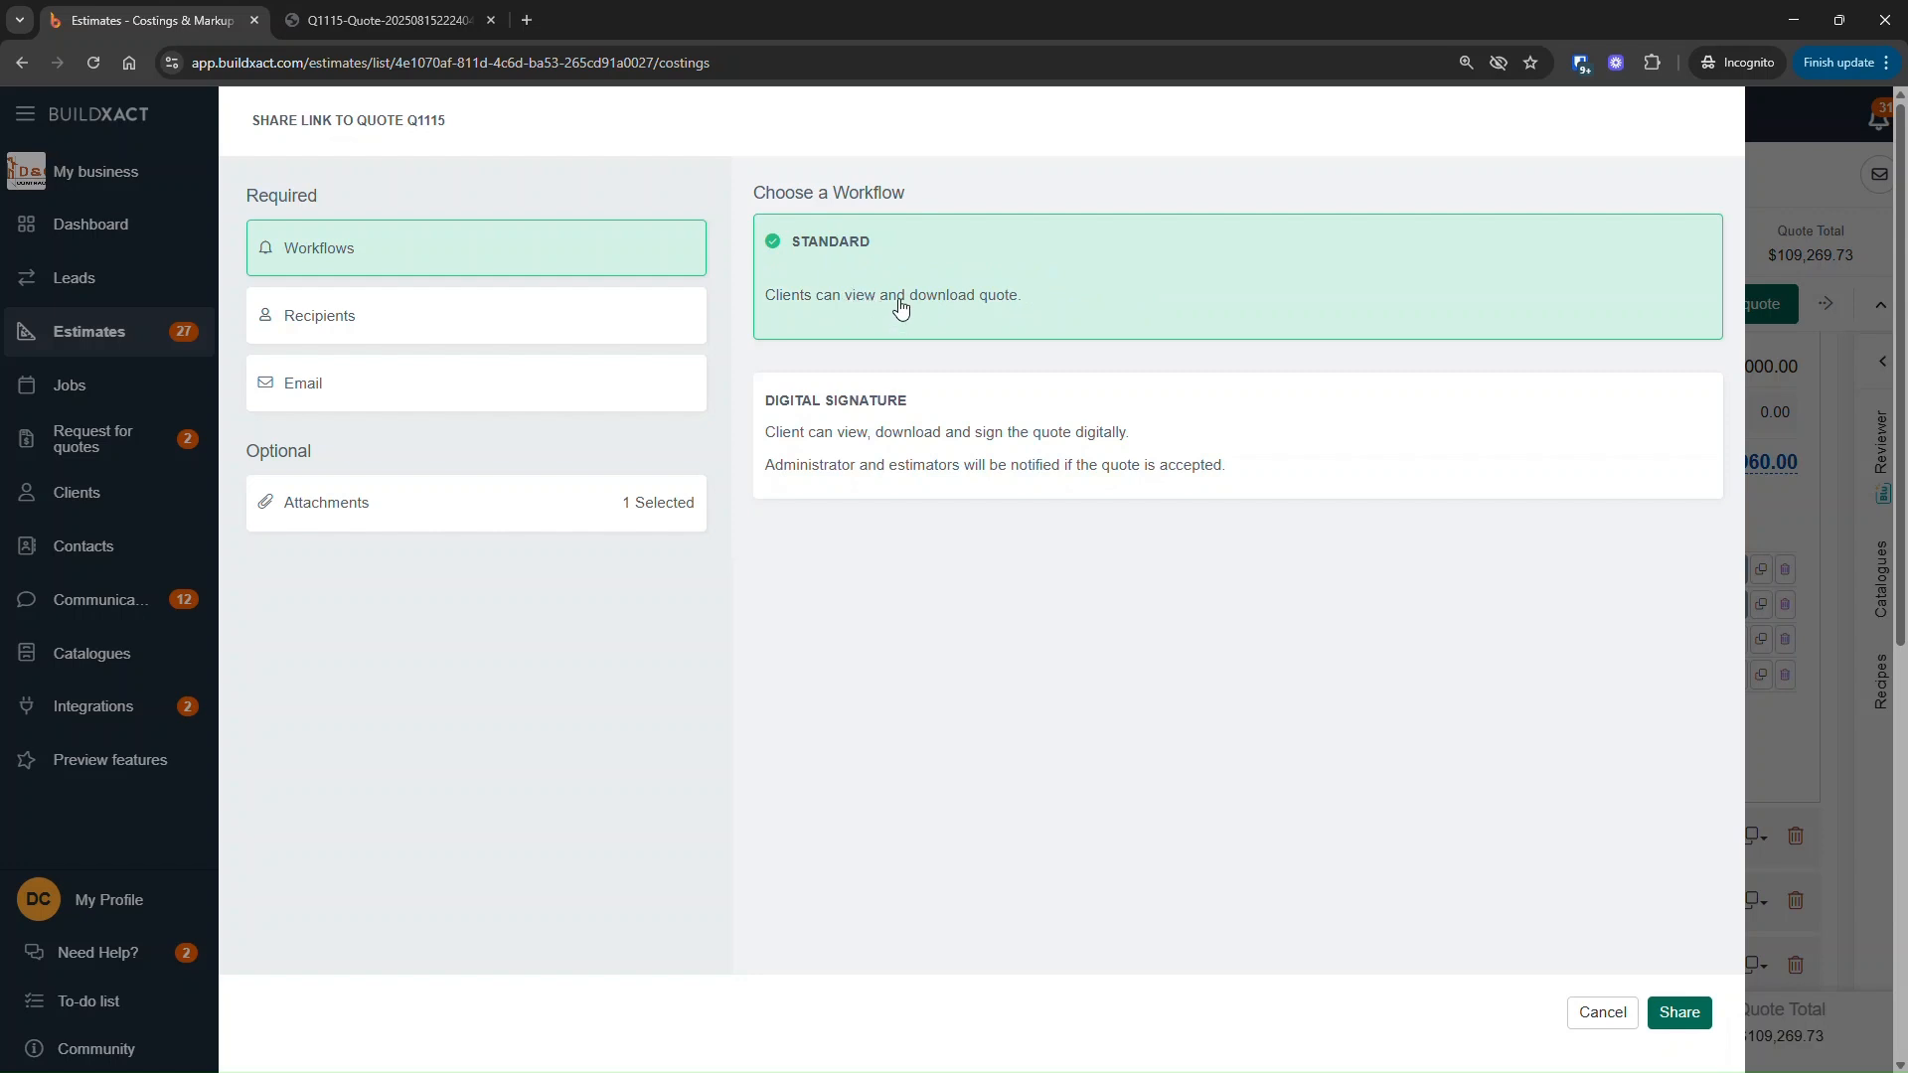
{"action": "left_click", "coordinate": [916, 428]}
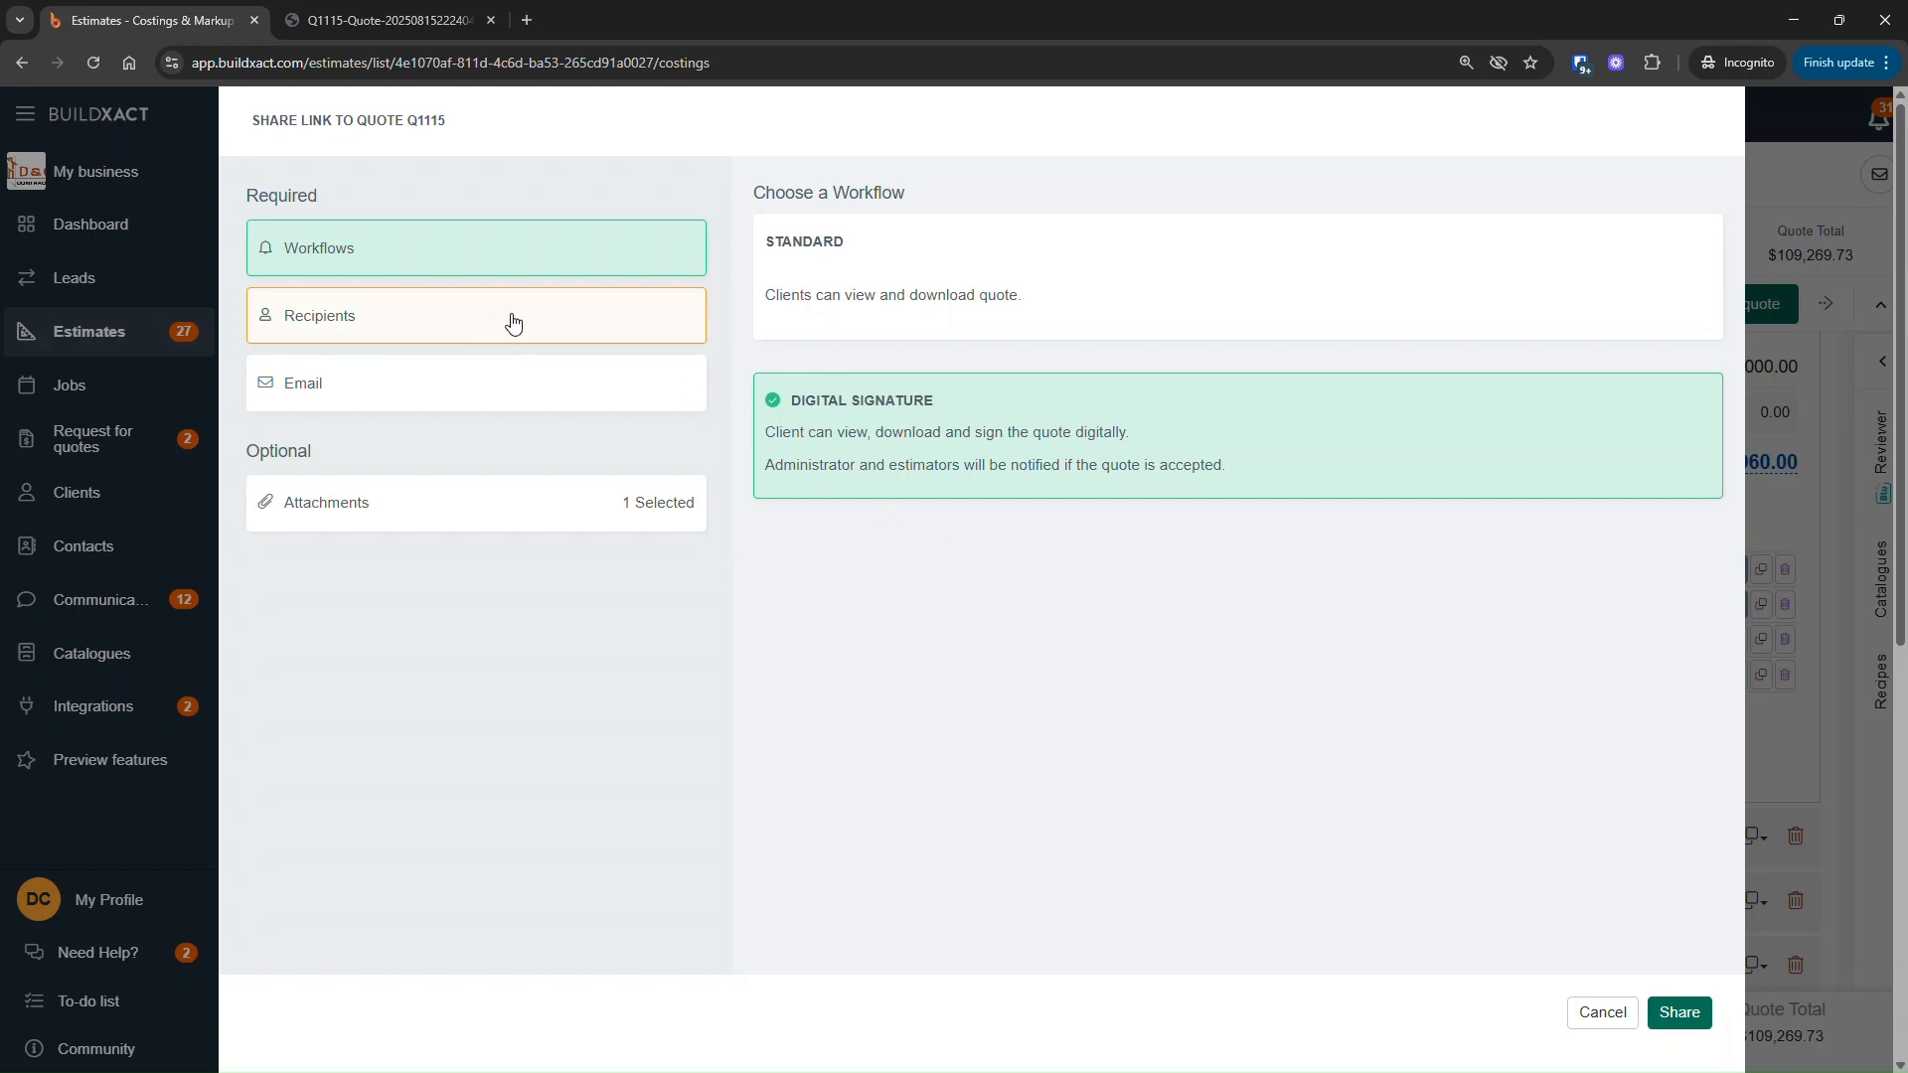
Review the client portal sharing options under Recipients and set sharing to the client portal to No.
{"action": "left_click", "coordinate": [511, 323]}
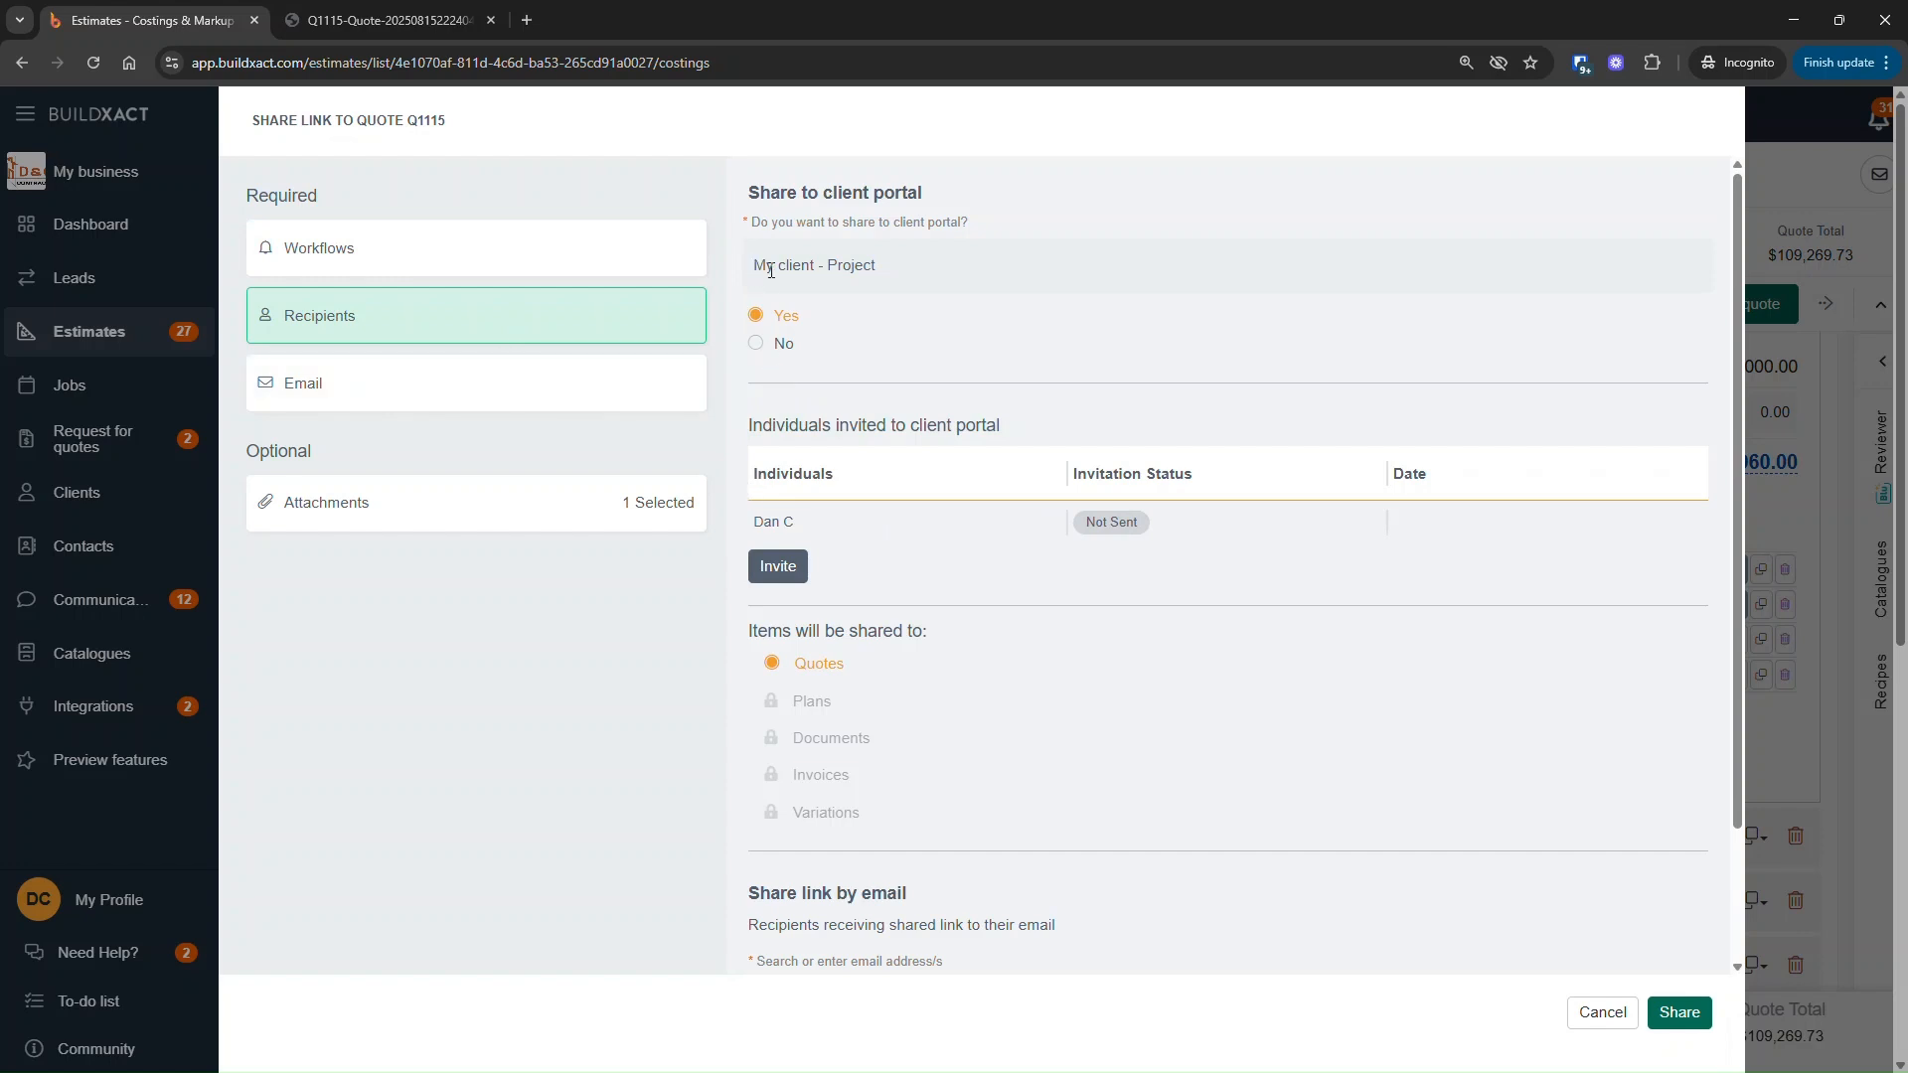
{"action": "left_click_drag", "start_coordinate": [771, 270], "coordinate": [932, 555]}
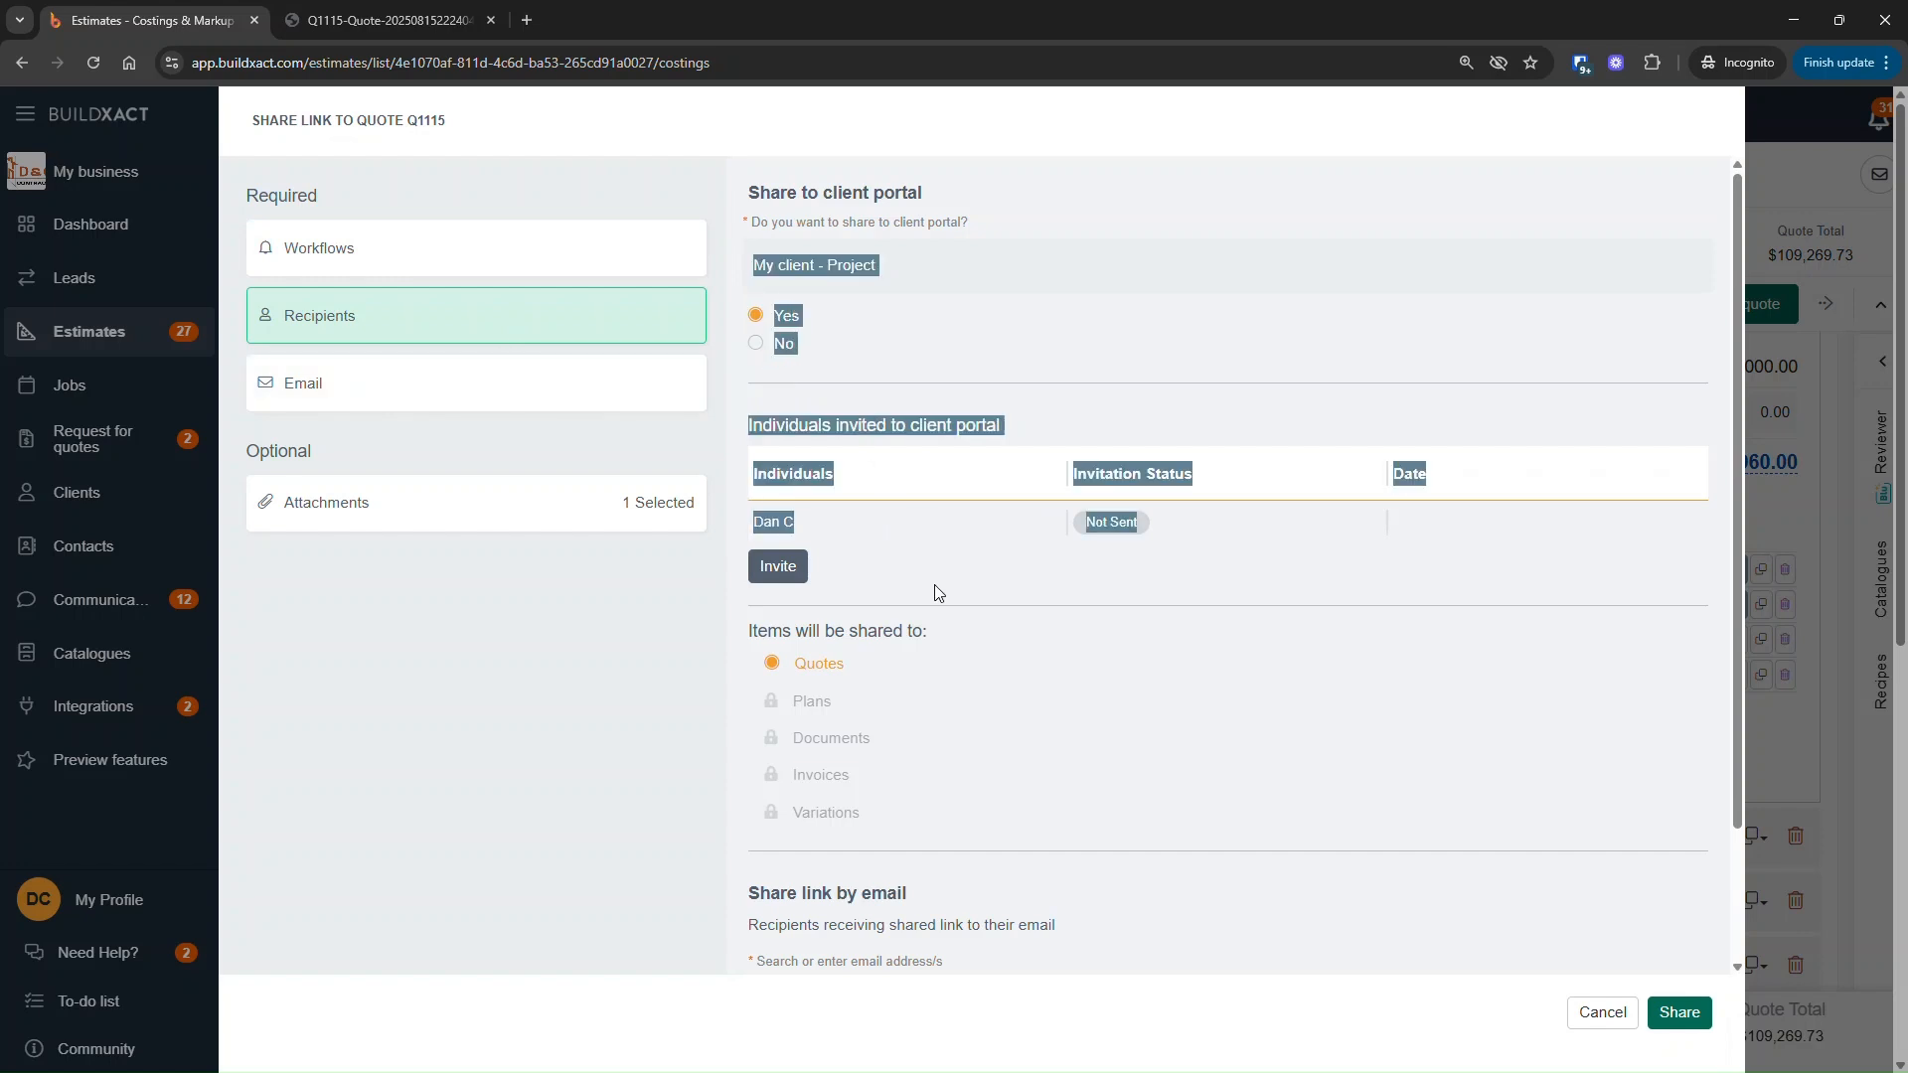
{"action": "left_click", "coordinate": [934, 586]}
{"action": "left_click_drag", "start_coordinate": [750, 267], "coordinate": [915, 583]}
{"action": "left_click", "coordinate": [915, 583]}
{"action": "left_click", "coordinate": [778, 348]}
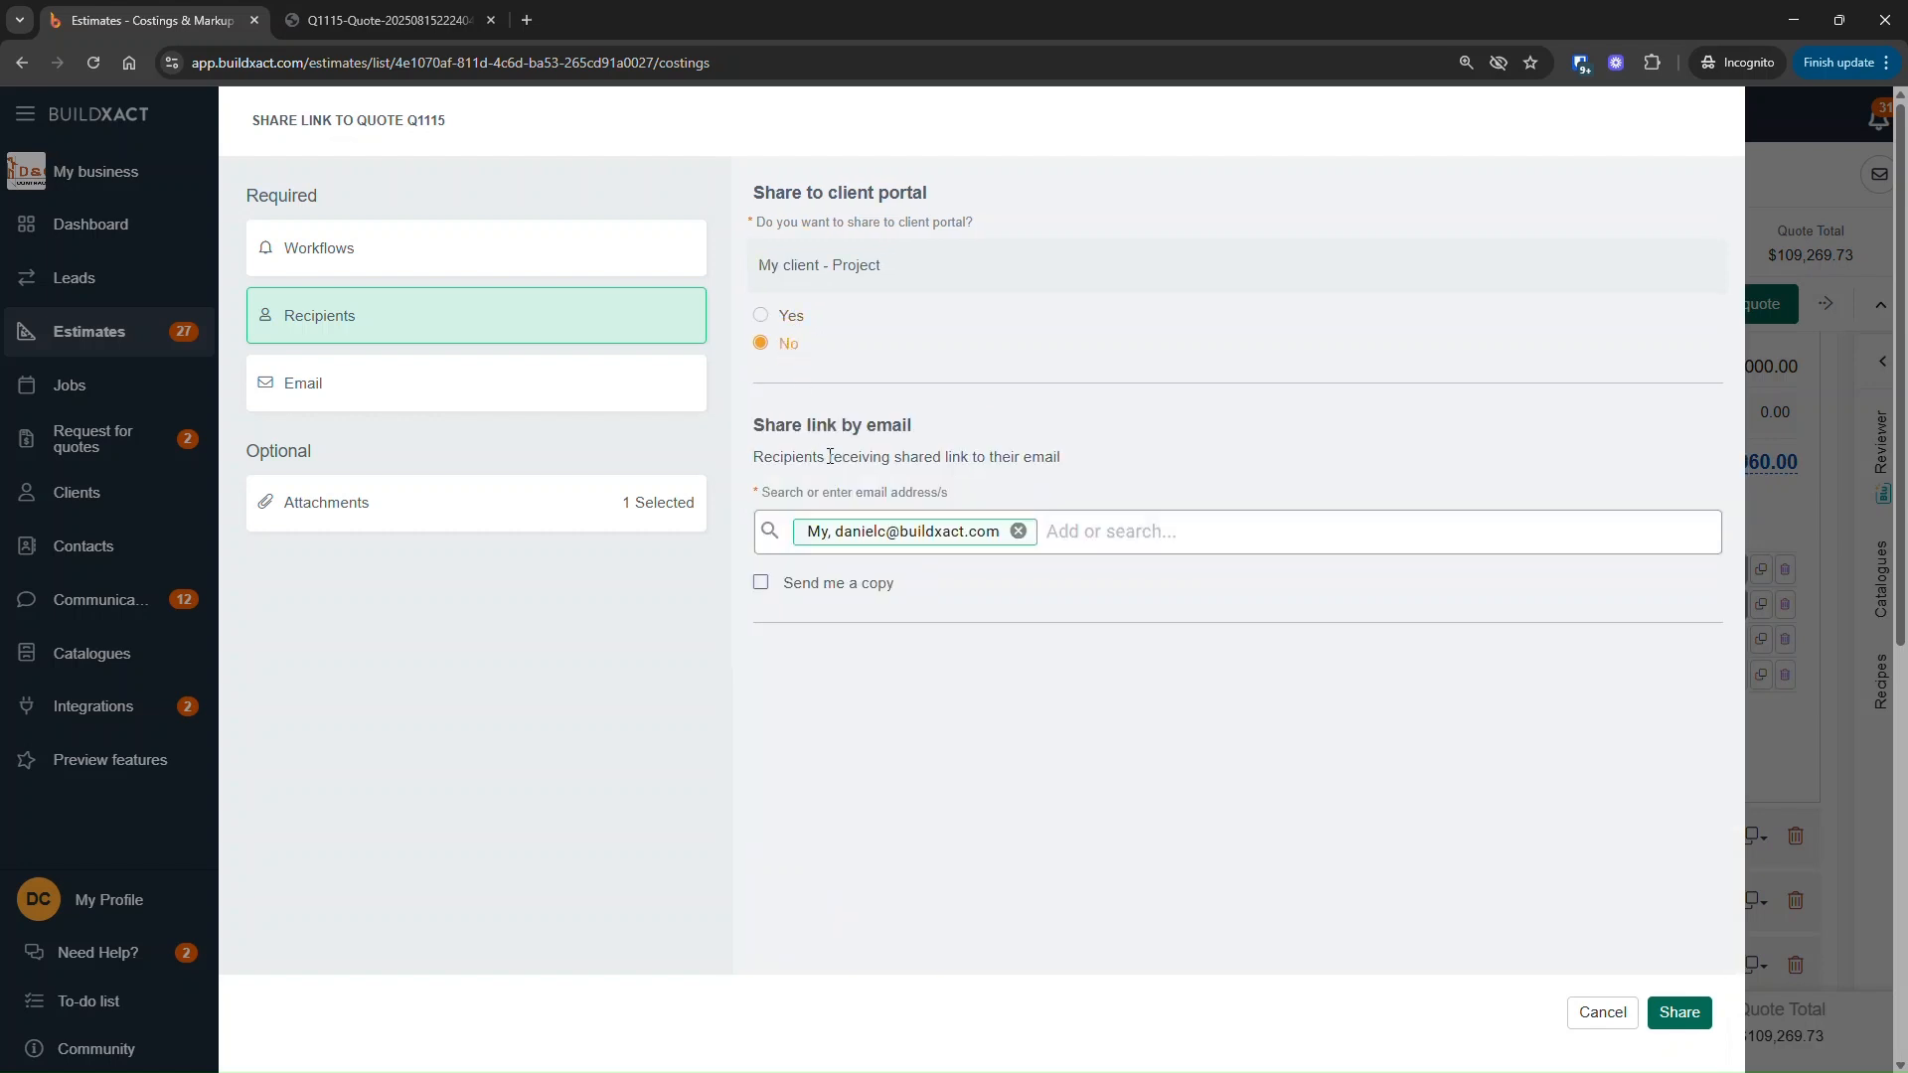
{"action": "left_click", "coordinate": [786, 334]}
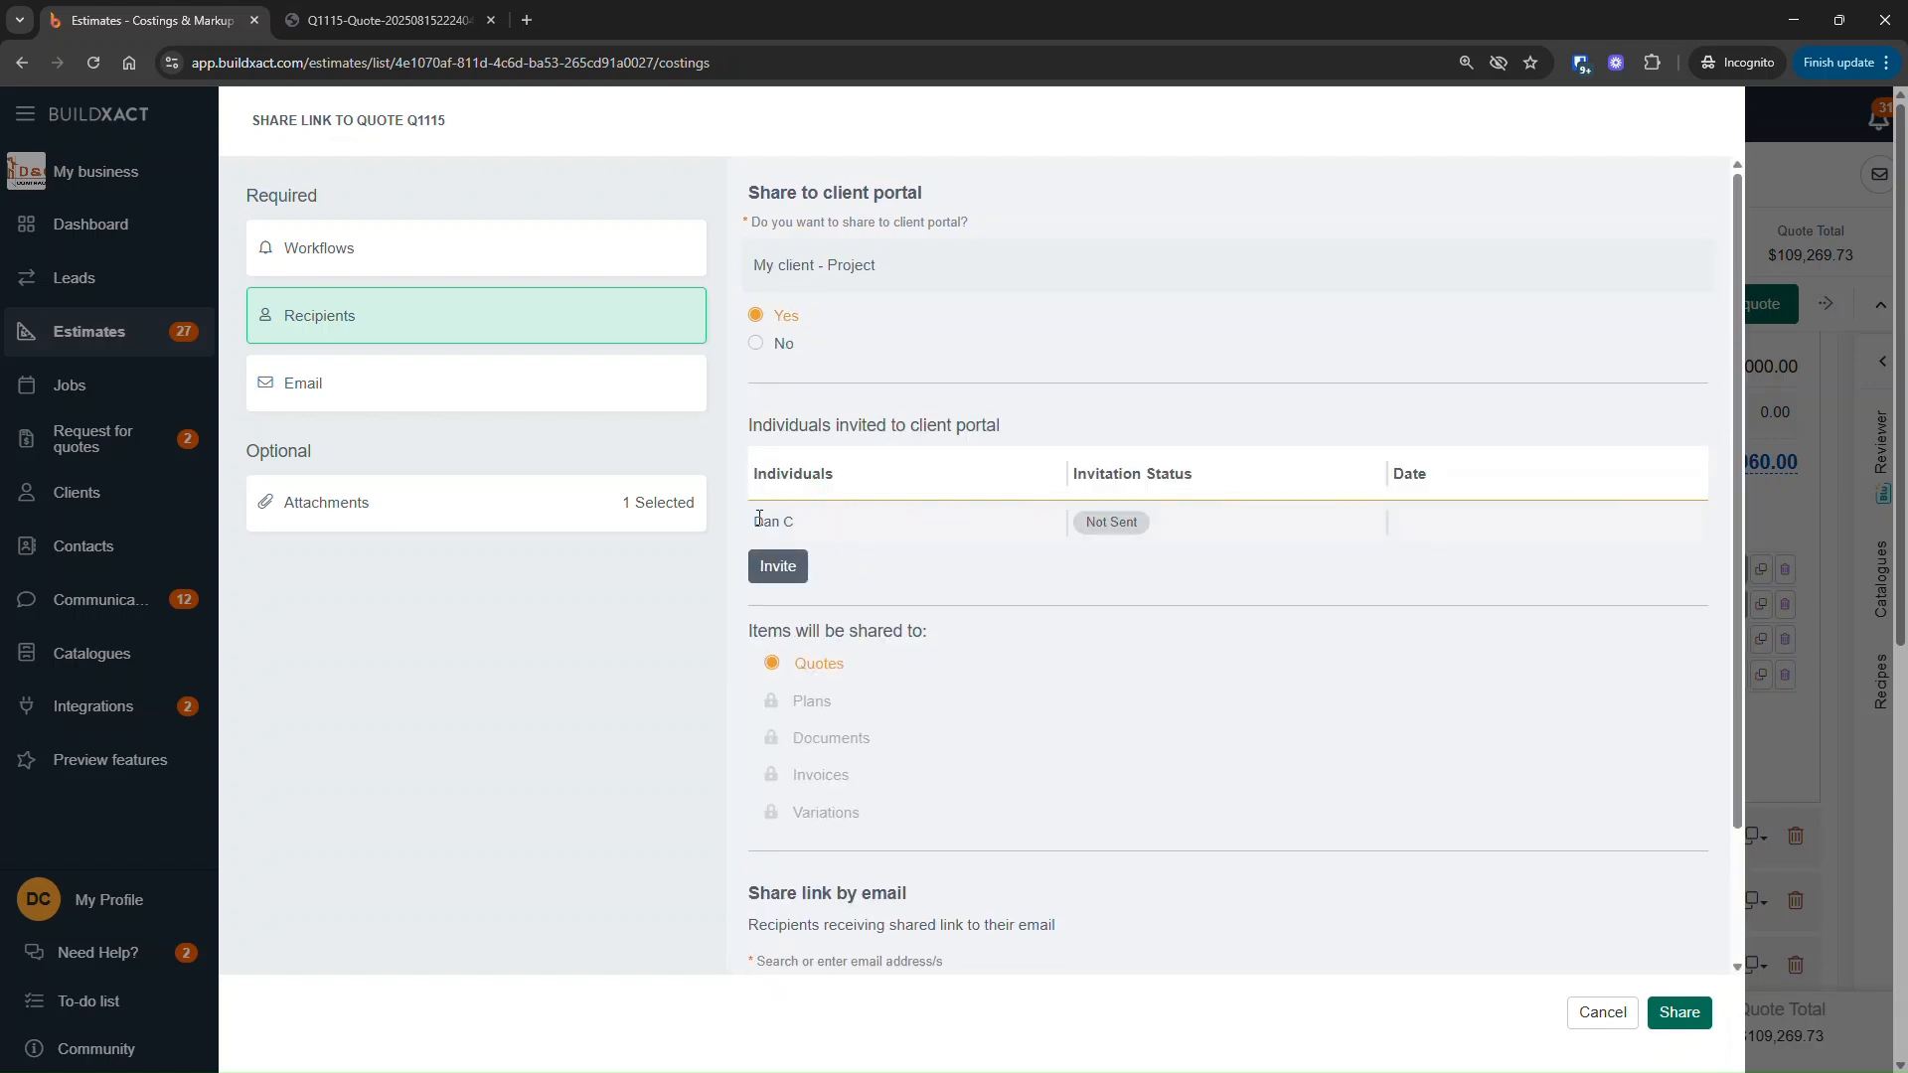
{"action": "left_click", "coordinate": [771, 345]}
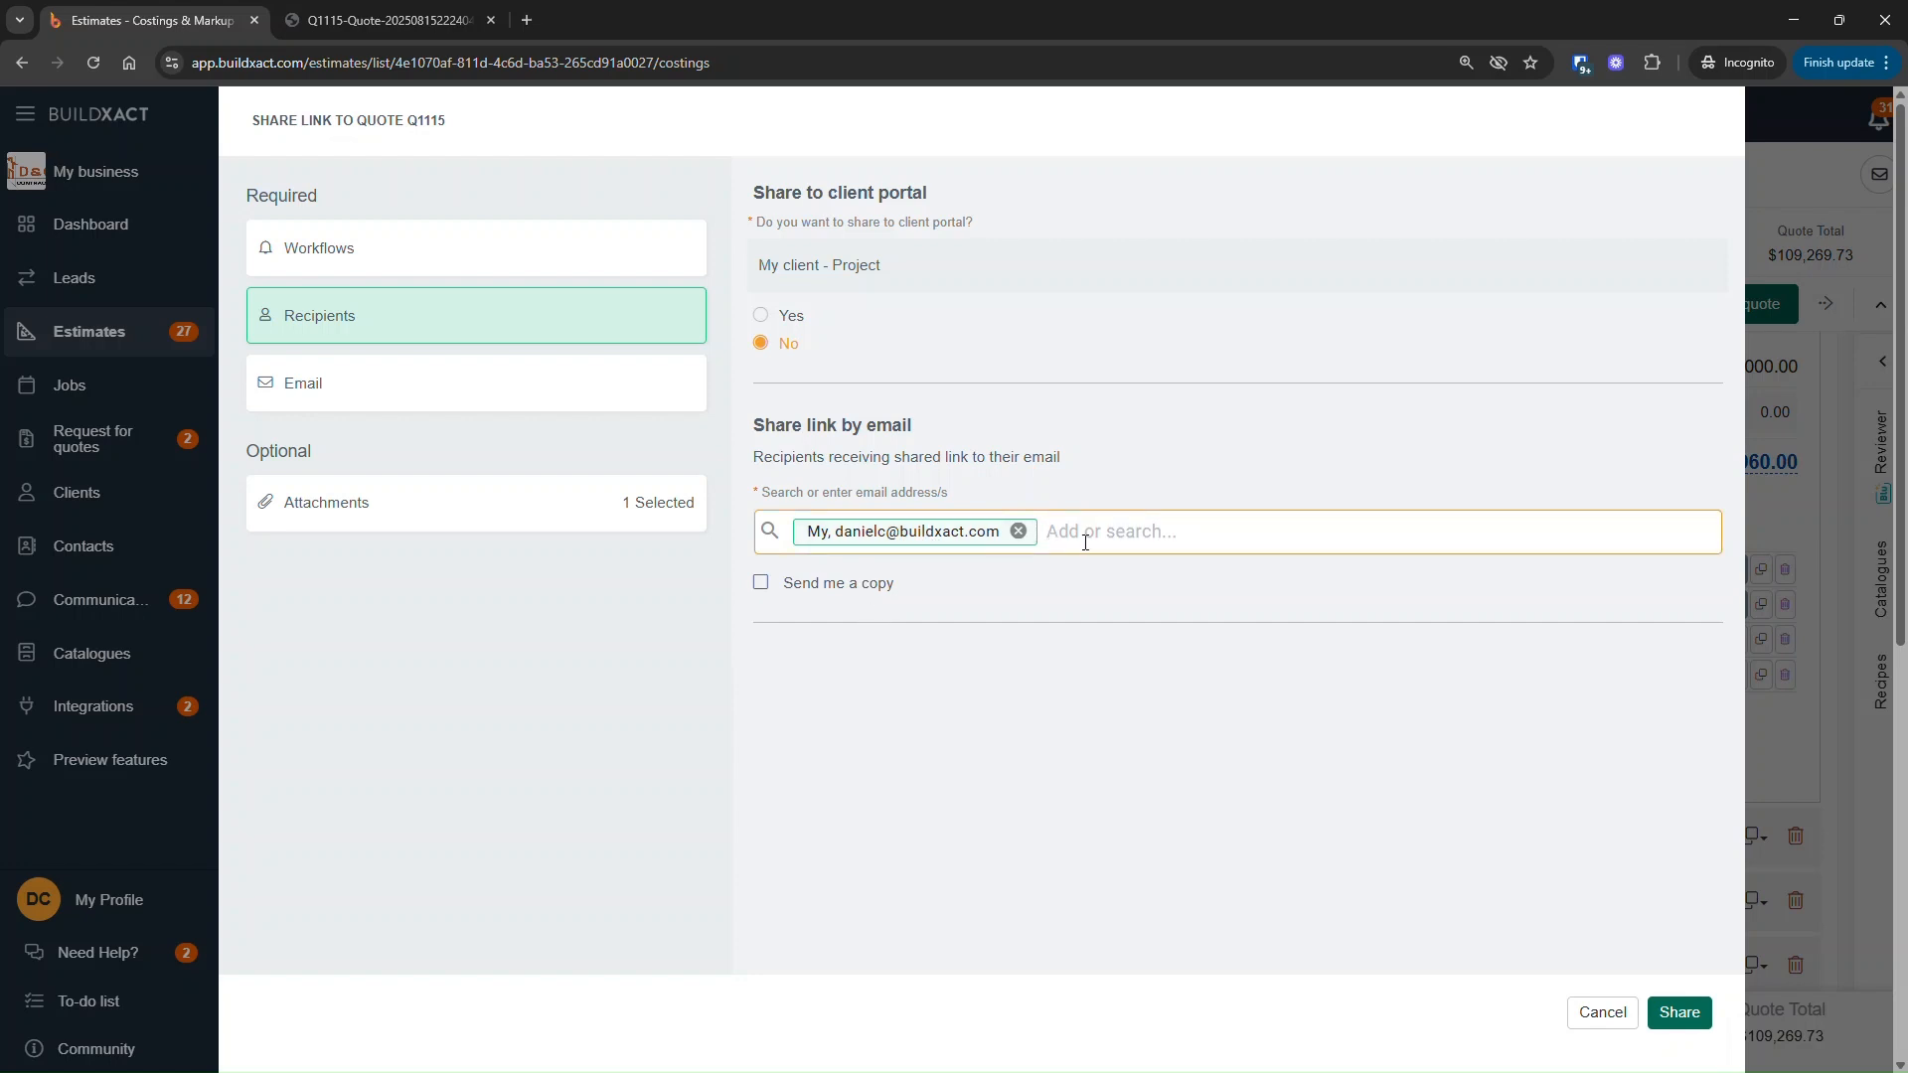
Remove the prefilled client recipient and enable Send me a copy so the quote link goes to your own address.
{"action": "left_click", "coordinate": [872, 586]}
{"action": "left_click", "coordinate": [873, 586]}
{"action": "left_click", "coordinate": [1167, 528]}
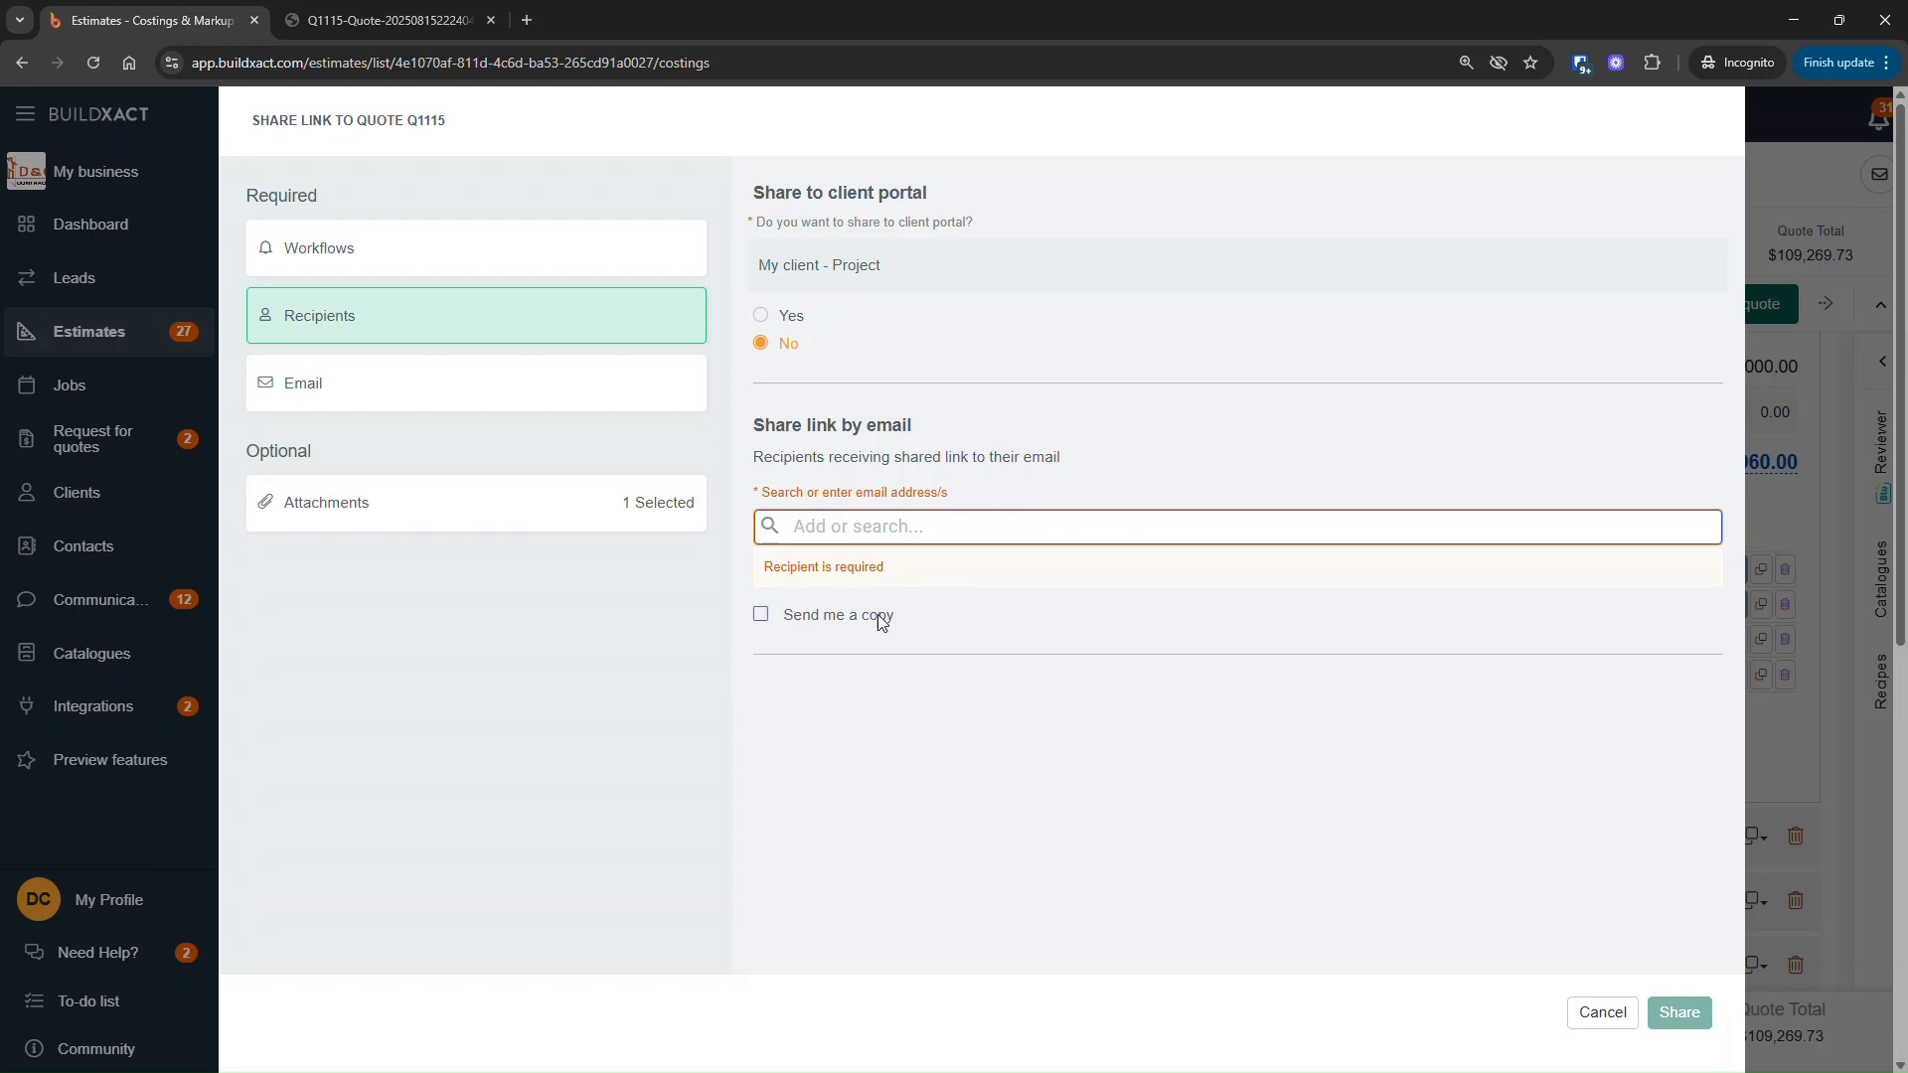
{"action": "left_click", "coordinate": [852, 586]}
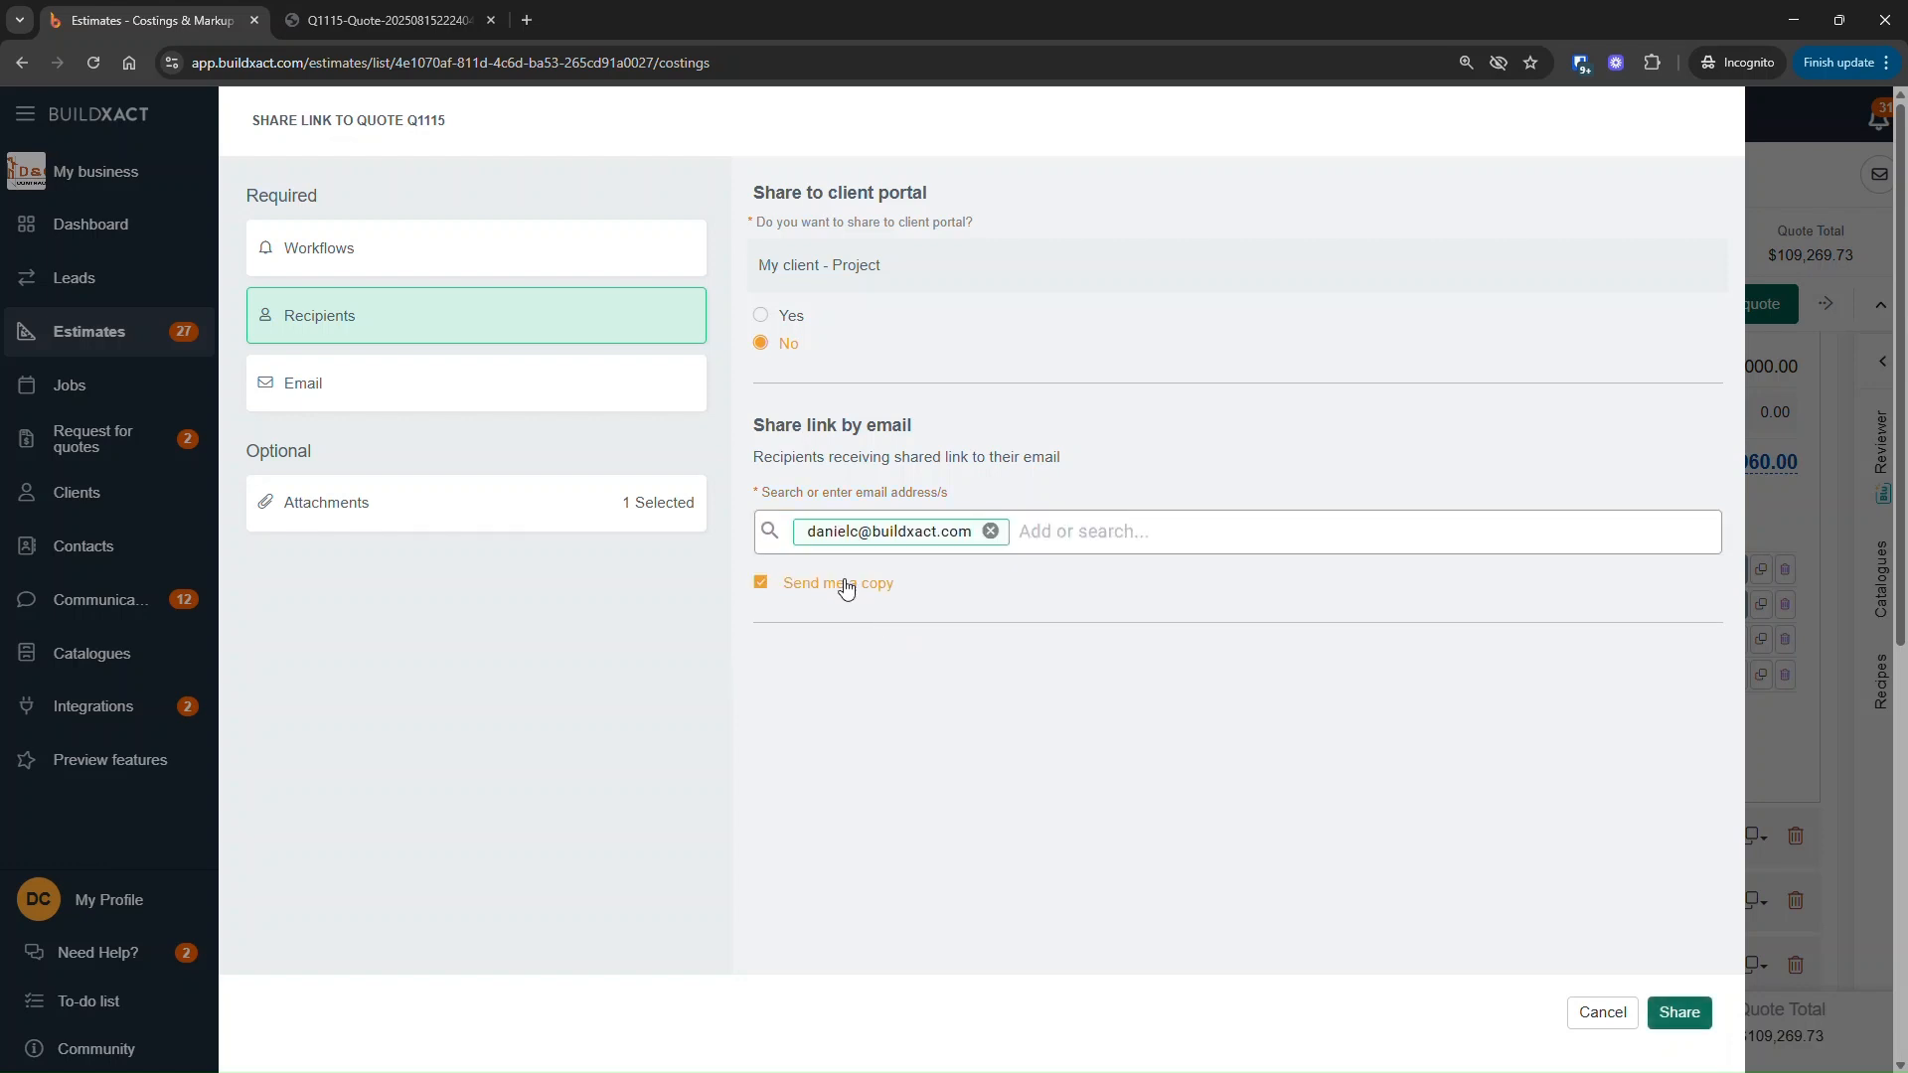
Examine the quote email's subject and body text, including the client-name tag, and check its preset options.
{"action": "left_click", "coordinate": [384, 394]}
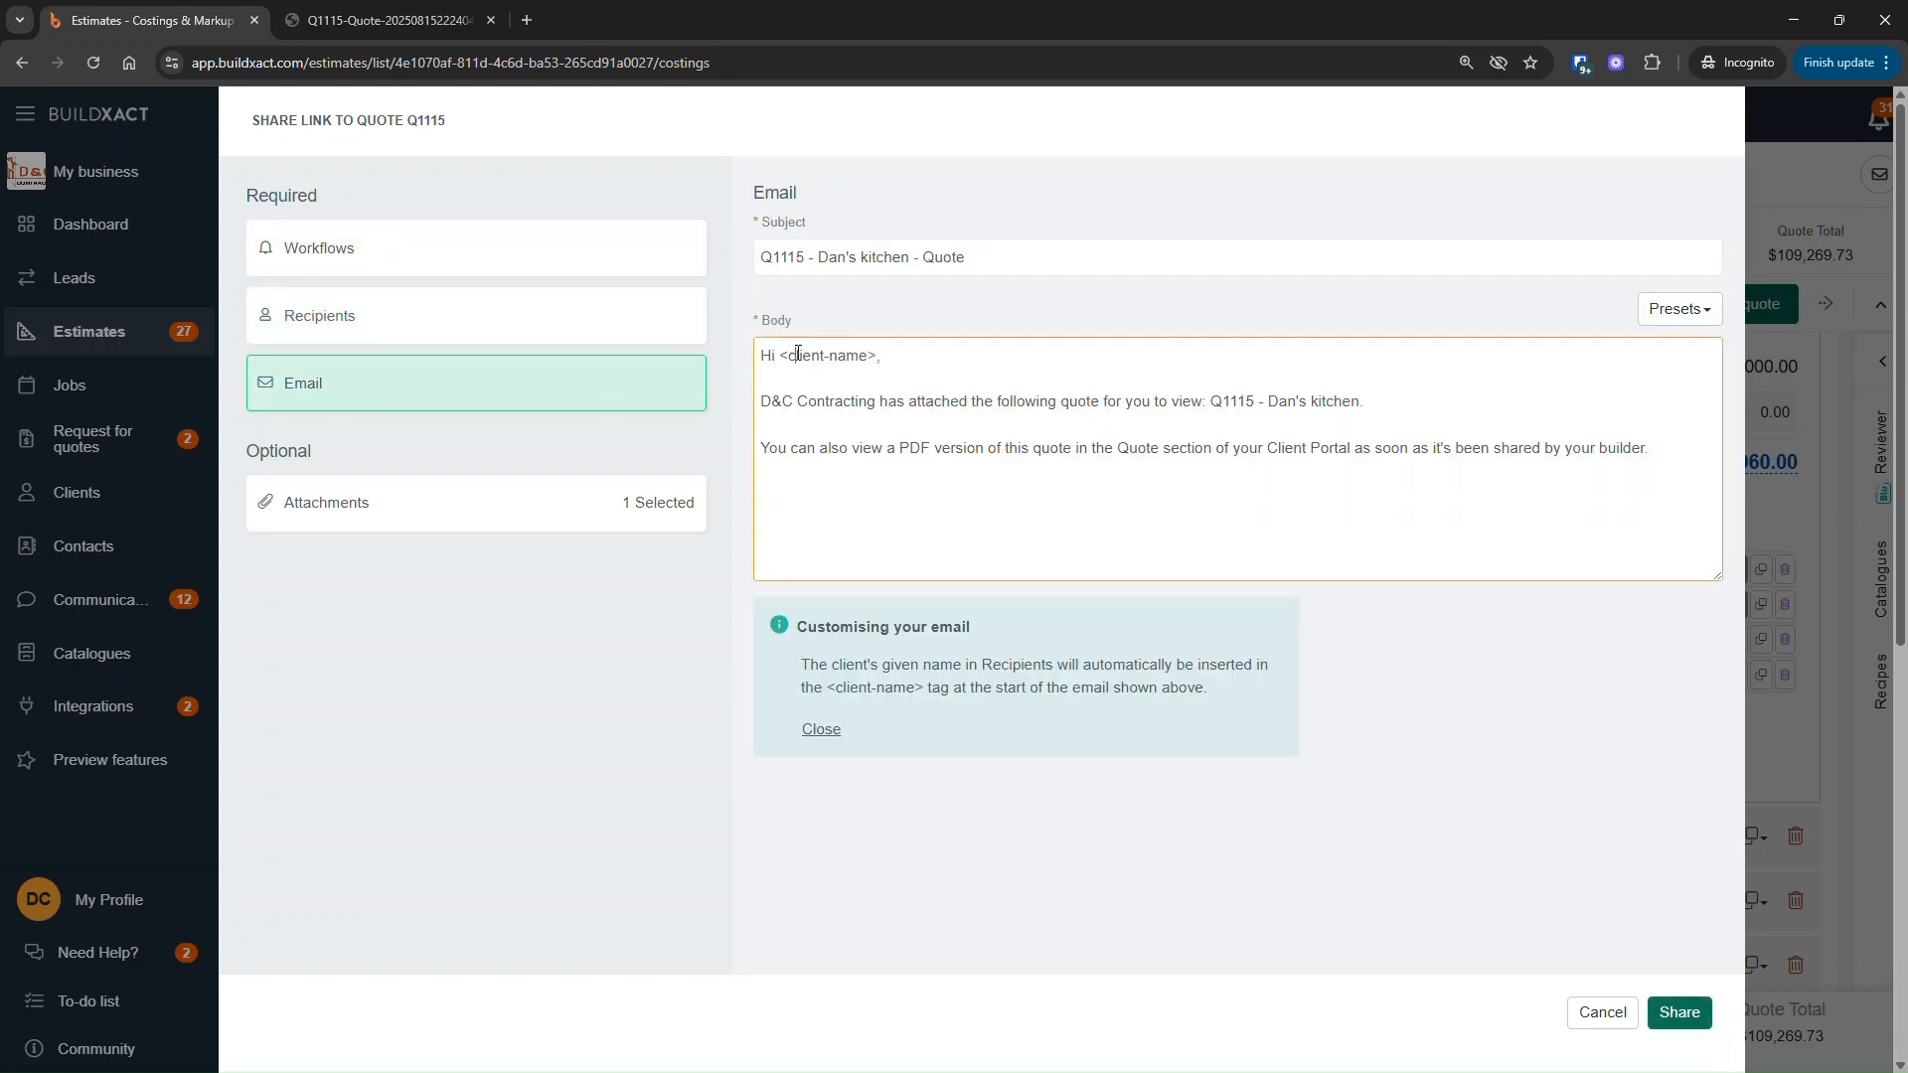
{"action": "left_click_drag", "start_coordinate": [795, 355], "coordinate": [1129, 501]}
{"action": "left_click", "coordinate": [1301, 484]}
{"action": "left_click_drag", "start_coordinate": [1668, 445], "coordinate": [747, 453]}
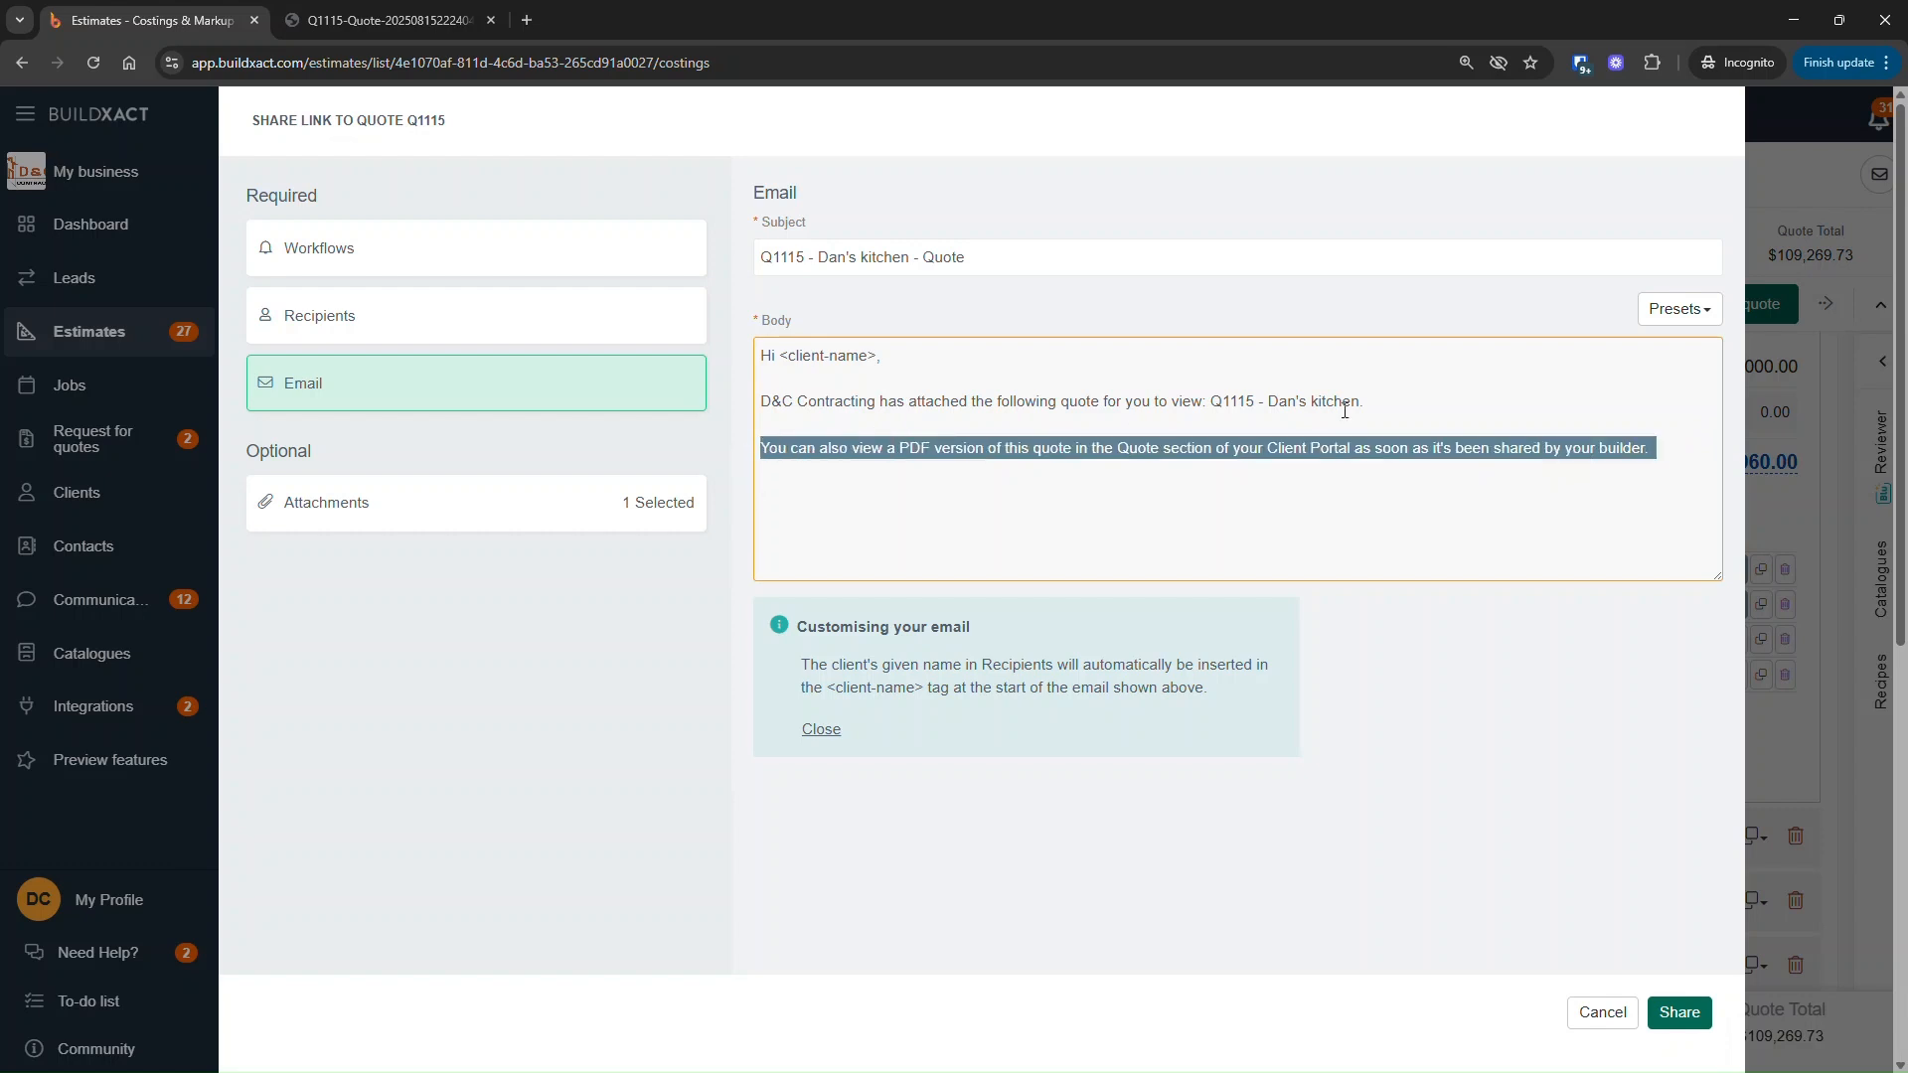
{"action": "left_click", "coordinate": [1681, 311]}
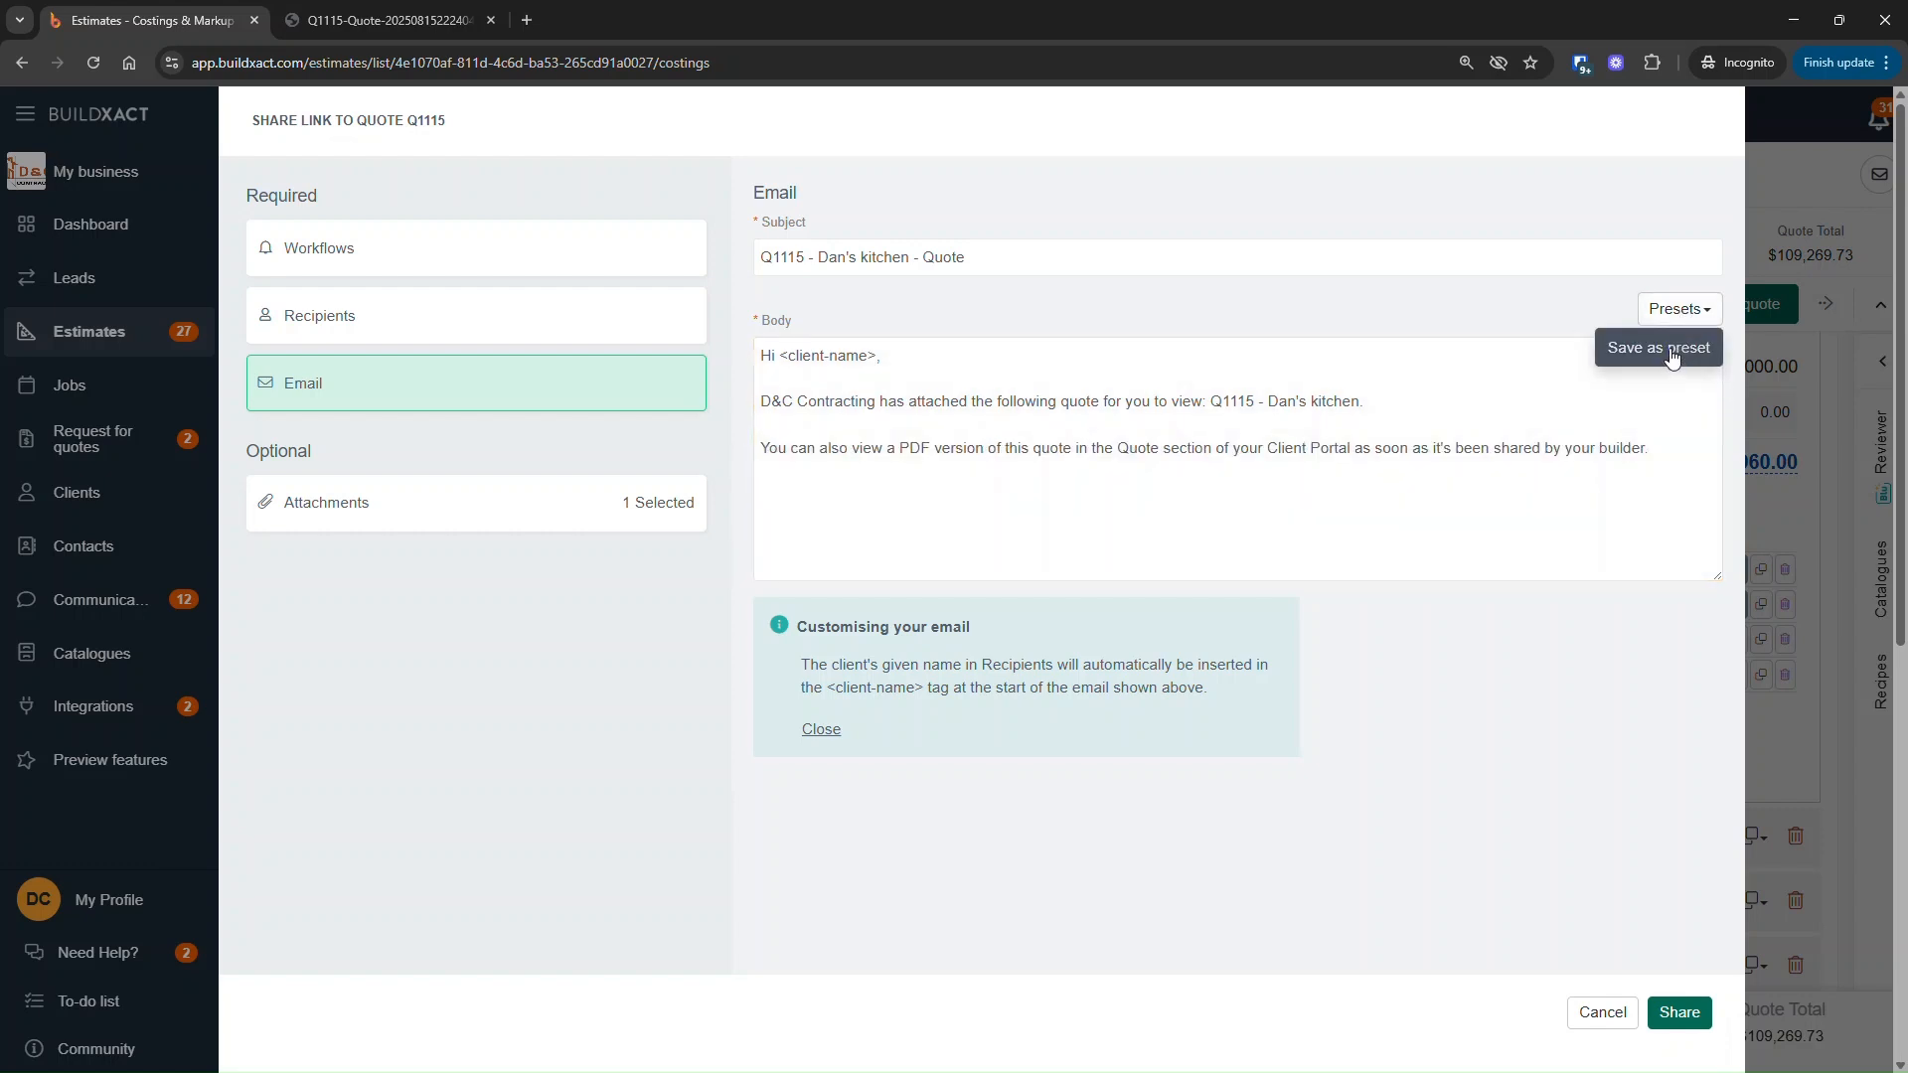
Recheck the selected workflow, share the quote and close the quote preparation.
{"action": "left_click", "coordinate": [494, 256]}
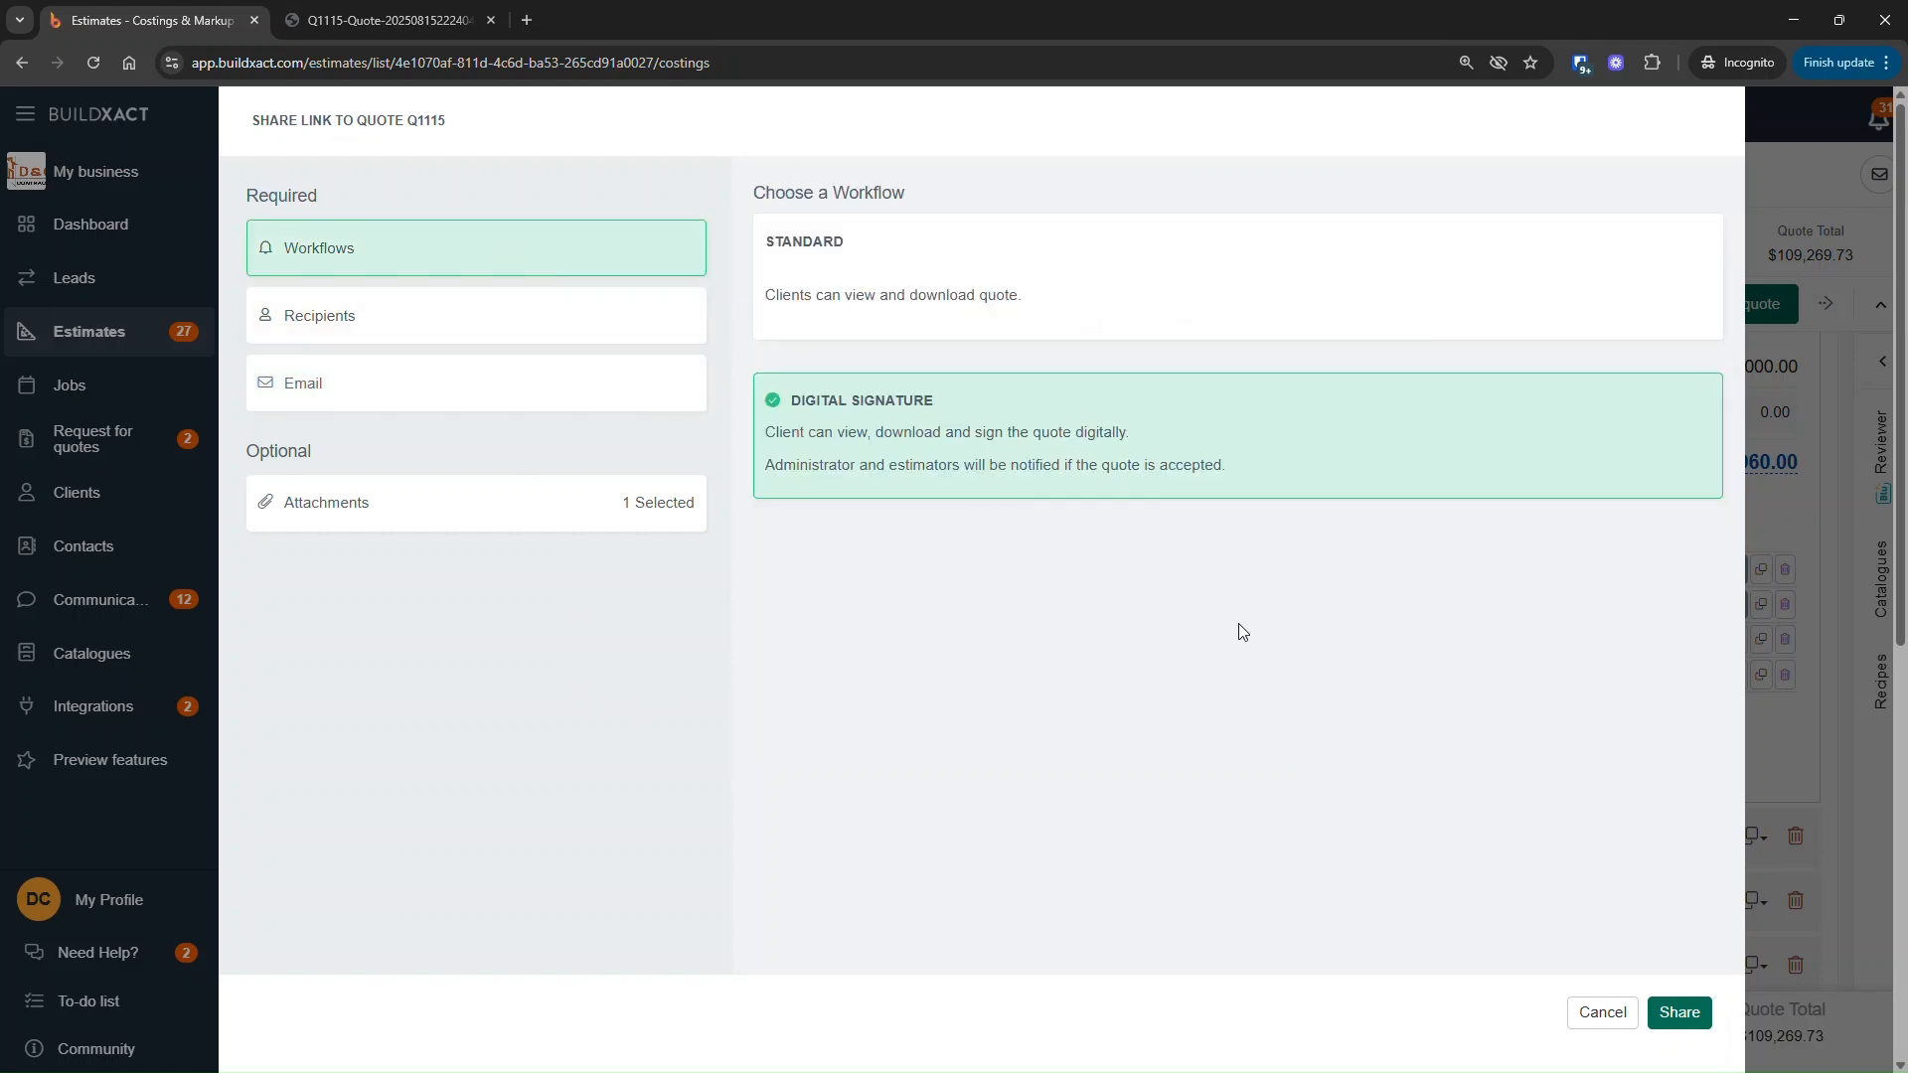
{"action": "left_click", "coordinate": [1680, 1017]}
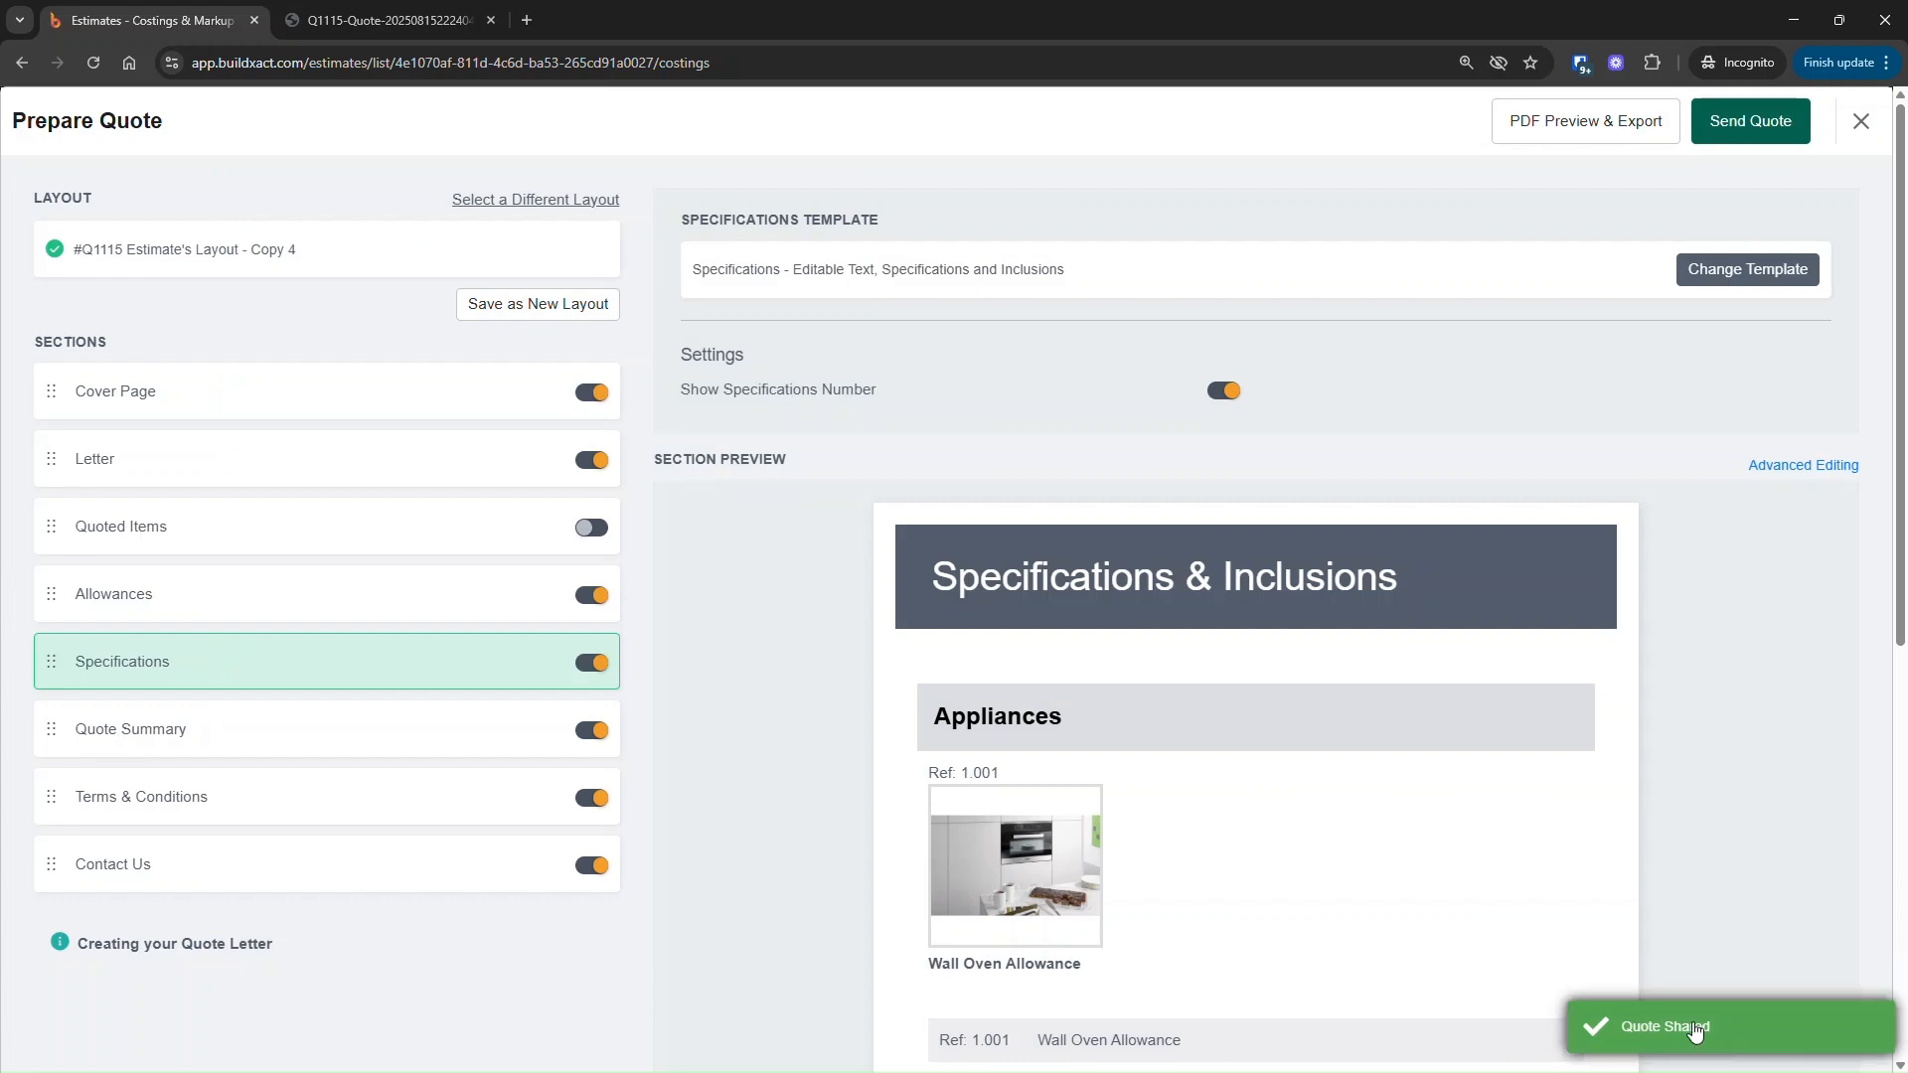
{"action": "left_click", "coordinate": [1863, 128]}
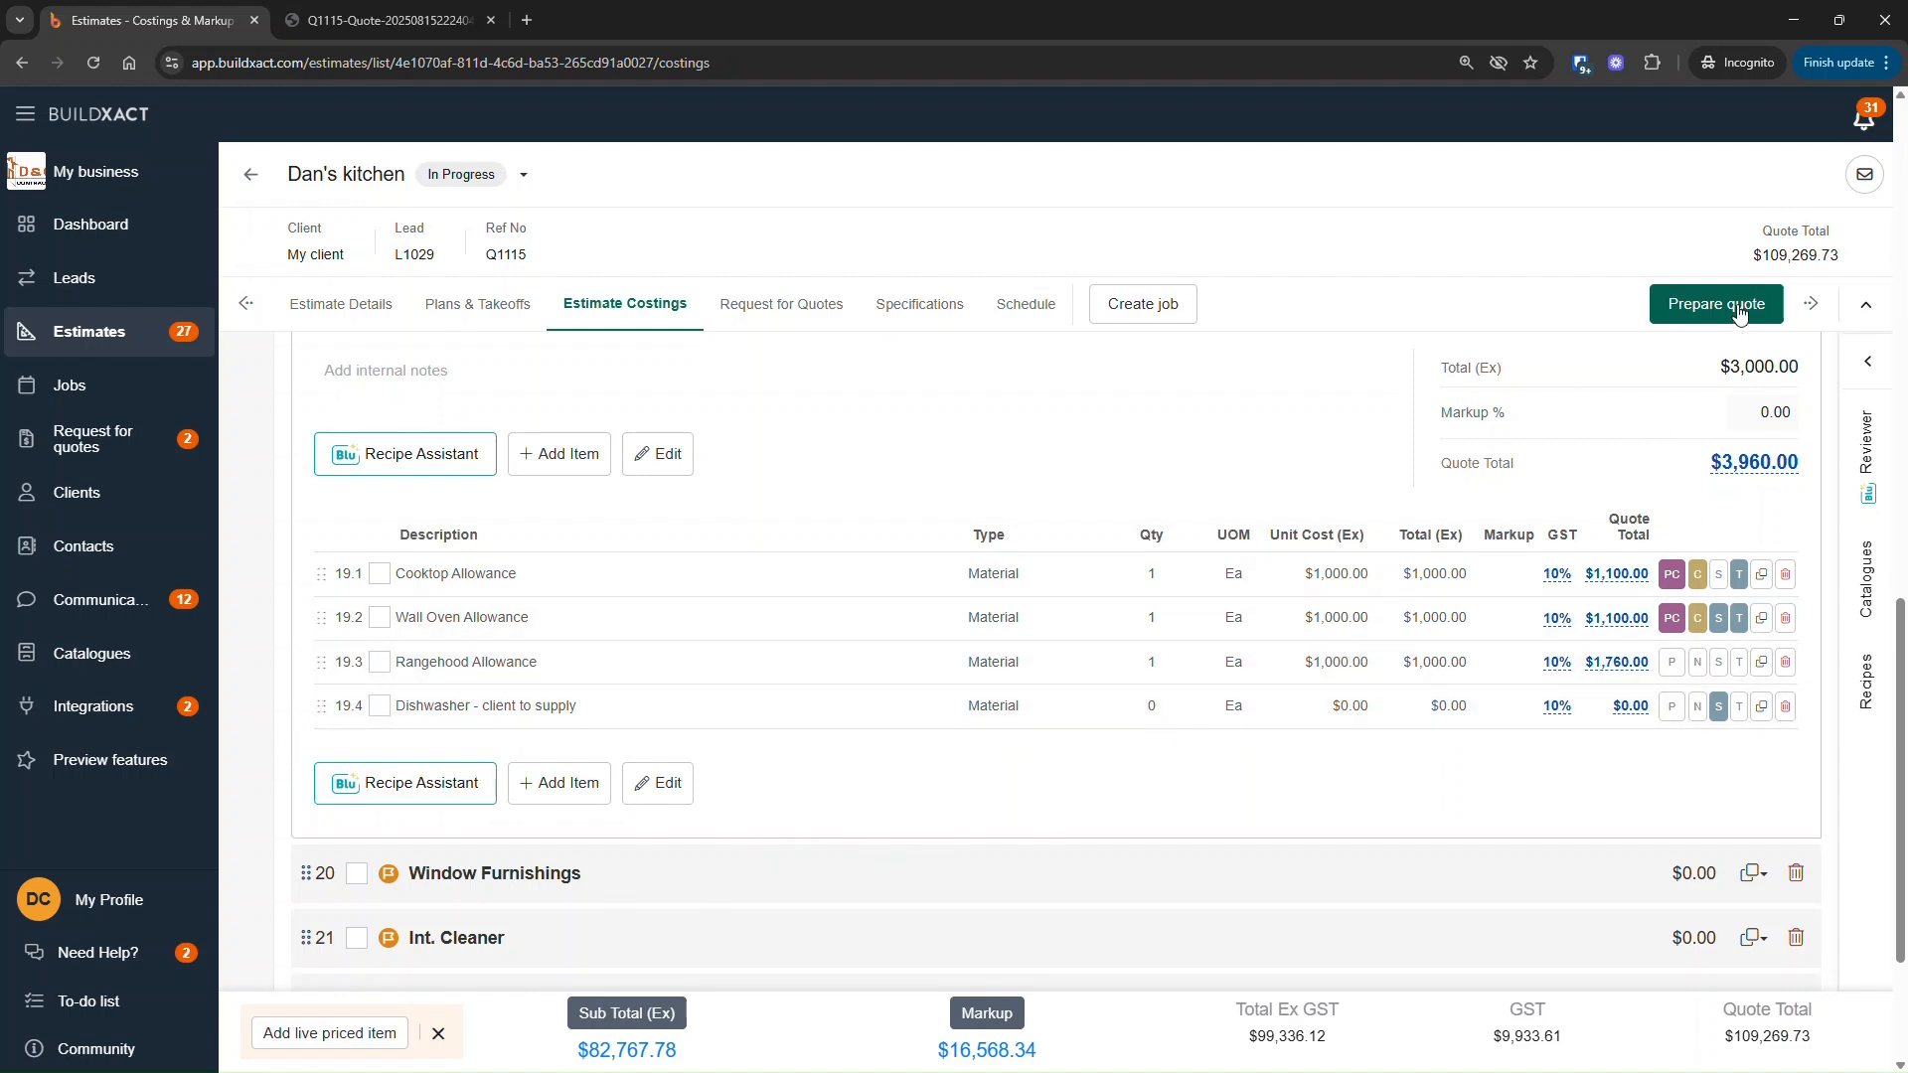
Check the estimate's email list and open the sent quote email to view its content and delivery status.
{"action": "left_click", "coordinate": [1866, 187]}
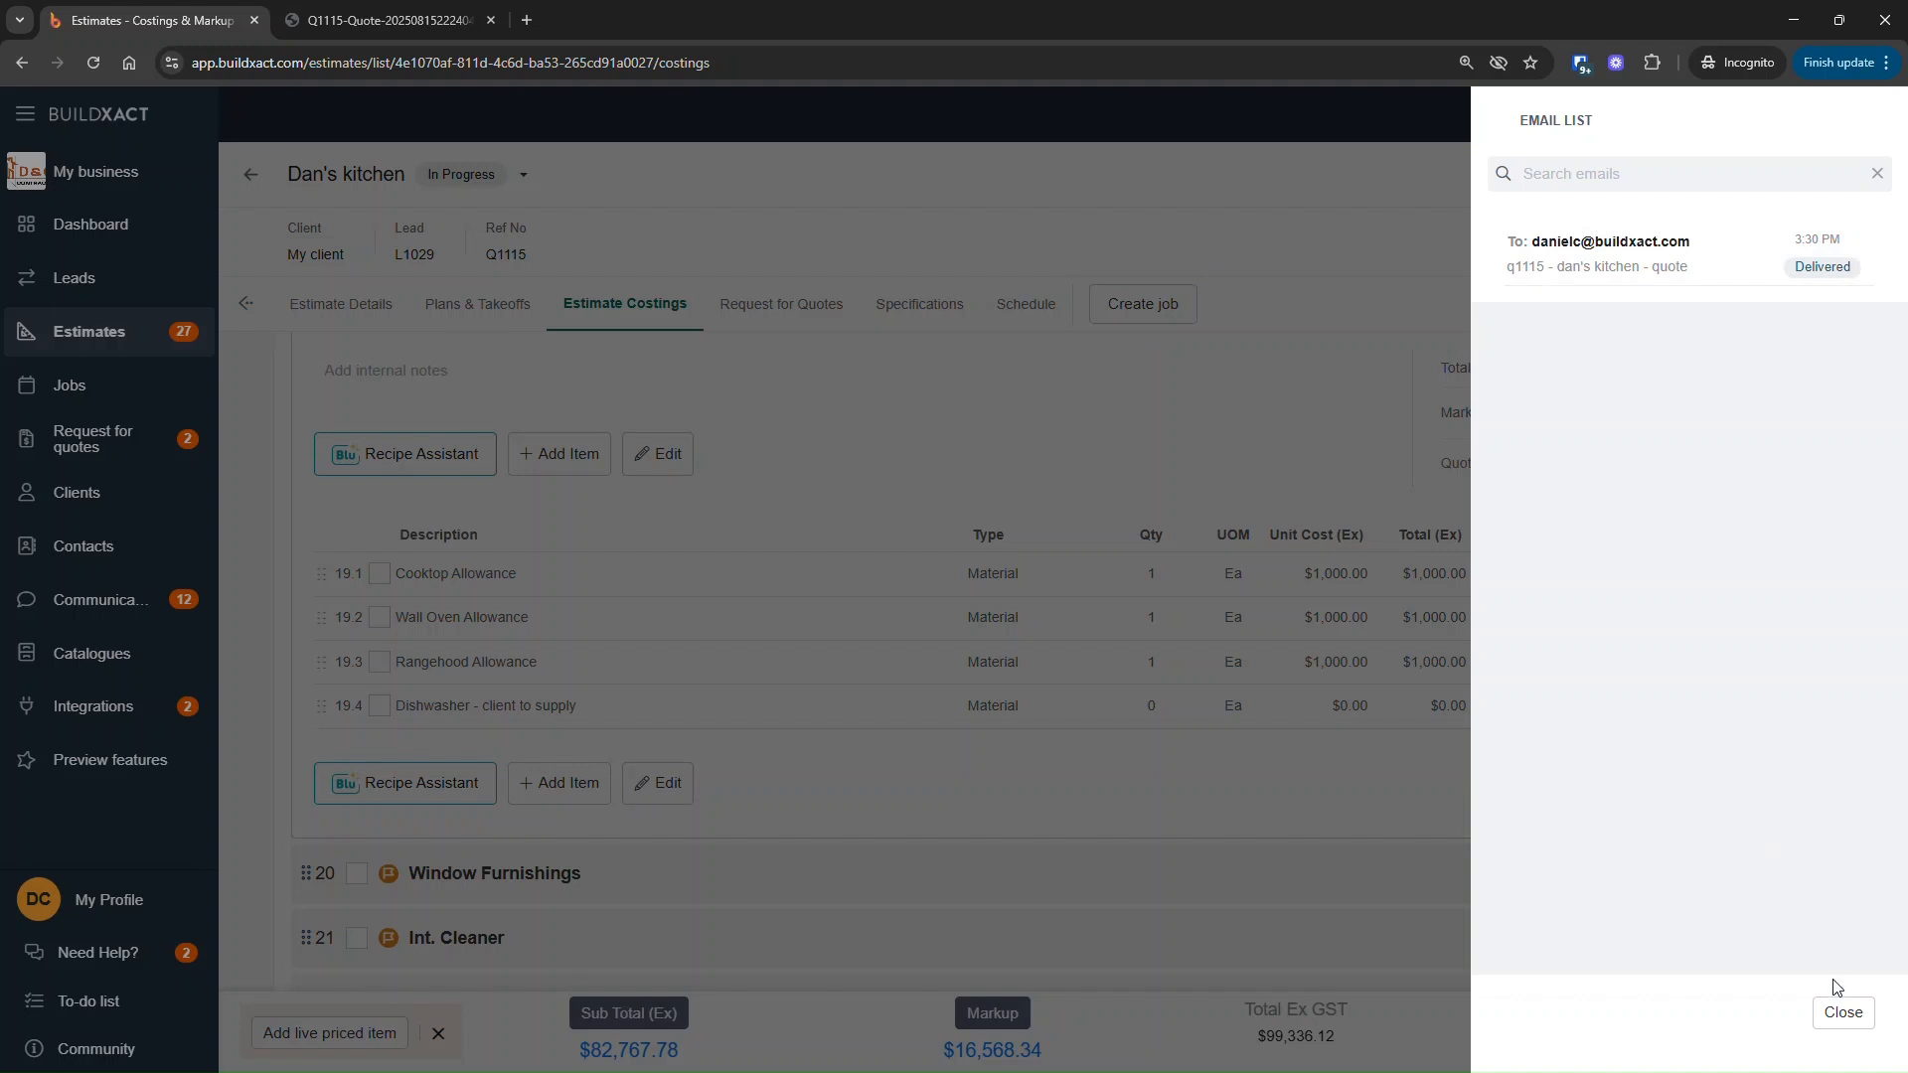
{"action": "left_click", "coordinate": [1844, 1011]}
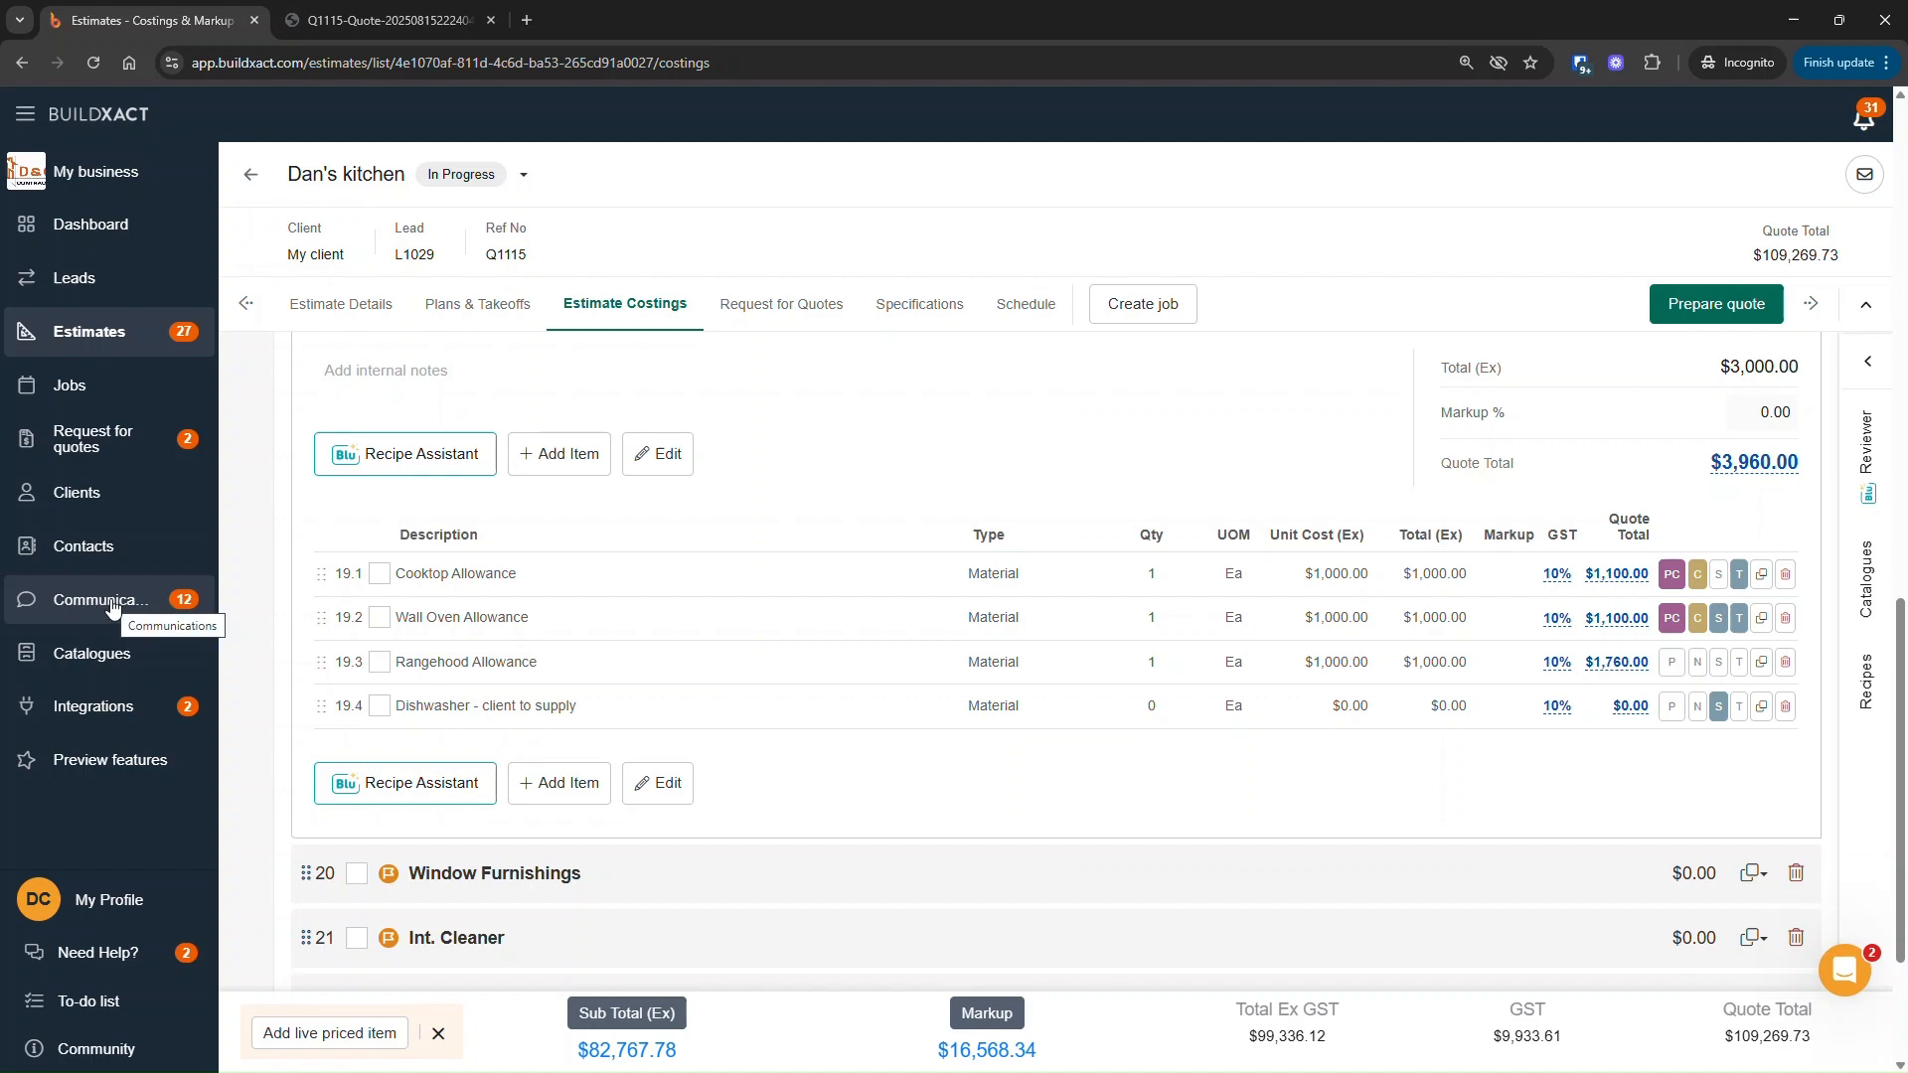
{"action": "left_click", "coordinate": [1861, 184]}
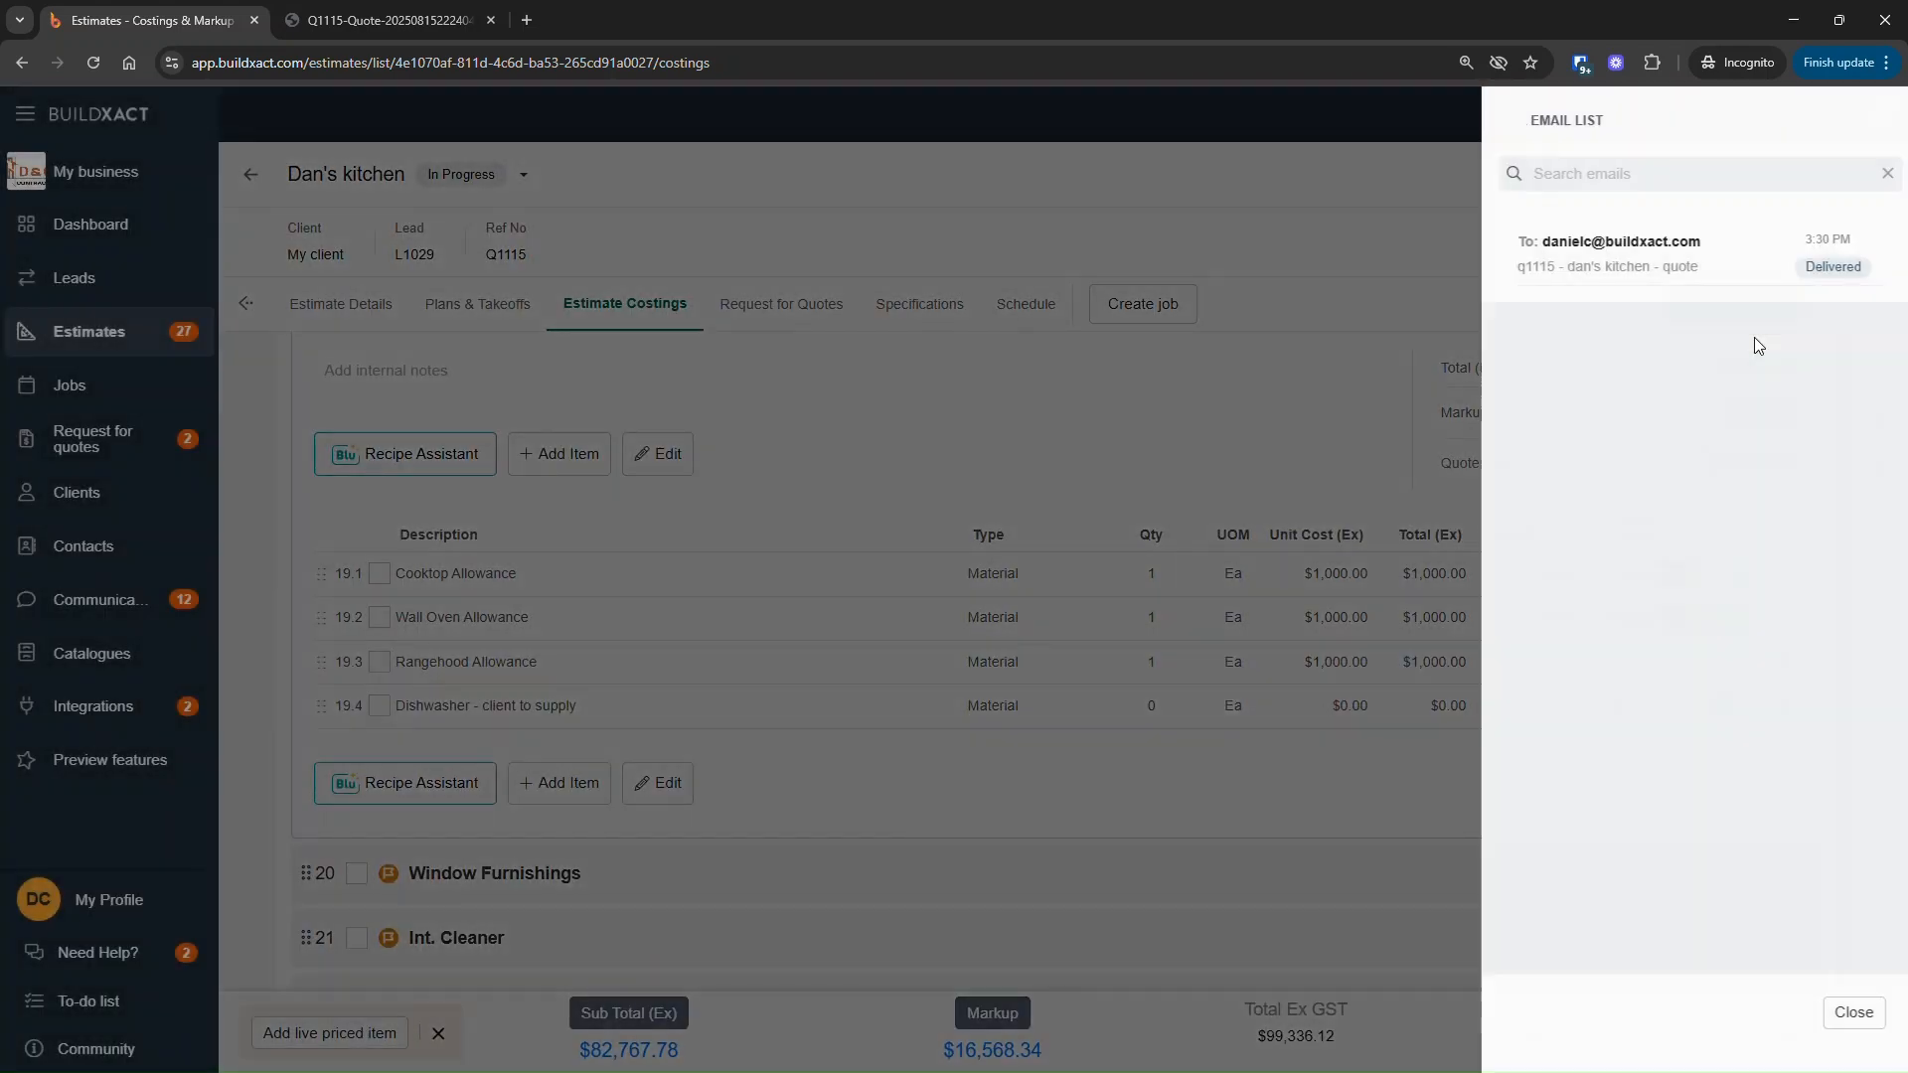
{"action": "left_click", "coordinate": [1697, 255]}
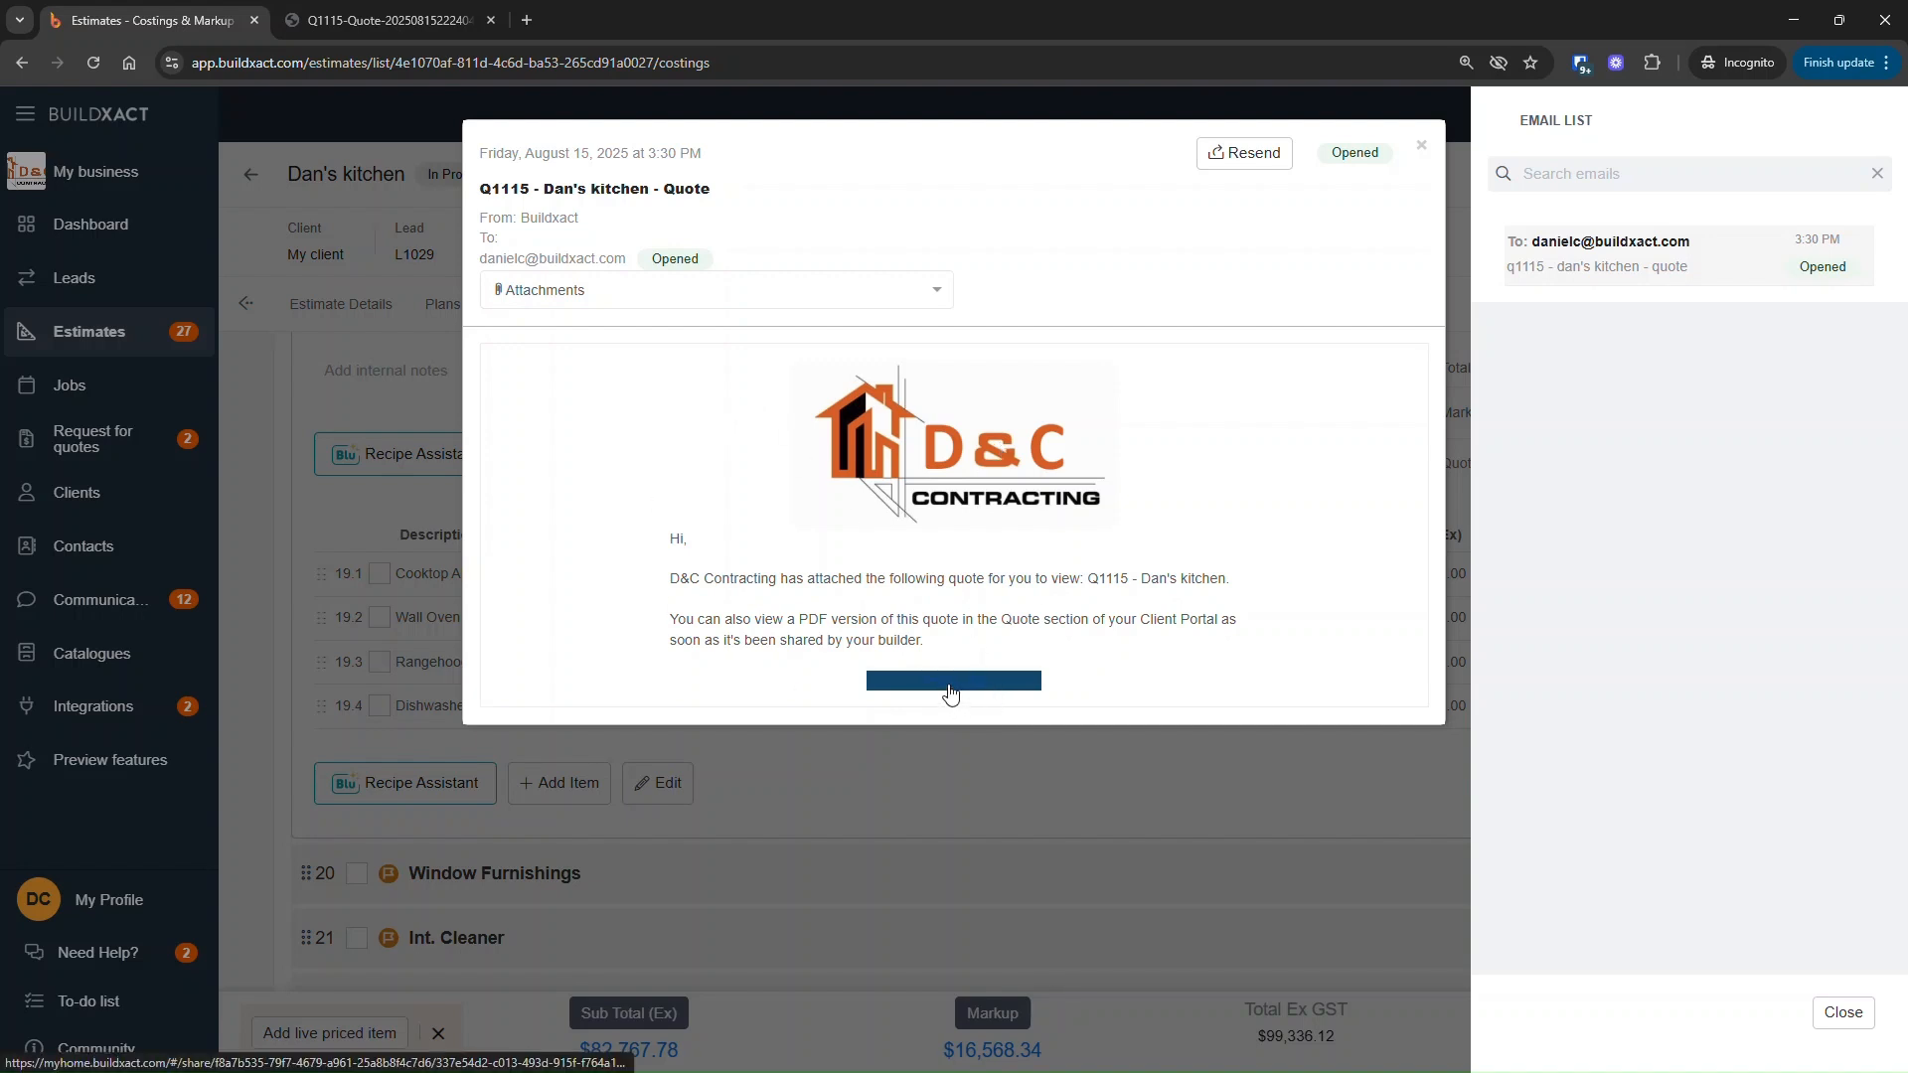
Open the shared quote from the sent email and review its proposal pages as the client.
{"action": "left_click", "coordinate": [949, 683]}
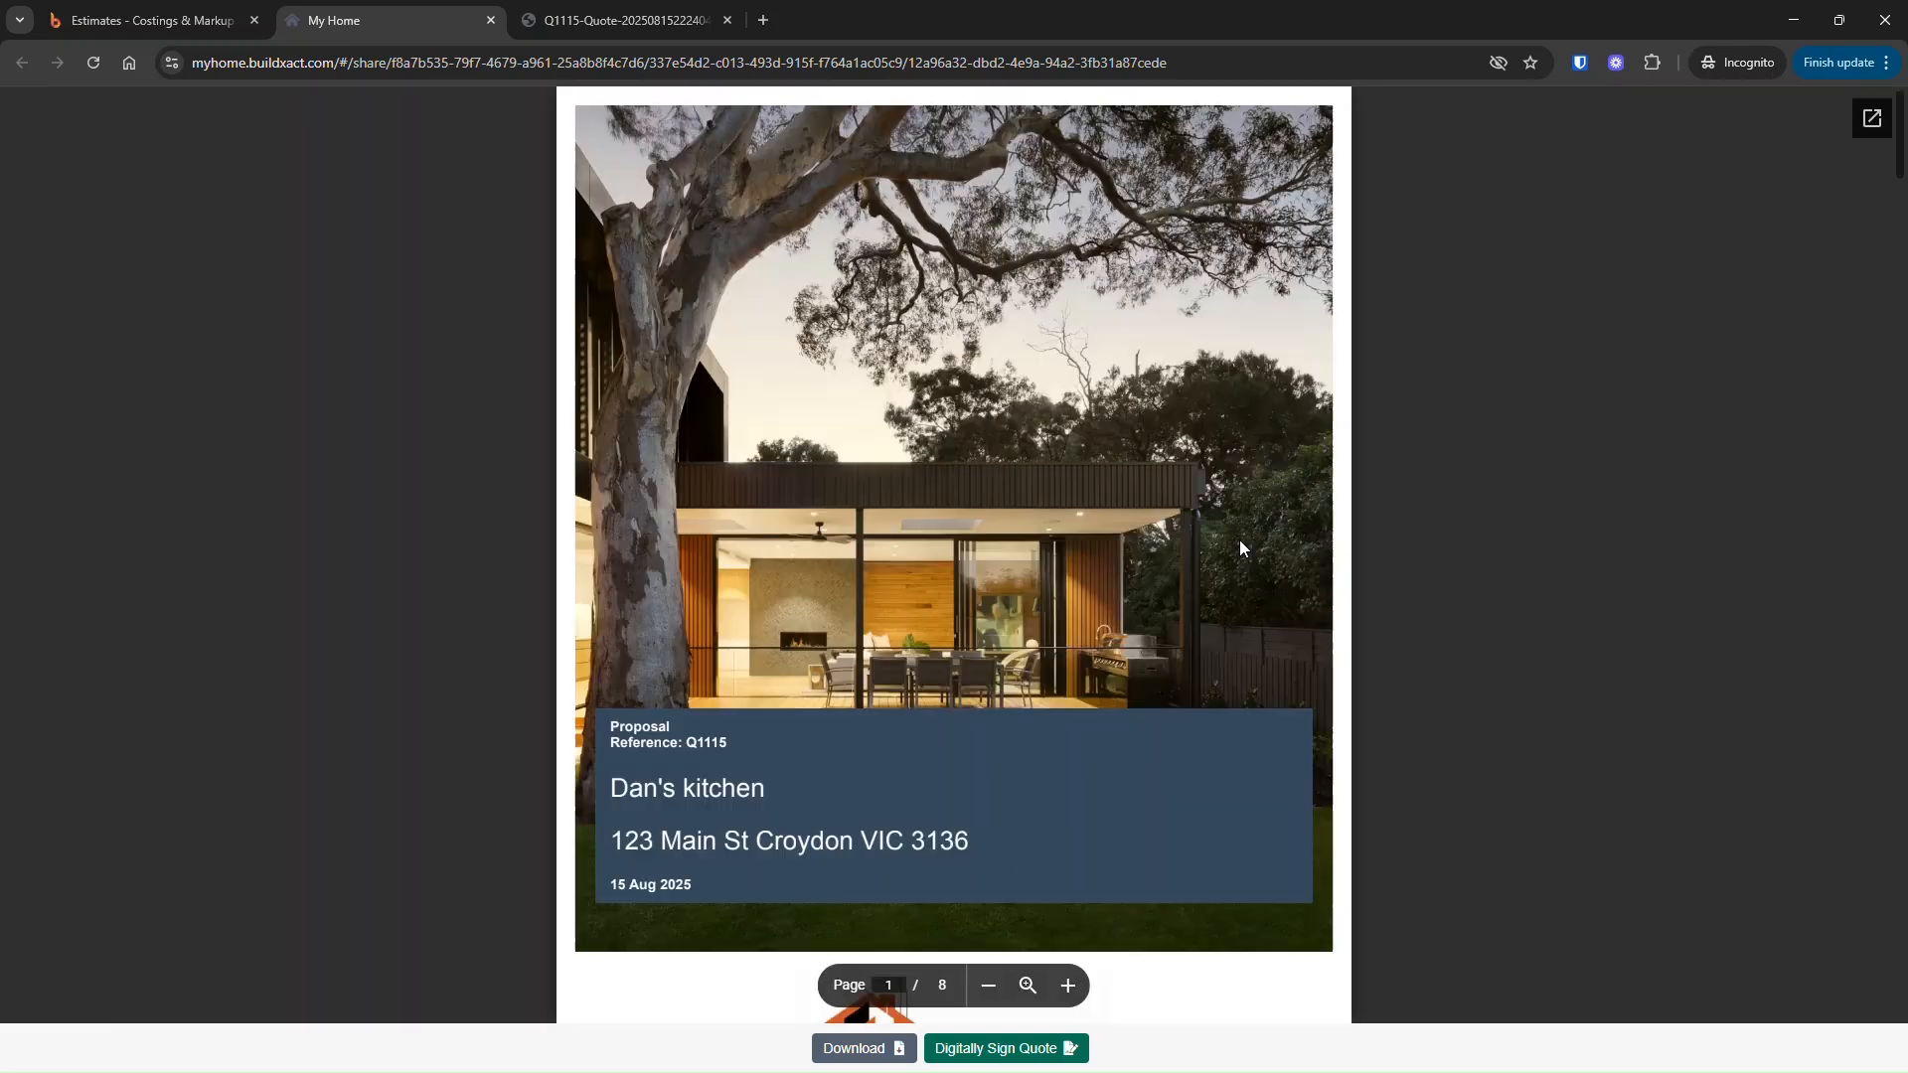
{"action": "scroll", "coordinate": [1240, 541], "scroll_direction": "down", "scroll_amount": 9}
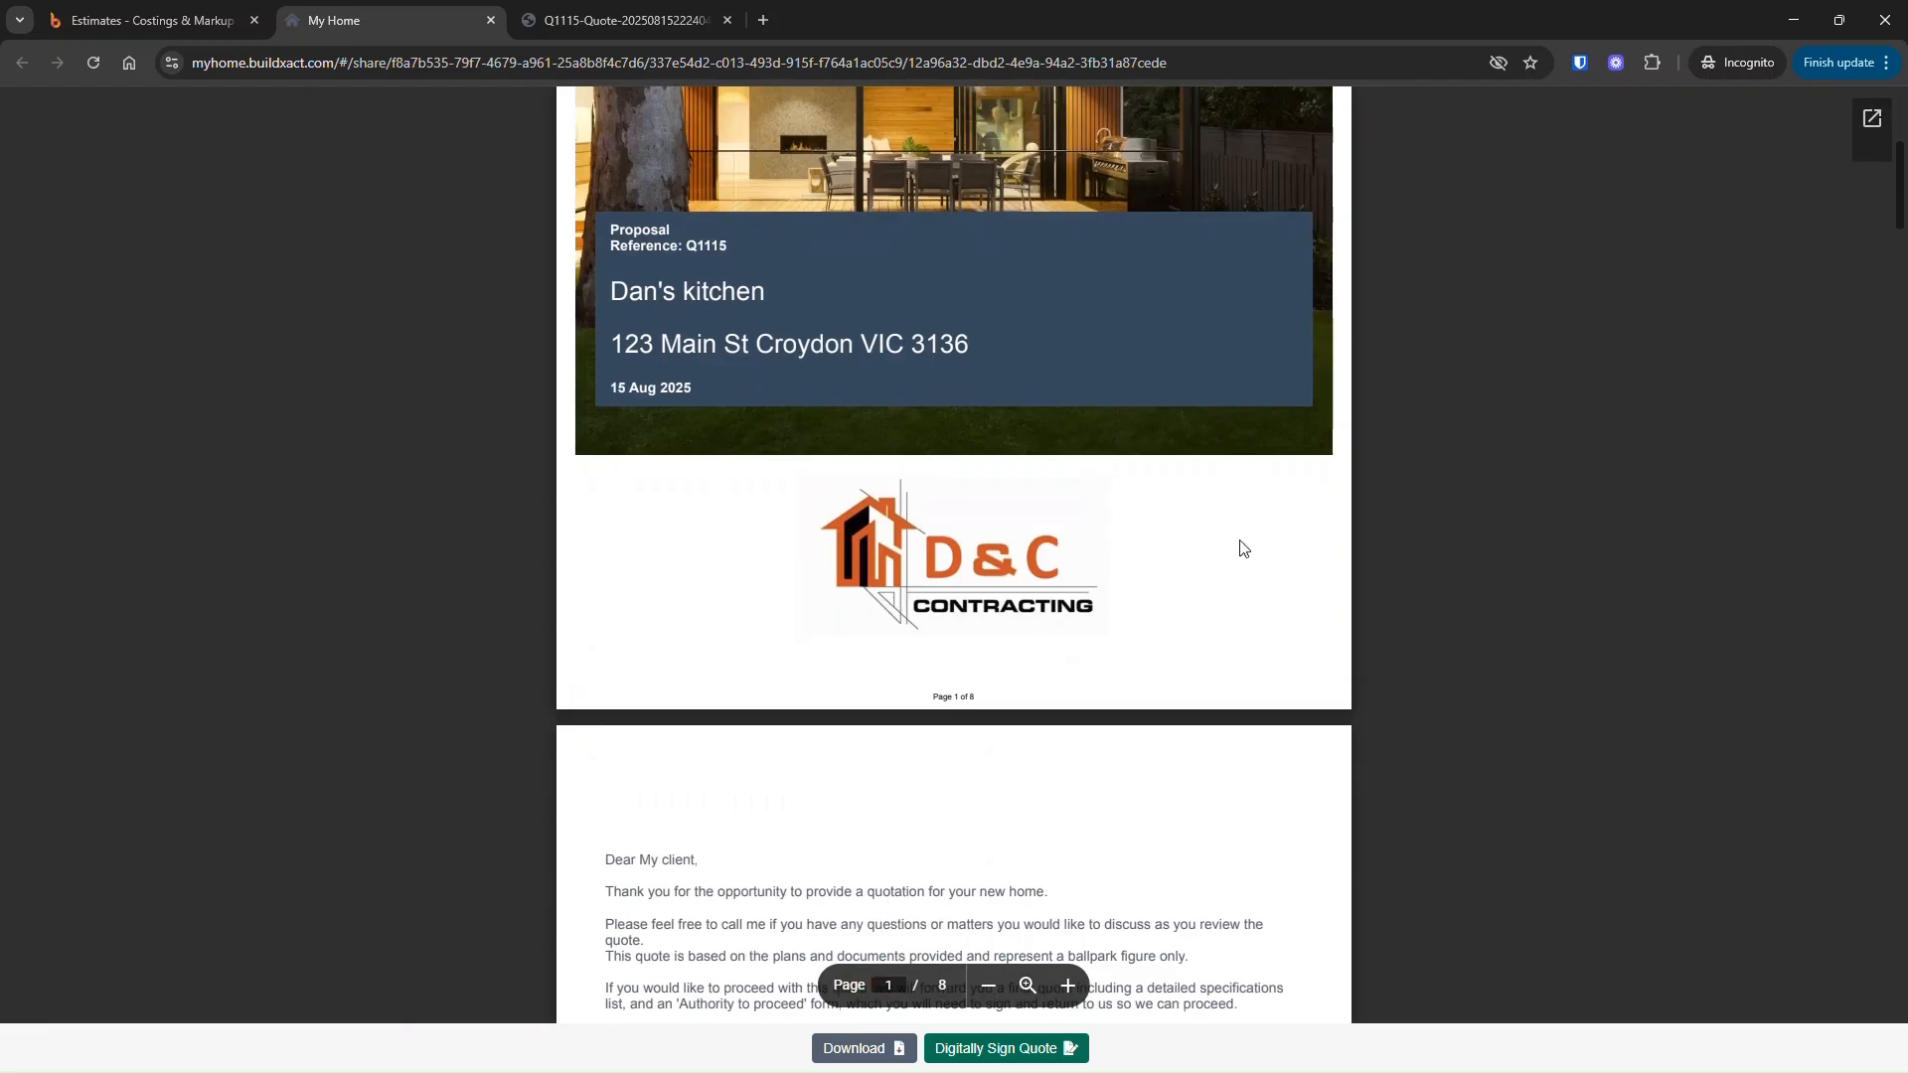
{"action": "scroll", "coordinate": [1240, 542], "scroll_direction": "up", "scroll_amount": 6}
{"action": "scroll", "coordinate": [1240, 549], "scroll_direction": "up", "scroll_amount": 3}
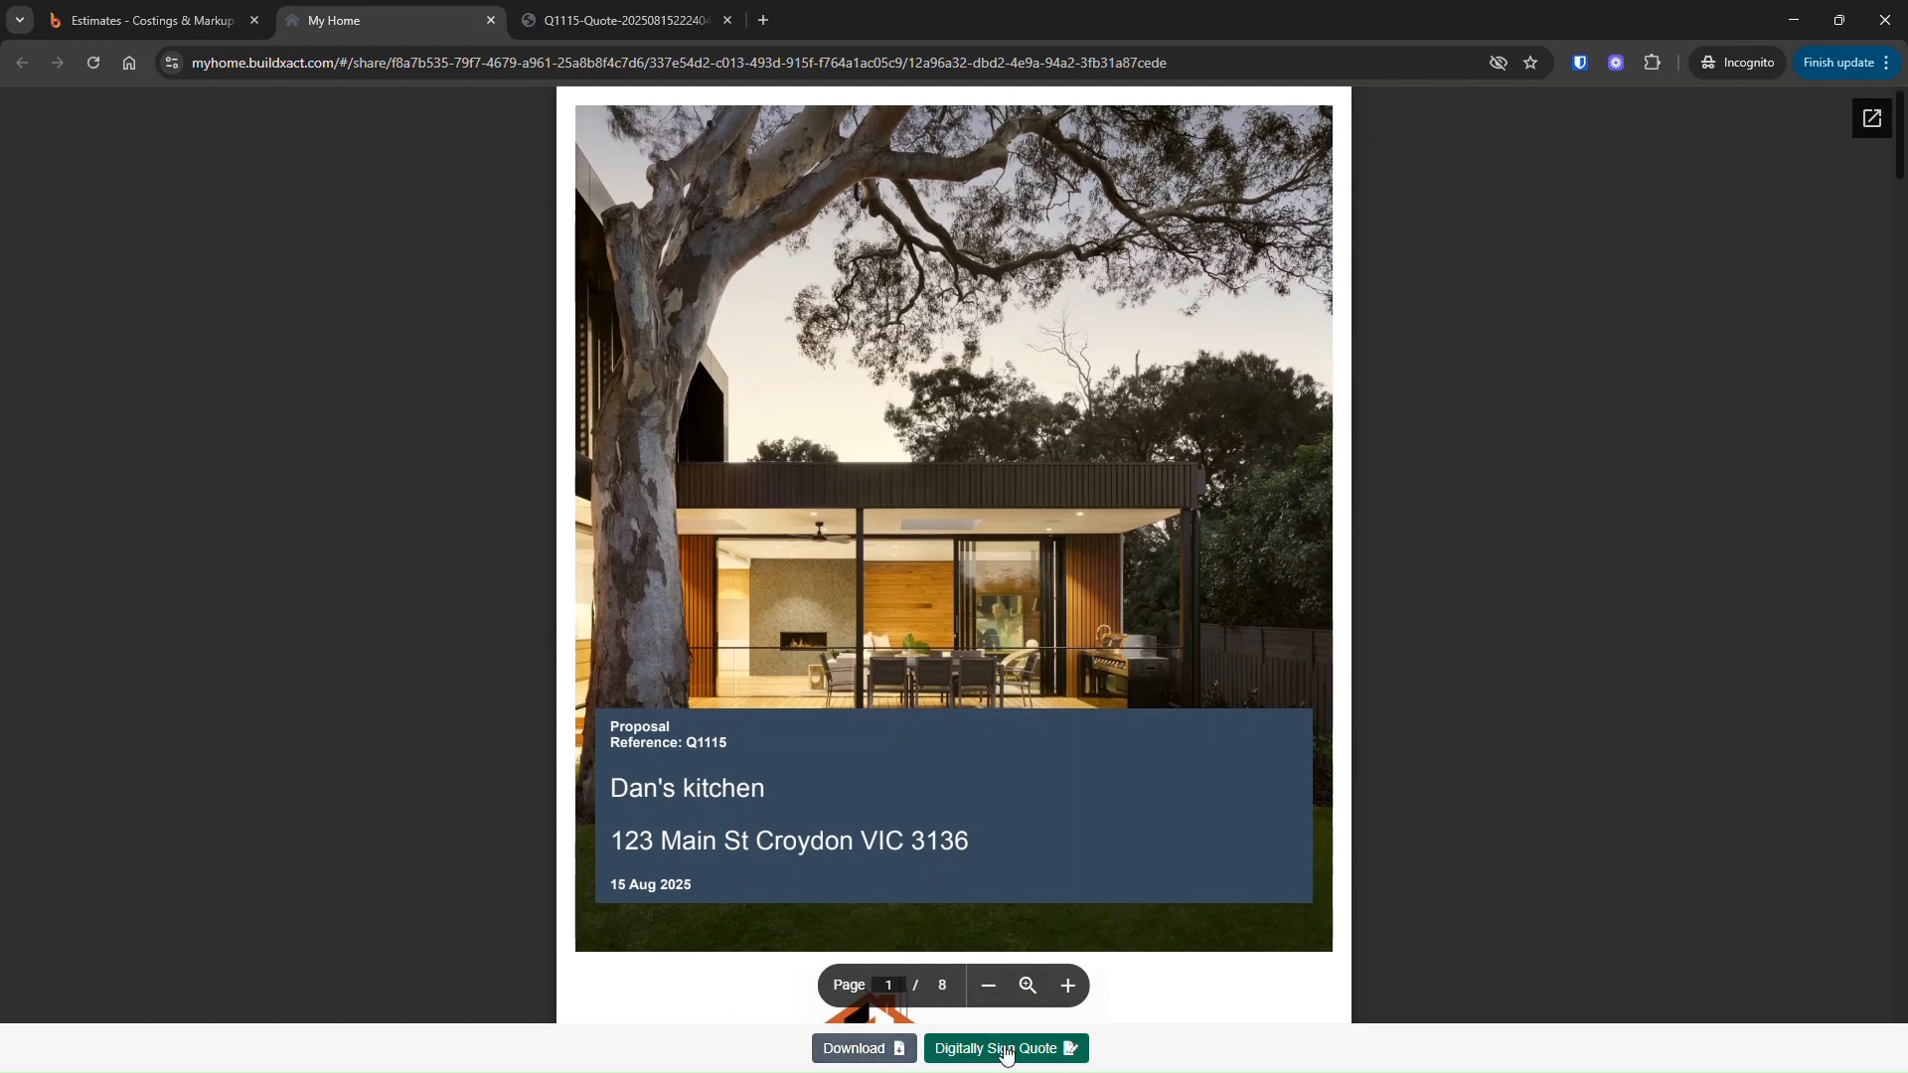
{"action": "scroll", "coordinate": [924, 740], "scroll_direction": "down", "scroll_amount": 3}
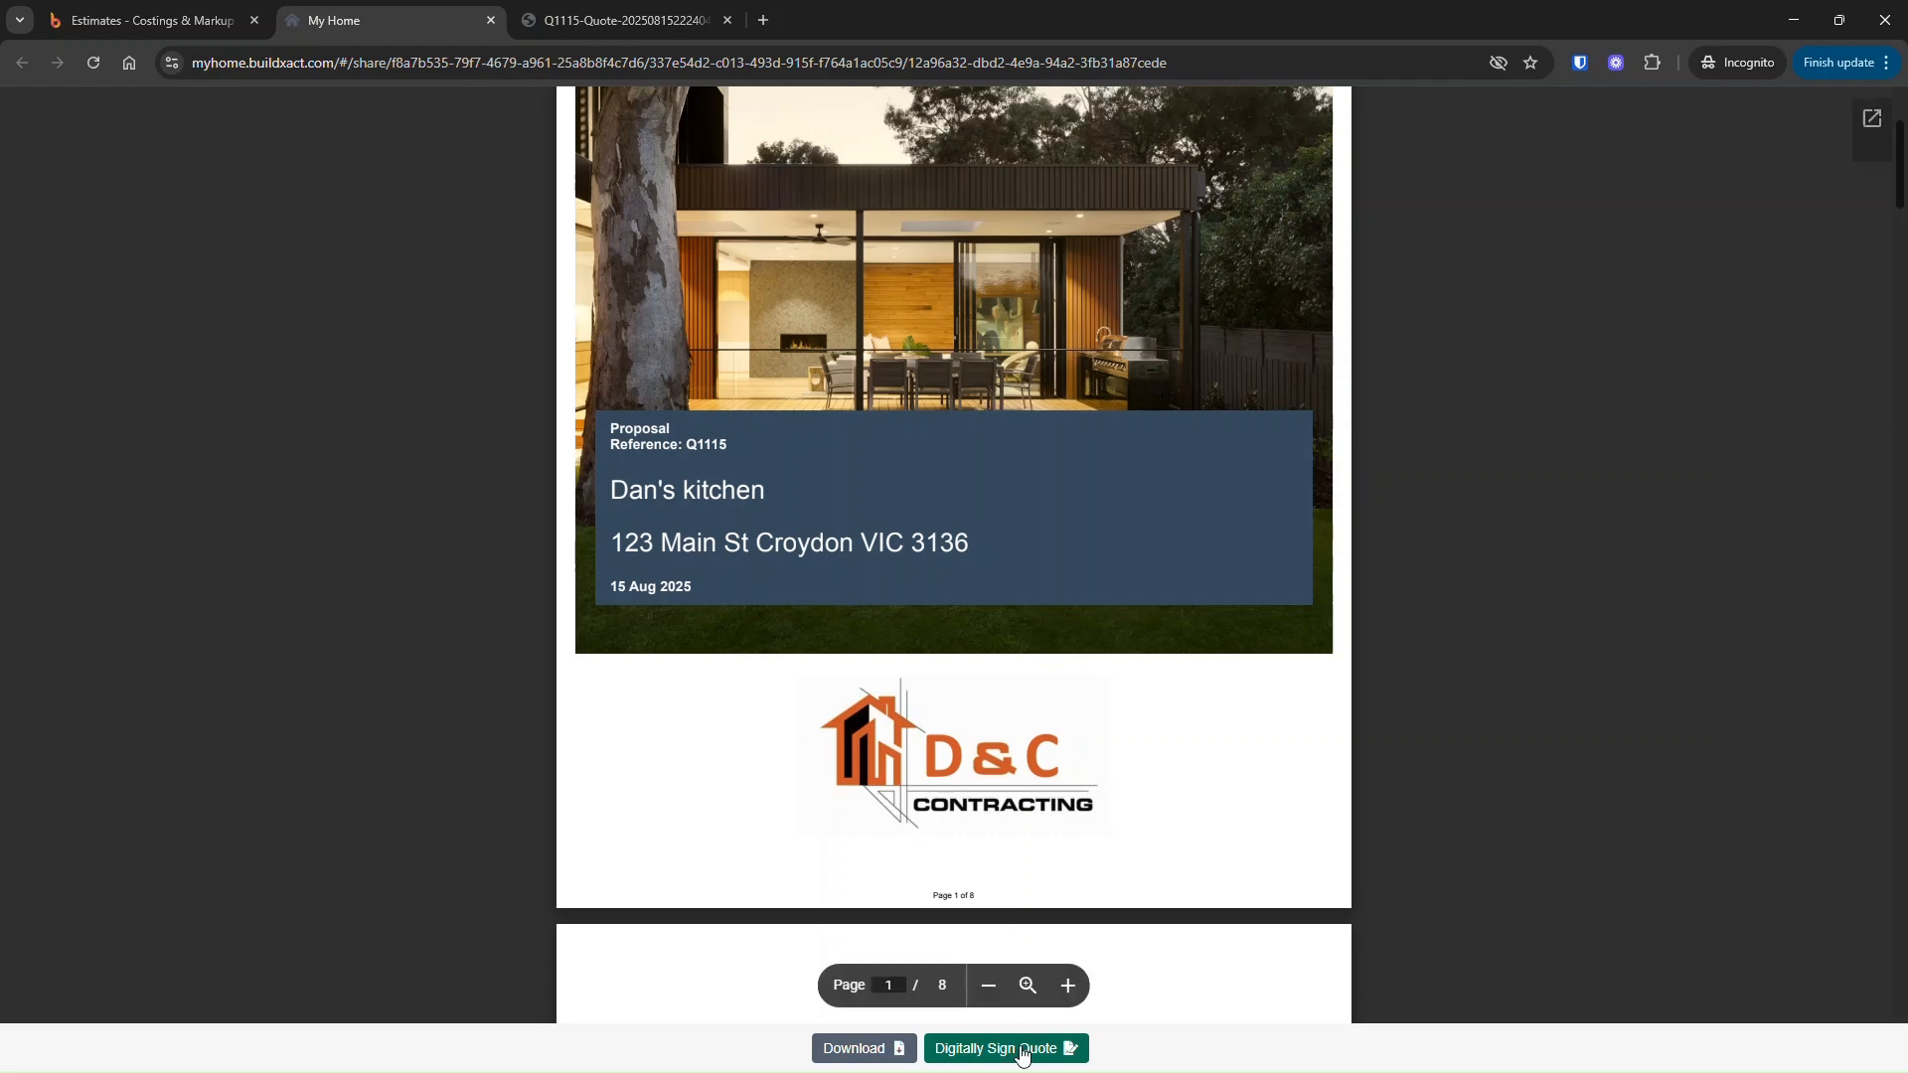
{"action": "scroll", "coordinate": [1131, 760], "scroll_direction": "down", "scroll_amount": 15}
{"action": "scroll", "coordinate": [1133, 776], "scroll_direction": "down", "scroll_amount": 6}
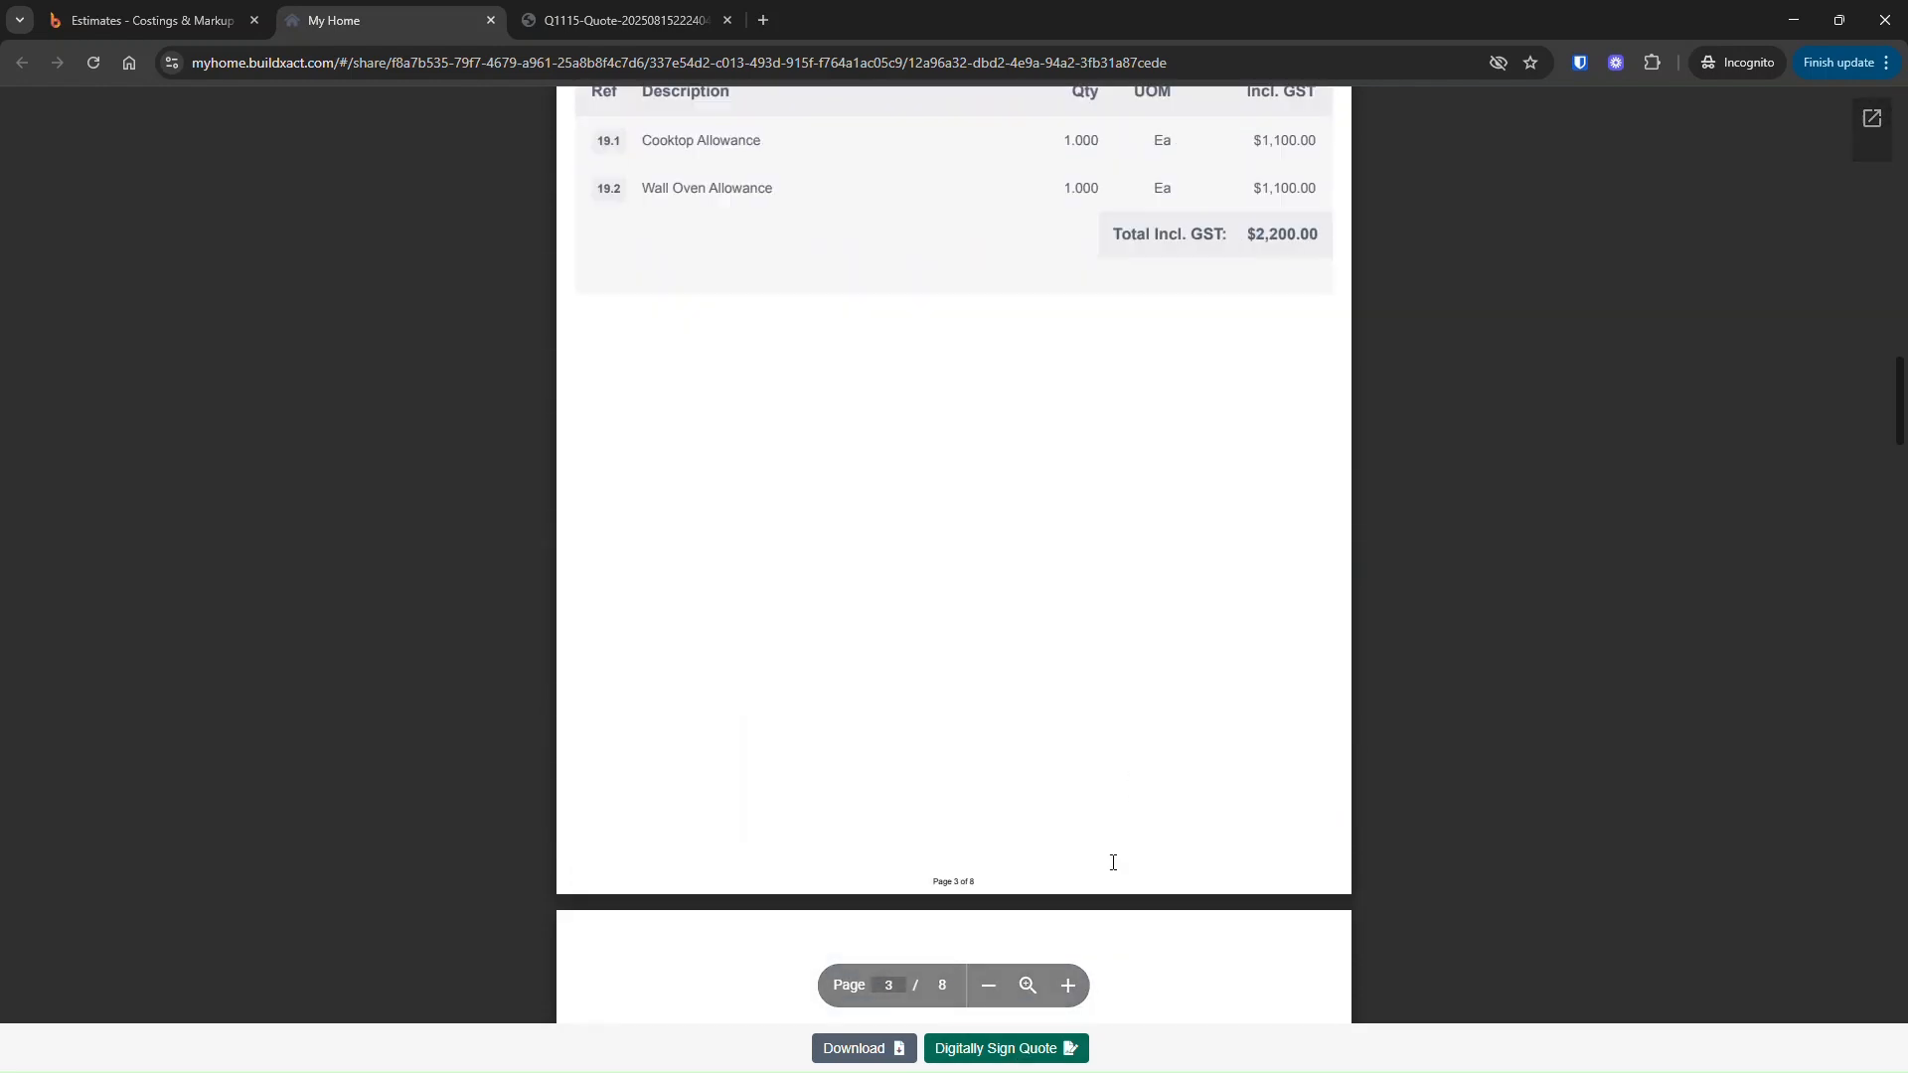
Digitally sign the quote with a hand-drawn smiley face, accept it and close the acceptance message.
{"action": "left_click", "coordinate": [1003, 1051]}
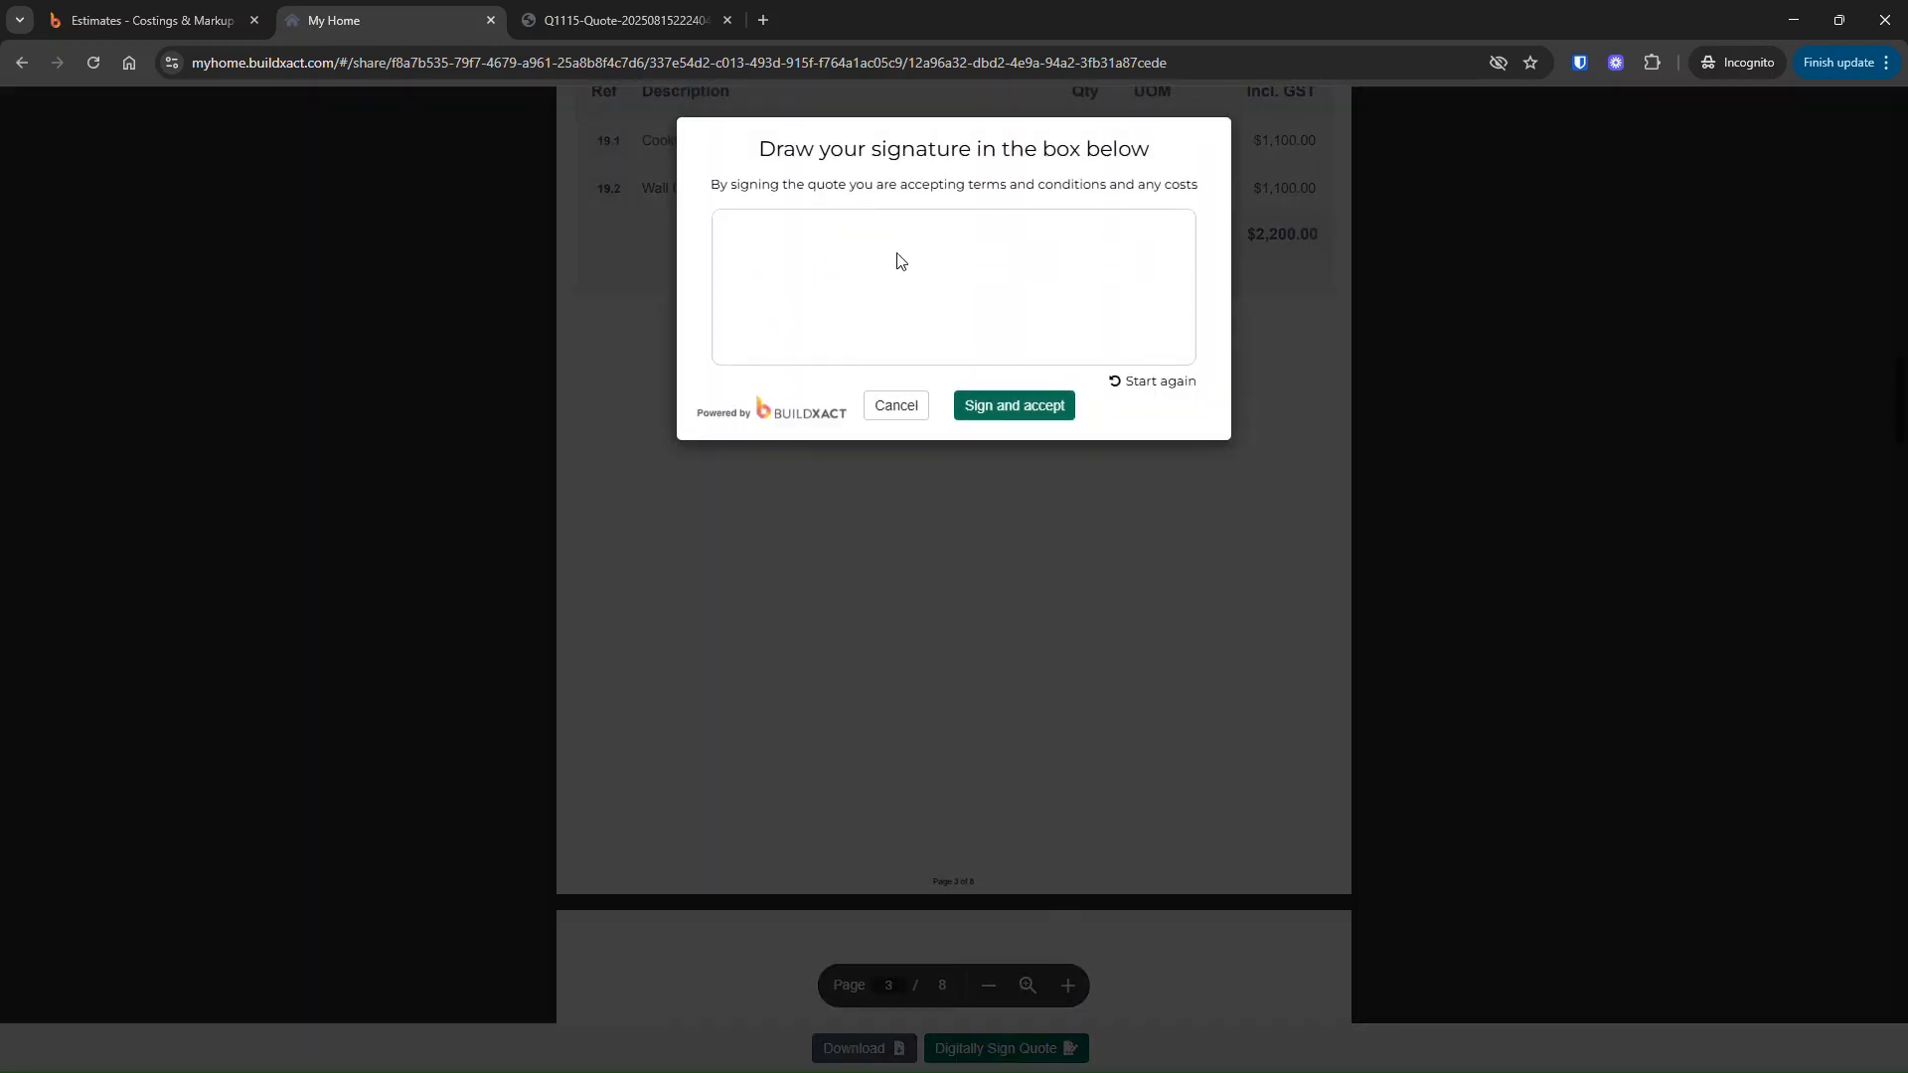
{"action": "mouse_move", "coordinate": [741, 185]}
{"action": "left_mouse_down"}
{"action": "mouse_move", "coordinate": [1142, 185]}
{"action": "mouse_move", "coordinate": [1114, 185]}
{"action": "left_mouse_up"}
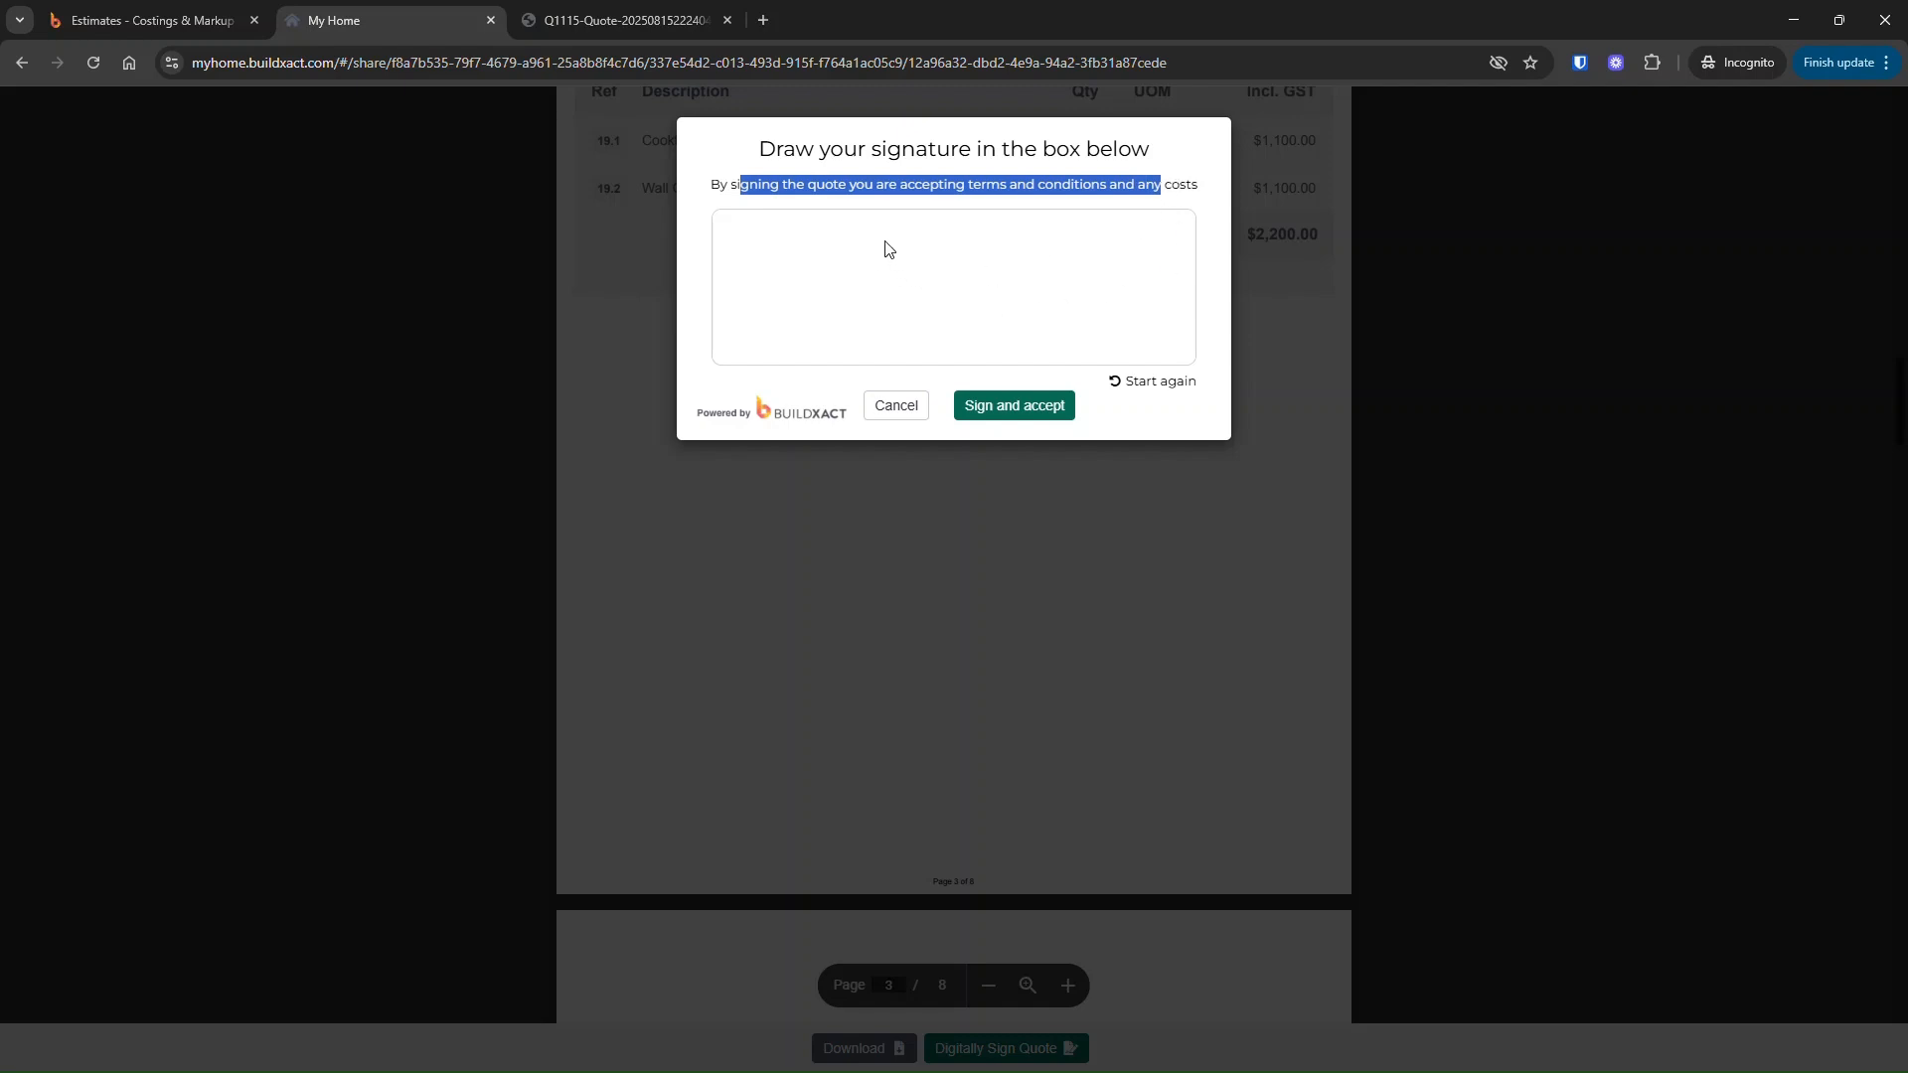
{"action": "mouse_move", "coordinate": [869, 242]}
{"action": "left_mouse_down"}
{"action": "mouse_move", "coordinate": [951, 243]}
{"action": "mouse_move", "coordinate": [930, 310]}
{"action": "mouse_move", "coordinate": [945, 283]}
{"action": "left_mouse_up"}
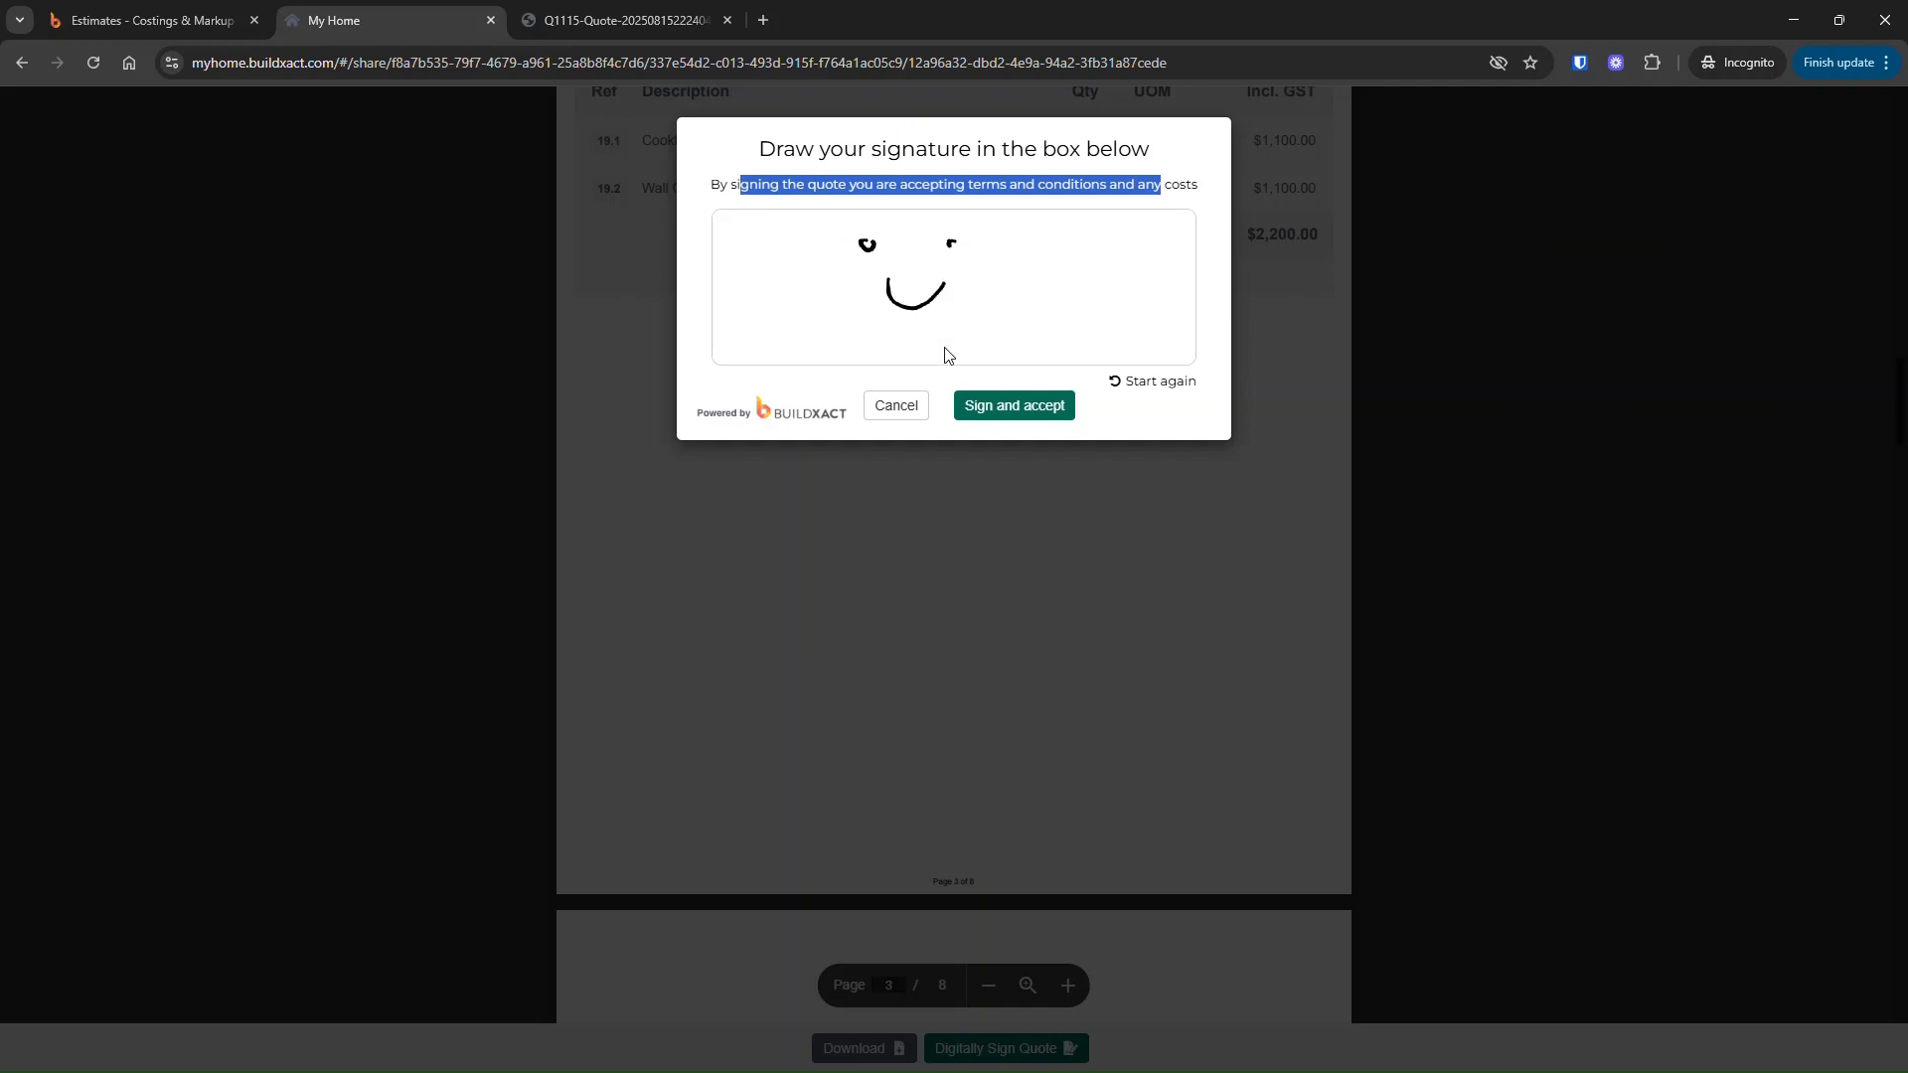
{"action": "left_click", "coordinate": [1004, 408]}
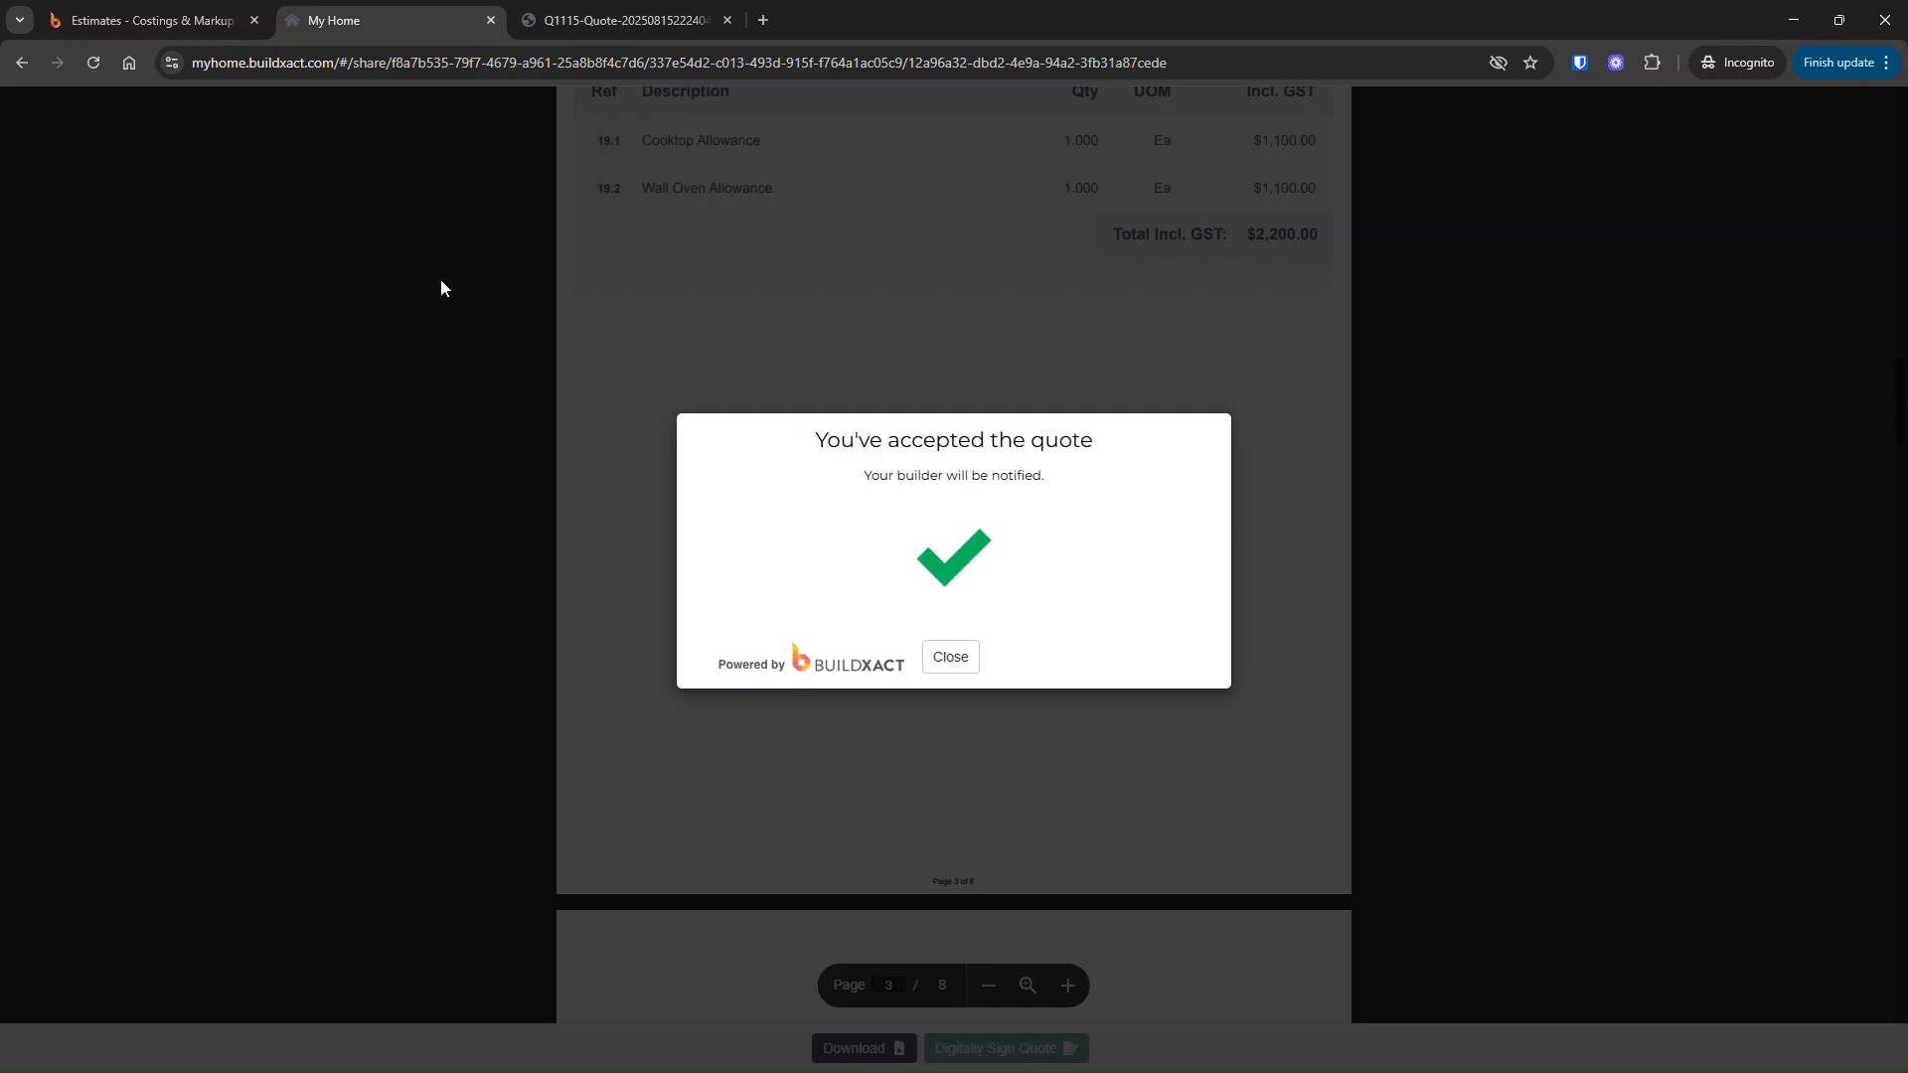
{"action": "left_click", "coordinate": [950, 657]}
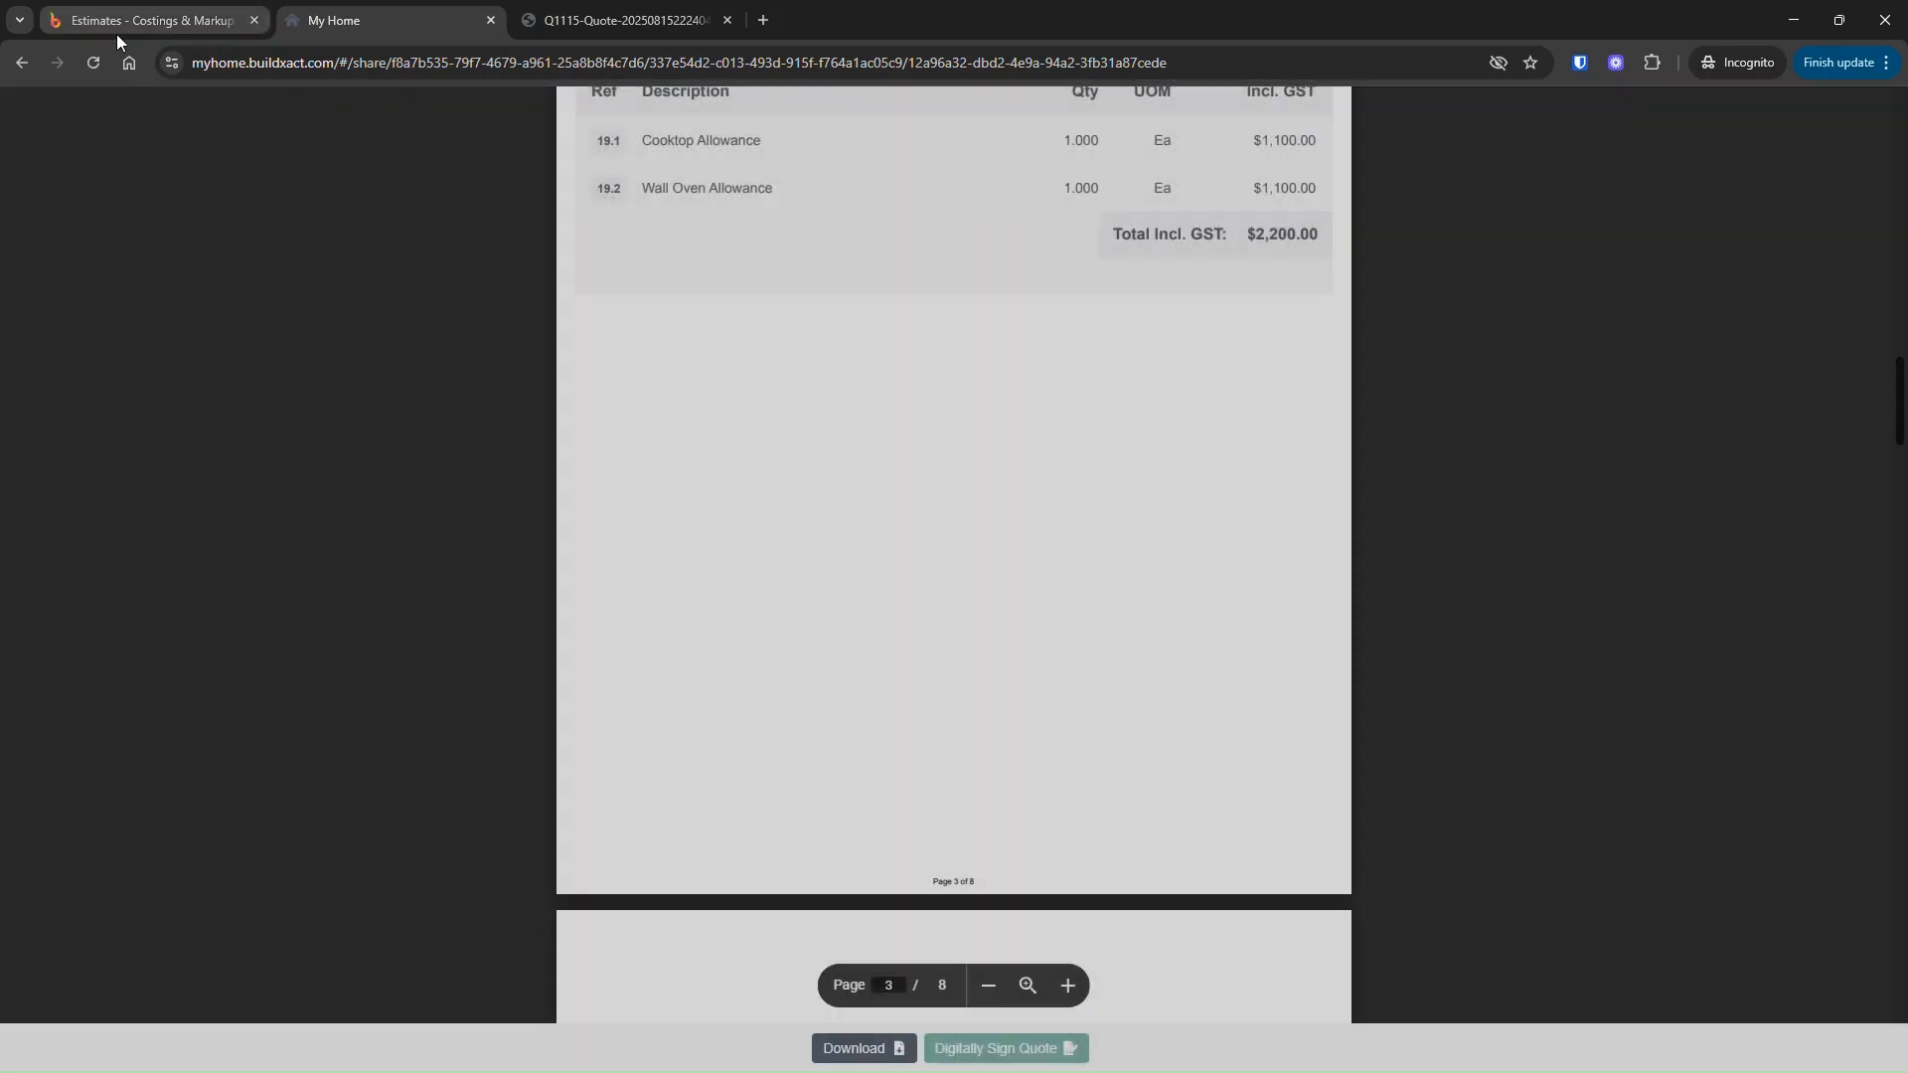
Return to the Dan's kitchen estimate and close the sent email and the email list.
{"action": "left_click", "coordinate": [116, 22]}
{"action": "left_click", "coordinate": [1421, 149]}
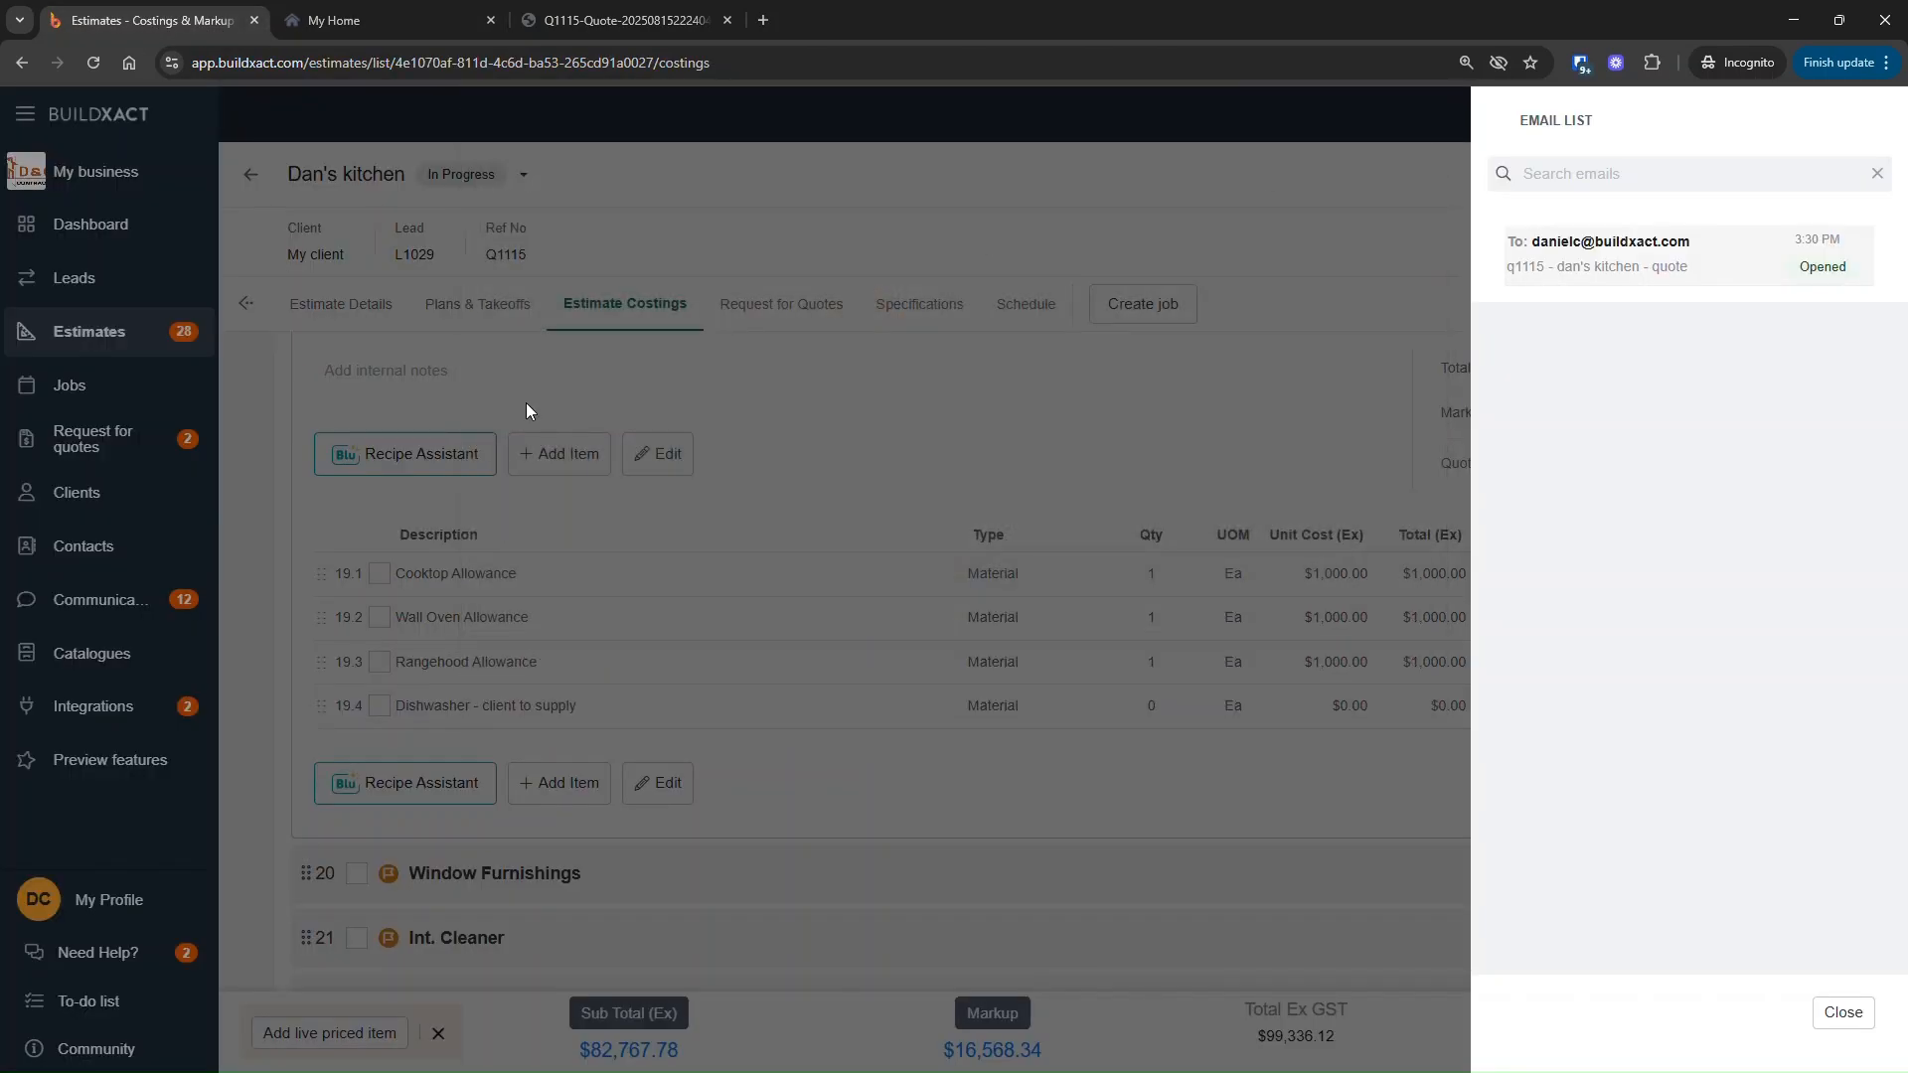
{"action": "left_click", "coordinate": [1843, 1011]}
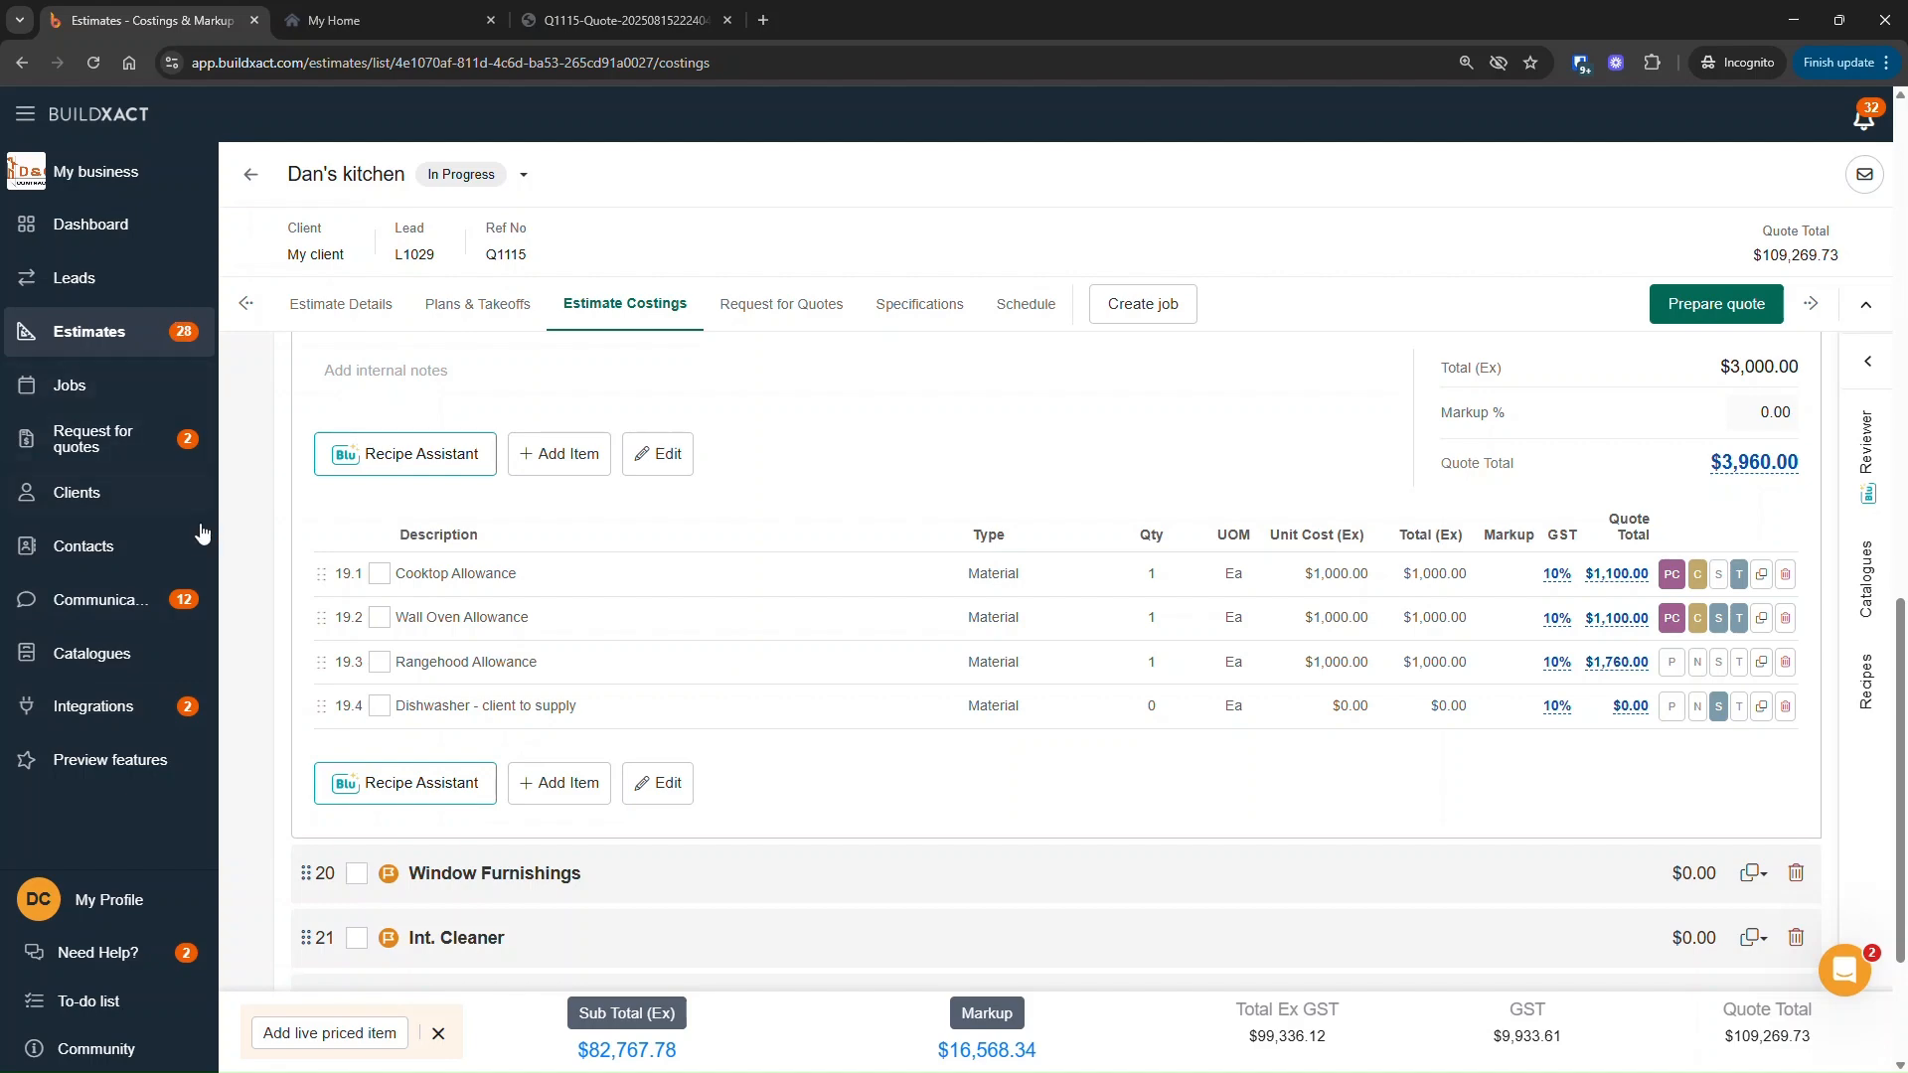
Check the estimates list for the digital signature notice and view the signed estimate from it.
{"action": "left_click", "coordinate": [144, 345]}
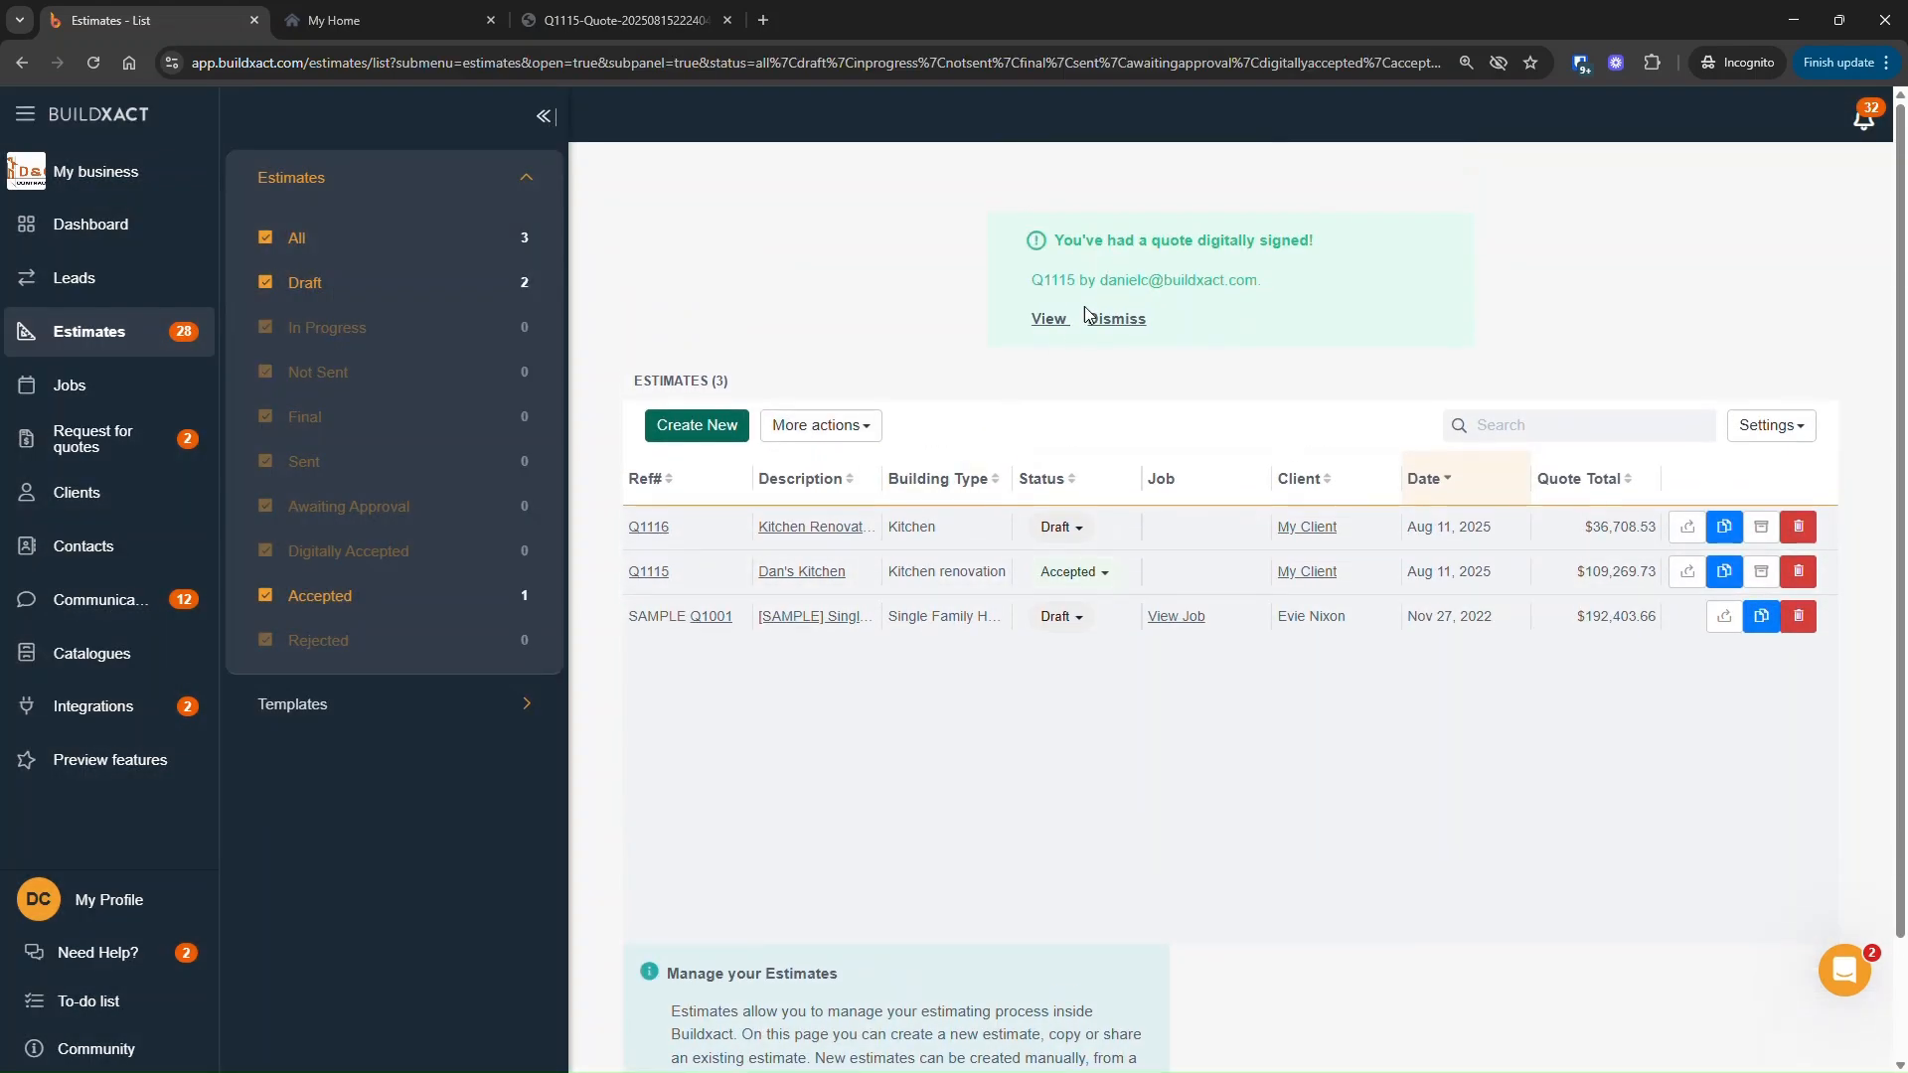
{"action": "left_click_drag", "start_coordinate": [1061, 242], "coordinate": [1341, 256]}
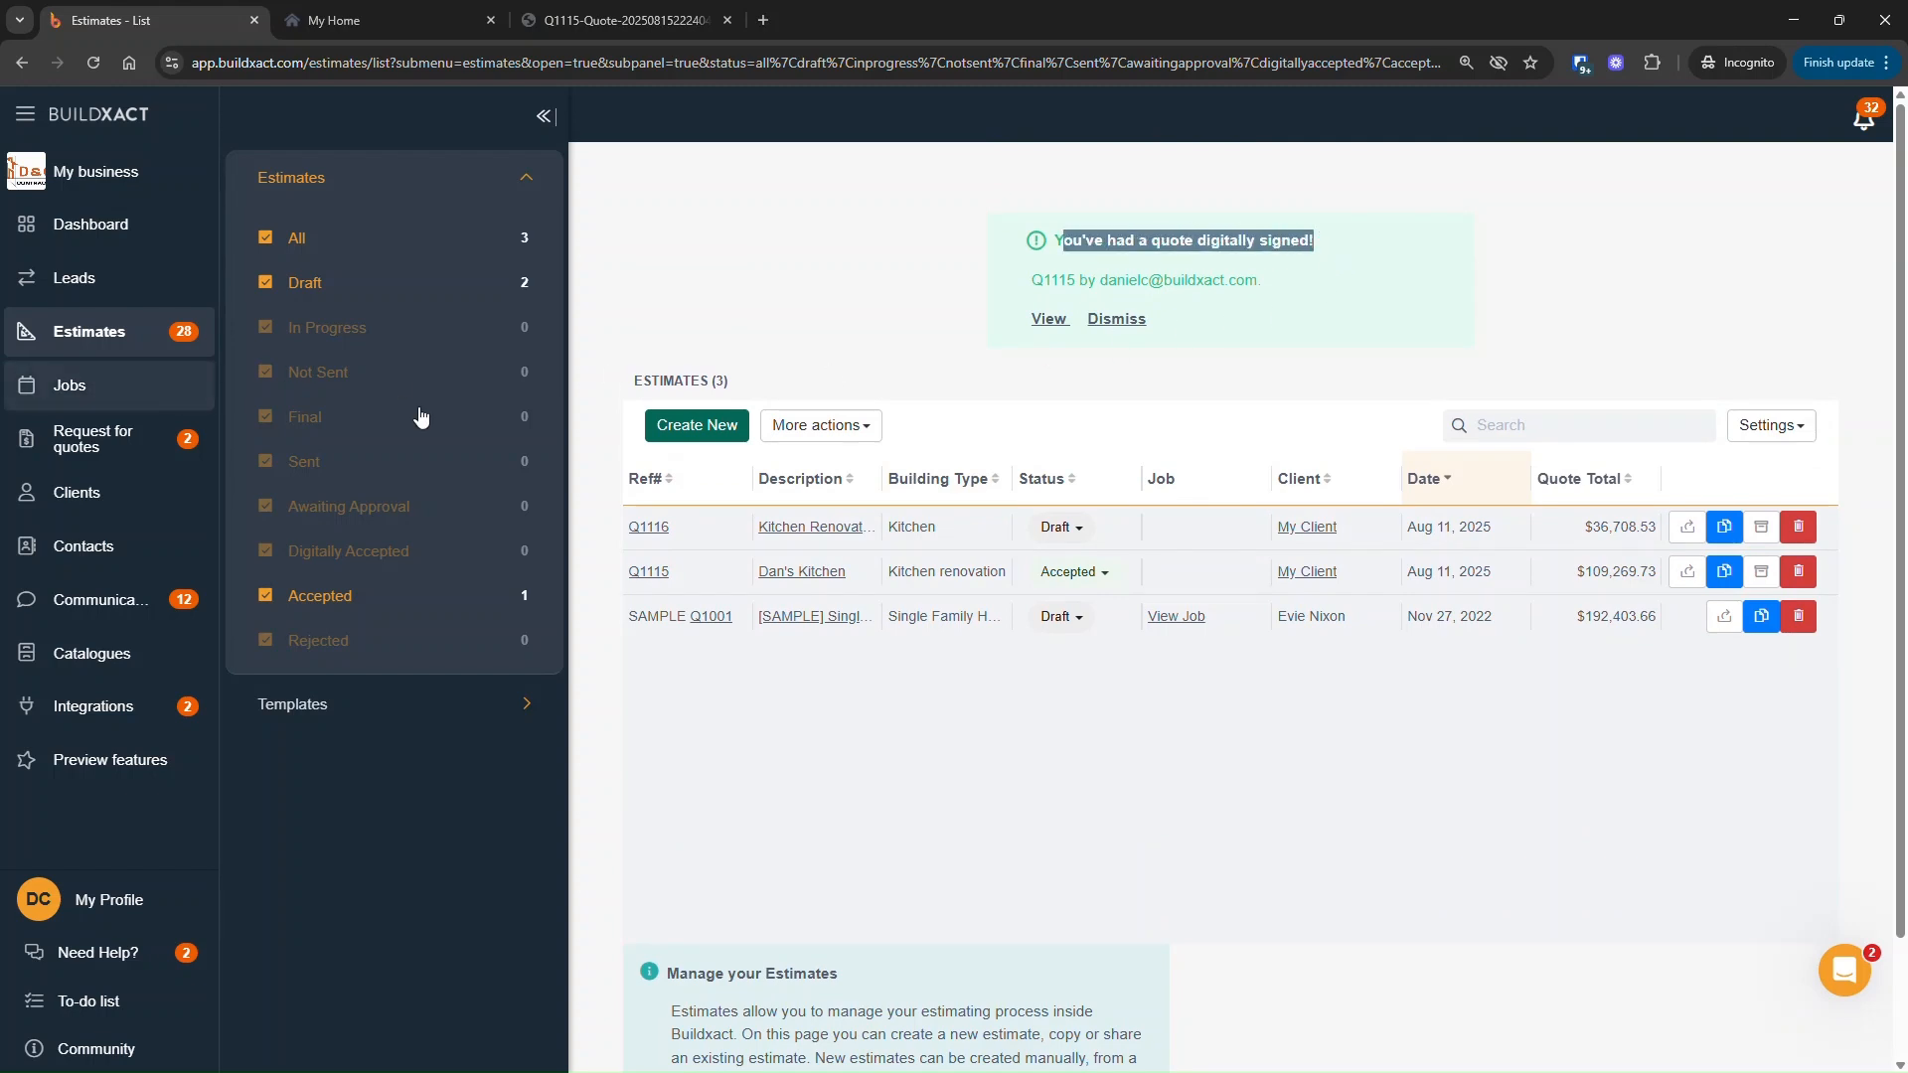
{"action": "left_click", "coordinate": [1055, 320]}
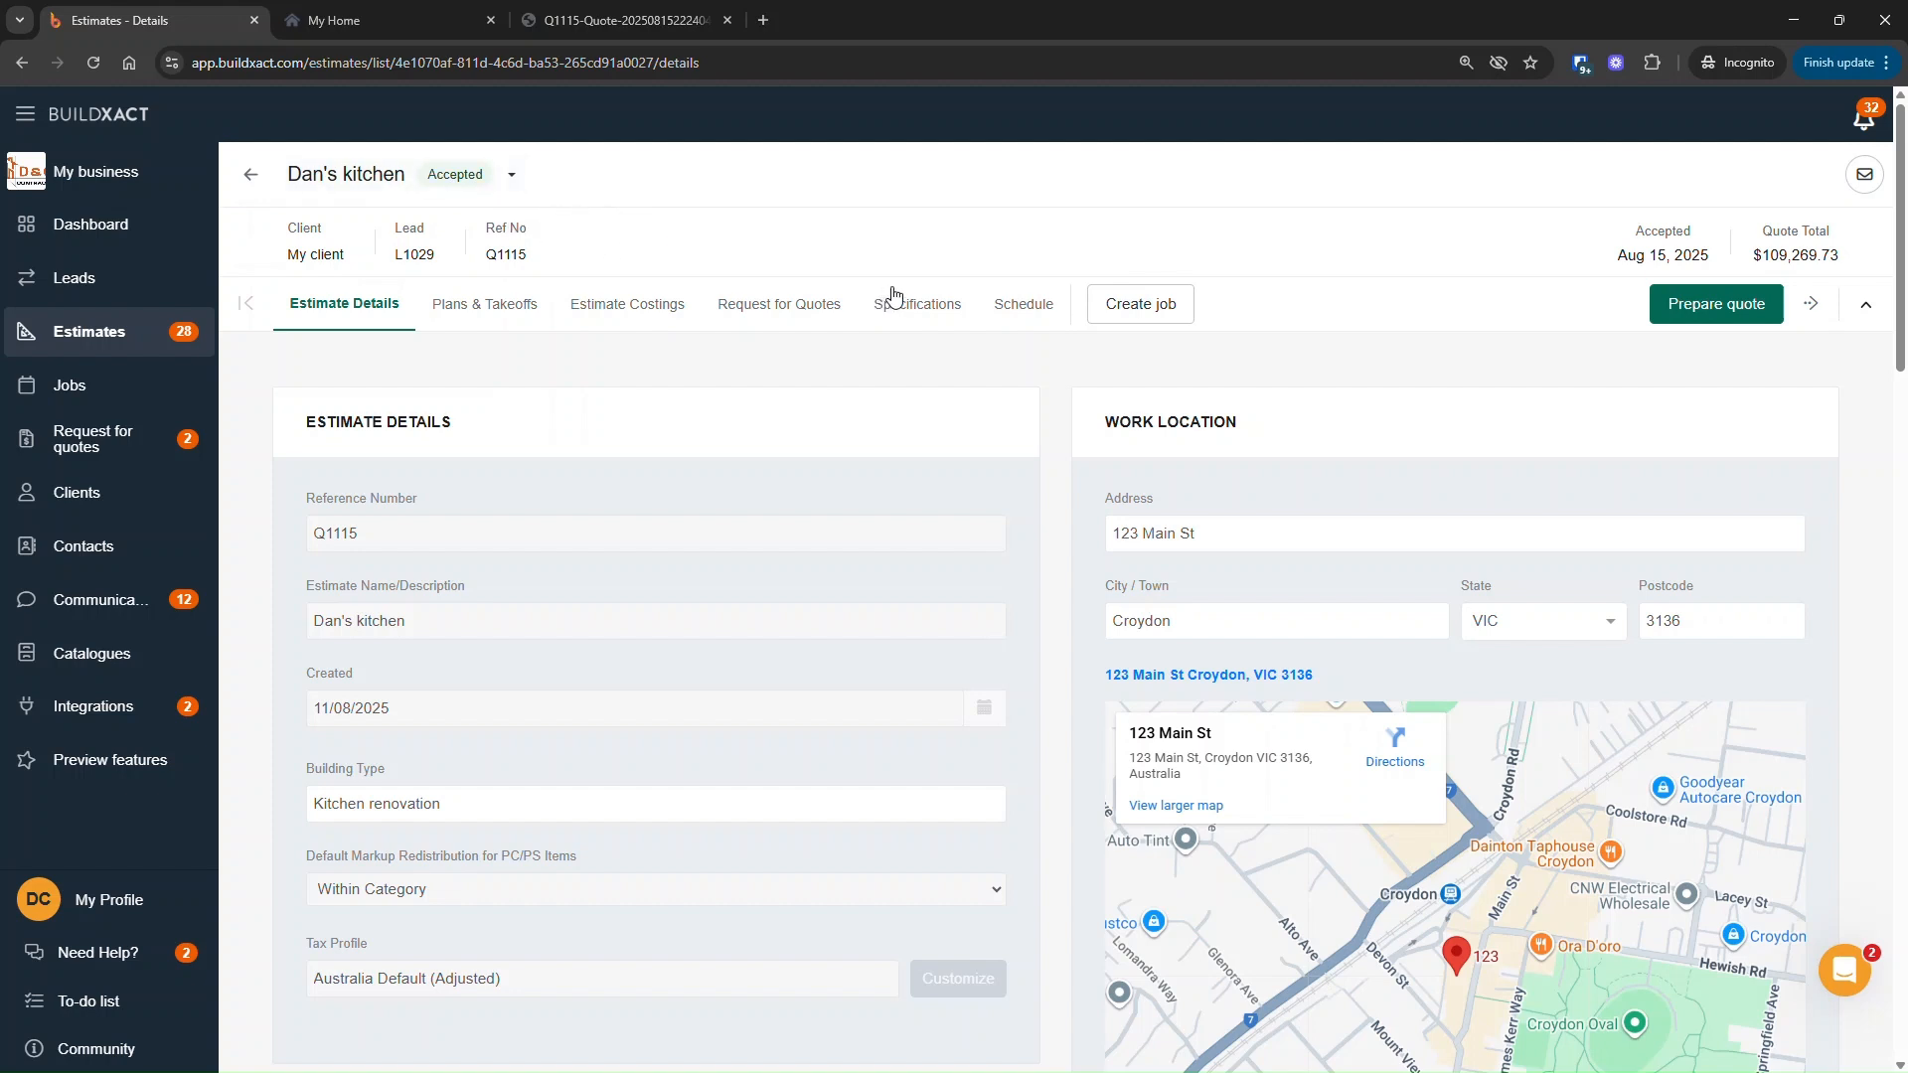
Try to set the accepted estimate's status to Sent, read the confirmation question and cancel the change.
{"action": "left_click", "coordinate": [512, 187]}
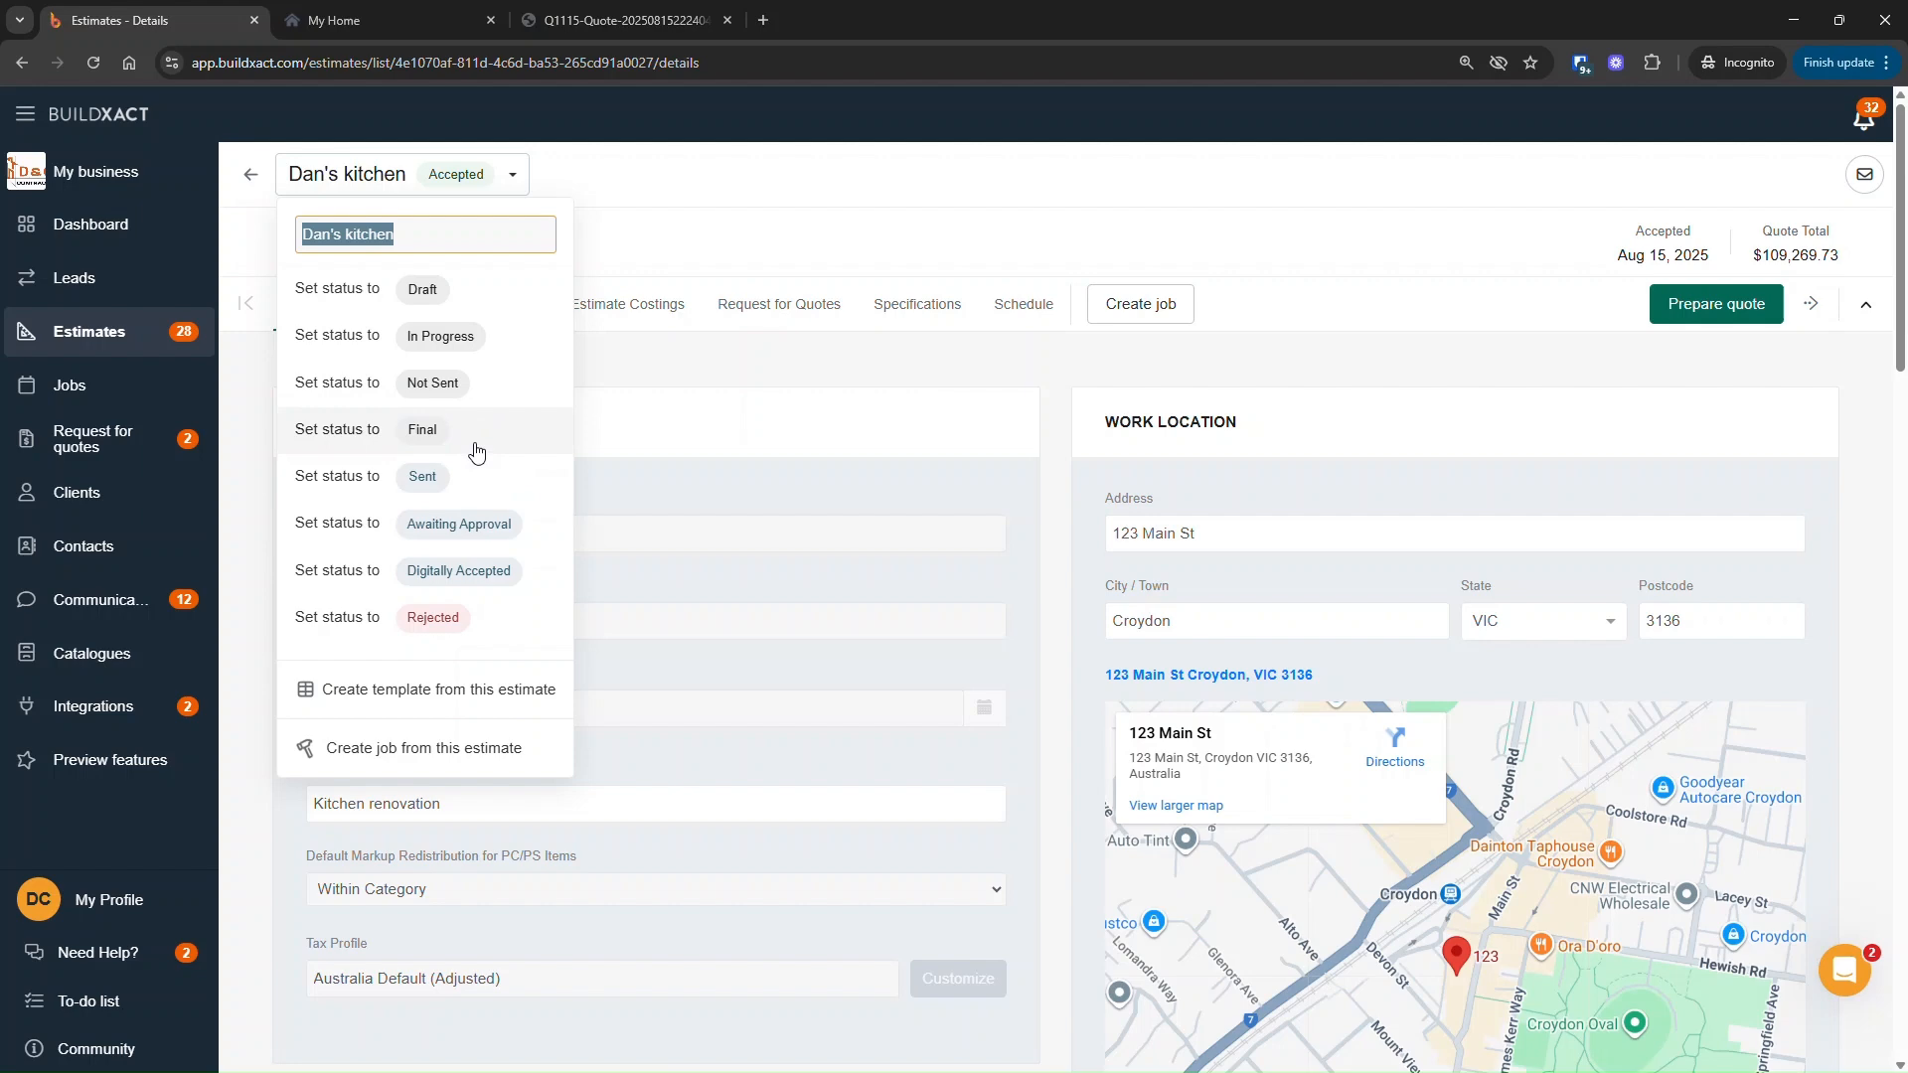
{"action": "left_click", "coordinate": [469, 485]}
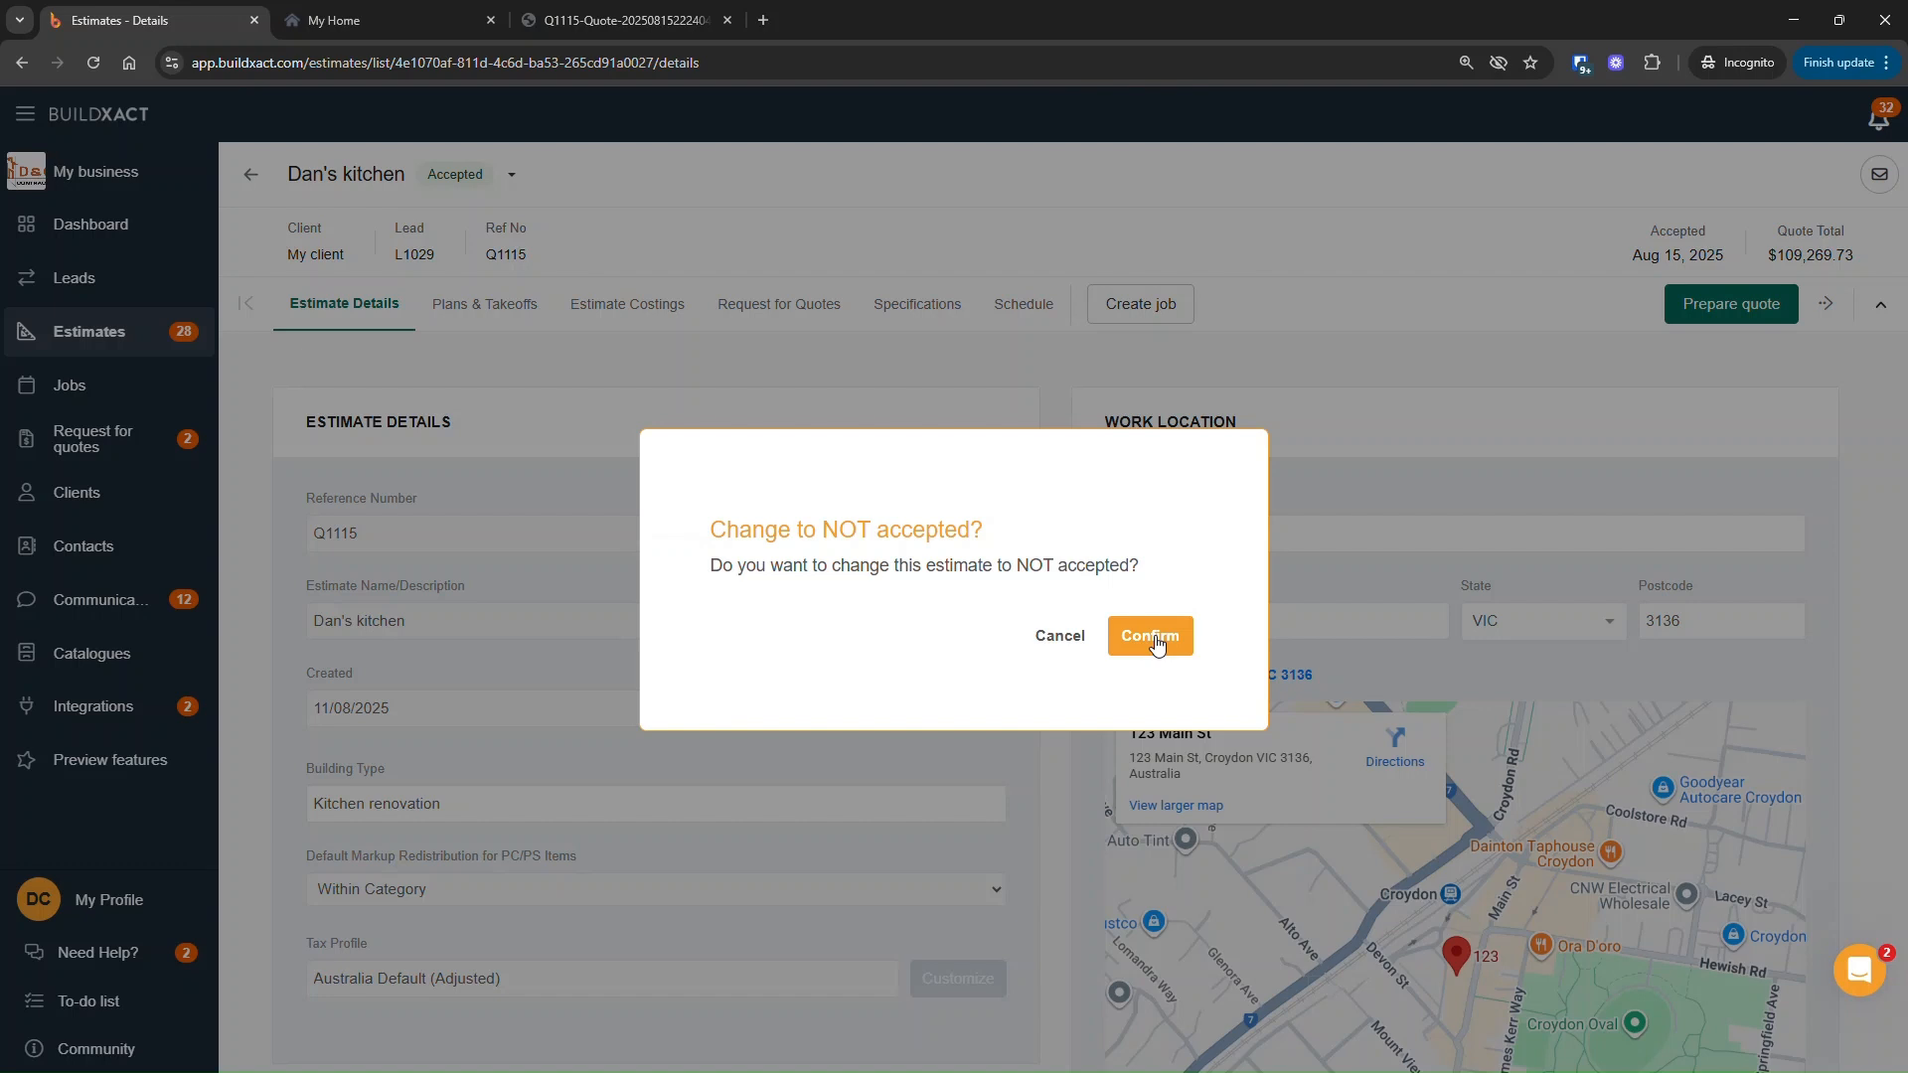
{"action": "left_click_drag", "start_coordinate": [760, 528], "coordinate": [1033, 528]}
{"action": "left_click", "coordinate": [1046, 553]}
{"action": "left_click", "coordinate": [1059, 635]}
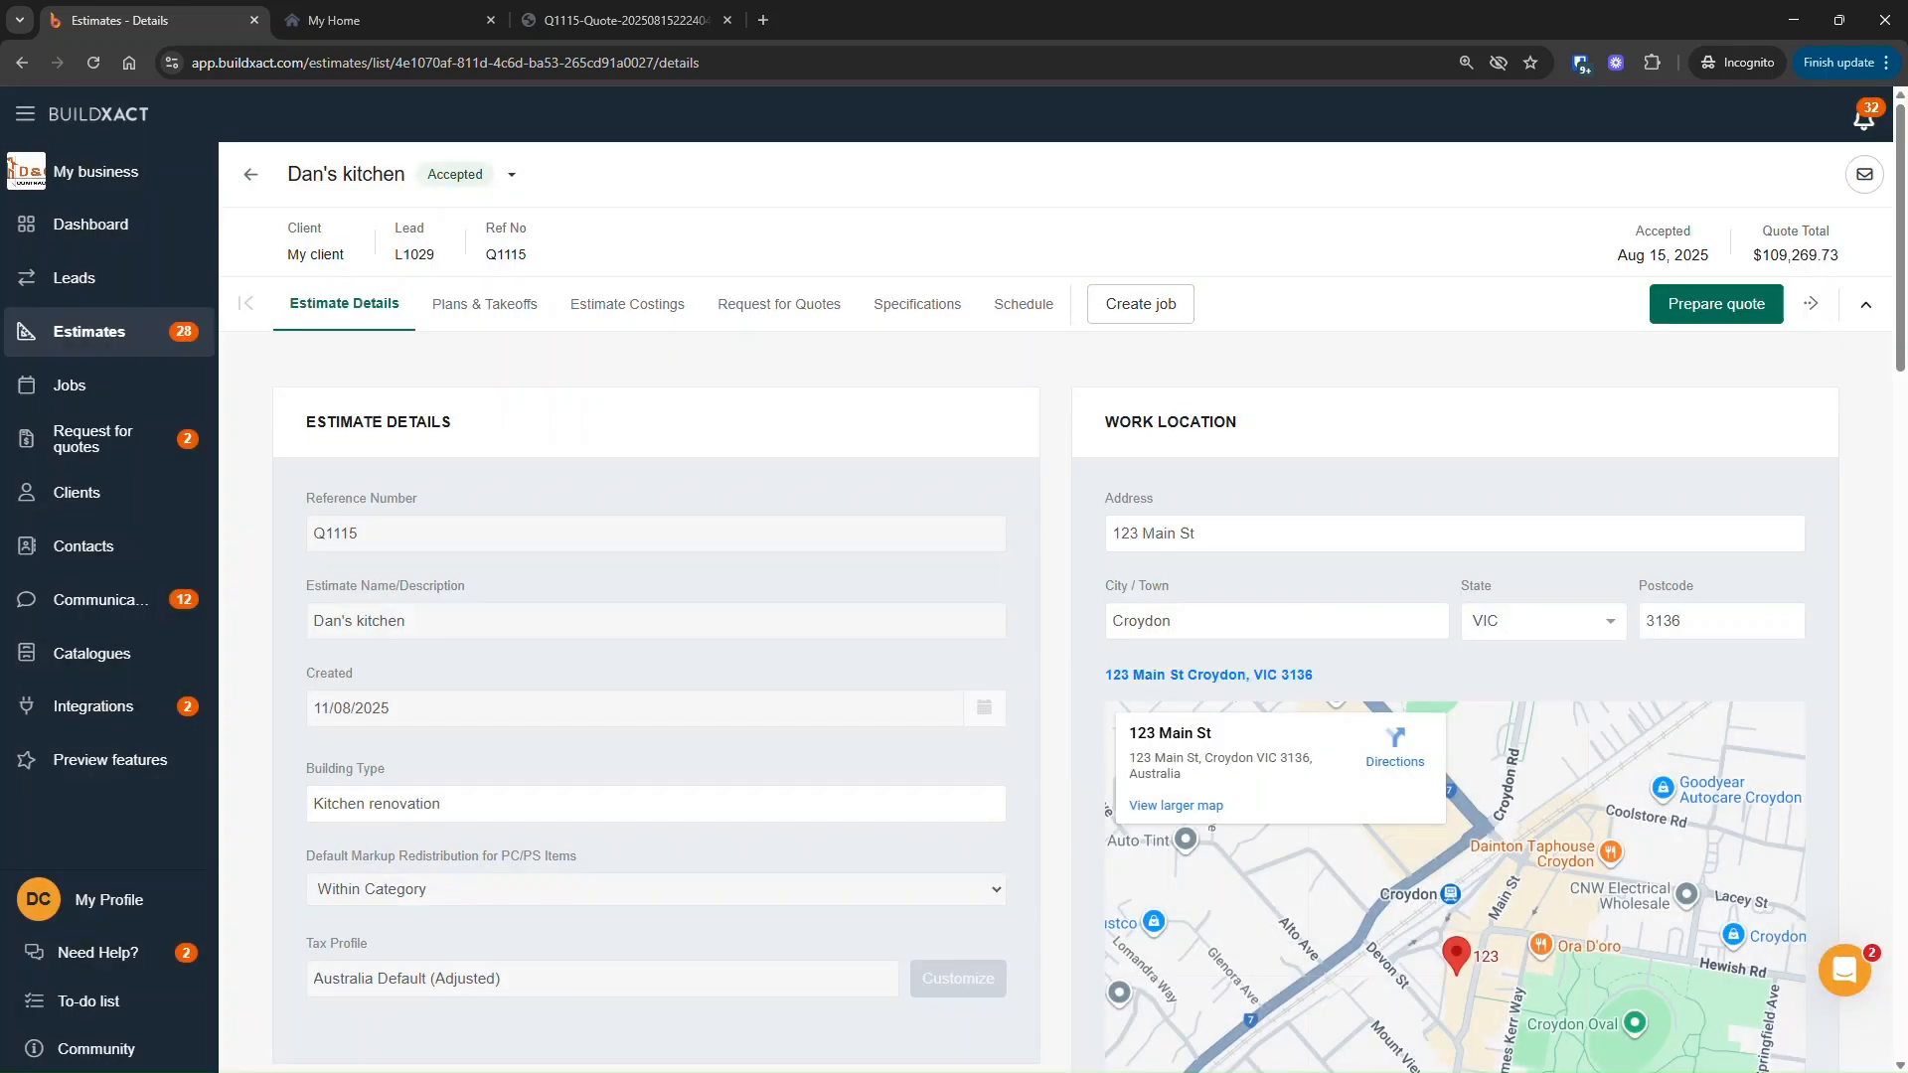